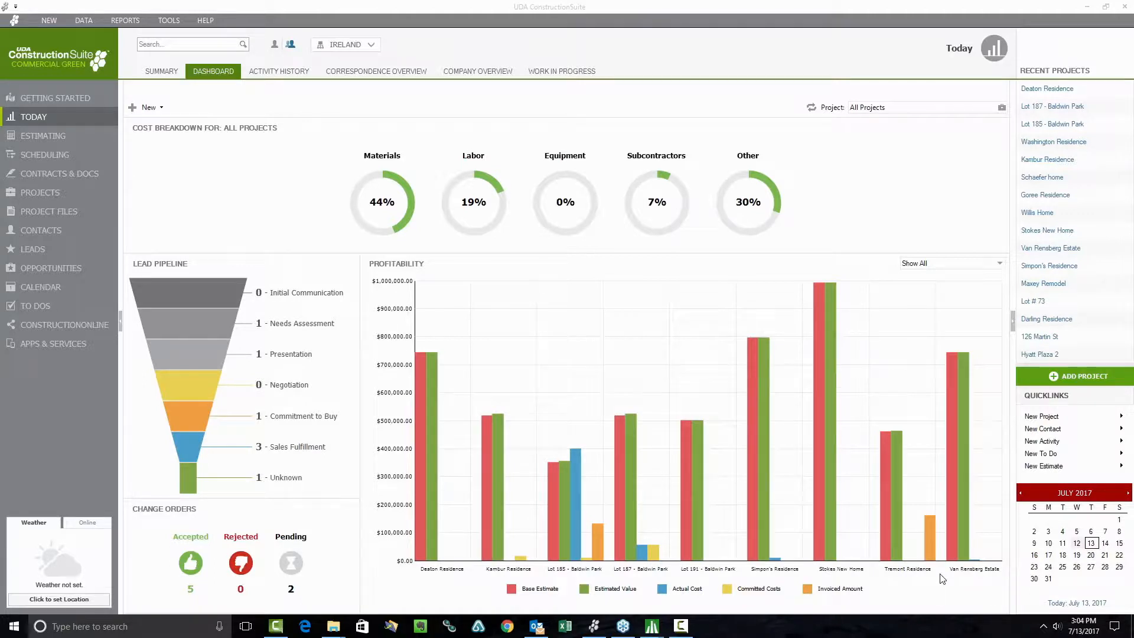
Open the Estimating section and view its dashboard, returning to the list of estimate templates.
{"action": "left_click", "coordinate": [47, 141]}
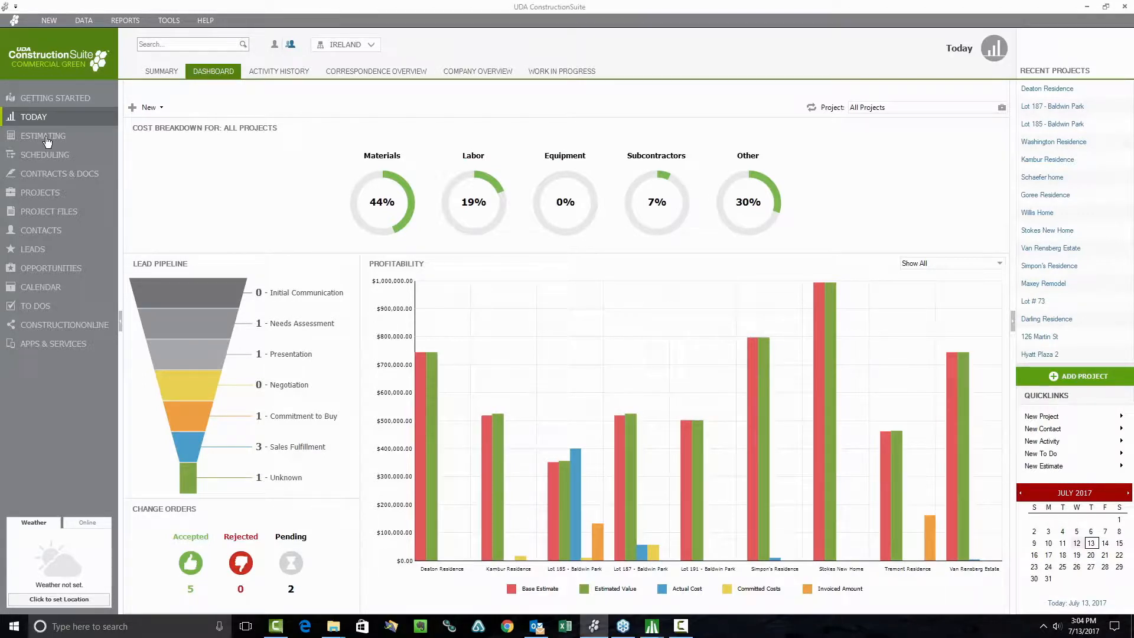
{"action": "left_click", "coordinate": [48, 142]}
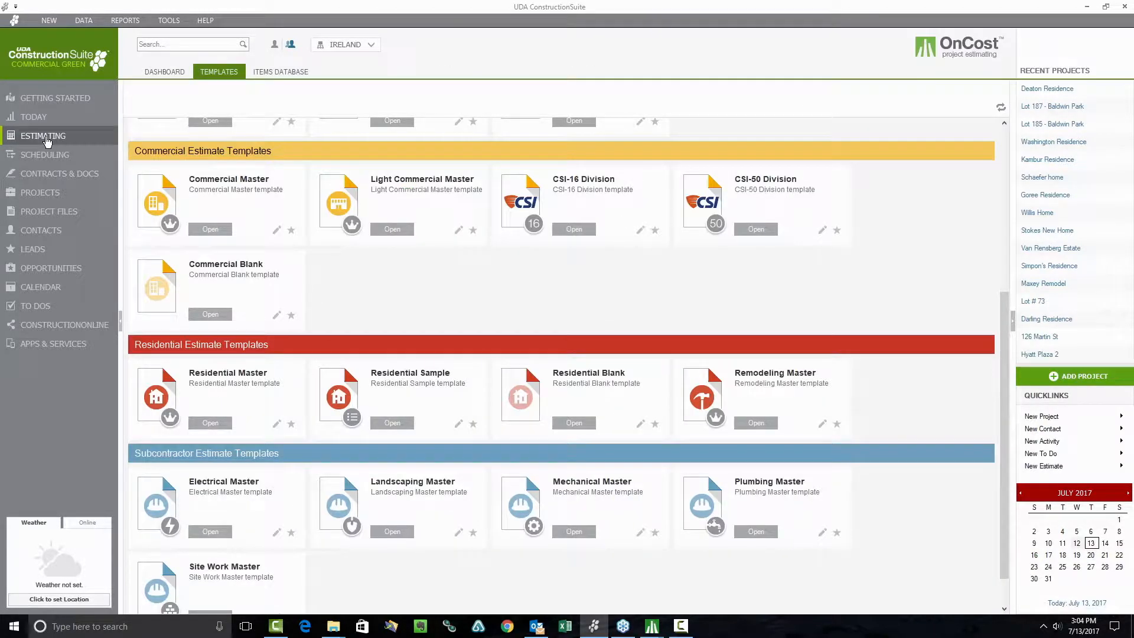
{"action": "left_click", "coordinate": [158, 71]}
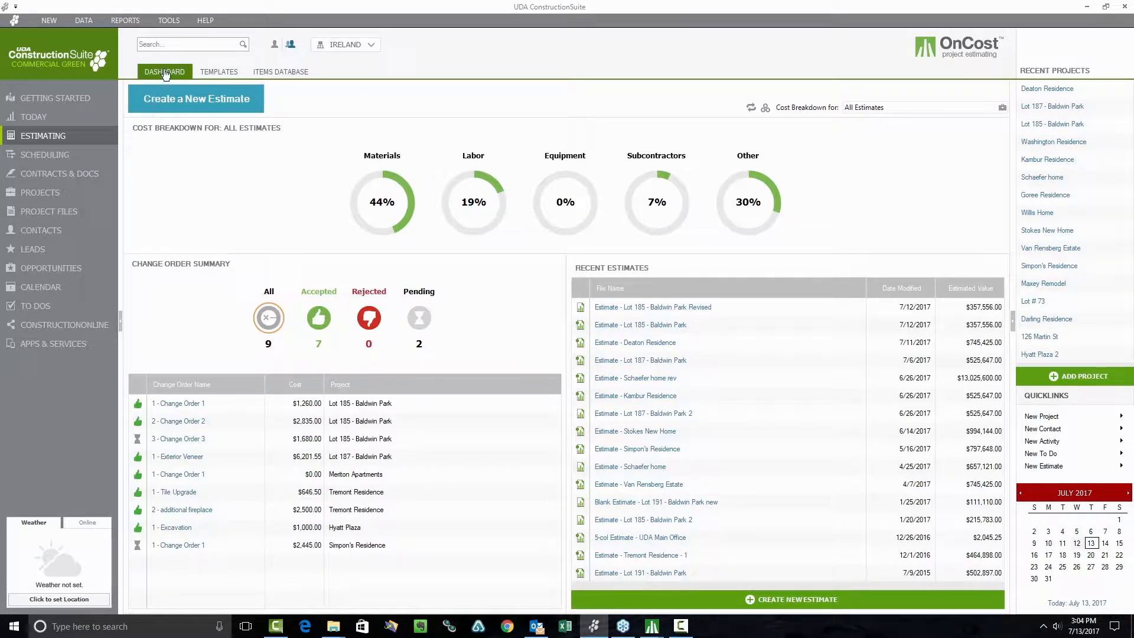
{"action": "left_click", "coordinate": [220, 74]}
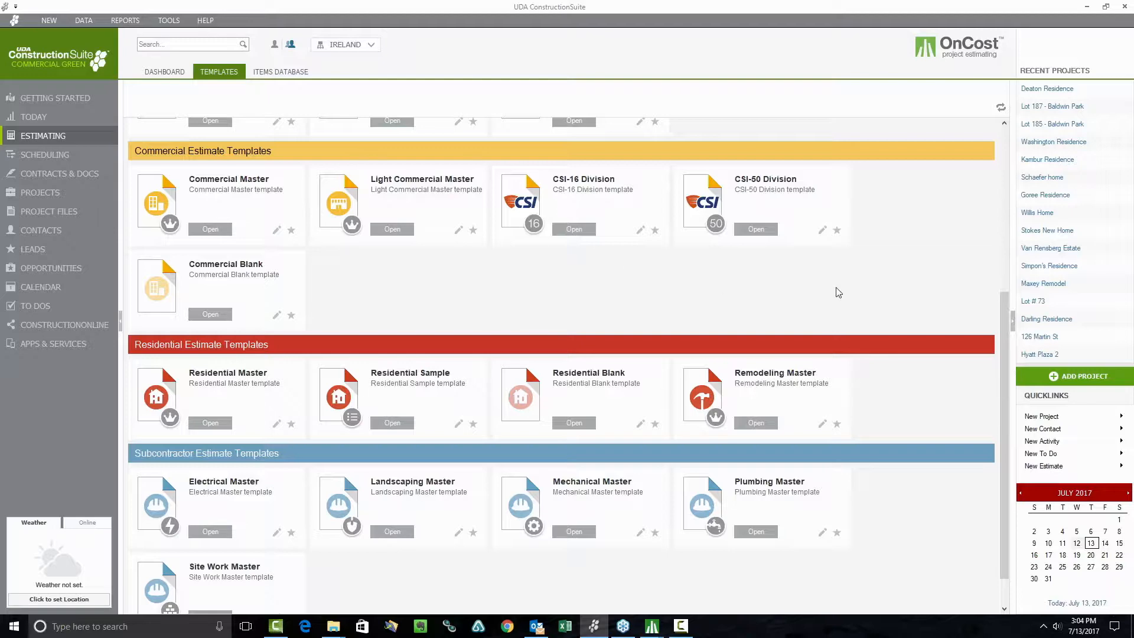
Preview the Electrical, Landscaping, Mechanical and Plumbing Master templates in the subcontractor group.
{"action": "scroll", "coordinate": [877, 298], "scroll_direction": "down", "scroll_amount": 1}
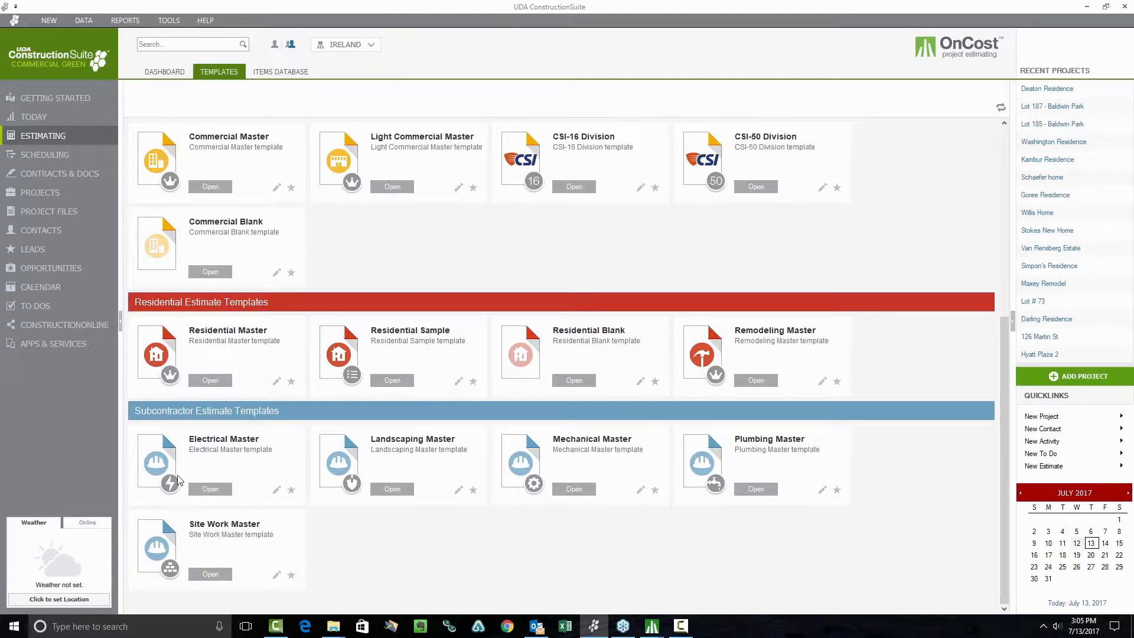
{"action": "mouse_move", "coordinate": [172, 480]}
{"action": "mouse_move", "coordinate": [350, 476]}
{"action": "mouse_move", "coordinate": [527, 466]}
{"action": "mouse_move", "coordinate": [708, 465]}
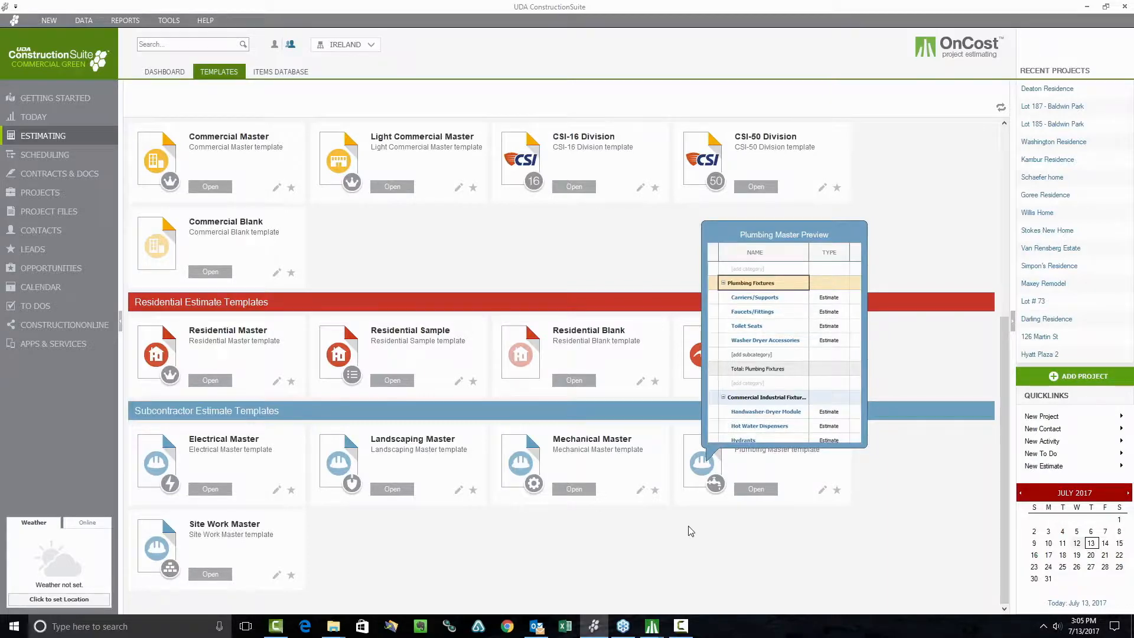
Look over the custom and commercial templates and inspect the Plumbing Master's template information without changing it.
{"action": "scroll", "coordinate": [626, 542], "scroll_direction": "up", "scroll_amount": 4}
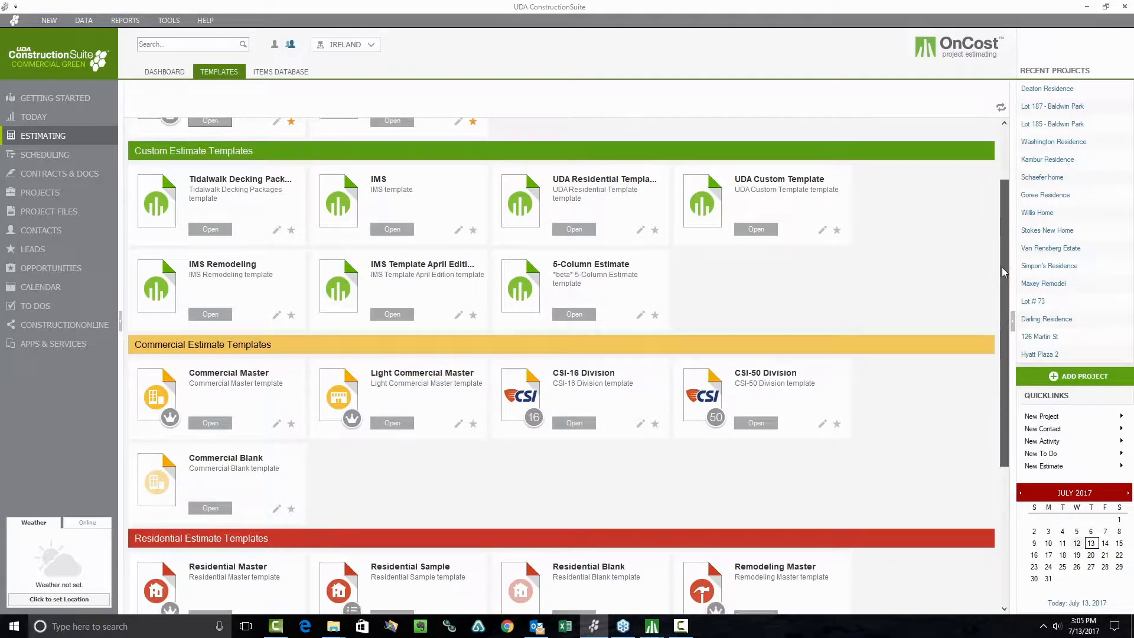
{"action": "left_click_drag", "start_coordinate": [999, 322], "coordinate": [998, 459]}
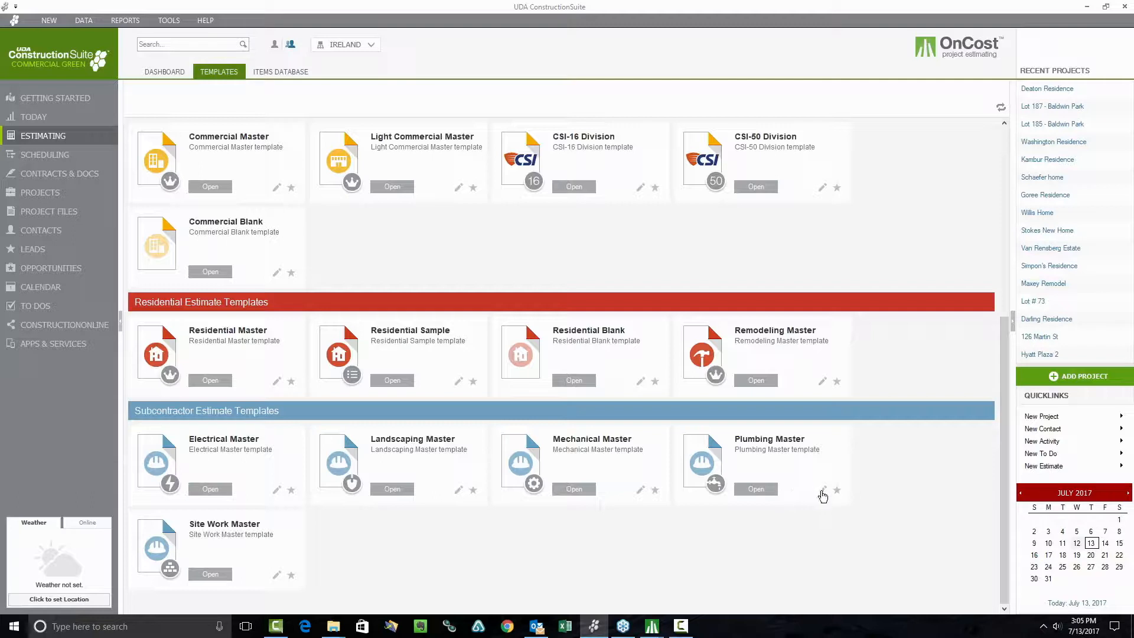
{"action": "left_click", "coordinate": [823, 492]}
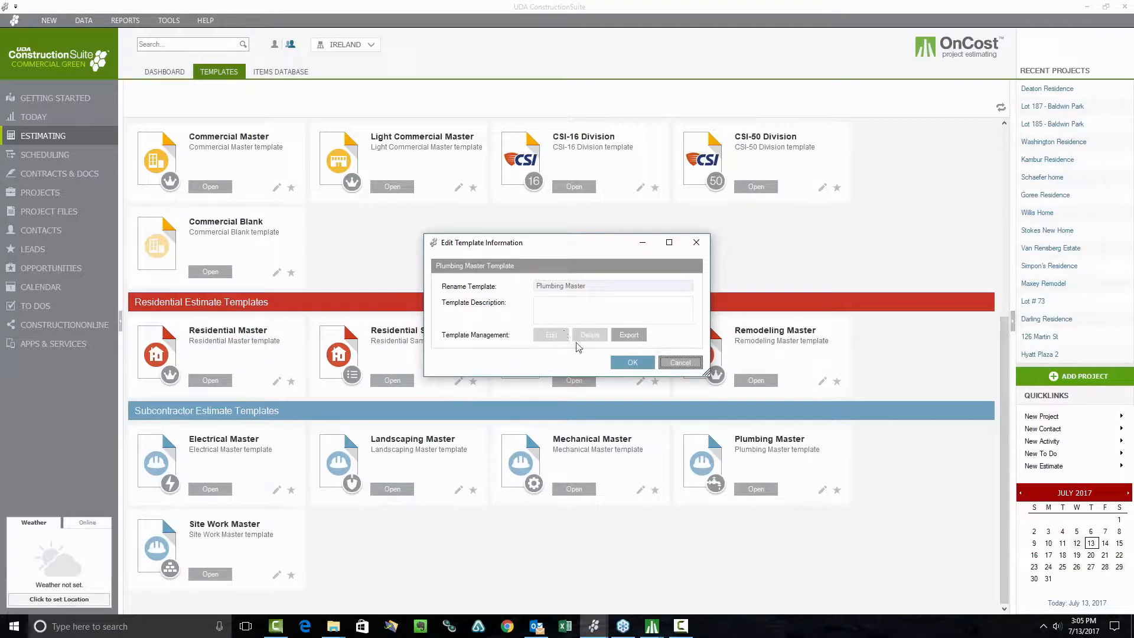
{"action": "left_click", "coordinate": [671, 363]}
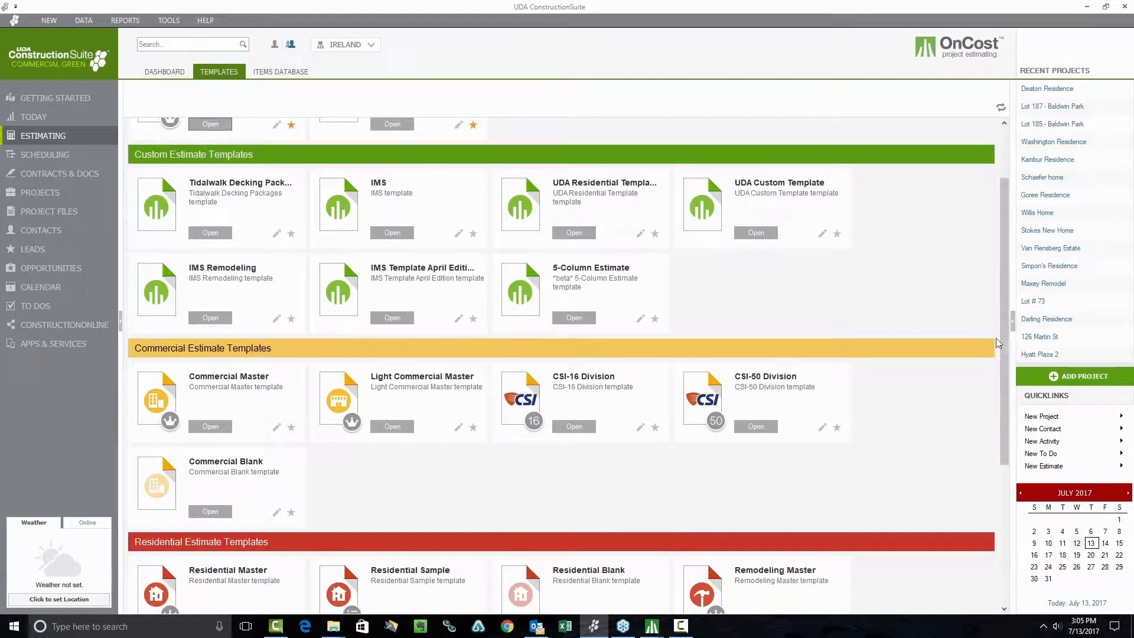
Preview the Remodeling Master and Residential Master templates in the residential group.
{"action": "left_click_drag", "start_coordinate": [997, 343], "coordinate": [990, 489]}
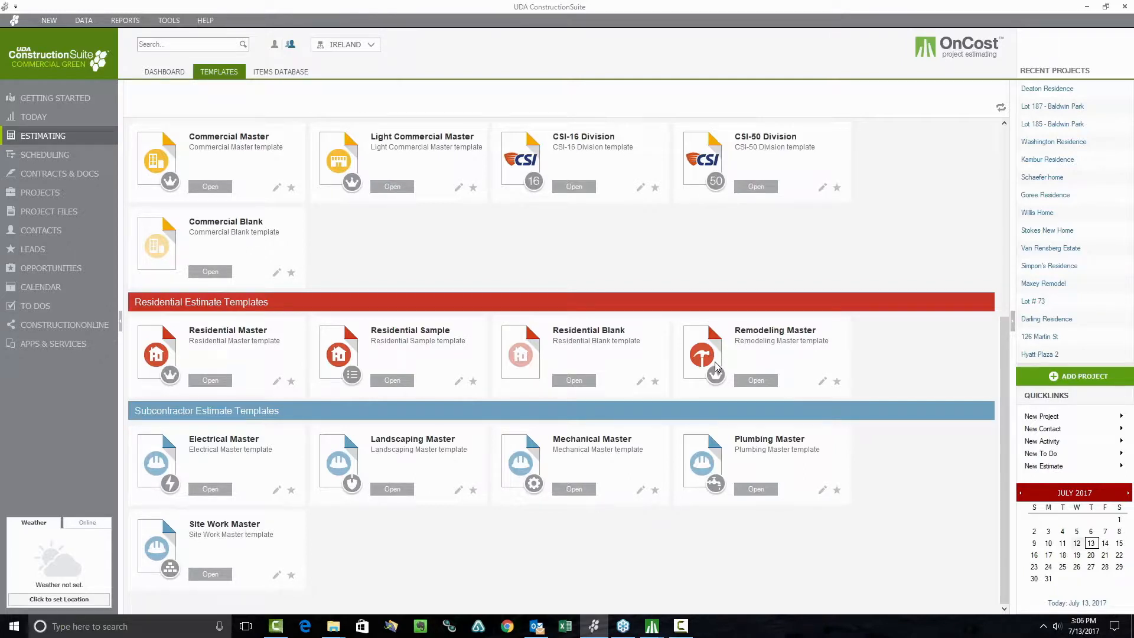
{"action": "mouse_move", "coordinate": [715, 364]}
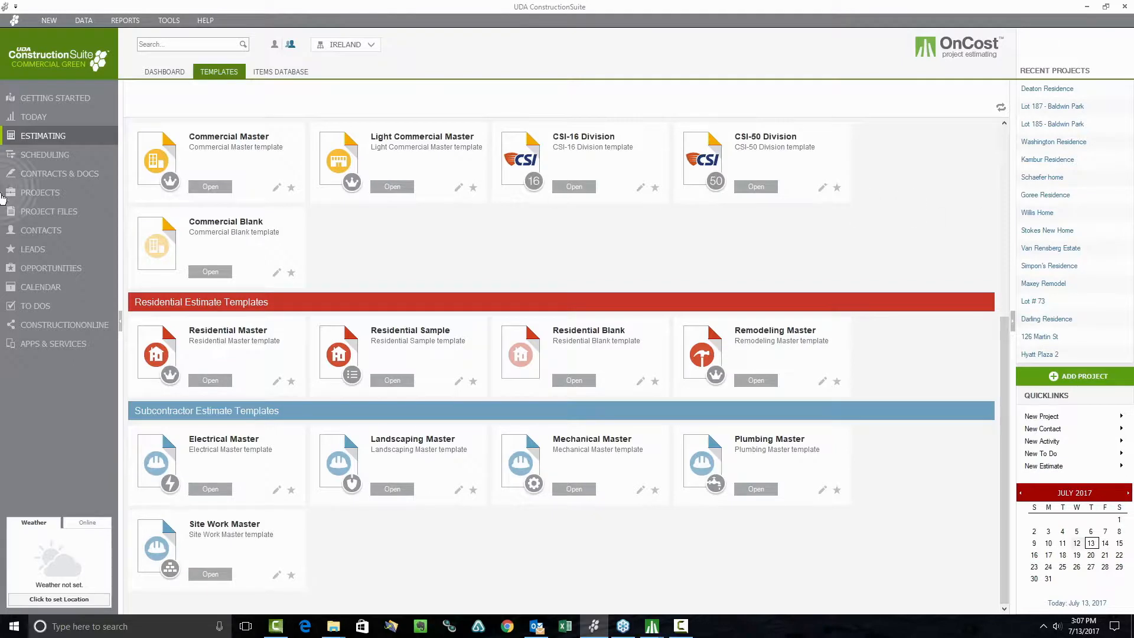
{"action": "mouse_move", "coordinate": [164, 359]}
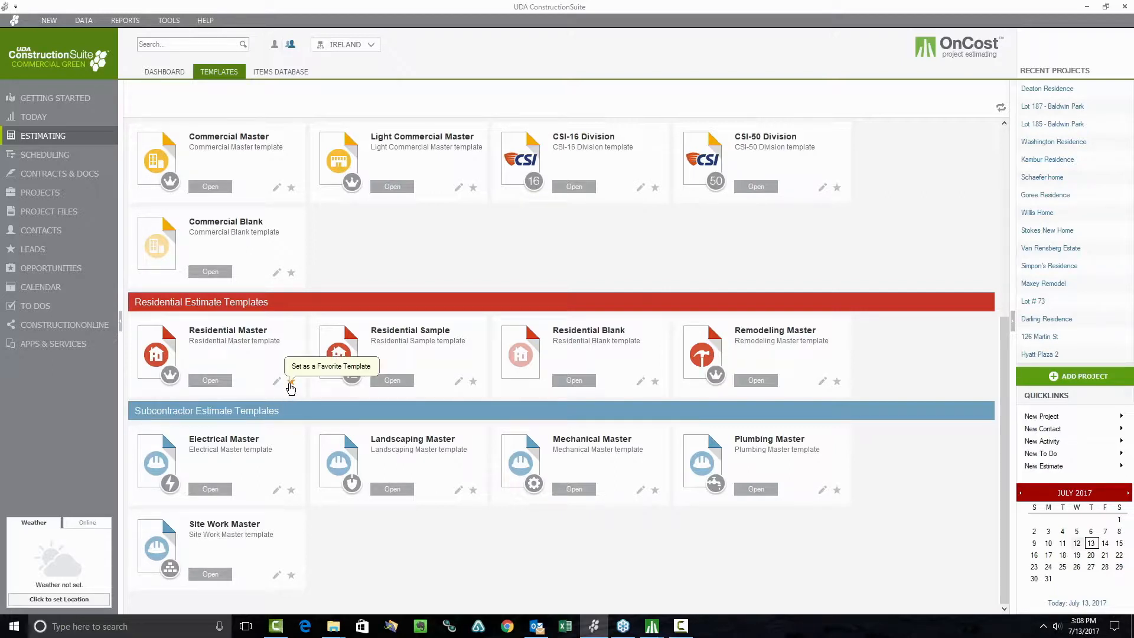
Inspect the rename, edit, delete and export options of the Tidalwalk Decking Packages template without changing anything.
{"action": "scroll", "coordinate": [289, 384], "scroll_direction": "up", "scroll_amount": 5}
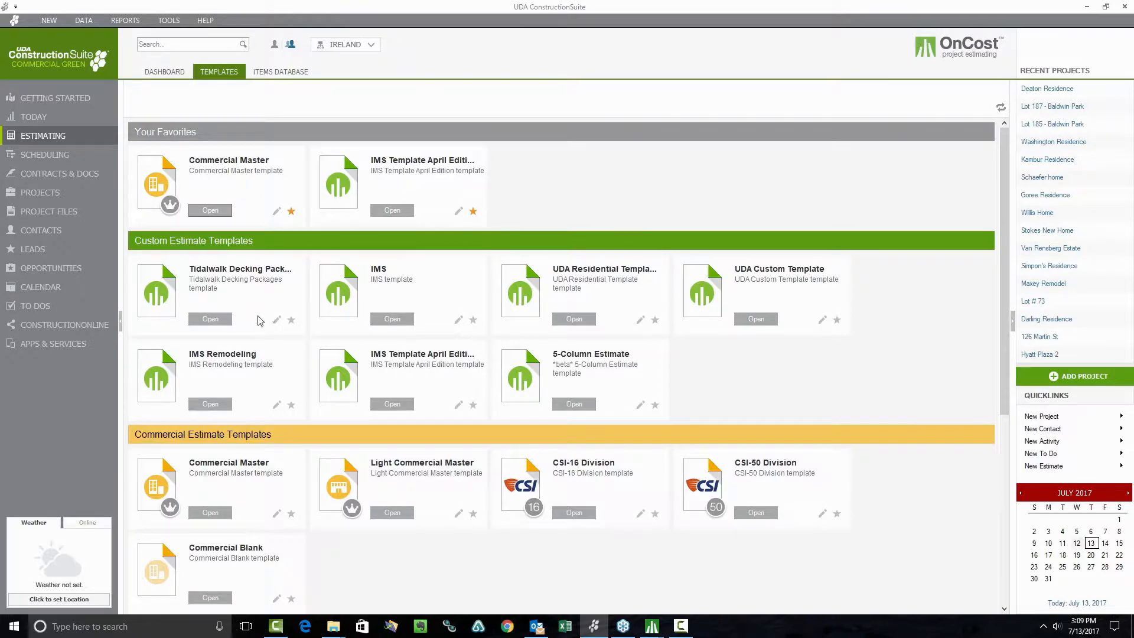
{"action": "left_click", "coordinate": [277, 319]}
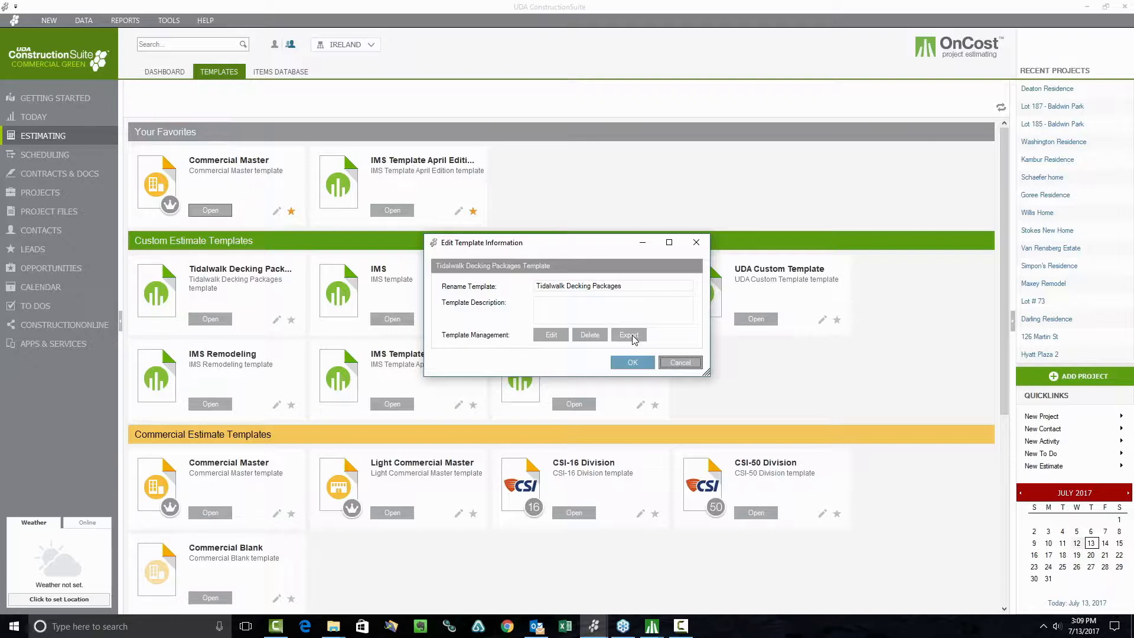
{"action": "left_click", "coordinate": [681, 362]}
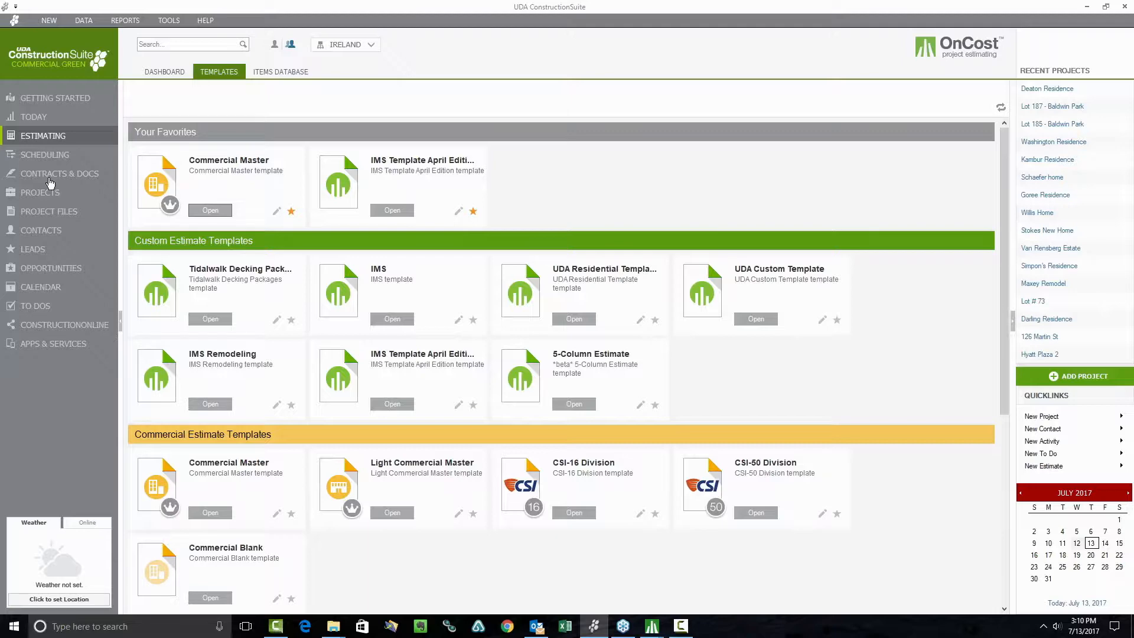
Bring the Residential Master estimate window onto this screen and maximize it.
{"action": "scroll", "coordinate": [328, 310], "scroll_direction": "down", "scroll_amount": 2}
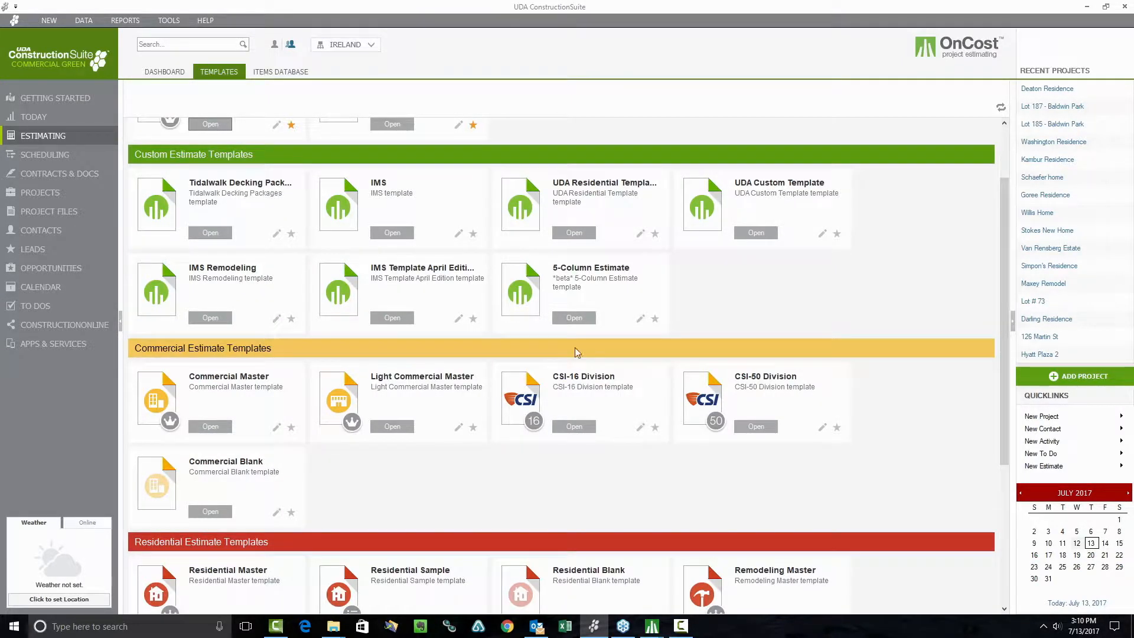
{"action": "left_click_drag", "start_coordinate": [1133, 27], "coordinate": [591, 27]}
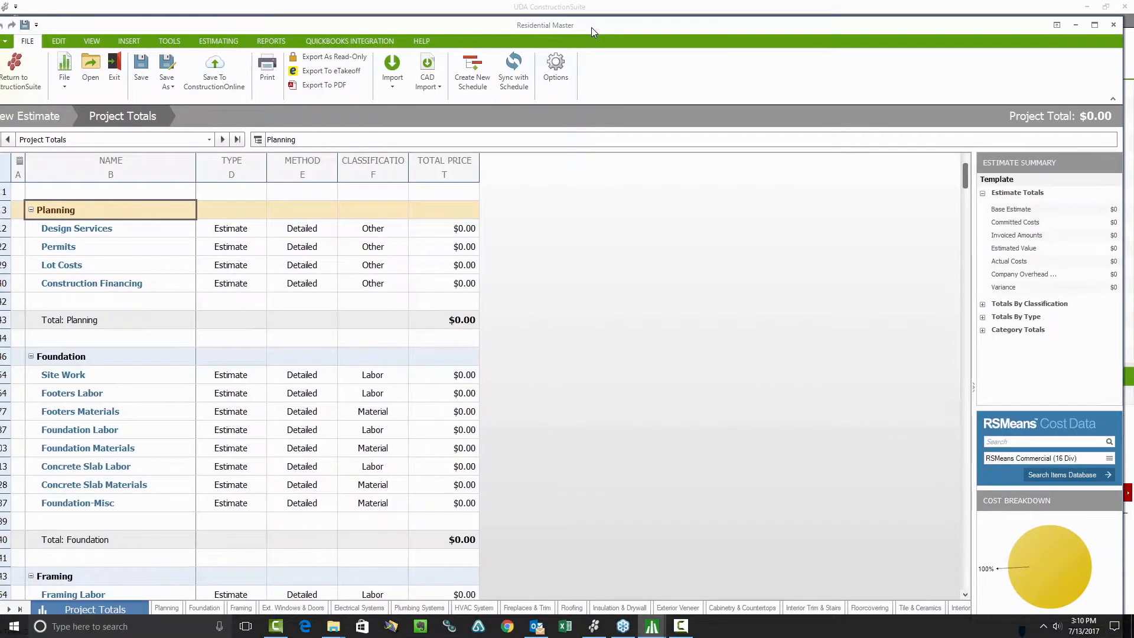
{"action": "double_click", "coordinate": [592, 28]}
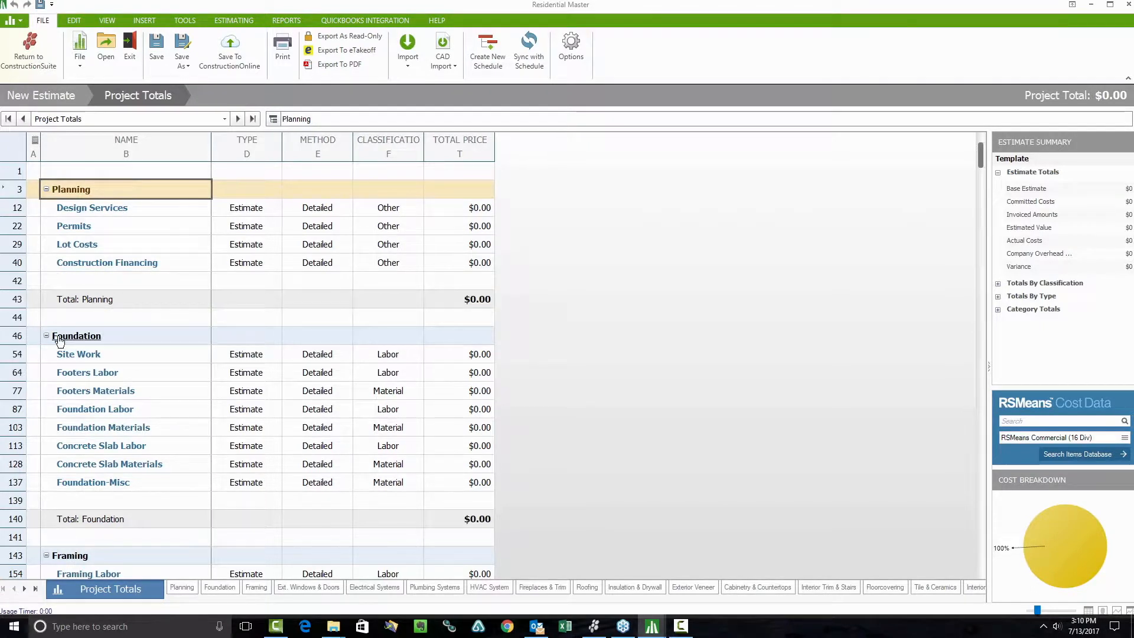
View the Foundation and Planning sheets of the estimate and return to Project Totals.
{"action": "left_click", "coordinate": [59, 336]}
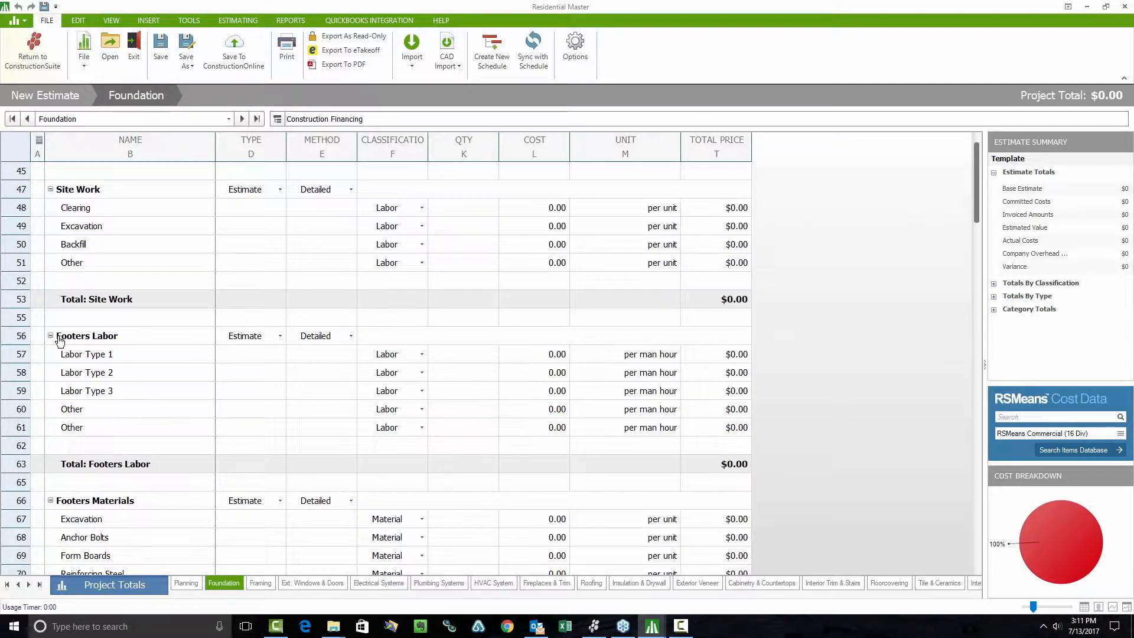
{"action": "left_click", "coordinate": [18, 585]}
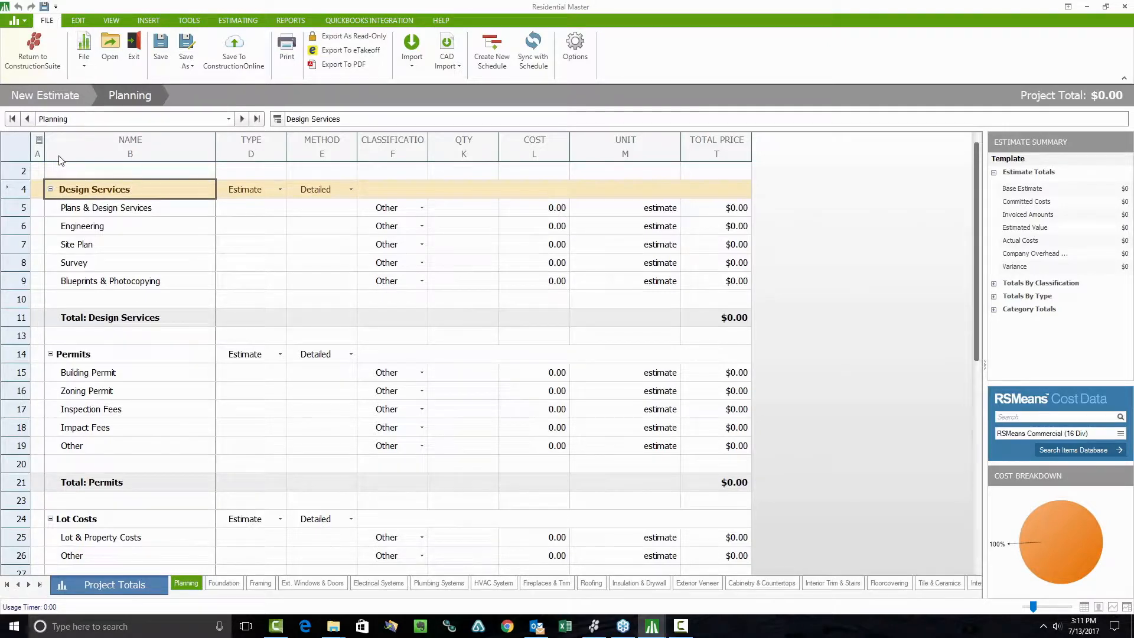
{"action": "left_click", "coordinate": [229, 120]}
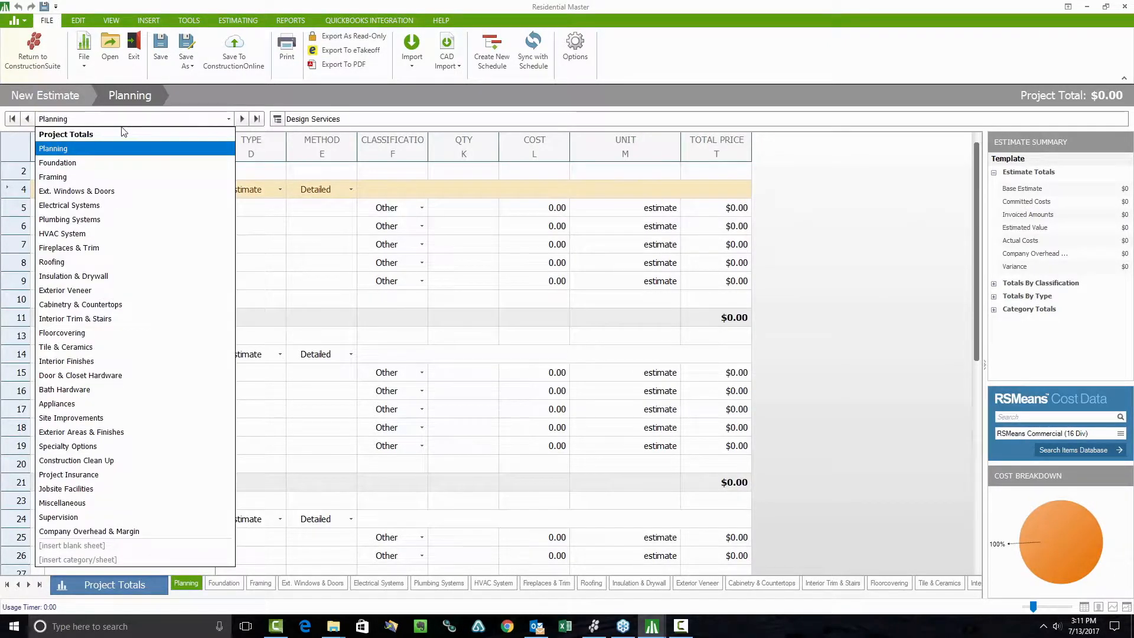
{"action": "left_click", "coordinate": [65, 134]}
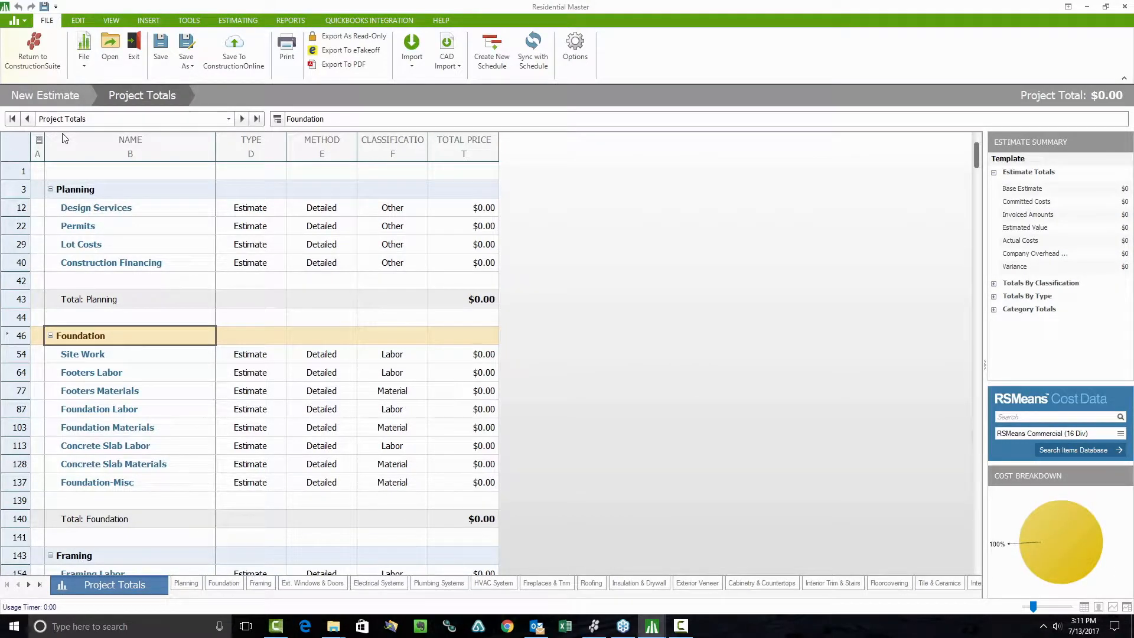
Widen the Classification column on Project Totals to fit its full heading.
{"action": "left_click", "coordinate": [336, 121]}
{"action": "left_click_drag", "start_coordinate": [438, 153], "coordinate": [440, 154]}
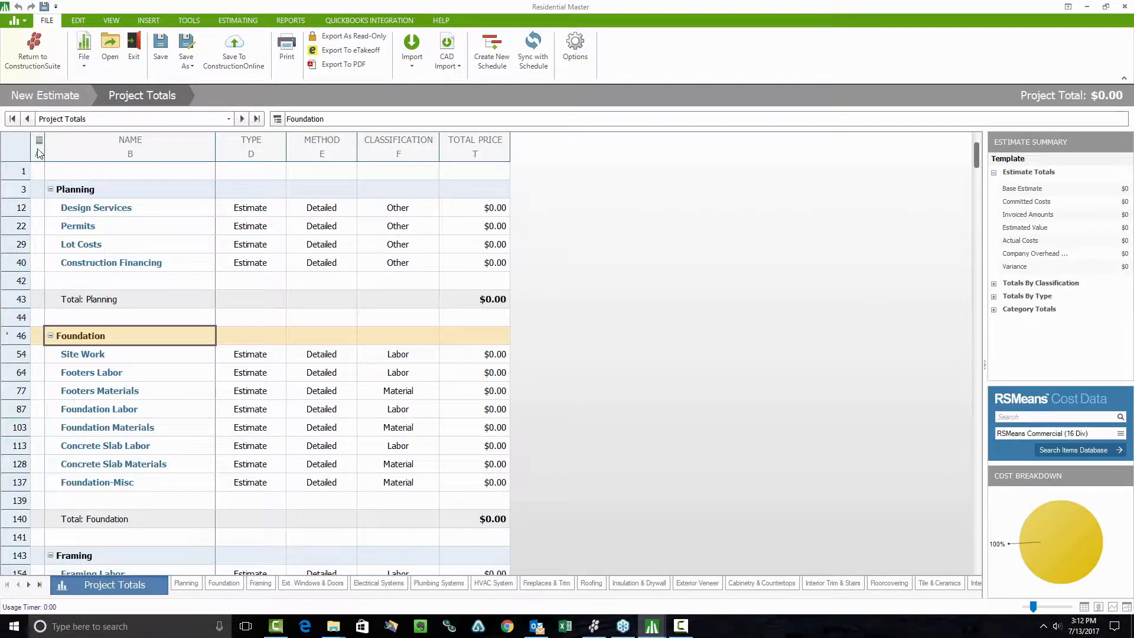
Review the Planning category's attachments and its general, bid and field notes, leaving everything unchanged.
{"action": "left_click", "coordinate": [36, 195]}
{"action": "double_click", "coordinate": [36, 195]}
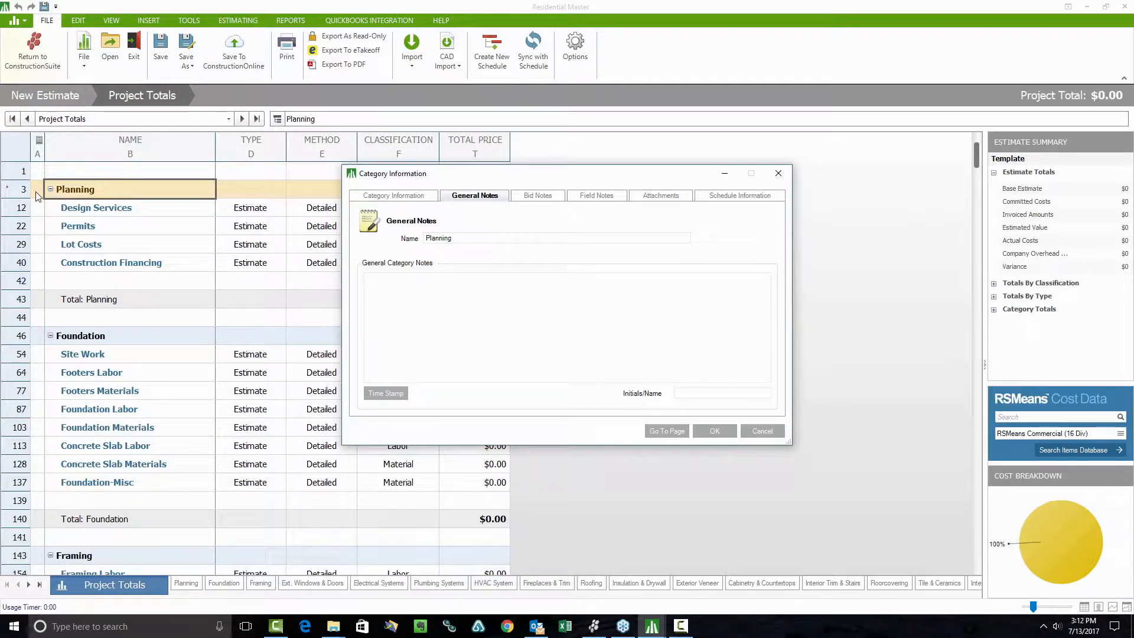
{"action": "left_click", "coordinate": [662, 198]}
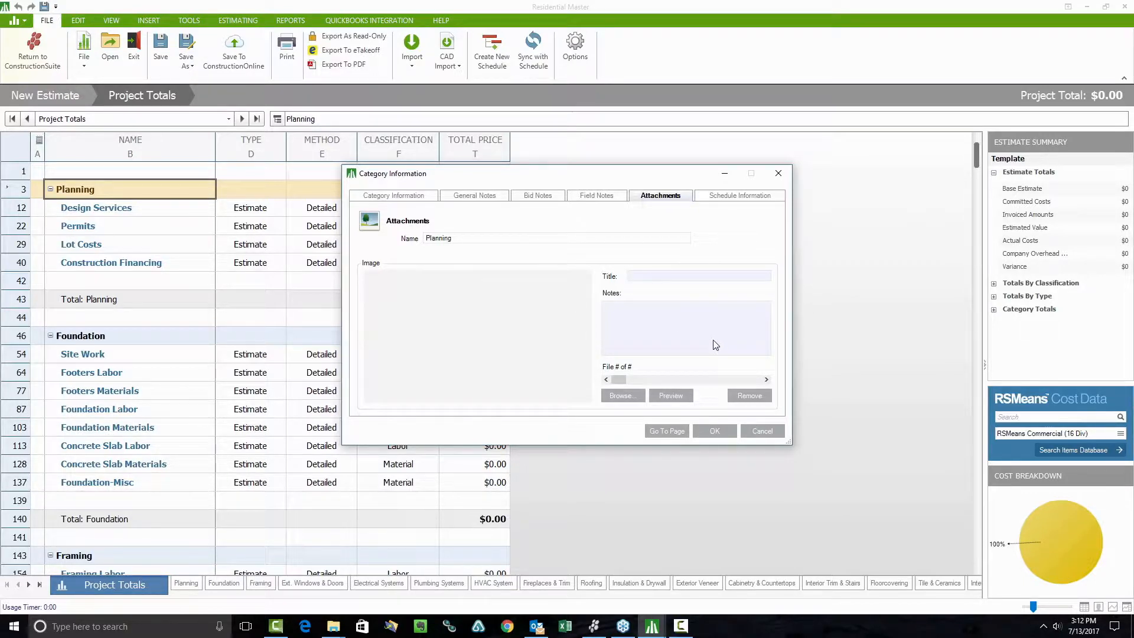
{"action": "left_click", "coordinate": [501, 198]}
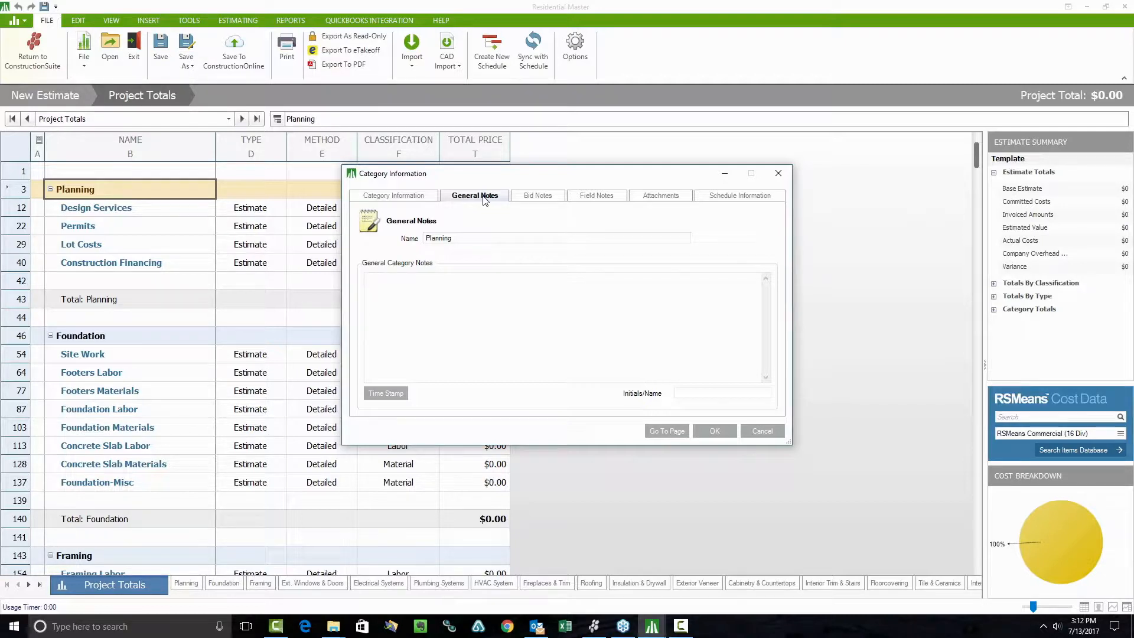
{"action": "left_click", "coordinate": [538, 197]}
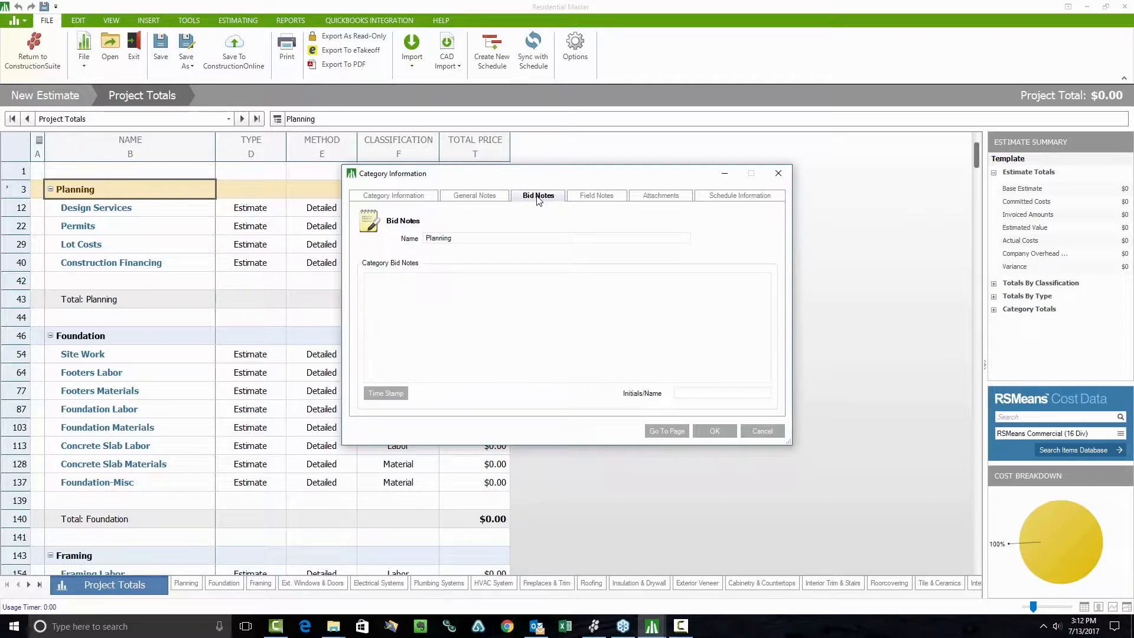
{"action": "left_click", "coordinate": [588, 198]}
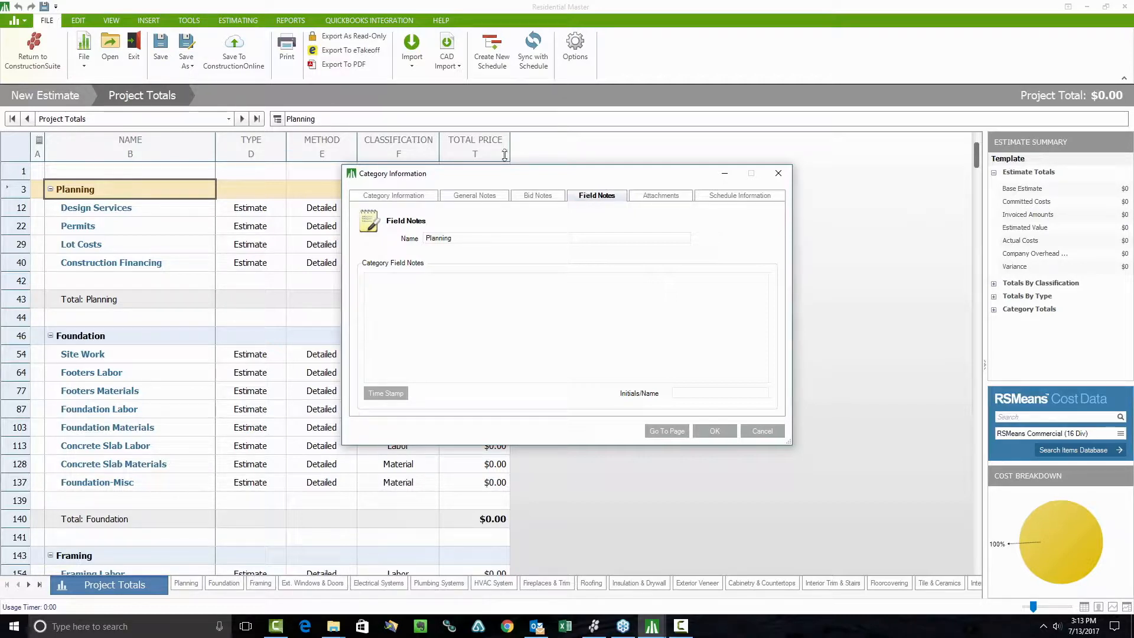
{"action": "left_click", "coordinate": [761, 431]}
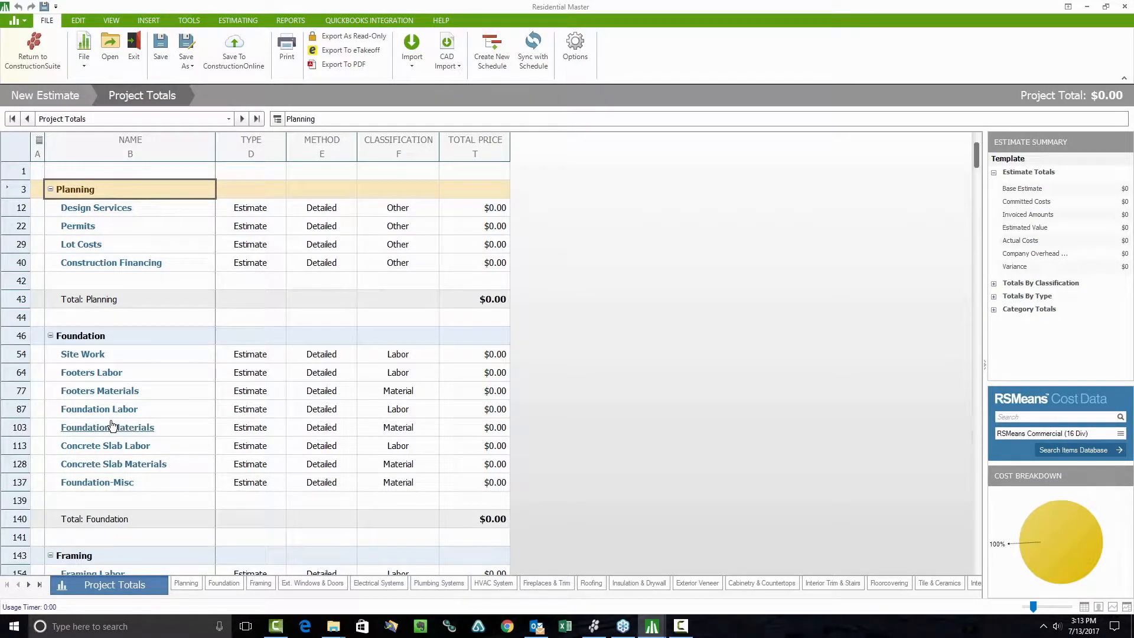
Rename the Design Services subcategory under Planning to Design Fees.
{"action": "left_click", "coordinate": [192, 211]}
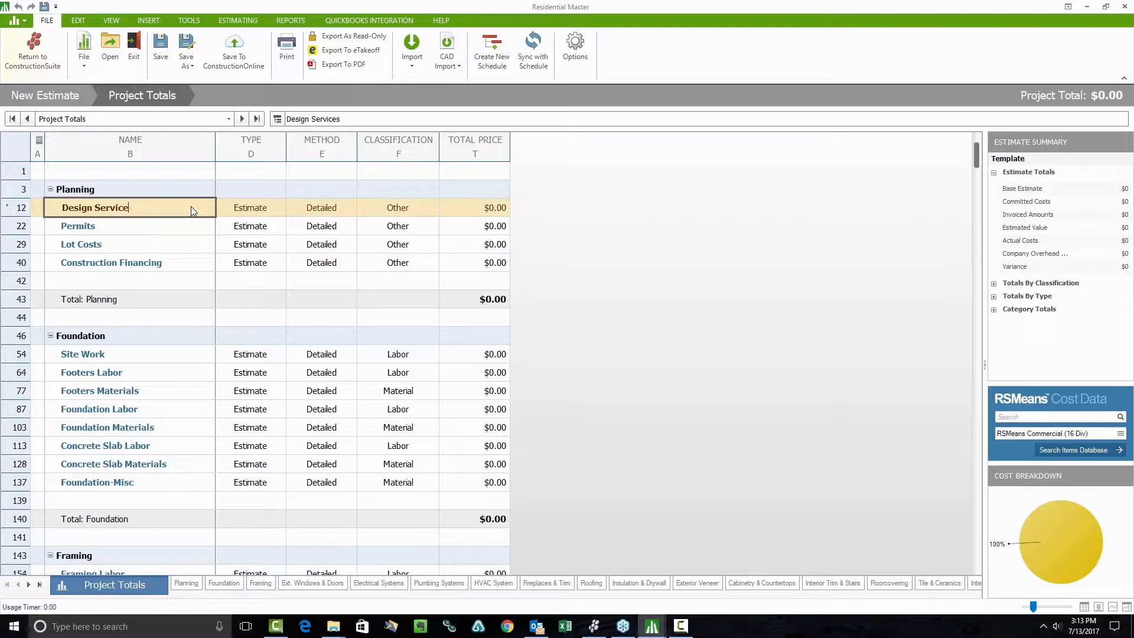
{"action": "key", "text": "Delete"}
{"action": "key", "text": "Delete"}
{"action": "key", "text": "Delete"}
{"action": "key", "text": "Delete"}
{"action": "key", "text": "BackSpace"}
{"action": "key", "text": "BackSpace"}
{"action": "key", "text": "BackSpace"}
{"action": "key", "text": "BackSpace"}
{"action": "type", "text": "Fees"}
{"action": "left_click", "coordinate": [188, 225]}
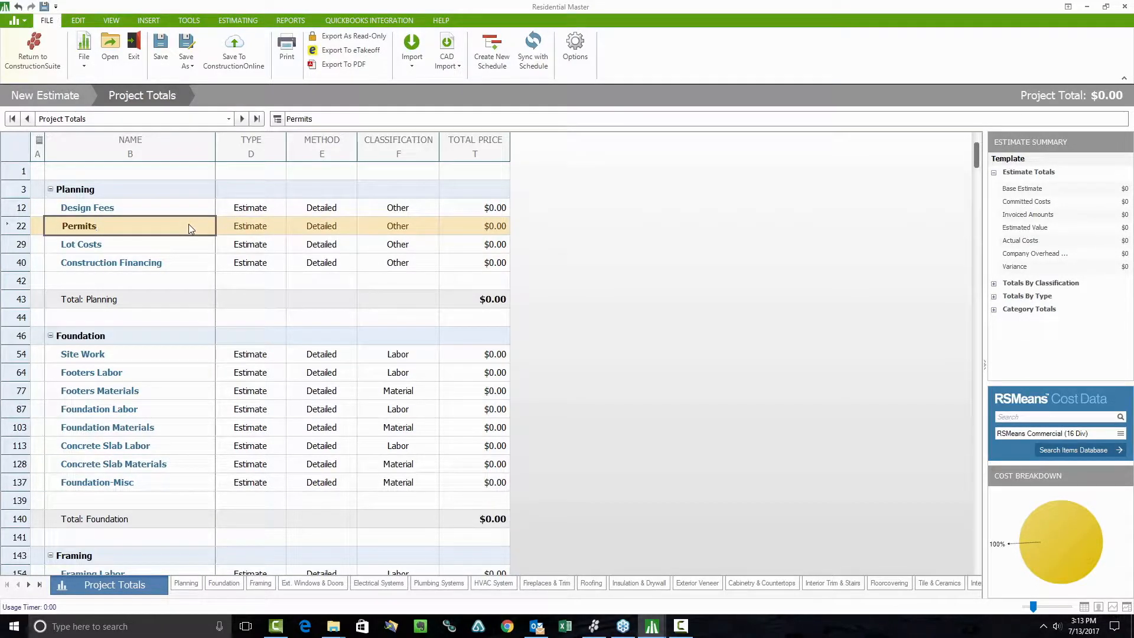
Review the CAD import formats and the estimate editing commands, and select the Planning category row.
{"action": "left_click_drag", "start_coordinate": [314, 119], "coordinate": [289, 117]}
{"action": "left_click", "coordinate": [451, 63]}
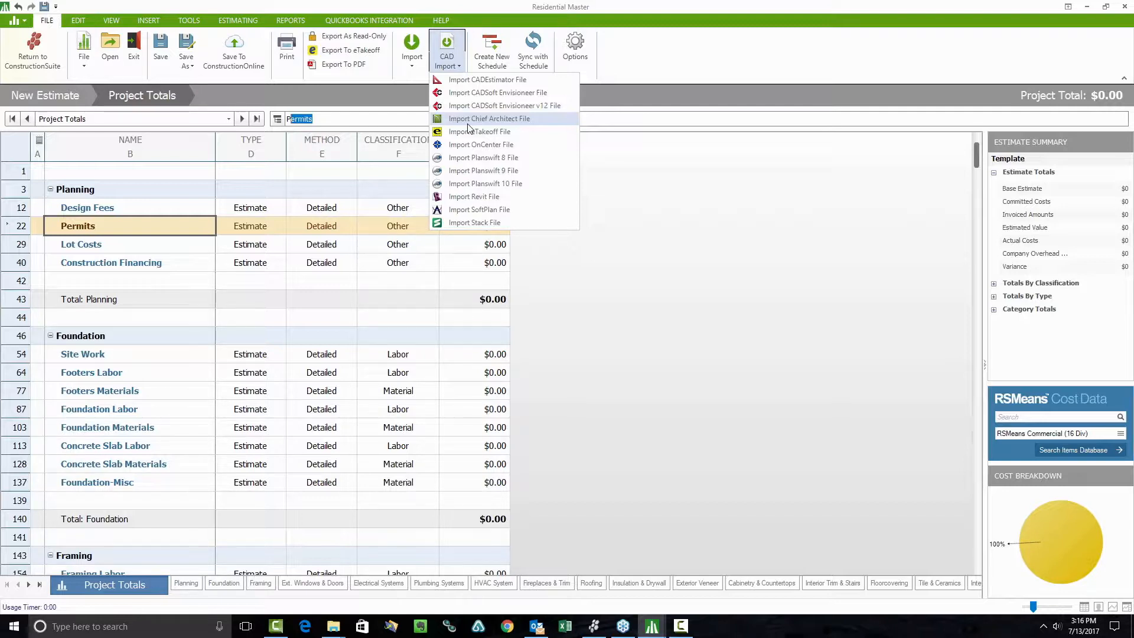
{"action": "left_click", "coordinate": [77, 21]}
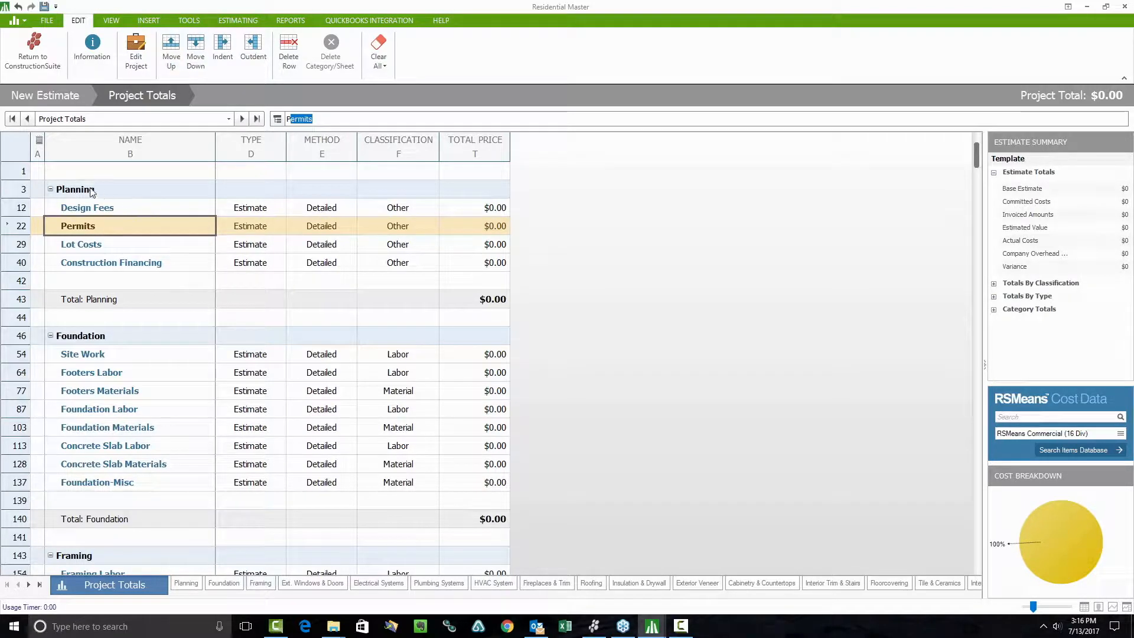
{"action": "double_click", "coordinate": [172, 191]}
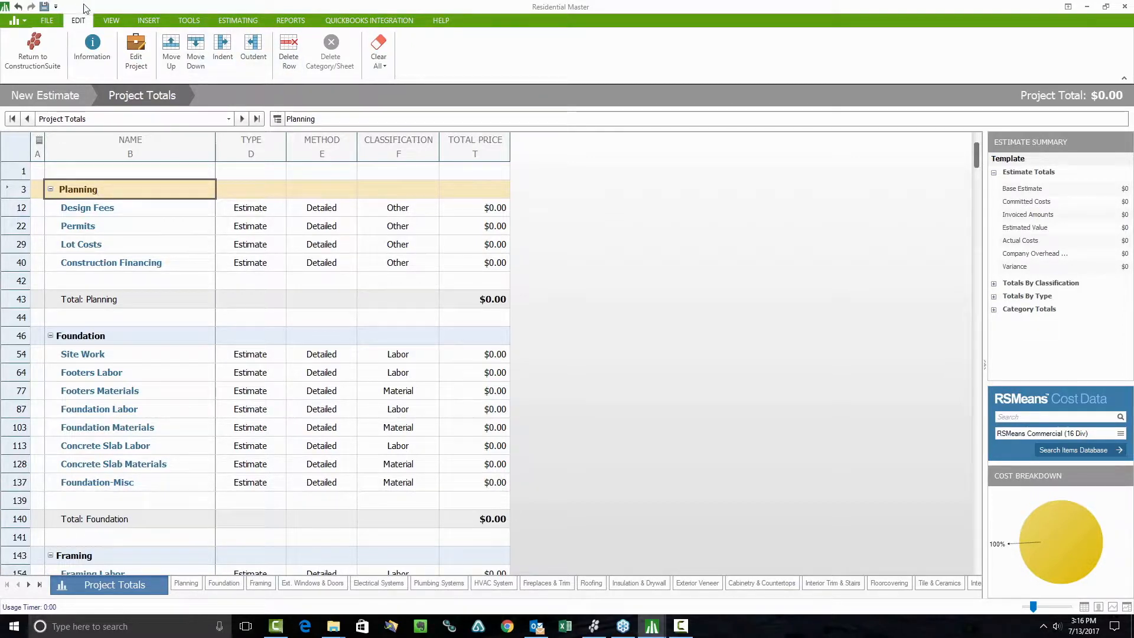
Review the available estimate columns, from Organization through Total, Actual & Variance, in the Show/Hide Columns settings without changing any.
{"action": "left_click", "coordinate": [120, 21]}
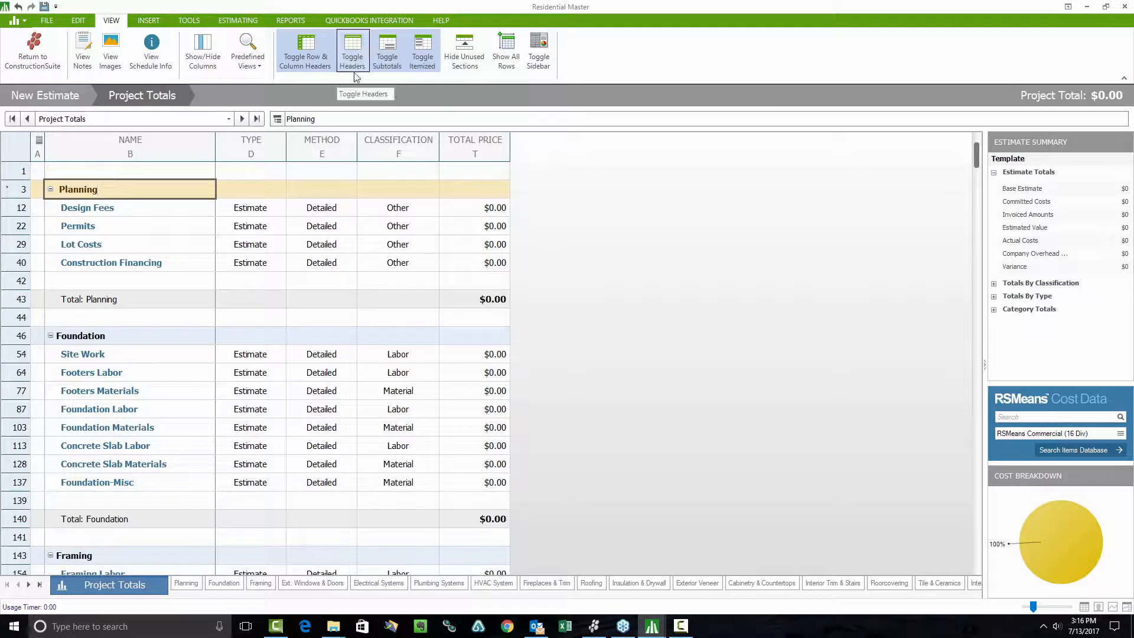
{"action": "left_click", "coordinate": [216, 52]}
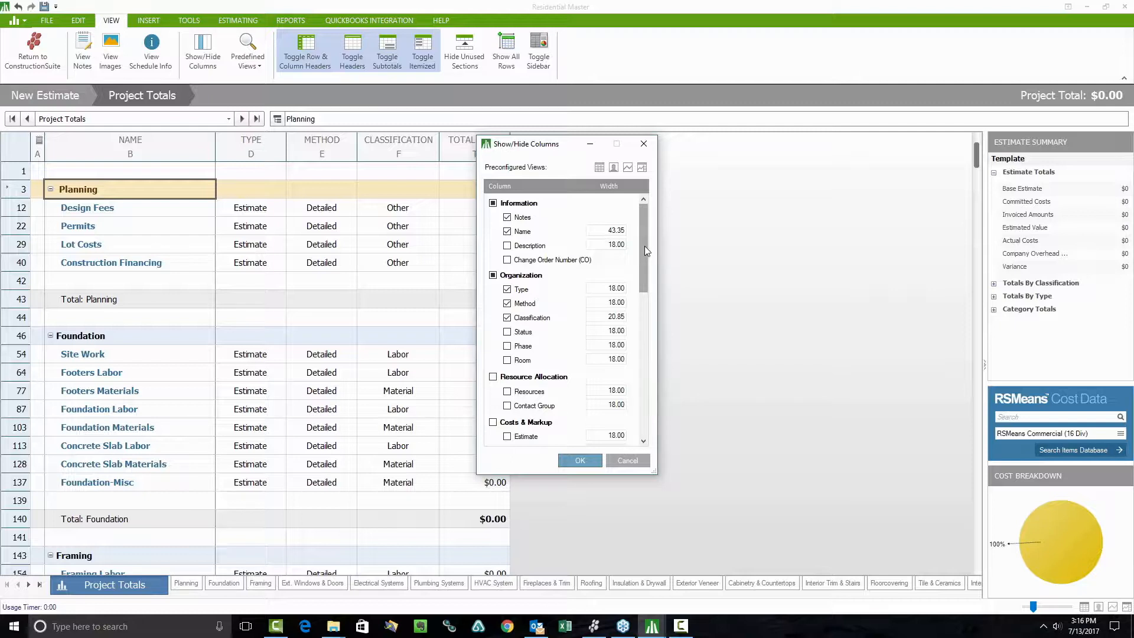
{"action": "scroll", "coordinate": [645, 251], "scroll_direction": "down", "scroll_amount": 1}
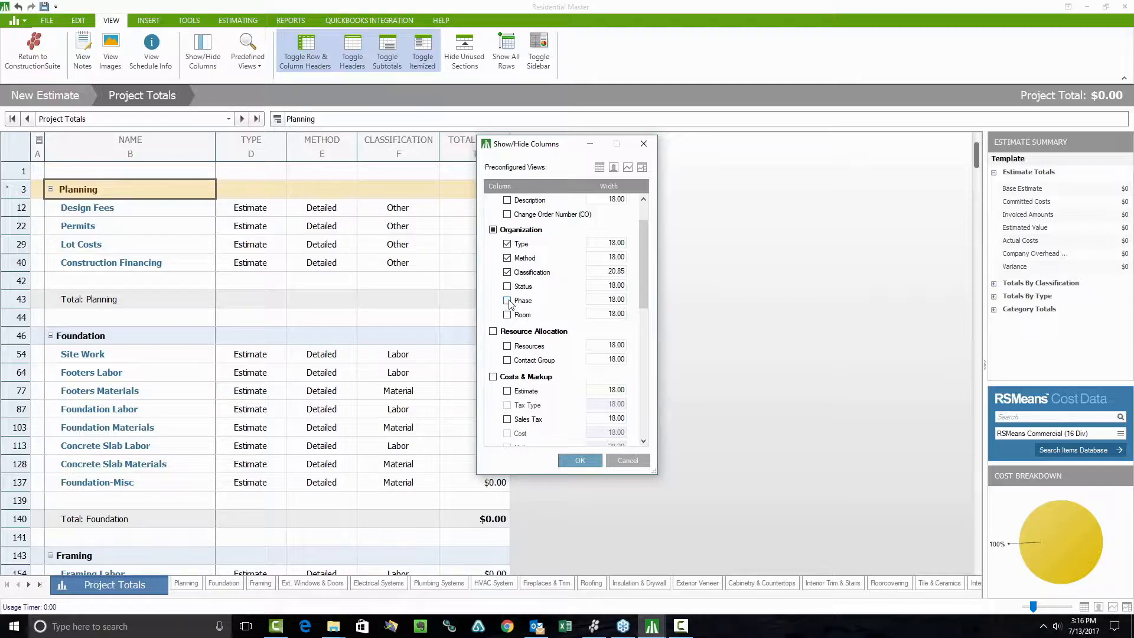
{"action": "scroll", "coordinate": [513, 301], "scroll_direction": "down", "scroll_amount": 2}
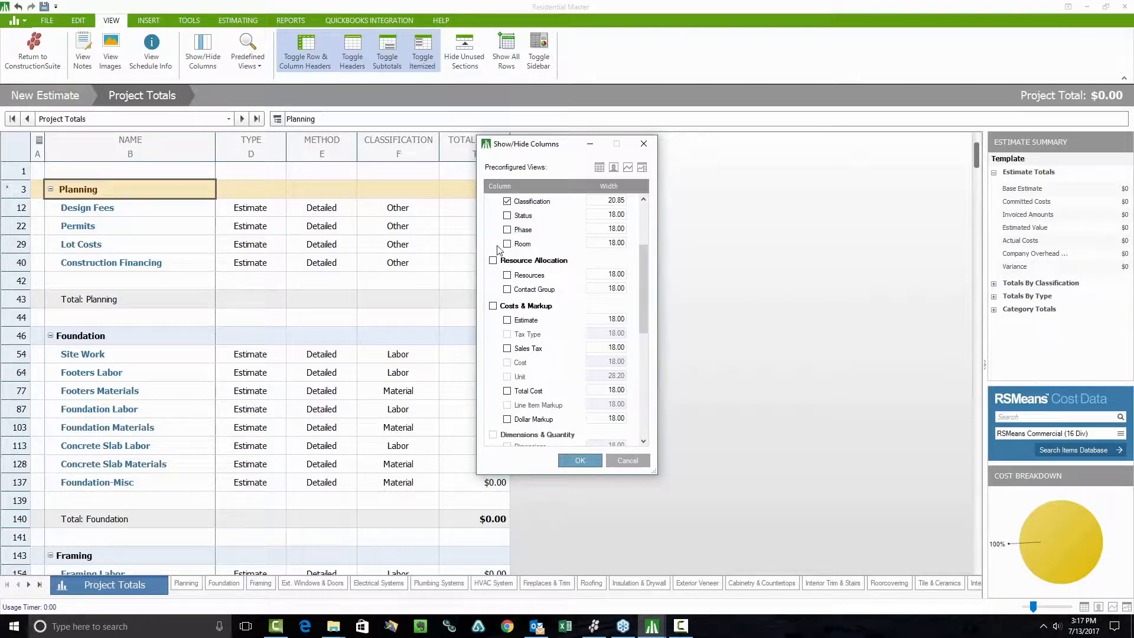
{"action": "scroll", "coordinate": [529, 269], "scroll_direction": "down", "scroll_amount": 2}
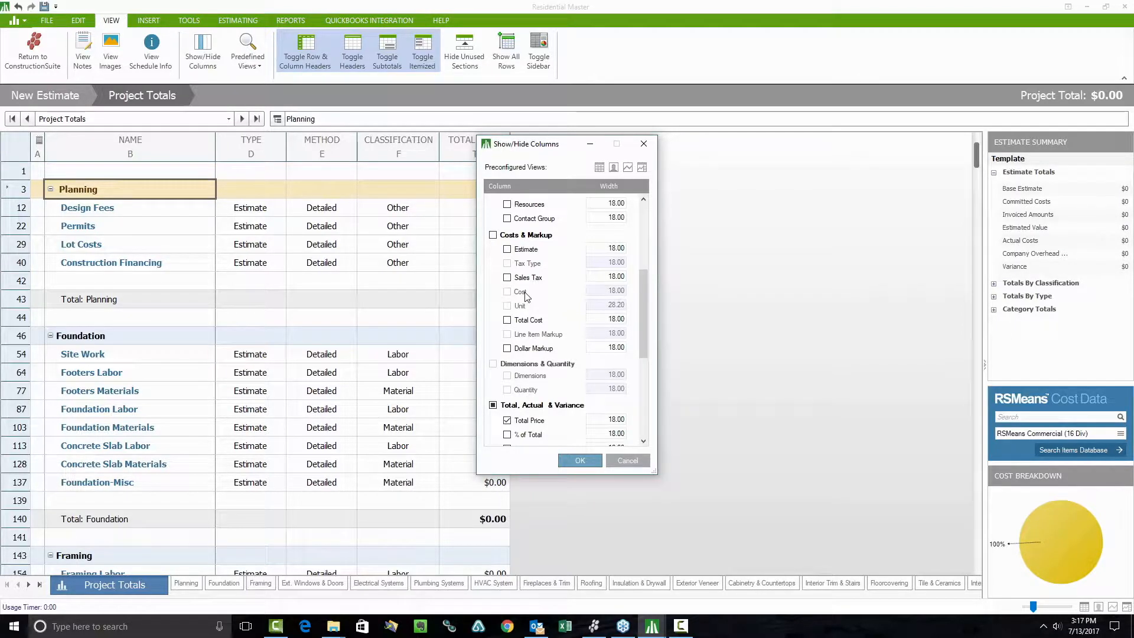
{"action": "left_click", "coordinate": [641, 460]}
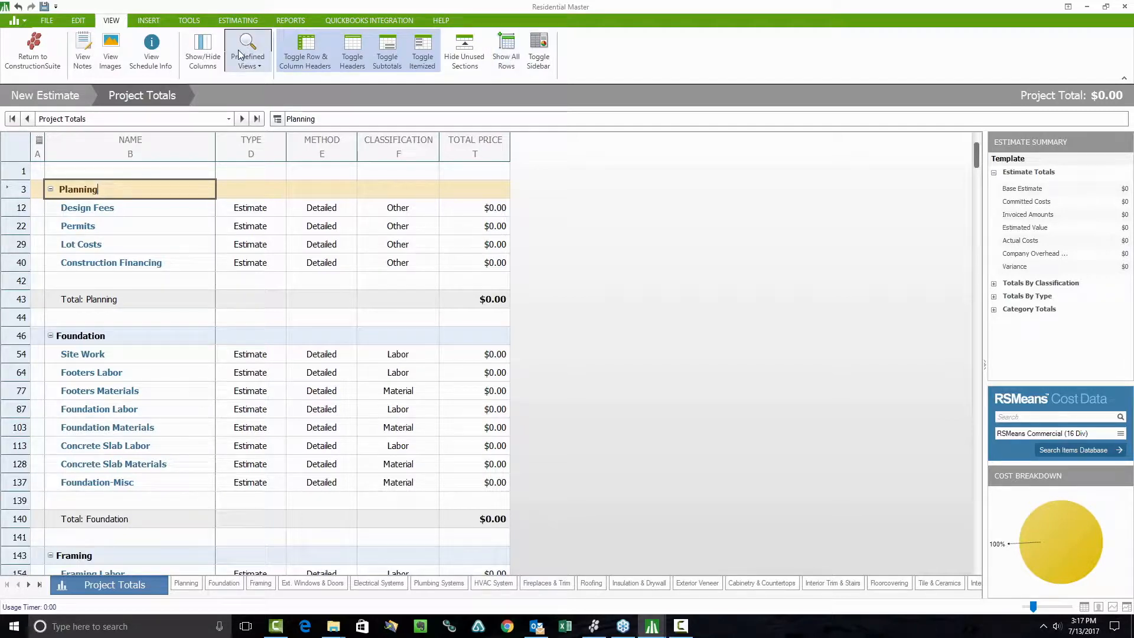
Hide the row and column headers on Project Totals, and try hiding the unused sections before restoring them.
{"action": "left_click", "coordinate": [308, 43]}
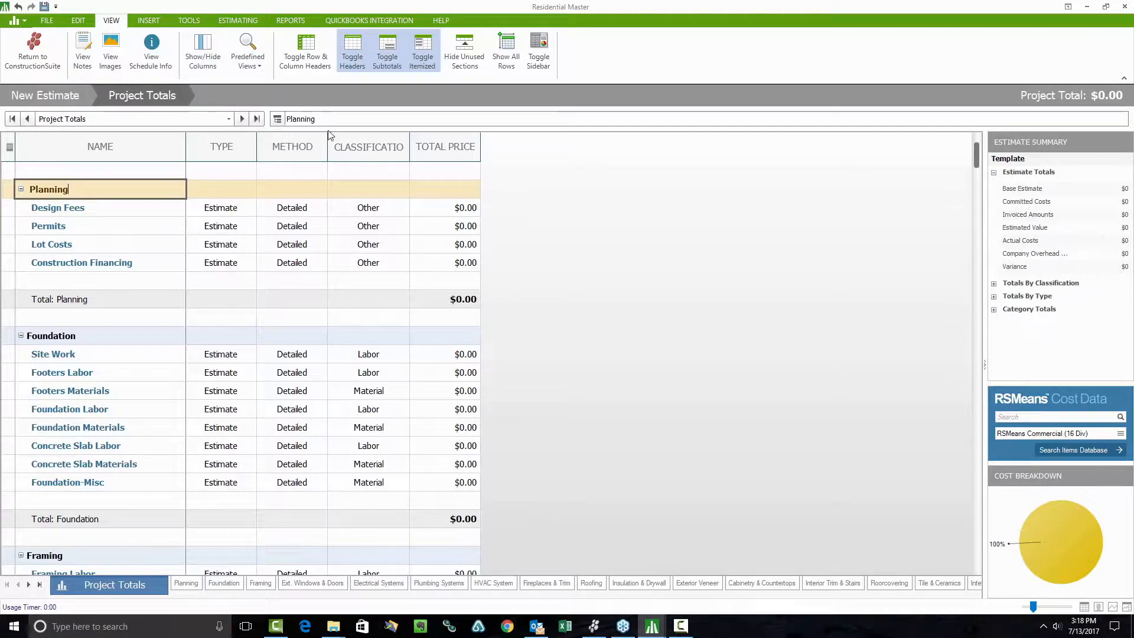
{"action": "left_click", "coordinate": [472, 59]}
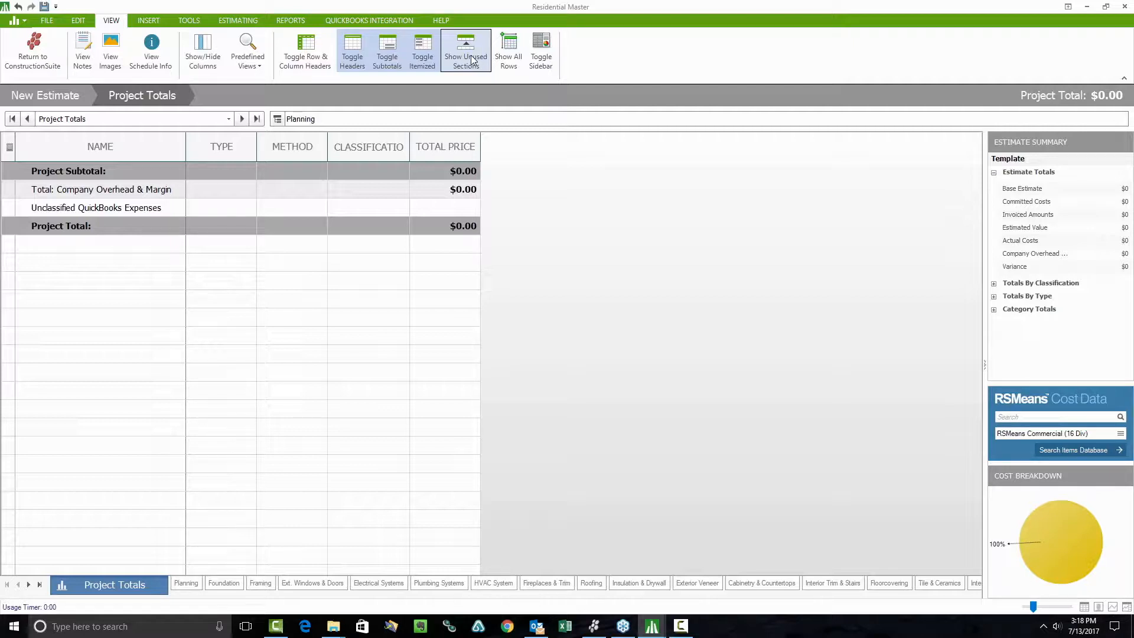
{"action": "left_click", "coordinate": [472, 59]}
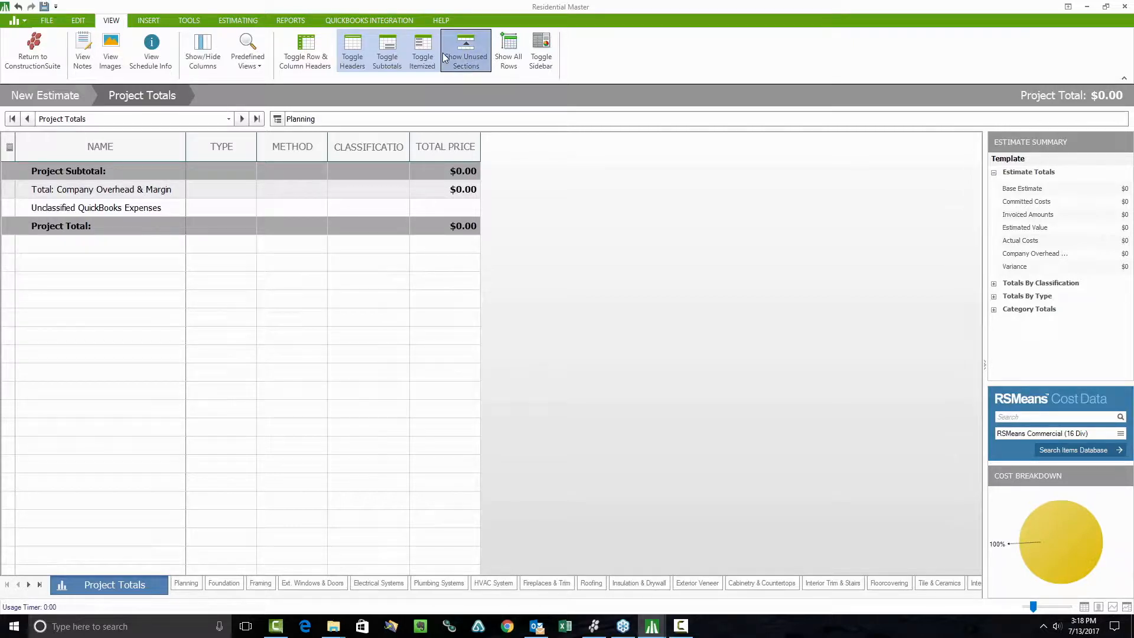
Review the insert, tools, estimating and reports commands, selecting the Supervision category row along the way.
{"action": "left_click", "coordinate": [154, 28]}
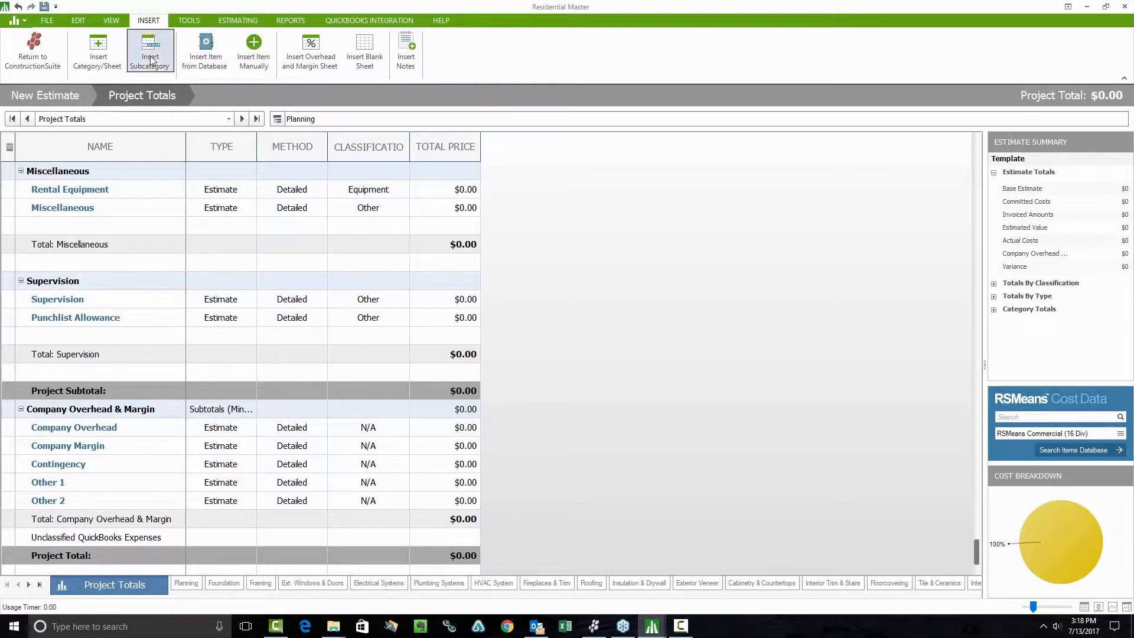
{"action": "left_click", "coordinate": [147, 284]}
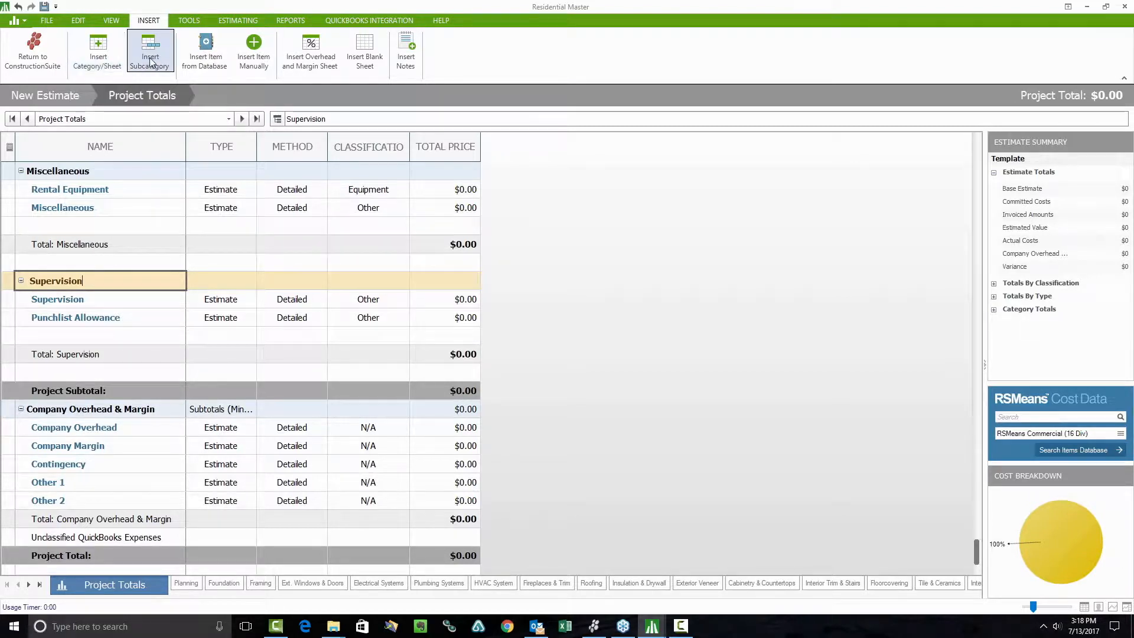
{"action": "left_click", "coordinate": [189, 20]}
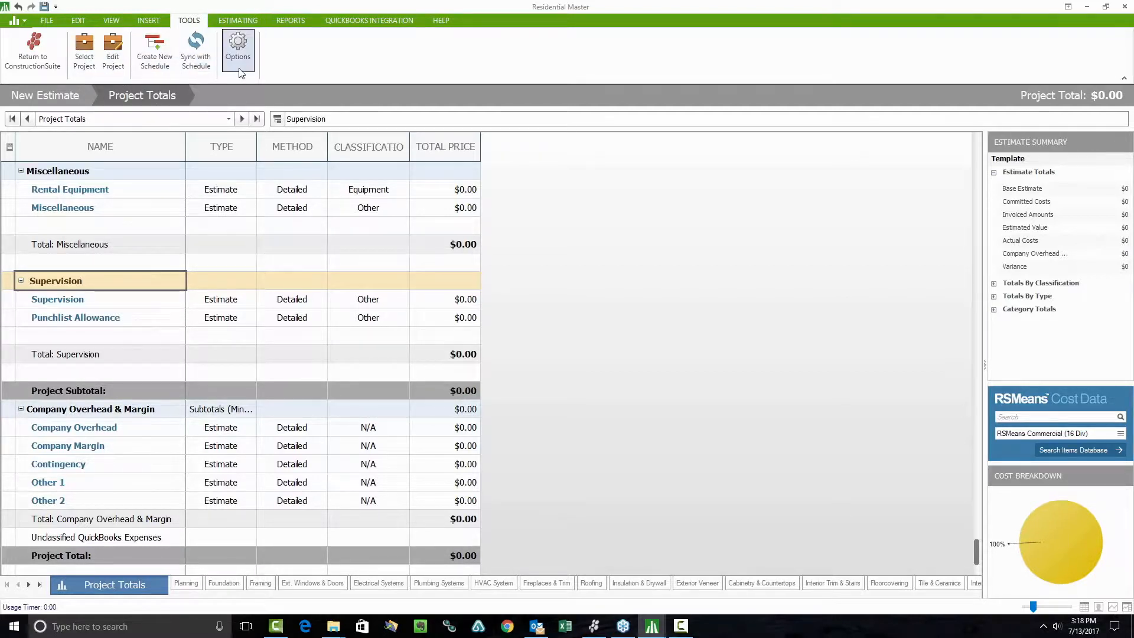
{"action": "left_click", "coordinate": [238, 20]}
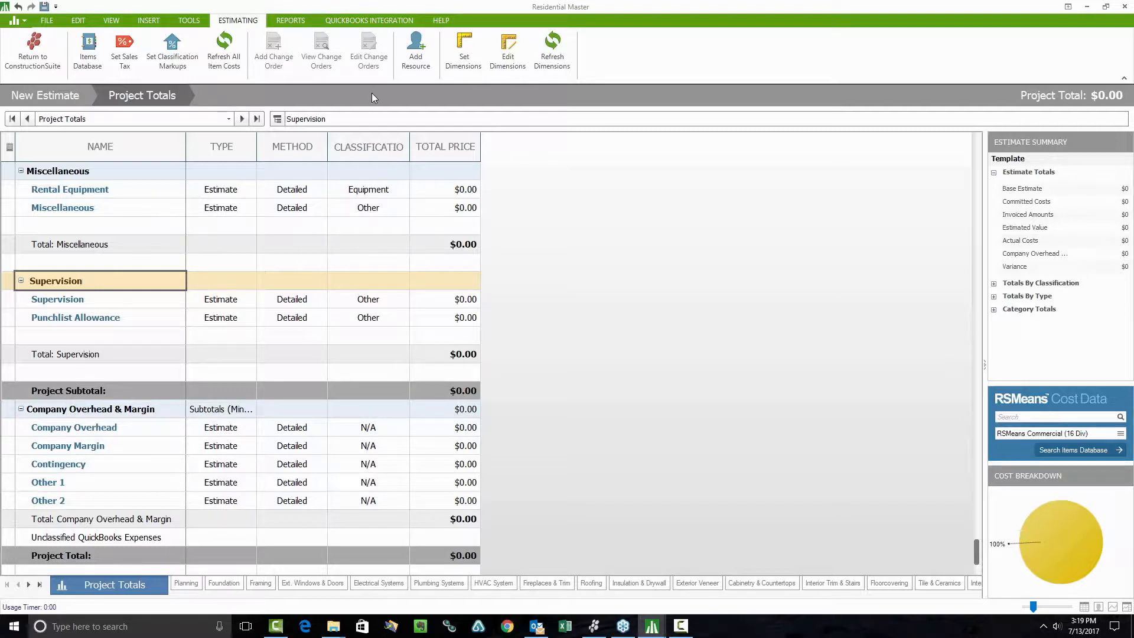
{"action": "left_click", "coordinate": [292, 22]}
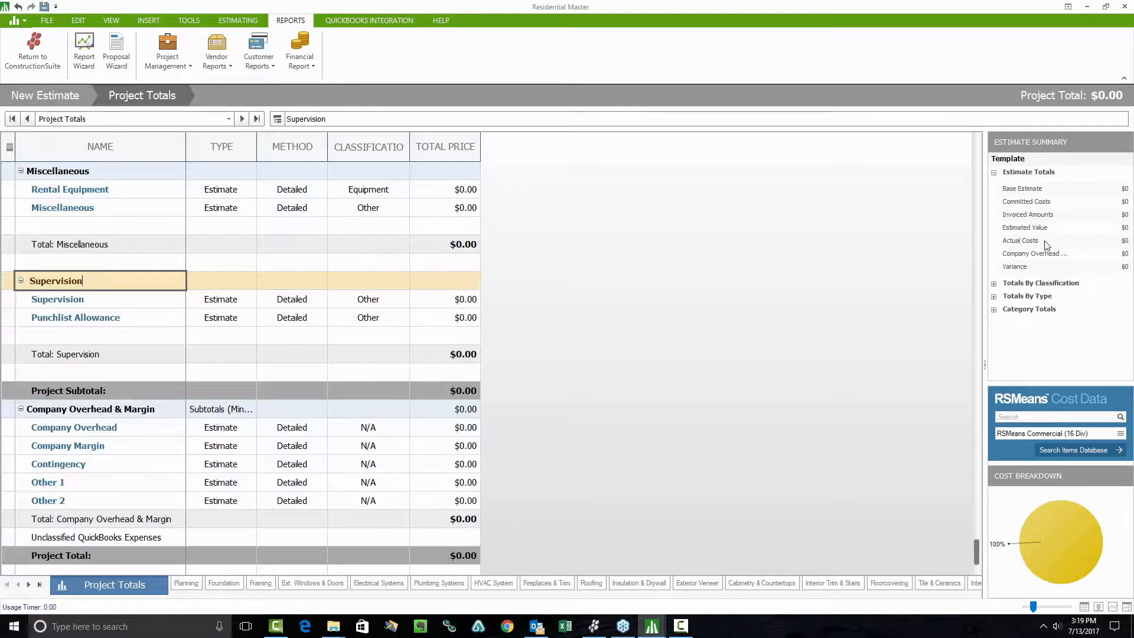
Expand Category Totals in the estimate summary and look through the Project Totals categories and their subcategories back up to Planning.
{"action": "left_click", "coordinate": [995, 310]}
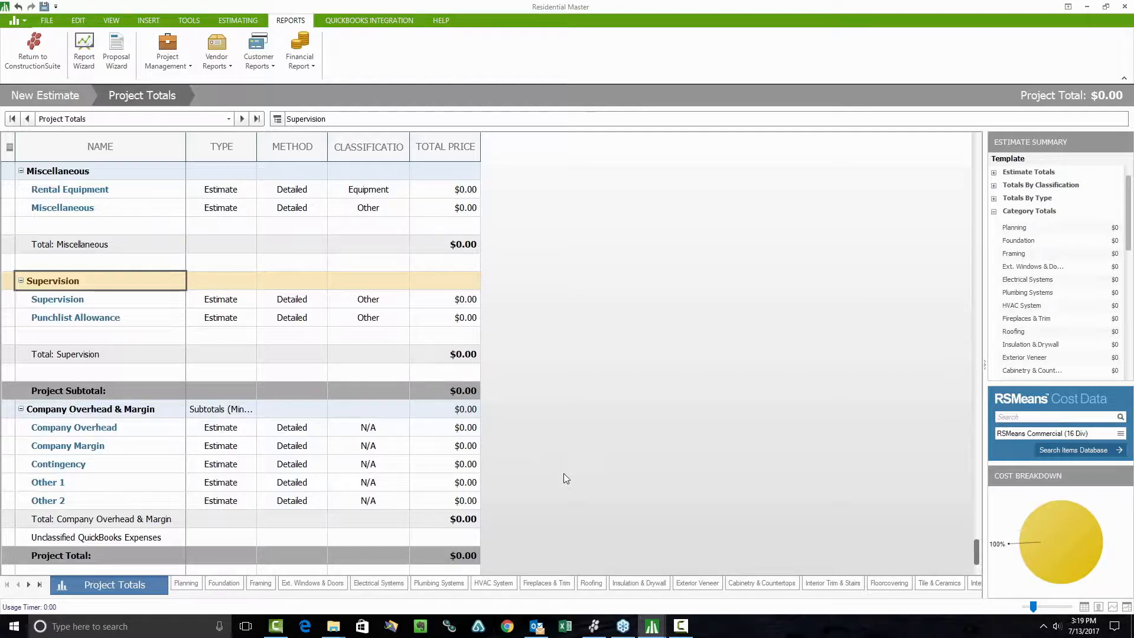
{"action": "scroll", "coordinate": [563, 473], "scroll_direction": "up", "scroll_amount": 20}
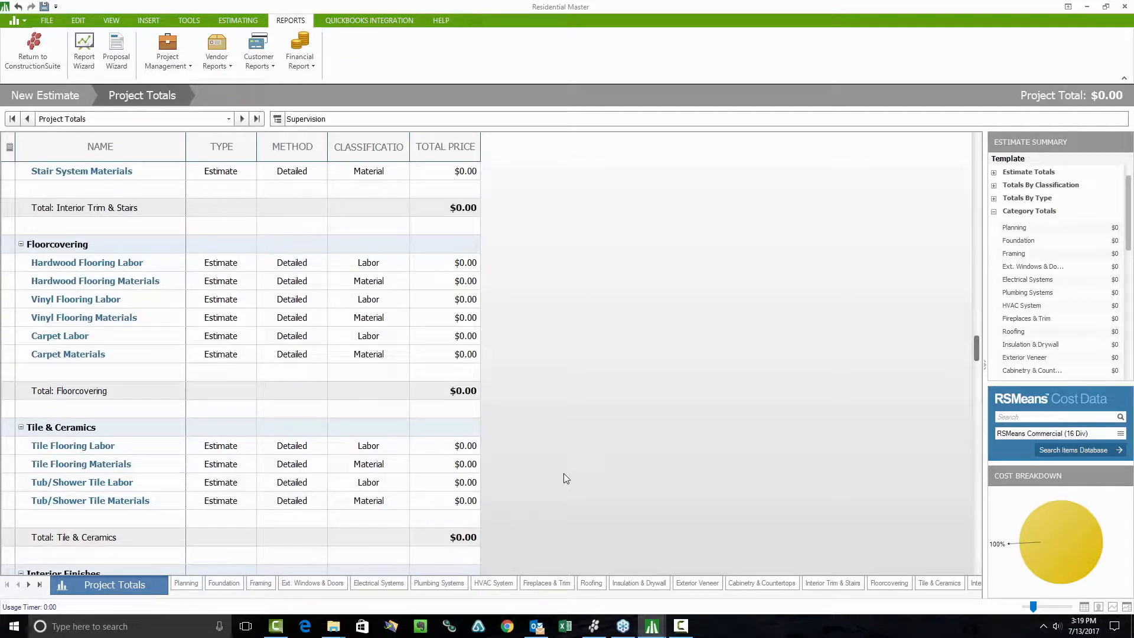
{"action": "scroll", "coordinate": [563, 473], "scroll_direction": "up", "scroll_amount": 8}
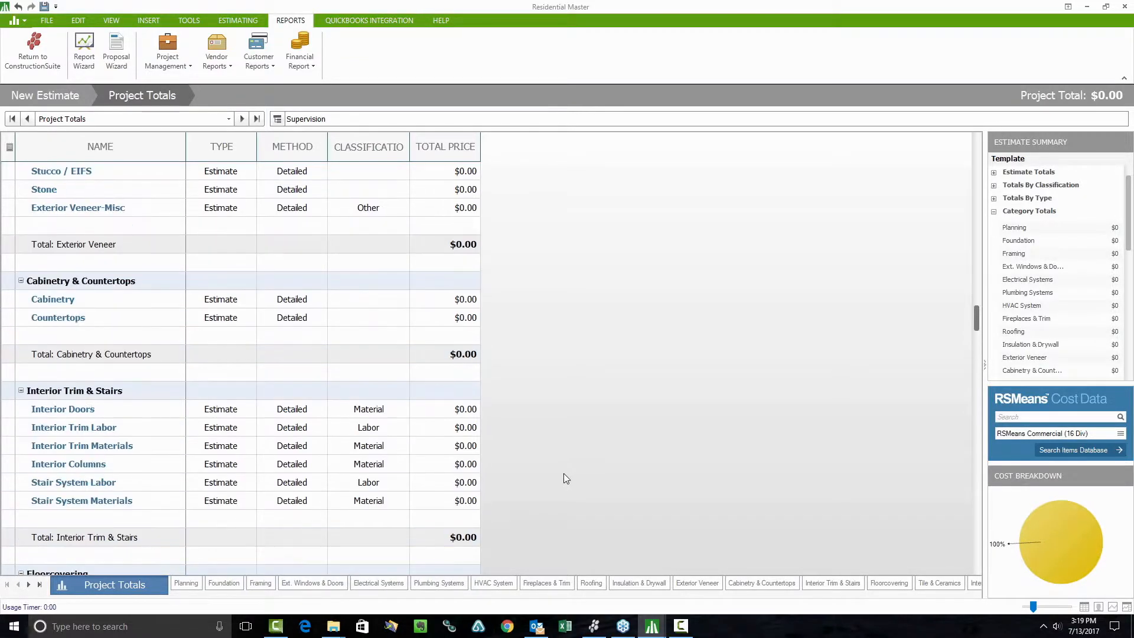
{"action": "scroll", "coordinate": [563, 473], "scroll_direction": "up", "scroll_amount": 10}
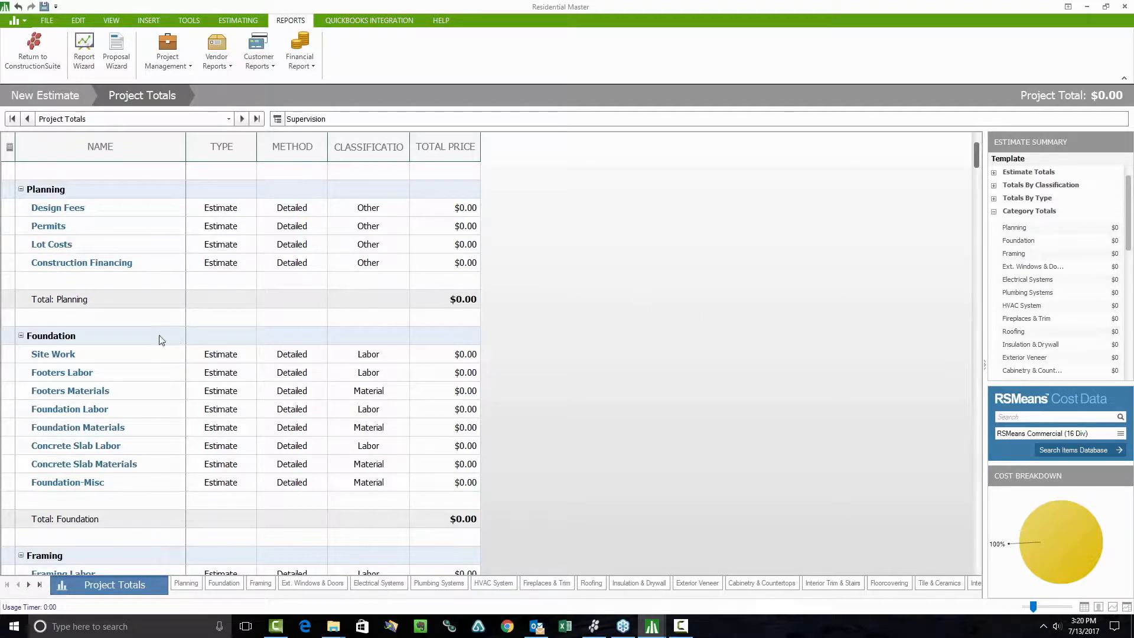
{"action": "scroll", "coordinate": [151, 339], "scroll_direction": "down", "scroll_amount": 7}
{"action": "scroll", "coordinate": [147, 335], "scroll_direction": "down", "scroll_amount": 2}
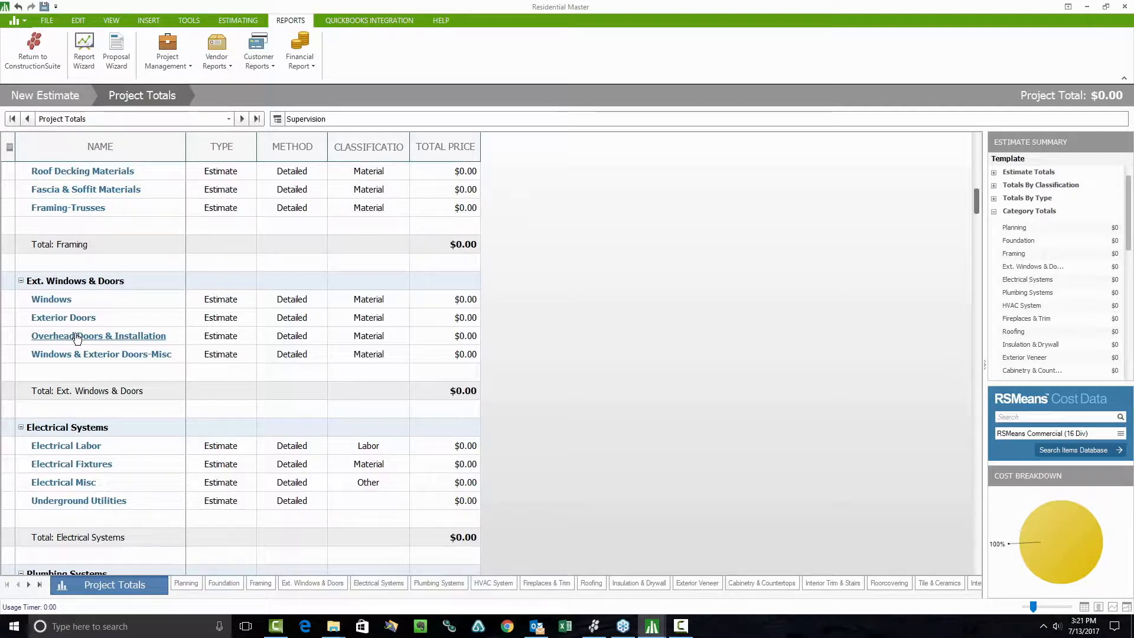
{"action": "scroll", "coordinate": [144, 293], "scroll_direction": "up", "scroll_amount": 8}
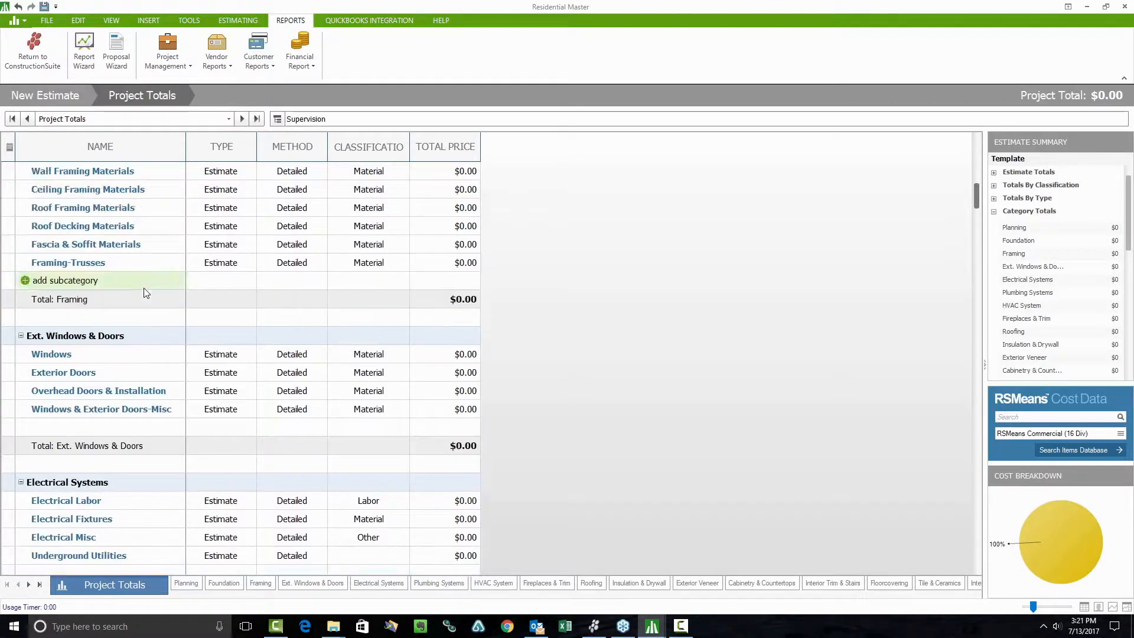
{"action": "scroll", "coordinate": [146, 292], "scroll_direction": "up", "scroll_amount": 1}
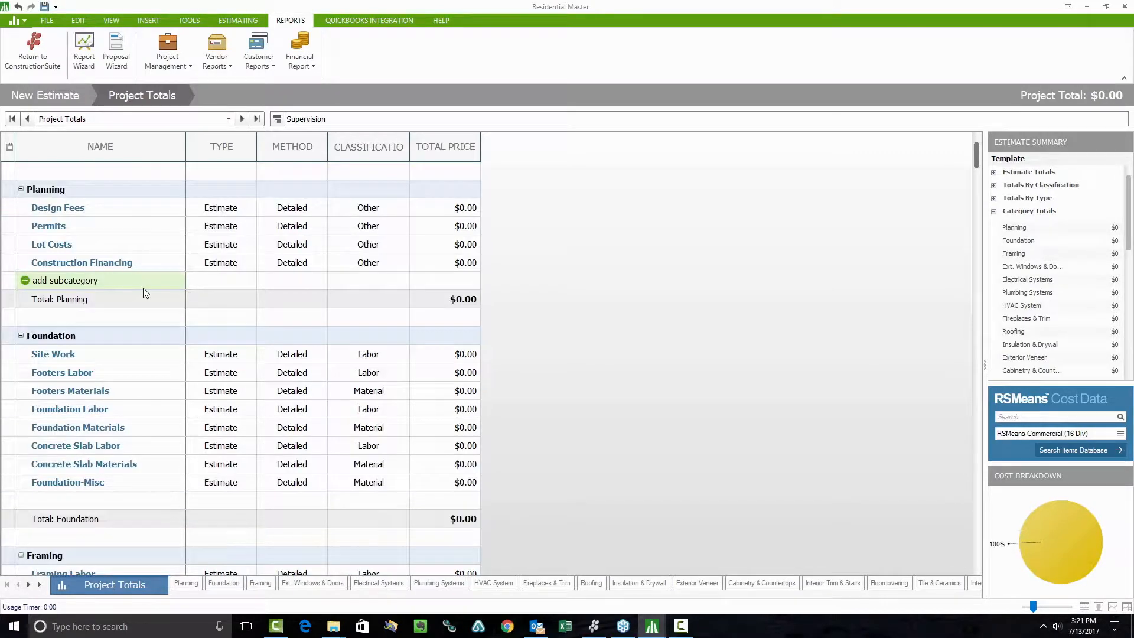
Look over the file commands and the commands available for the Foundation category without applying any.
{"action": "left_click", "coordinate": [47, 20]}
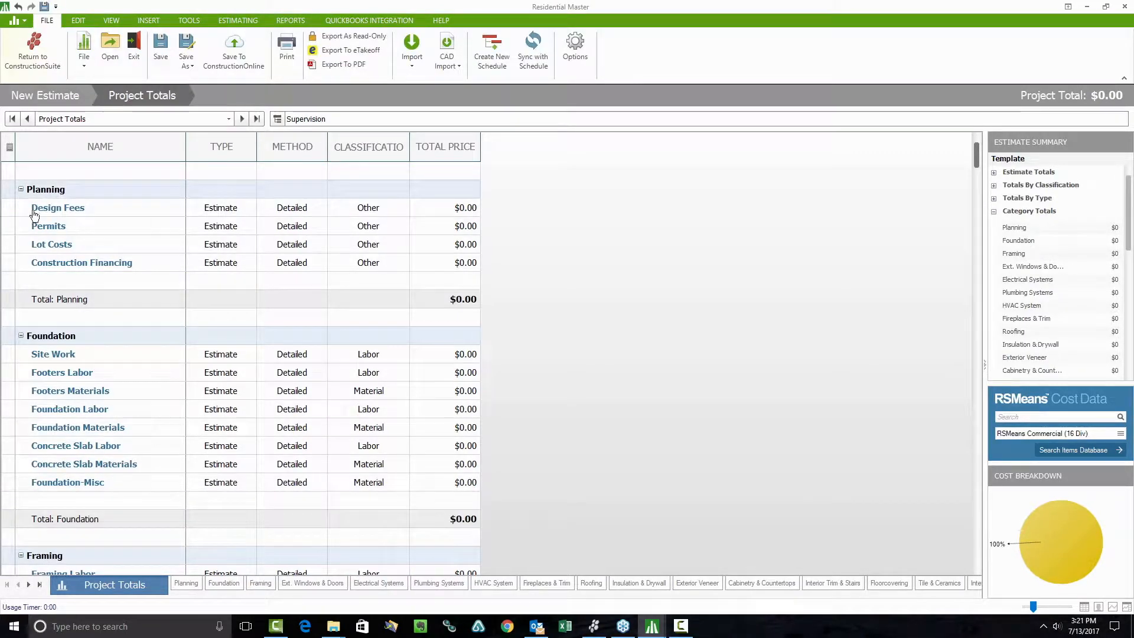
{"action": "right_click", "coordinate": [108, 338]}
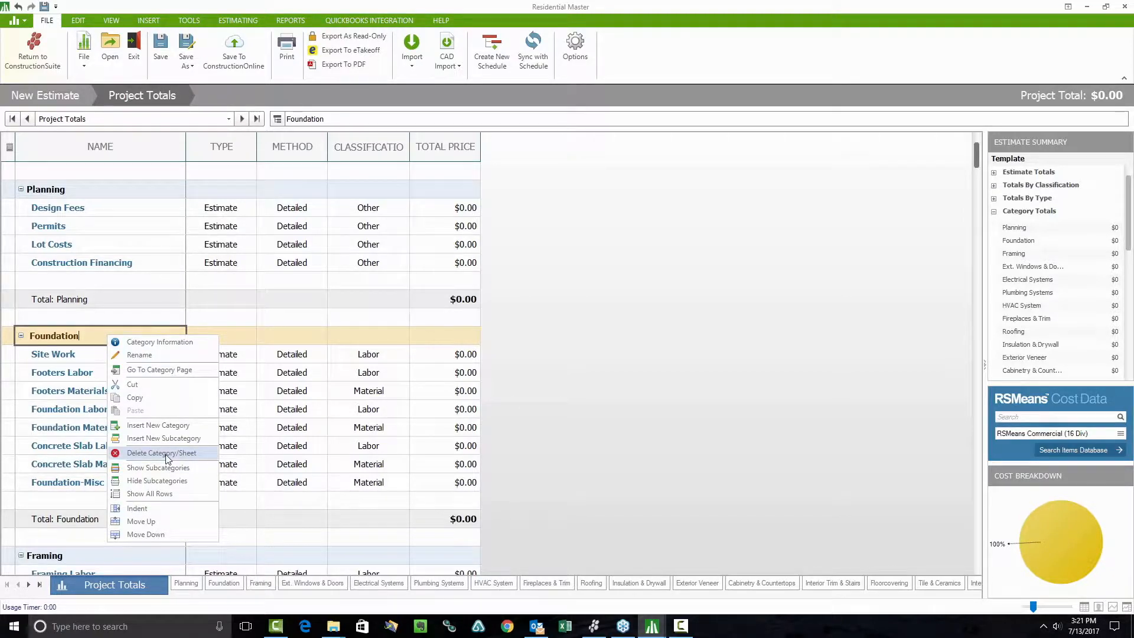
{"action": "left_click", "coordinate": [588, 346]}
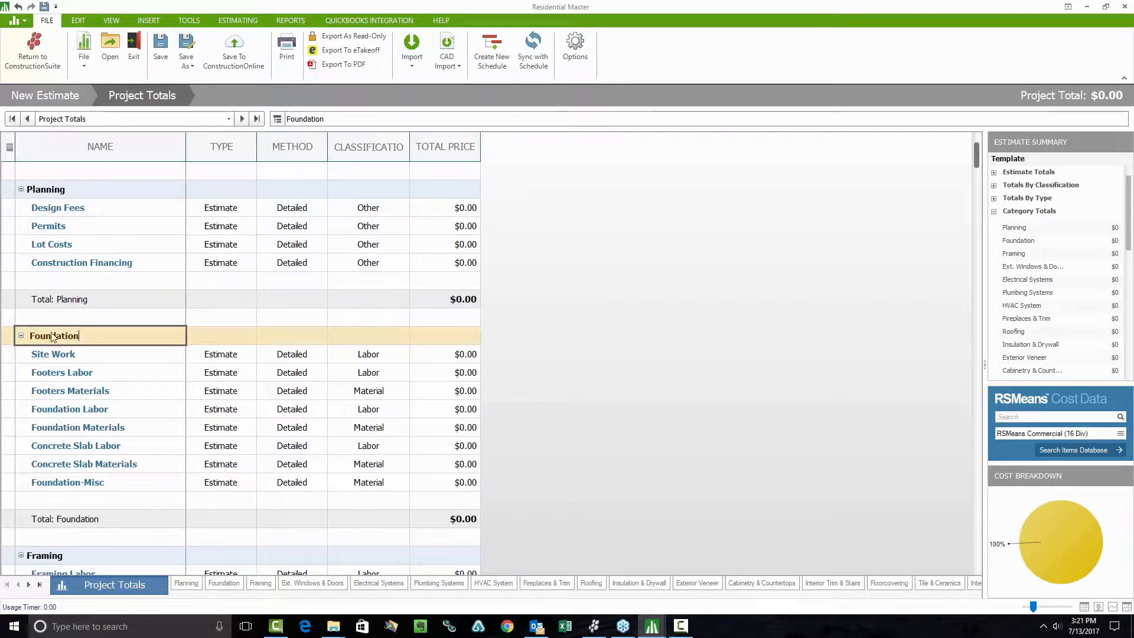
Add a new category between Planning and Foundation and name it Site Work.
{"action": "mouse_move", "coordinate": [79, 317]}
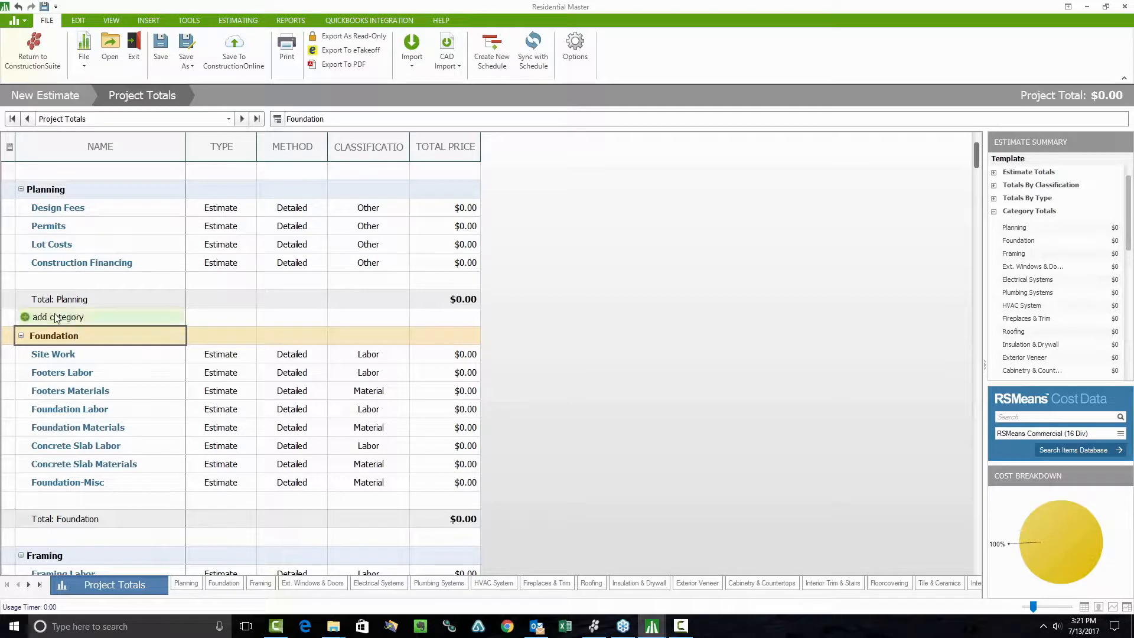
{"action": "left_click", "coordinate": [78, 317]}
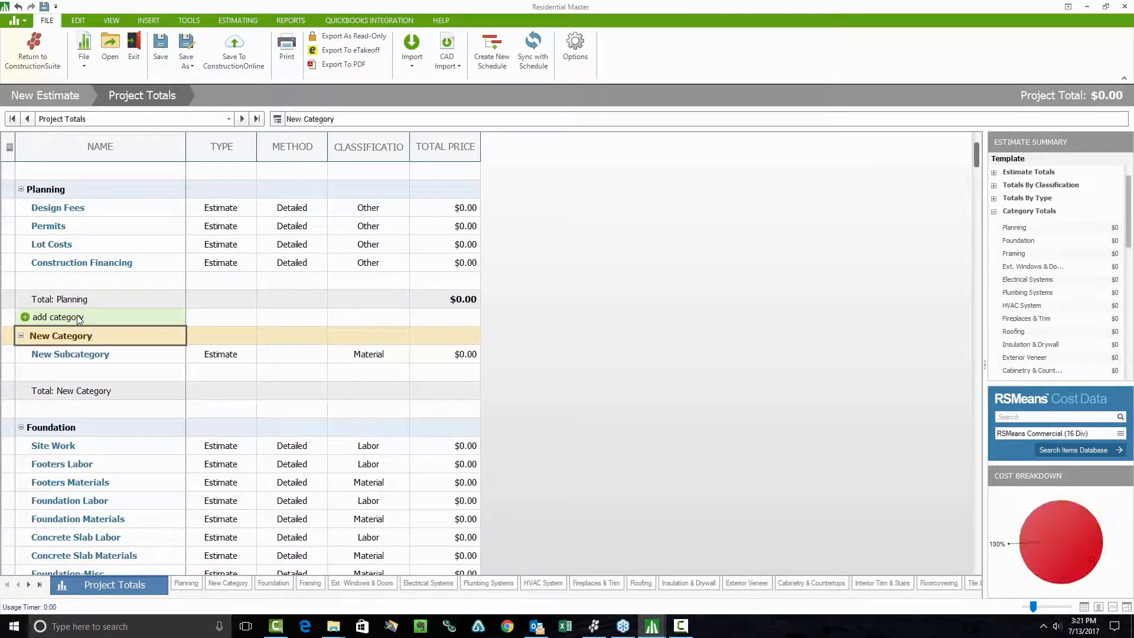
{"action": "key", "text": "BackSpace"}
{"action": "key", "text": "BackSpace"}
{"action": "key", "text": "BackSpace"}
{"action": "key", "text": "BackSpace"}
{"action": "key", "text": "BackSpace"}
{"action": "key", "text": "BackSpace"}
{"action": "key", "text": "BackSpace"}
{"action": "key", "text": "BackSpace"}
{"action": "key", "text": "BackSpace"}
{"action": "key", "text": "BackSpace"}
{"action": "key", "text": "BackSpace"}
{"action": "key", "text": "BackSpace"}
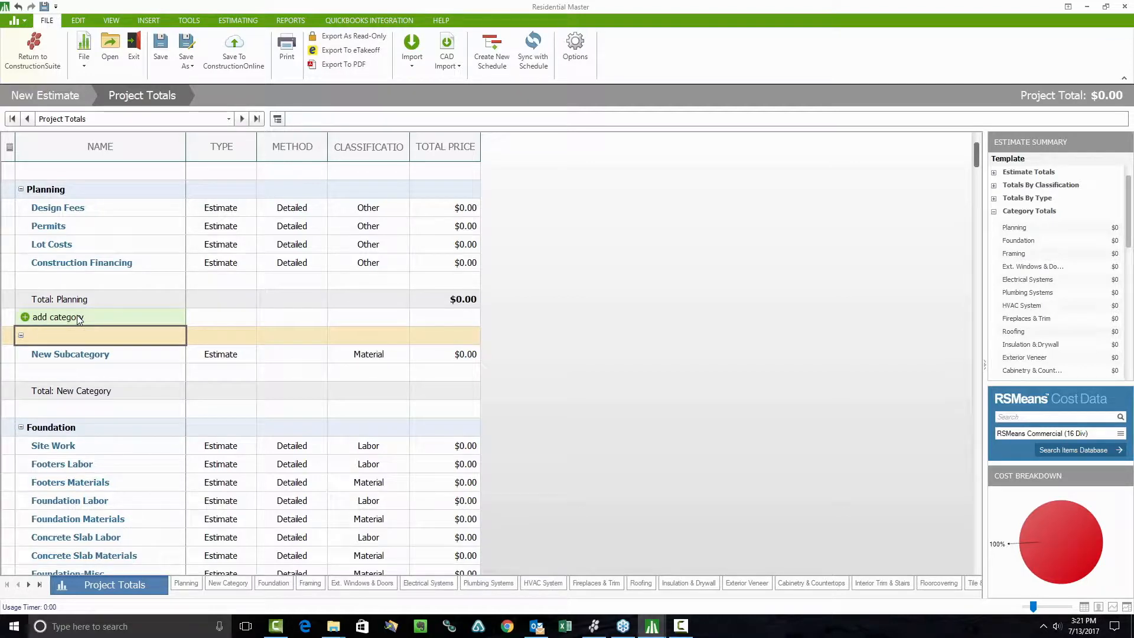
{"action": "type", "text": "Site Work"}
Rename the default subcategory under the Site Work category to Excavation.
{"action": "left_click", "coordinate": [123, 360]}
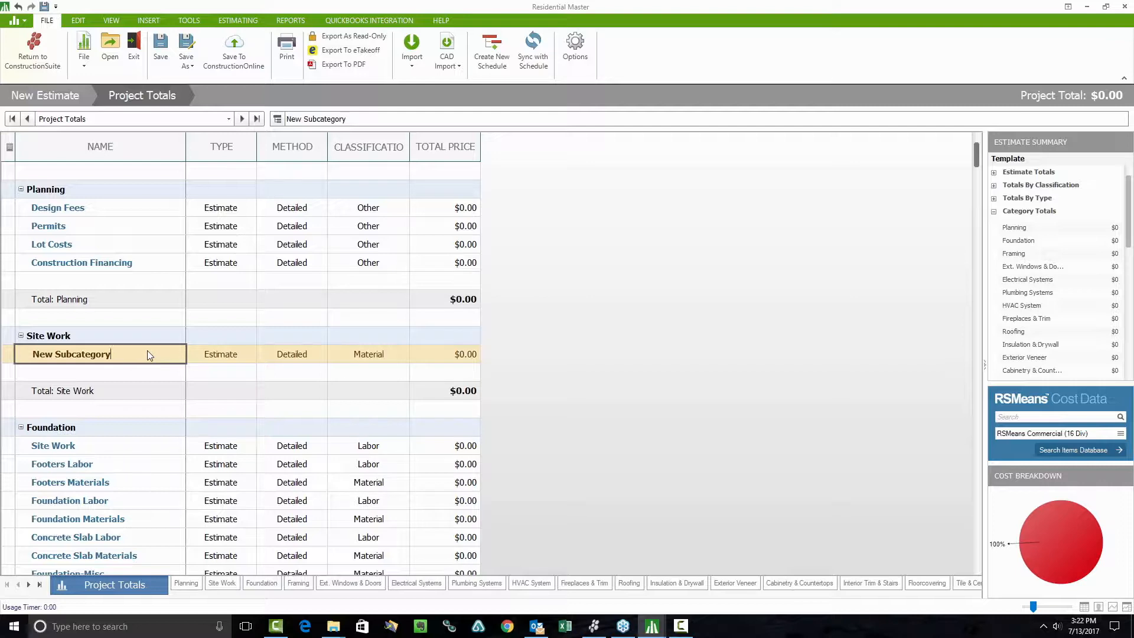
{"action": "key", "text": "BackSpace"}
{"action": "key", "text": "BackSpace"}
{"action": "key", "text": "BackSpace"}
{"action": "key", "text": "BackSpace"}
{"action": "key", "text": "BackSpace"}
{"action": "key", "text": "BackSpace"}
{"action": "key", "text": "BackSpace"}
{"action": "key", "text": "BackSpace"}
{"action": "key", "text": "BackSpace"}
{"action": "key", "text": "BackSpace"}
{"action": "key", "text": "BackSpace"}
{"action": "key", "text": "BackSpace"}
{"action": "key", "text": "BackSpace"}
{"action": "key", "text": "BackSpace"}
{"action": "key", "text": "BackSpace"}
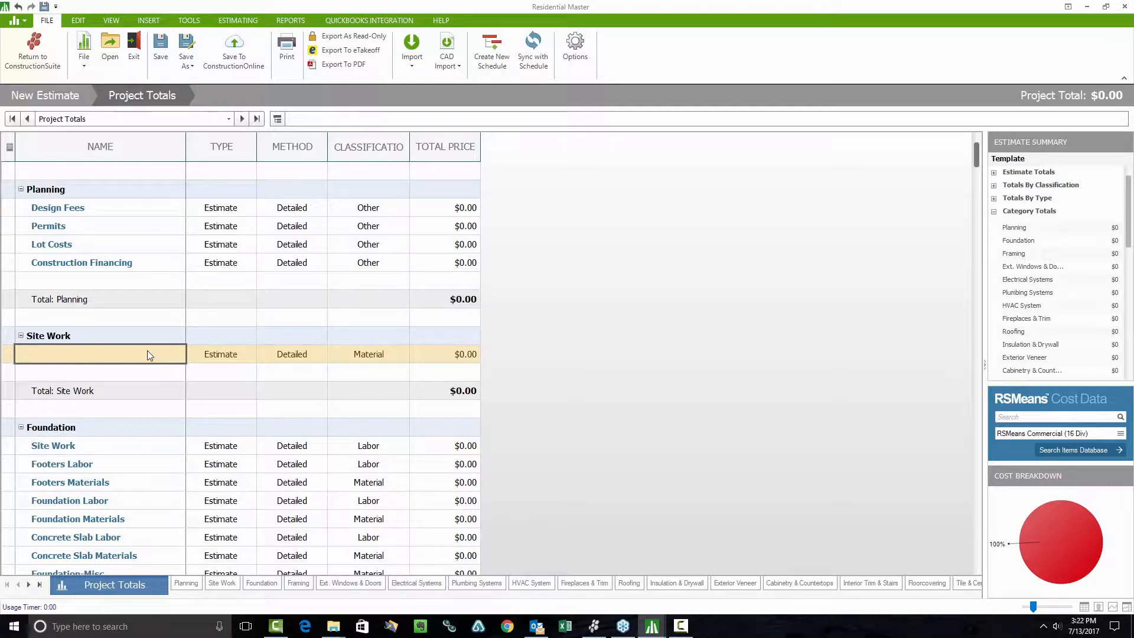
{"action": "type", "text": "Excavation"}
Add three subcategories below Excavation in the Site Work category, named Hauling, Backfill and Utilities.
{"action": "mouse_move", "coordinate": [65, 373]}
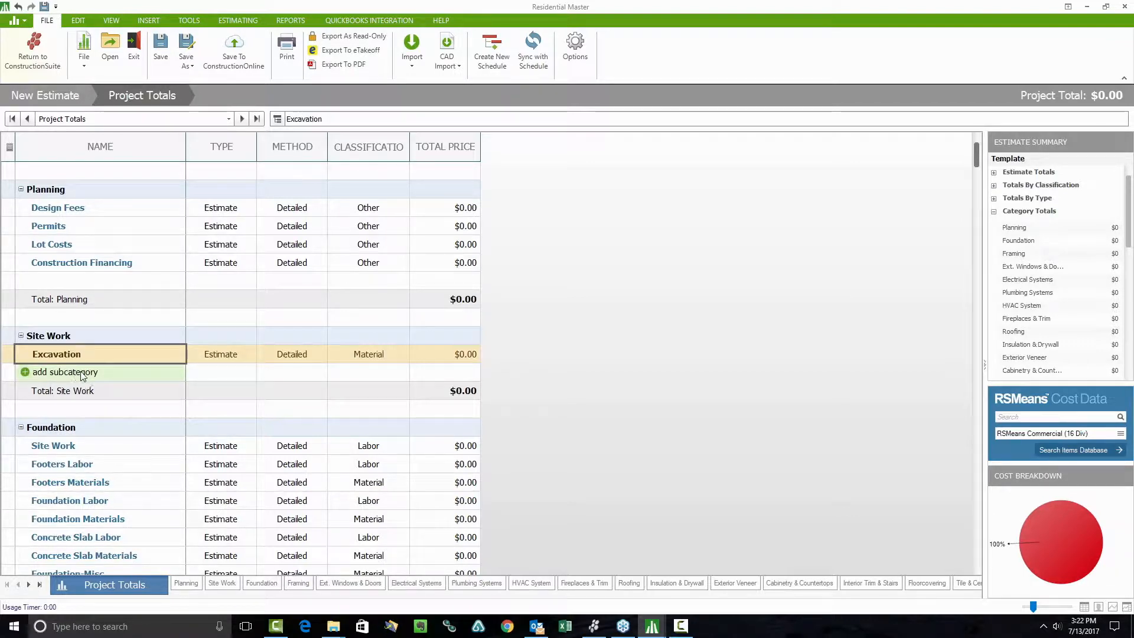
{"action": "left_click", "coordinate": [81, 373]}
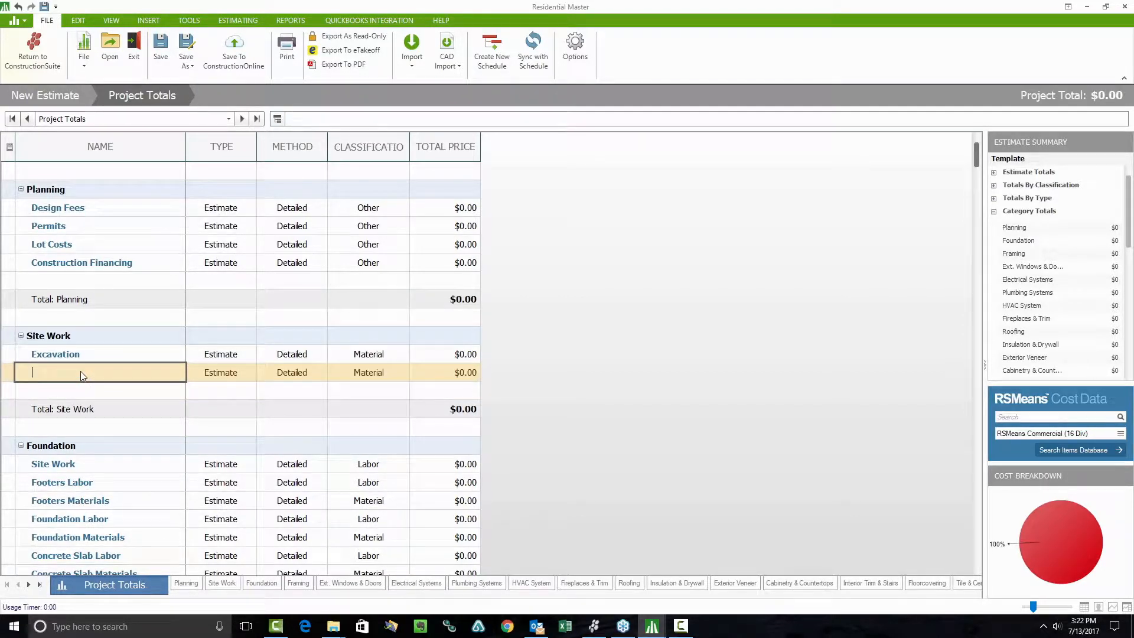
{"action": "type", "text": "Hauling"}
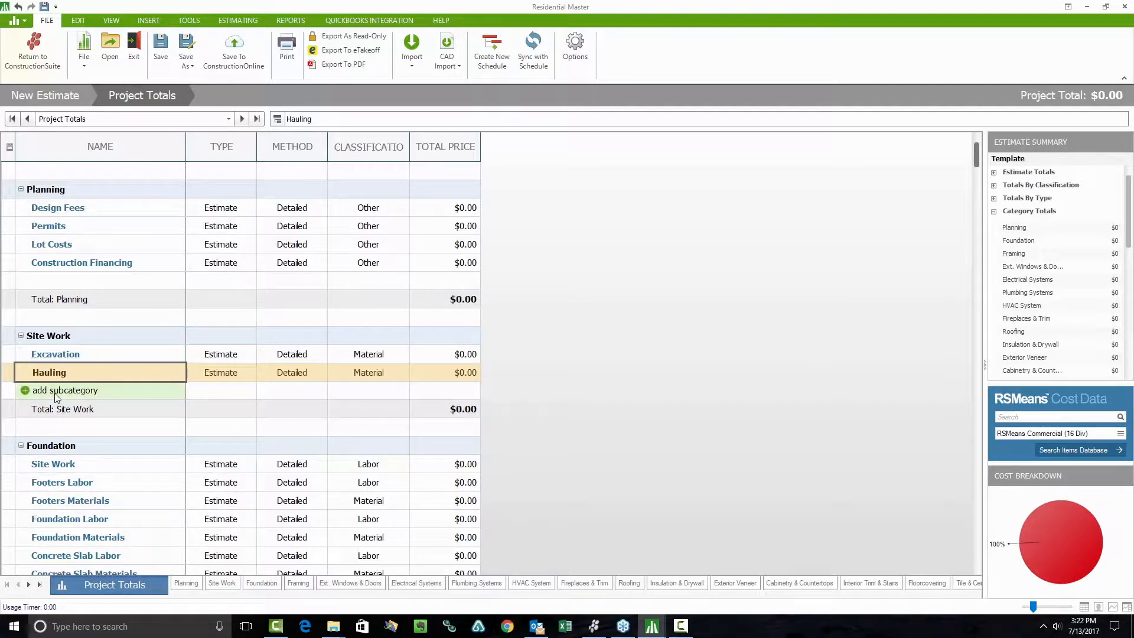
{"action": "left_click", "coordinate": [57, 393]}
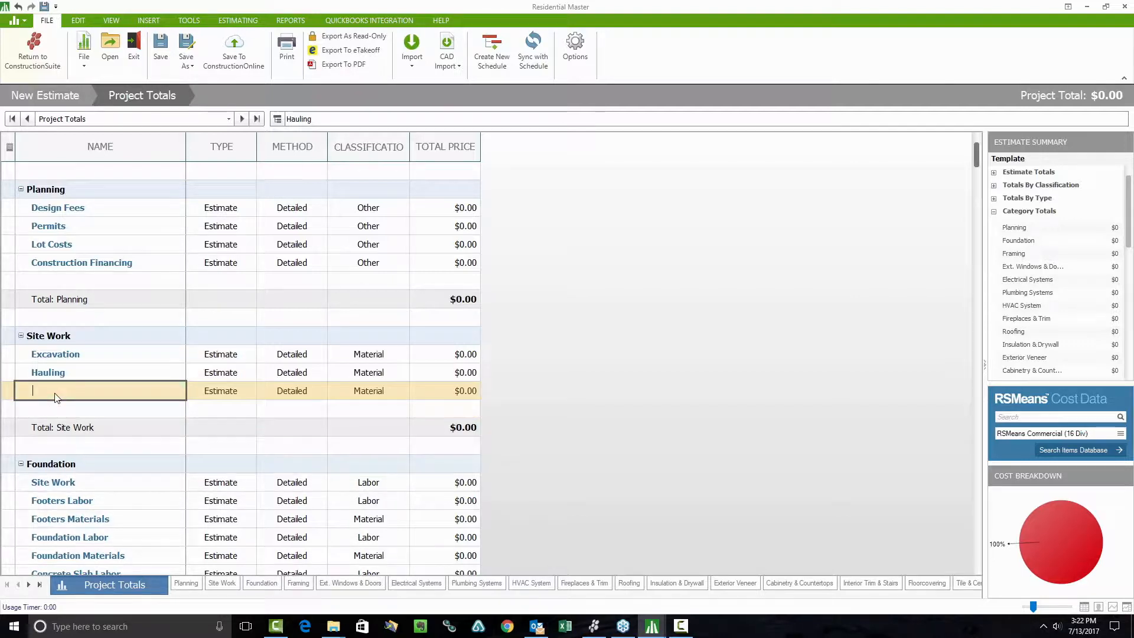
{"action": "type", "text": "Backfill"}
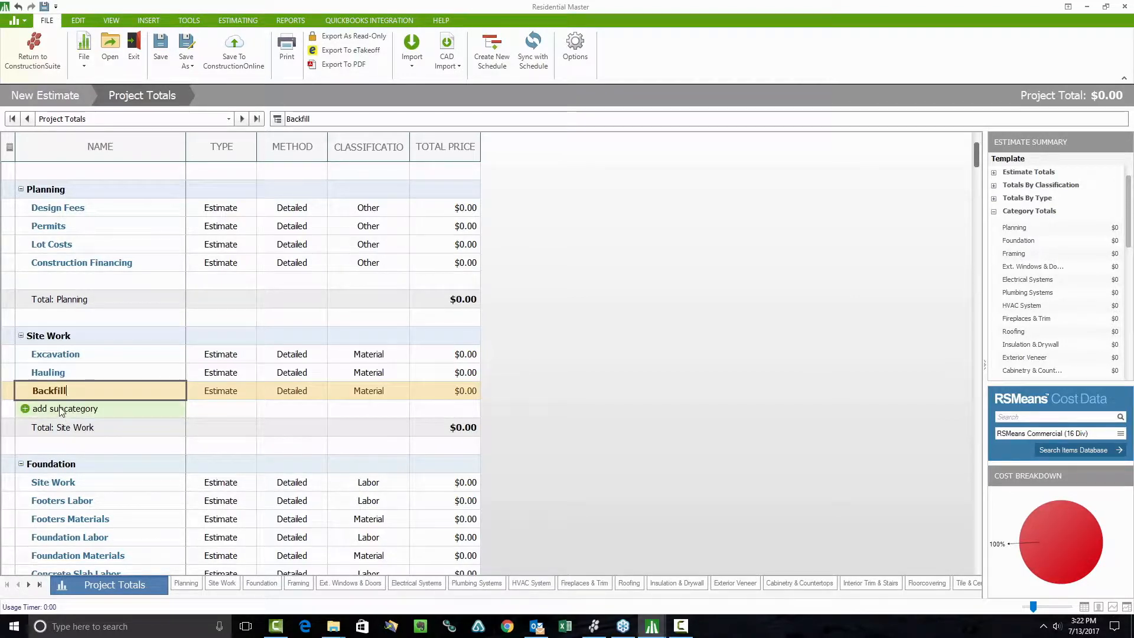
{"action": "left_click", "coordinate": [62, 409]}
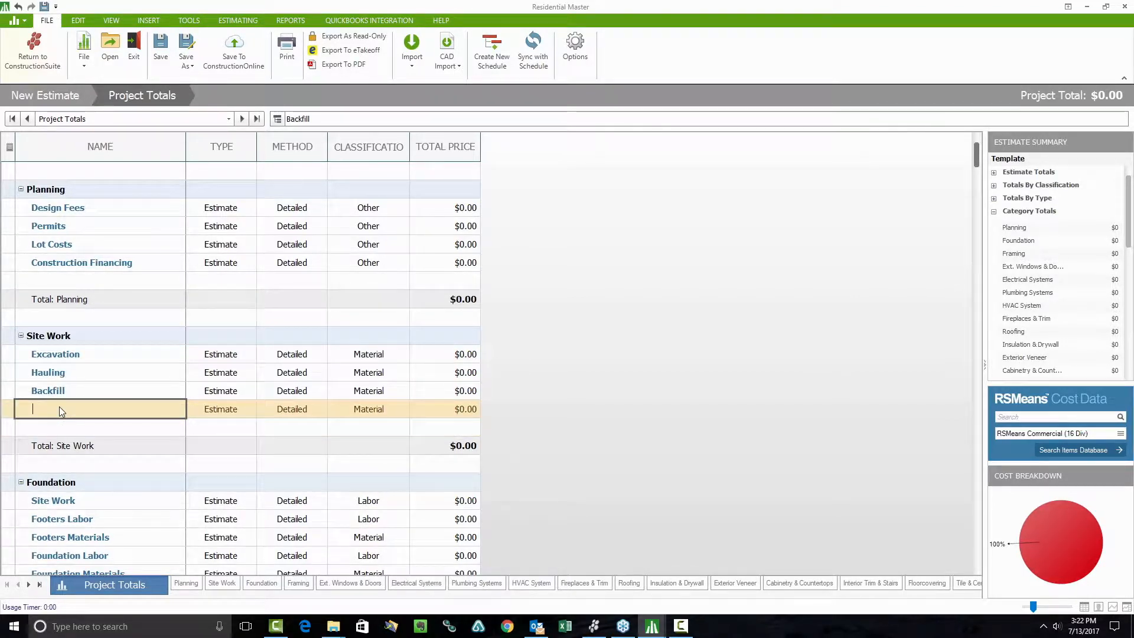
{"action": "type", "text": "Utilities"}
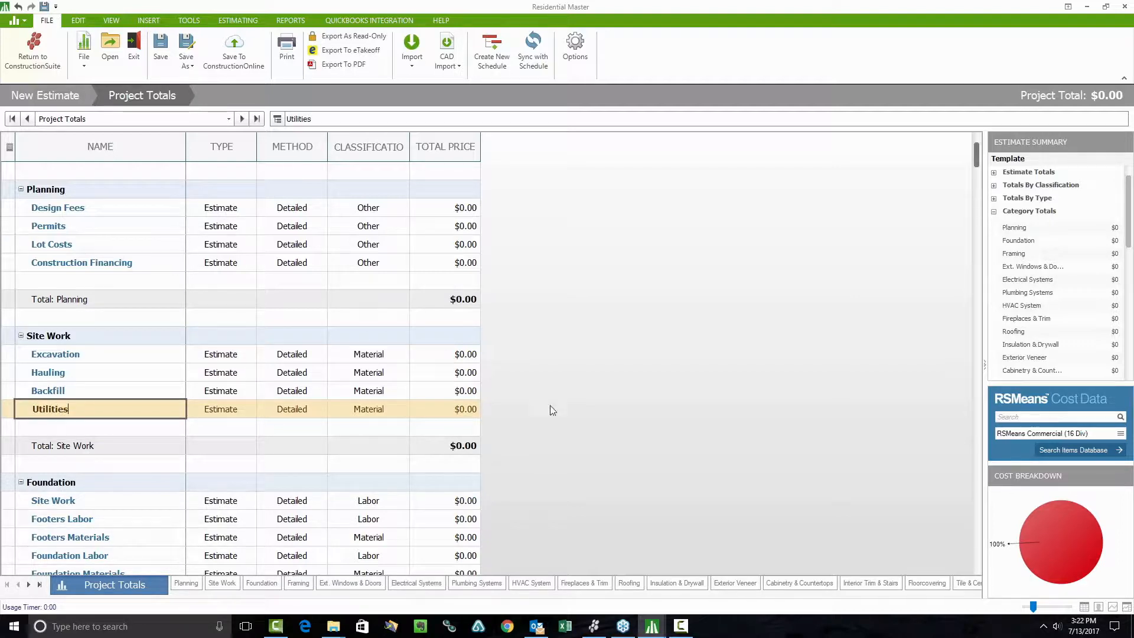
{"action": "key", "text": "Return"}
{"action": "left_click", "coordinate": [65, 501]}
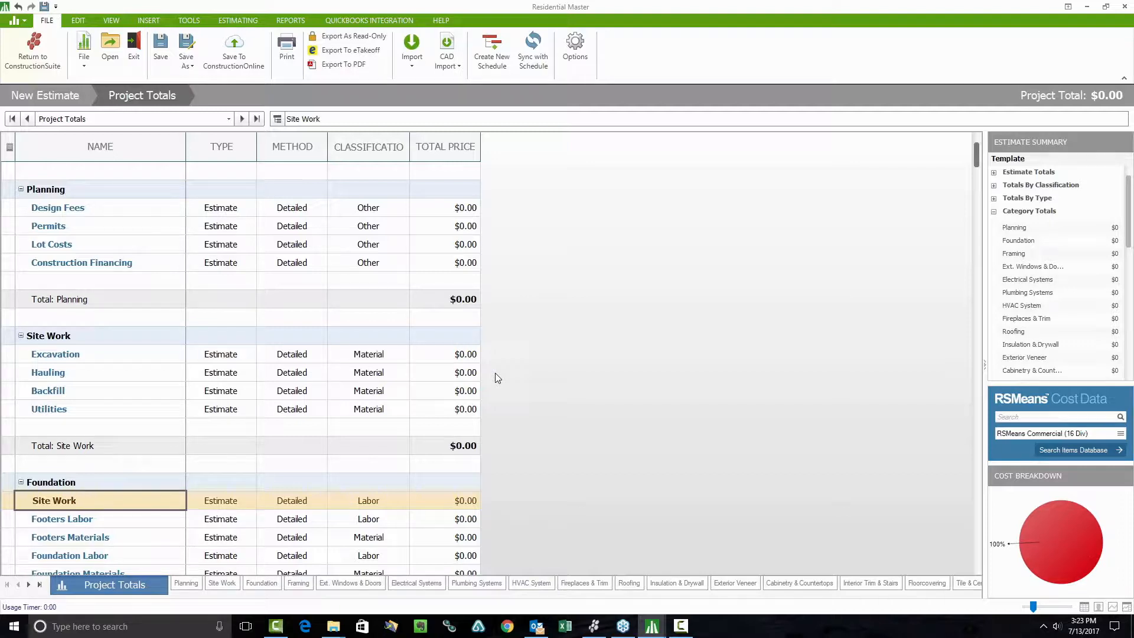
Go to the Appliances category sheet and set the type of its Appliances subcategory to Allowance.
{"action": "left_click", "coordinate": [229, 120]}
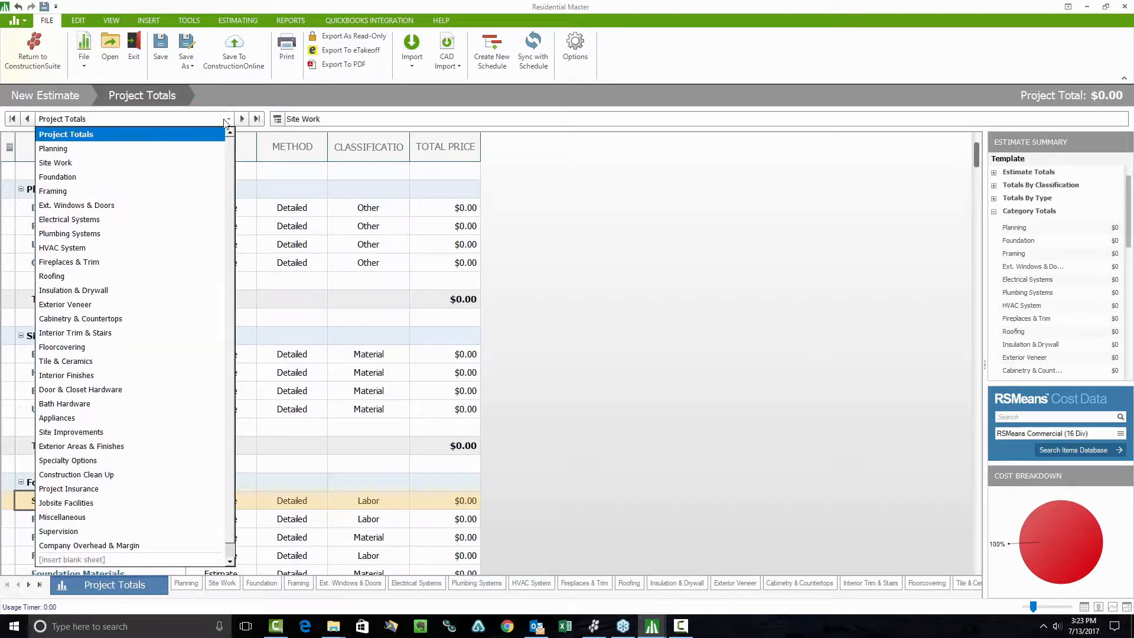
{"action": "left_click", "coordinate": [70, 419]}
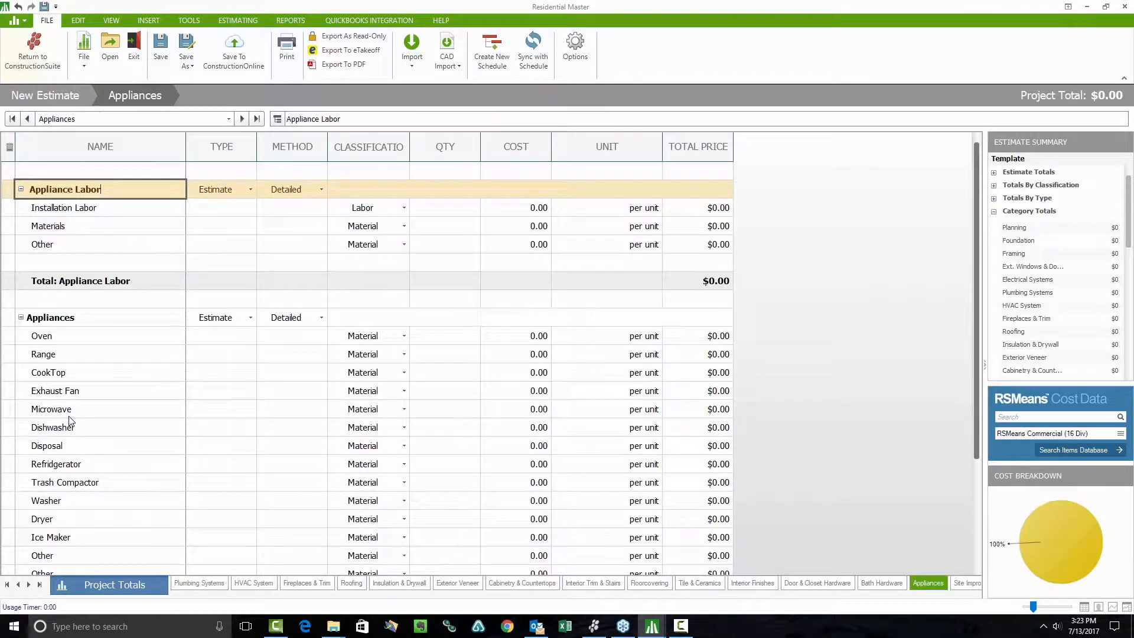
{"action": "mouse_move", "coordinate": [55, 312]}
{"action": "left_click", "coordinate": [254, 317]}
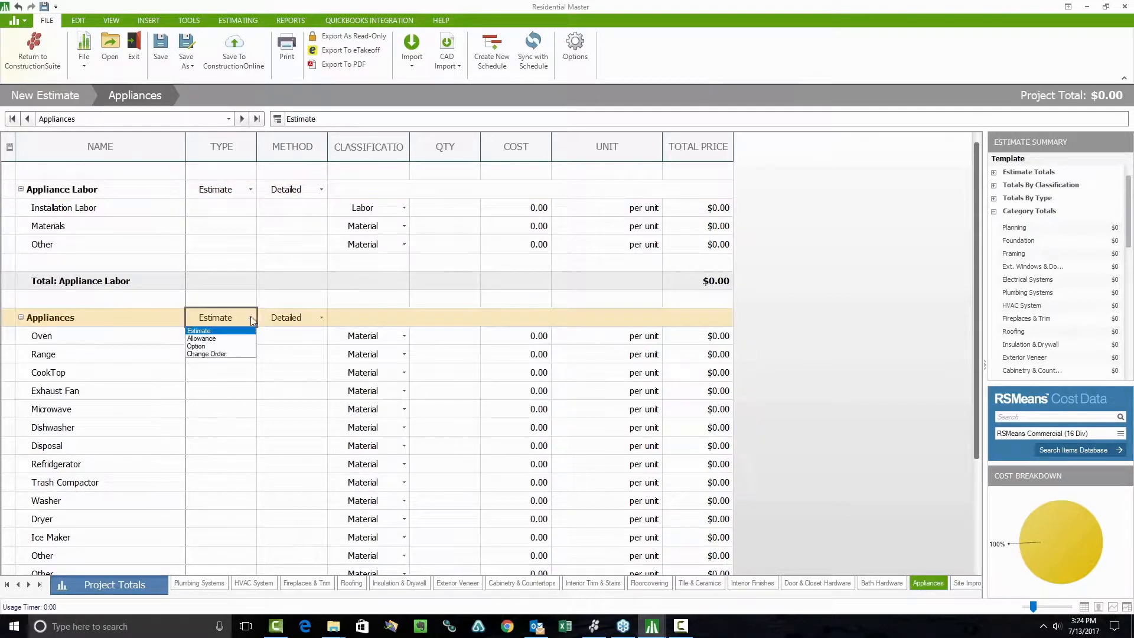
{"action": "left_click", "coordinate": [214, 339]}
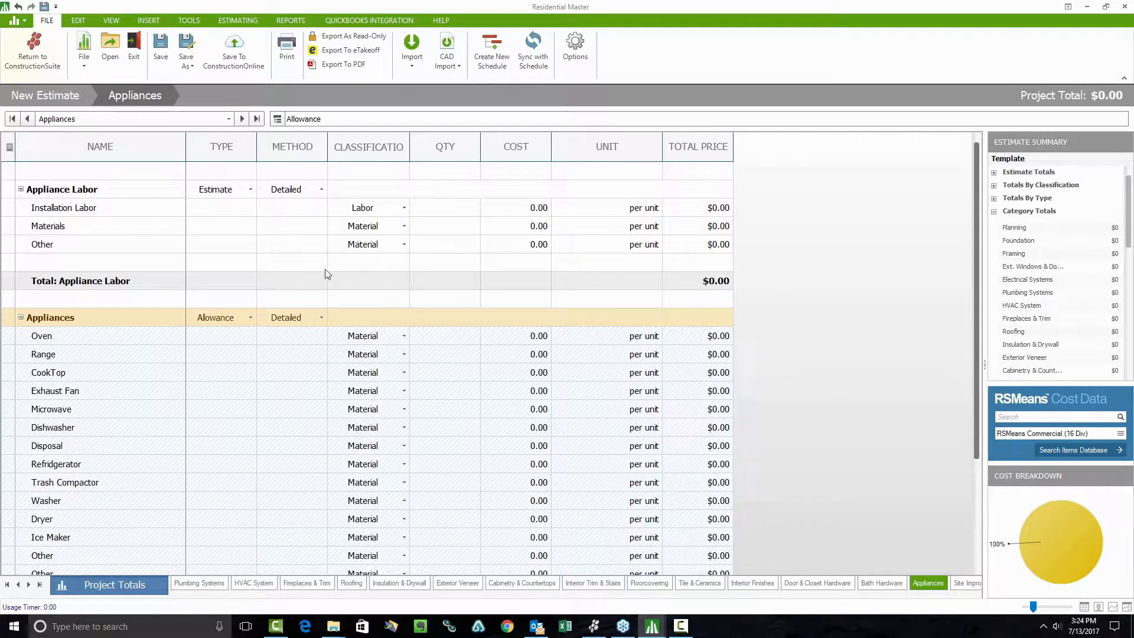
Review the method options available for the Appliance Labor subcategory without changing the method.
{"action": "left_click", "coordinate": [321, 190]}
{"action": "left_click", "coordinate": [321, 190]}
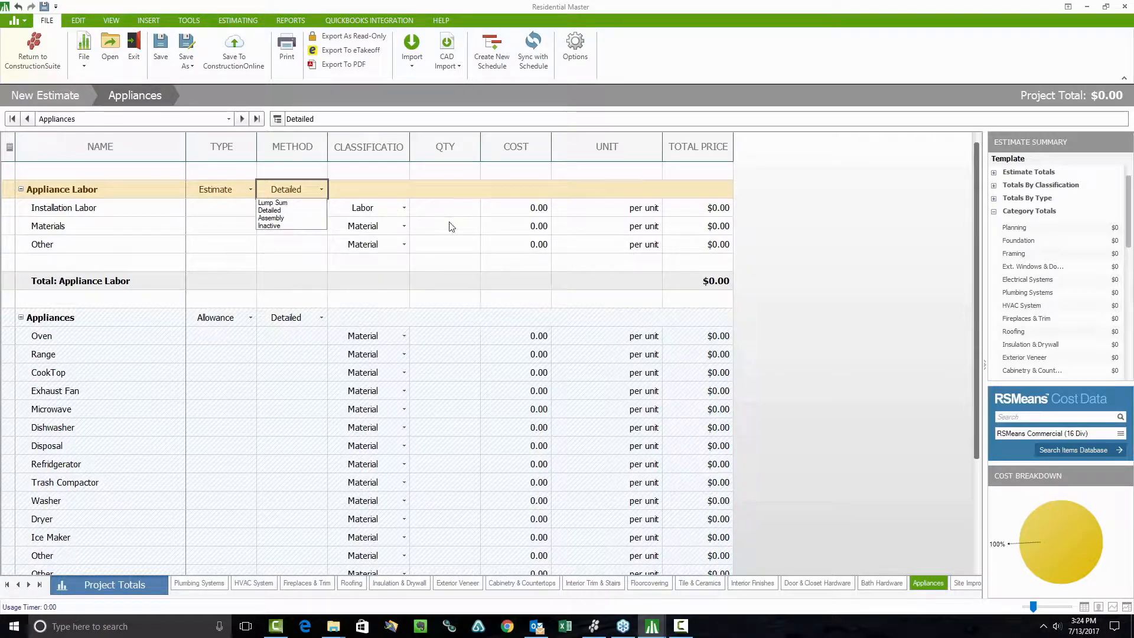
{"action": "left_click", "coordinate": [168, 238]}
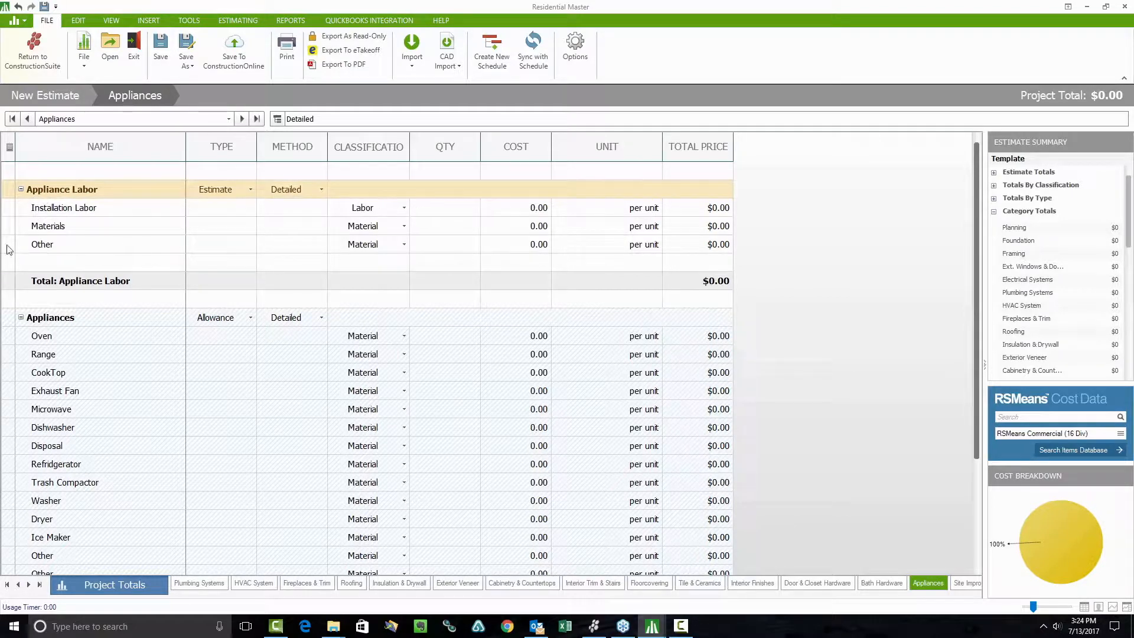
Rename the Materials item under Appliance Labor to Equipment.
{"action": "right_click", "coordinate": [68, 229]}
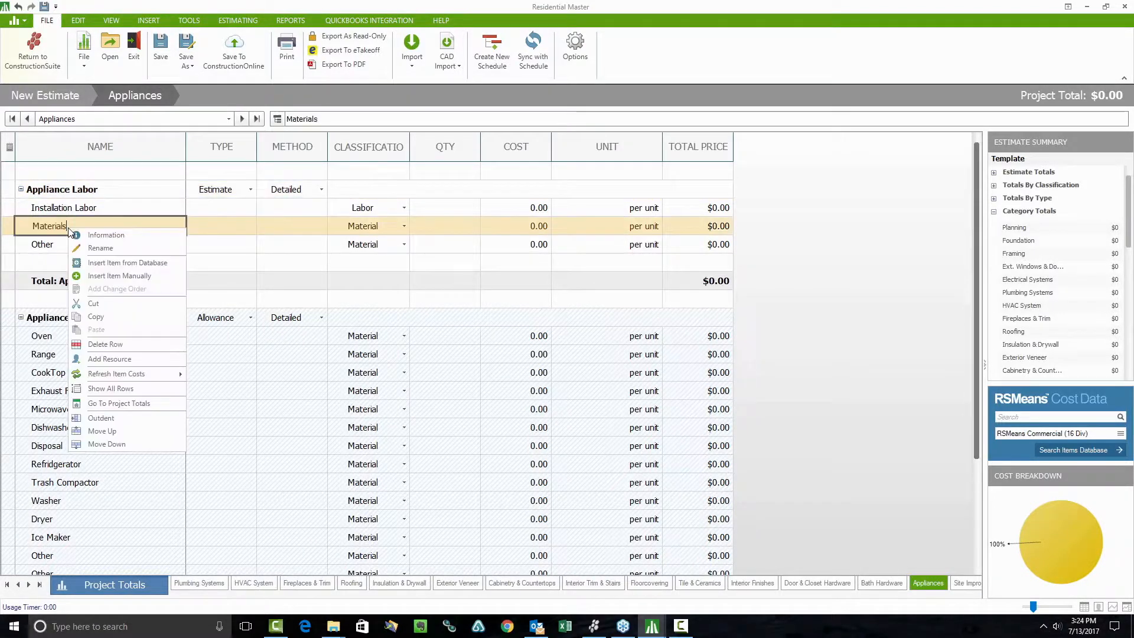
{"action": "left_click", "coordinate": [98, 229]}
{"action": "key", "text": "BackSpace"}
{"action": "key", "text": "BackSpace"}
{"action": "key", "text": "BackSpace"}
{"action": "key", "text": "BackSpace"}
{"action": "key", "text": "BackSpace"}
{"action": "key", "text": "BackSpace"}
{"action": "key", "text": "BackSpace"}
{"action": "key", "text": "BackSpace"}
{"action": "key", "text": "BackSpace"}
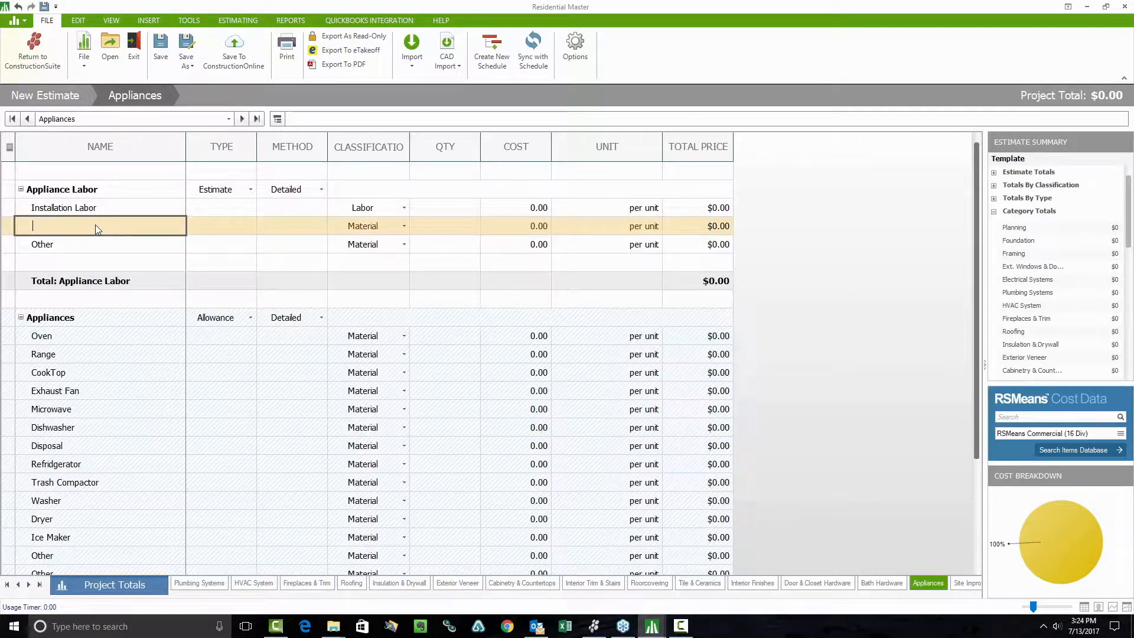
{"action": "type", "text": "Equio"}
{"action": "key", "text": "BackSpace"}
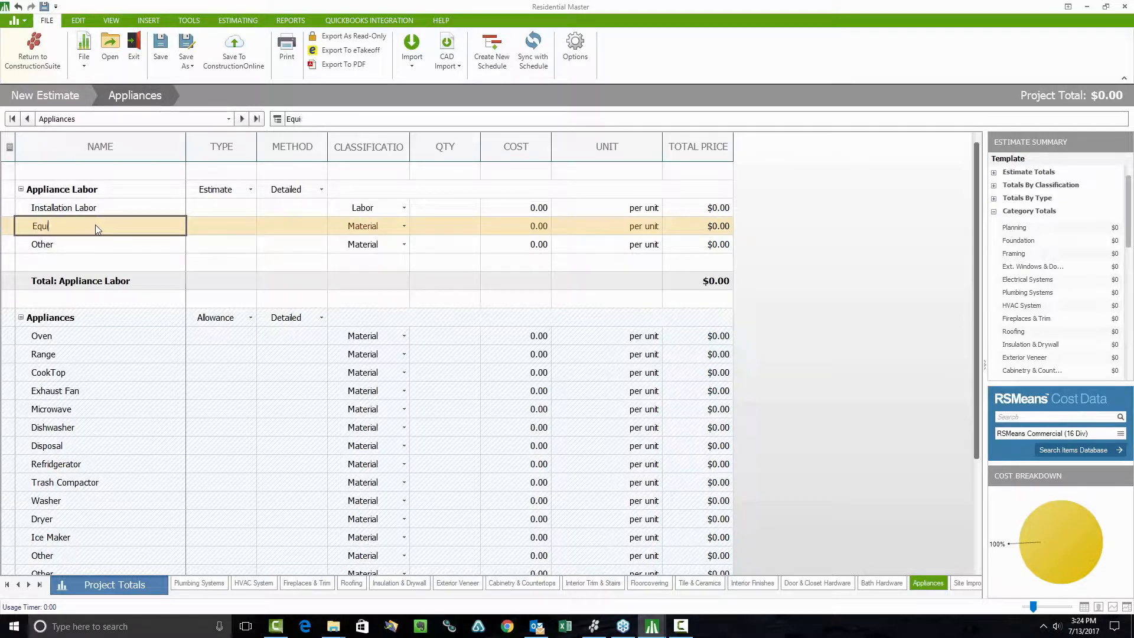
{"action": "type", "text": "pment"}
{"action": "key", "text": "Return"}
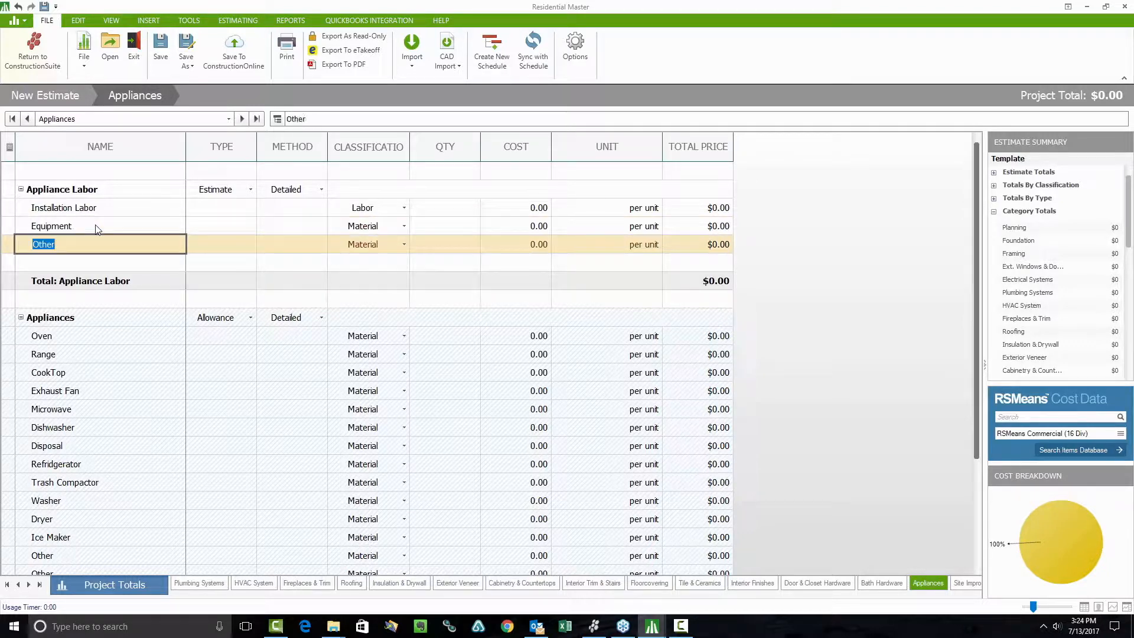
Set the classification of the Equipment item under Appliance Labor to Equipment.
{"action": "left_click", "coordinate": [392, 225]}
{"action": "left_click", "coordinate": [392, 226]}
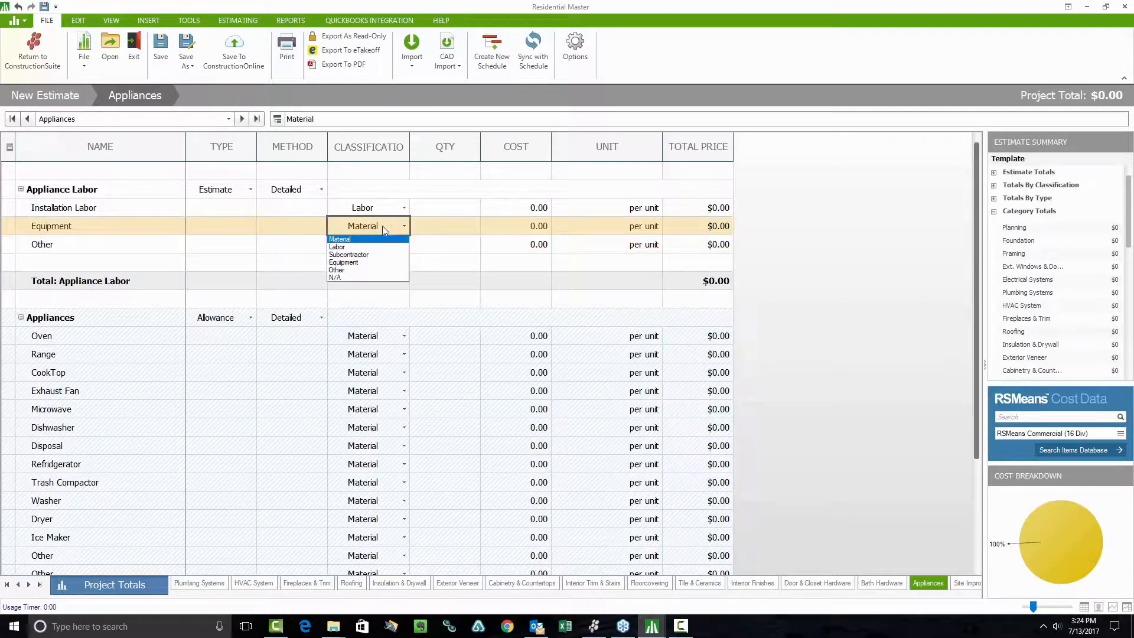
{"action": "left_click", "coordinate": [357, 260]}
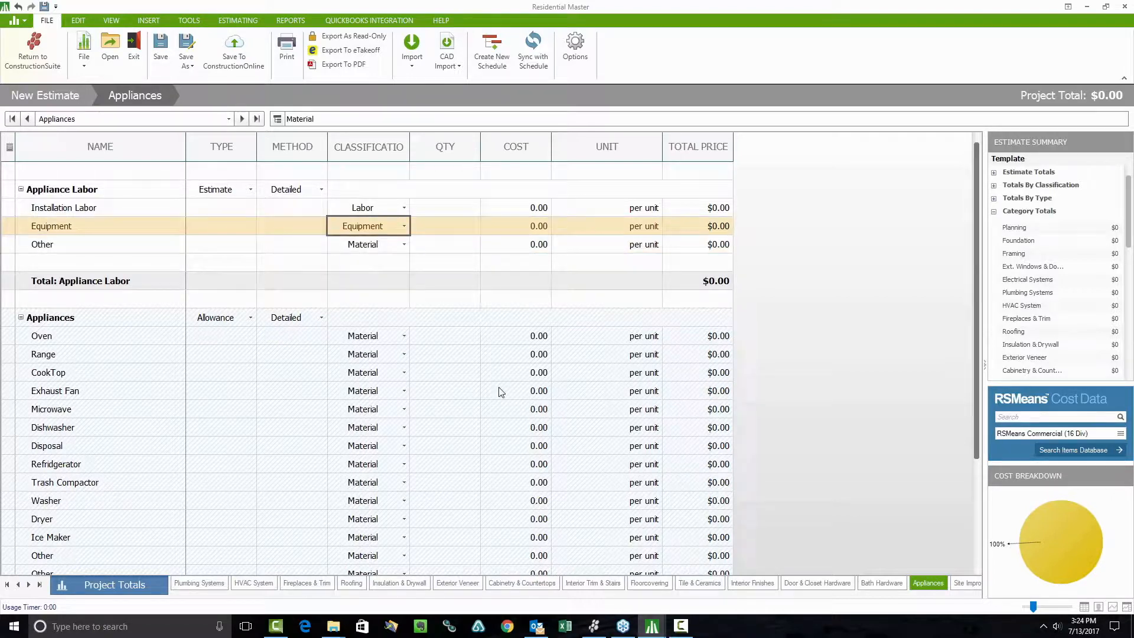
Delete the Other item row from the Appliance Labor subcategory.
{"action": "double_click", "coordinate": [78, 245]}
{"action": "right_click", "coordinate": [79, 245]}
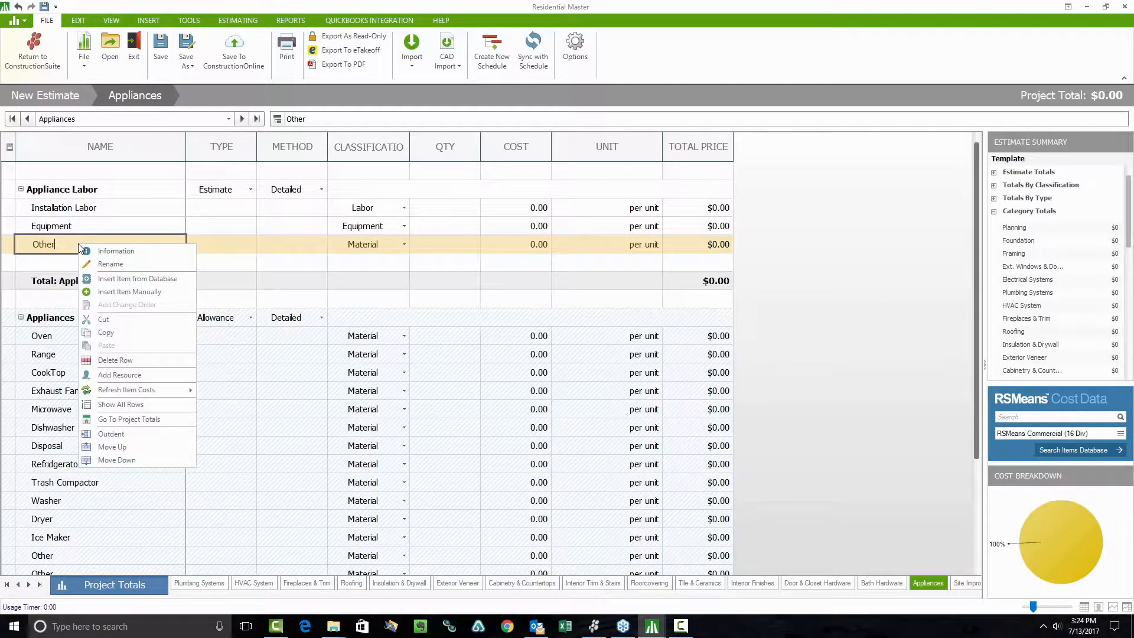
{"action": "left_click", "coordinate": [121, 361]}
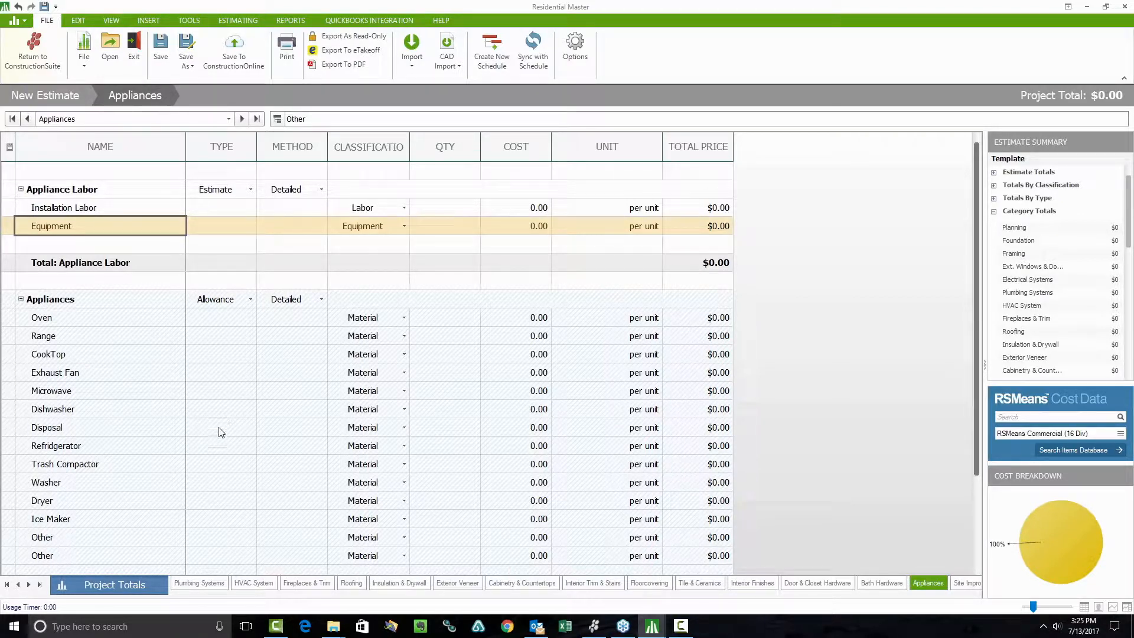
Look through the columns that can be shown or hidden, including Costs & Markup options such as Tax Type, without applying changes.
{"action": "scroll", "coordinate": [357, 365], "scroll_direction": "down", "scroll_amount": 2}
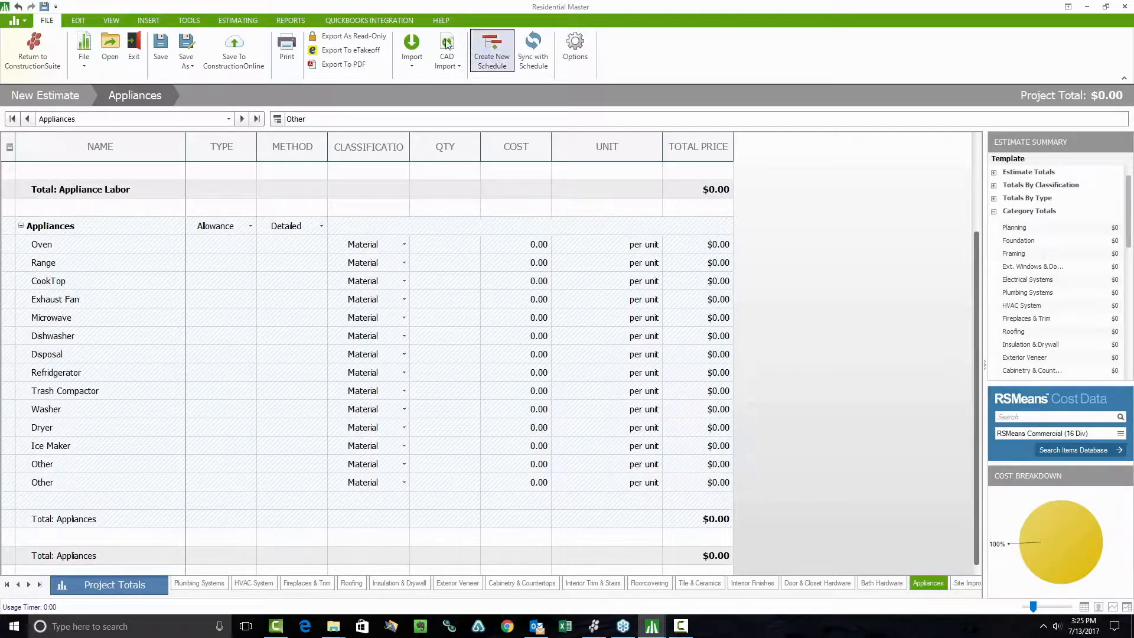
{"action": "left_click", "coordinate": [507, 146]}
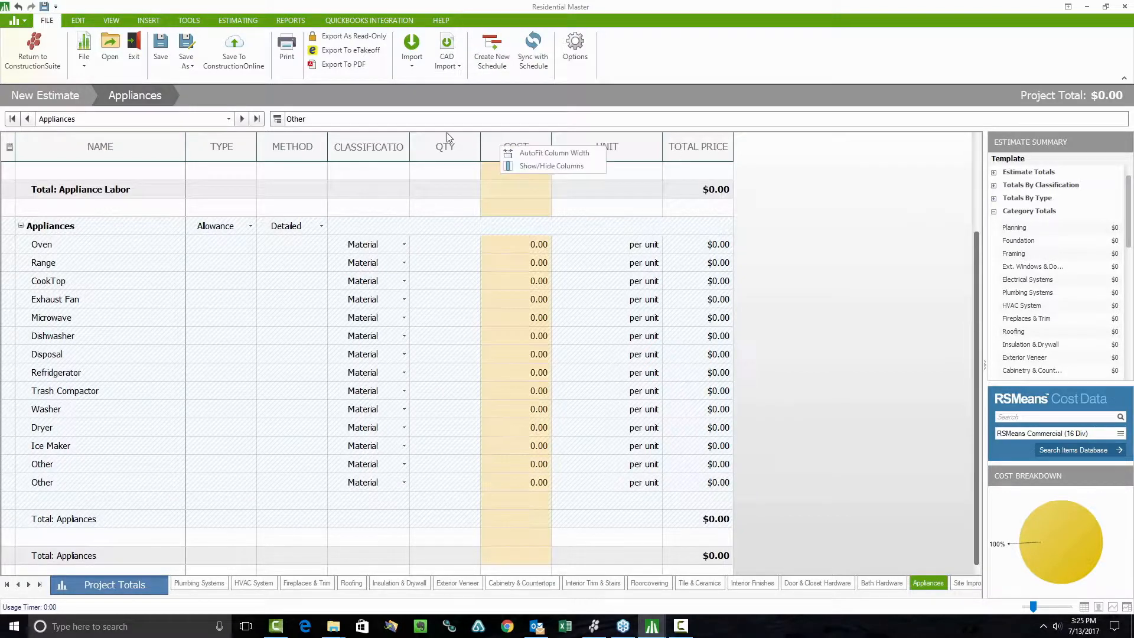
{"action": "left_click", "coordinate": [112, 20]}
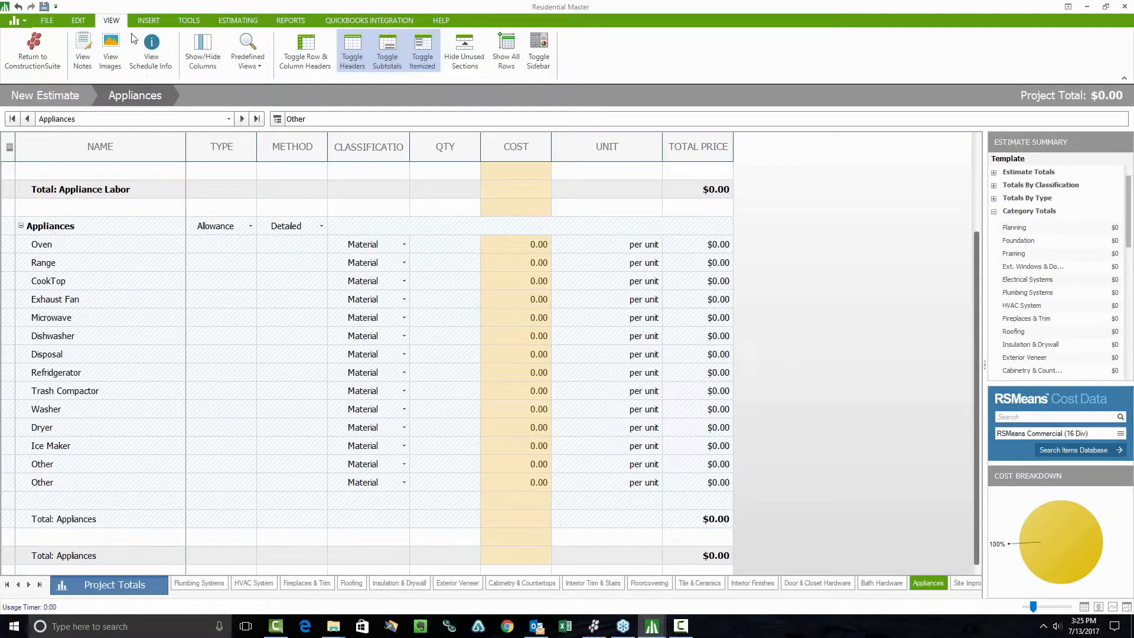
{"action": "left_click", "coordinate": [199, 61]}
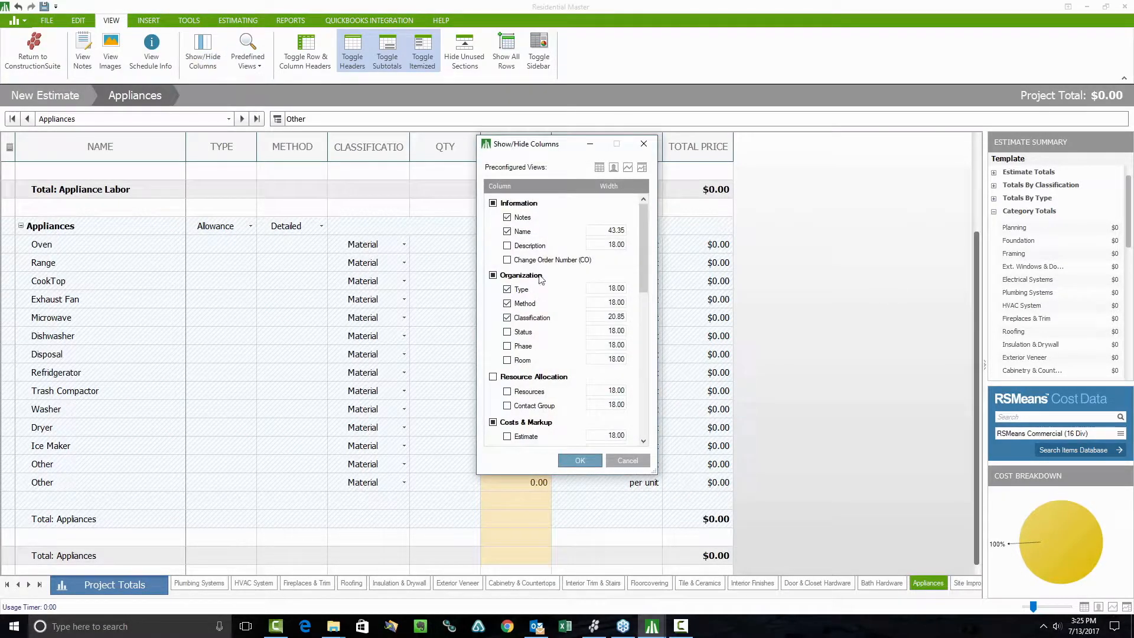
{"action": "scroll", "coordinate": [620, 394], "scroll_direction": "down", "scroll_amount": 2}
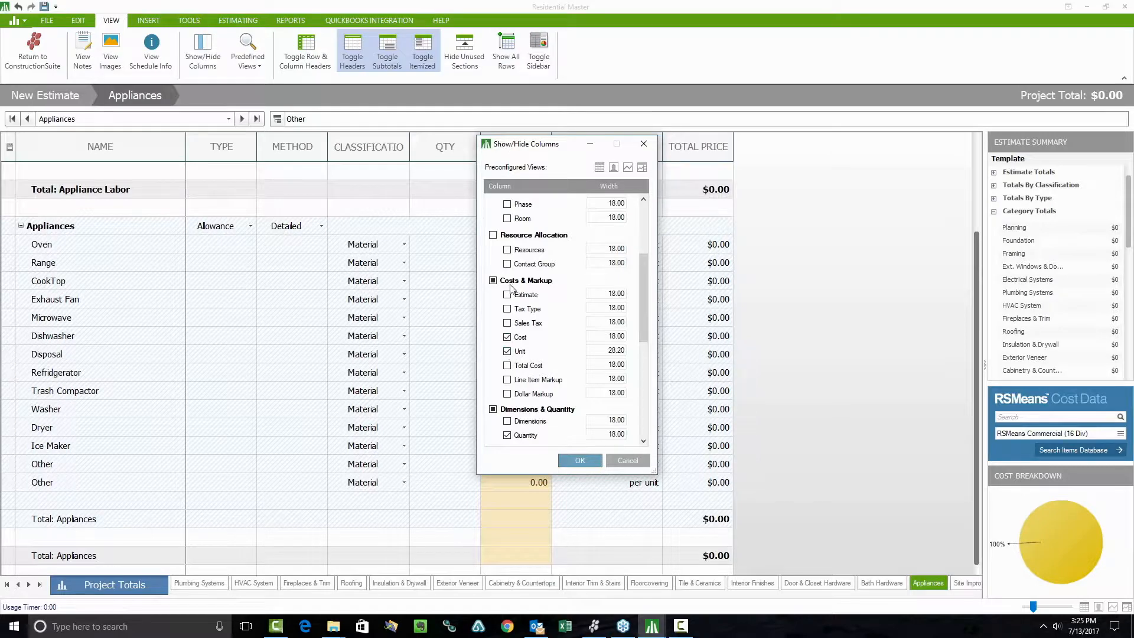
{"action": "left_click", "coordinate": [507, 309]}
{"action": "left_click", "coordinate": [629, 458]}
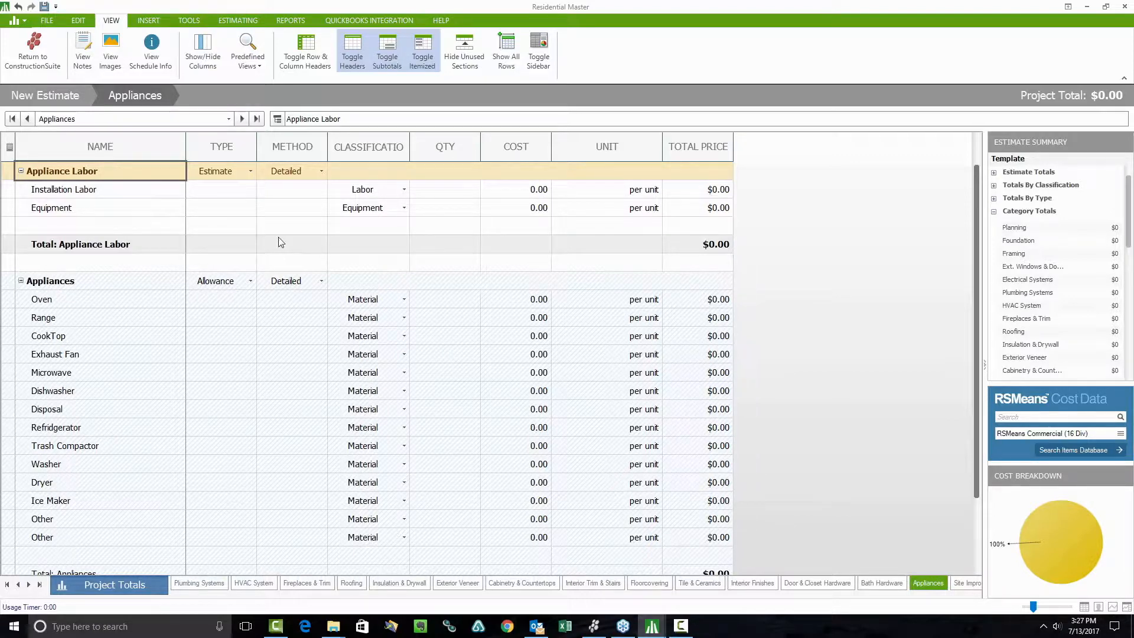
Save the estimate as a template in the Residential folder under Estimating, naming it with the owner's name followed by Template.
{"action": "left_click", "coordinate": [47, 20]}
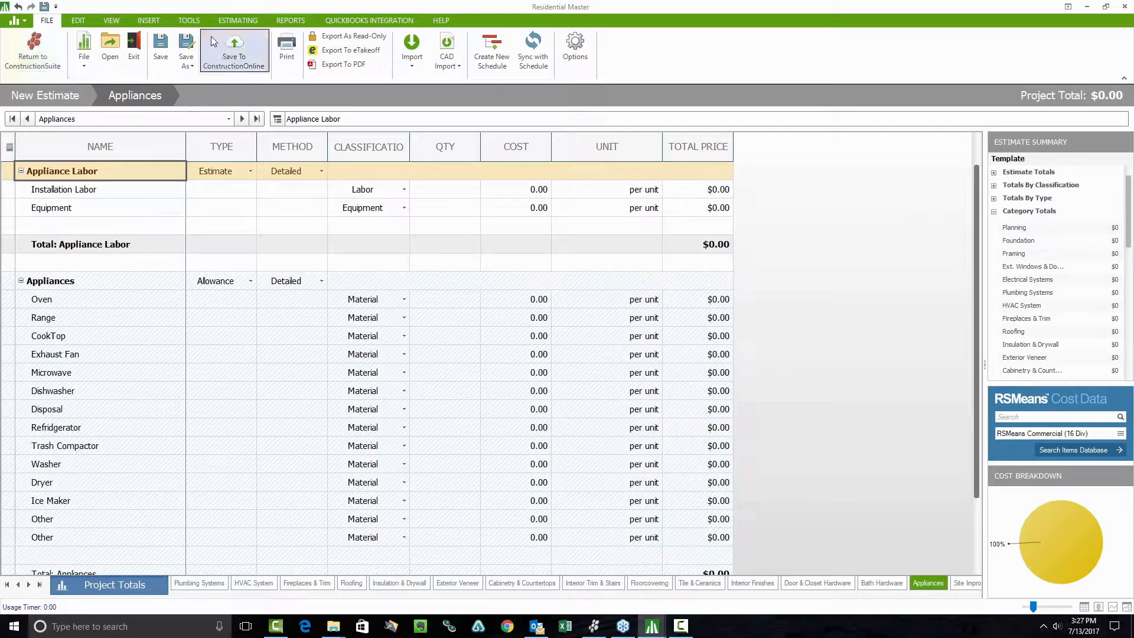
{"action": "left_click", "coordinate": [186, 62]}
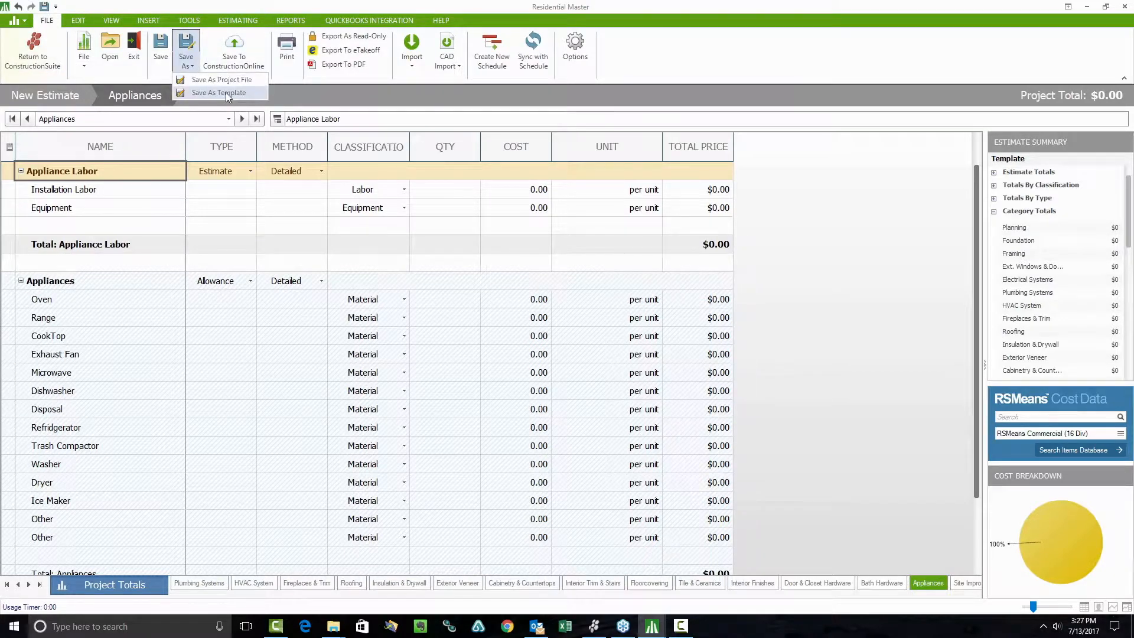
{"action": "left_click", "coordinate": [226, 92]}
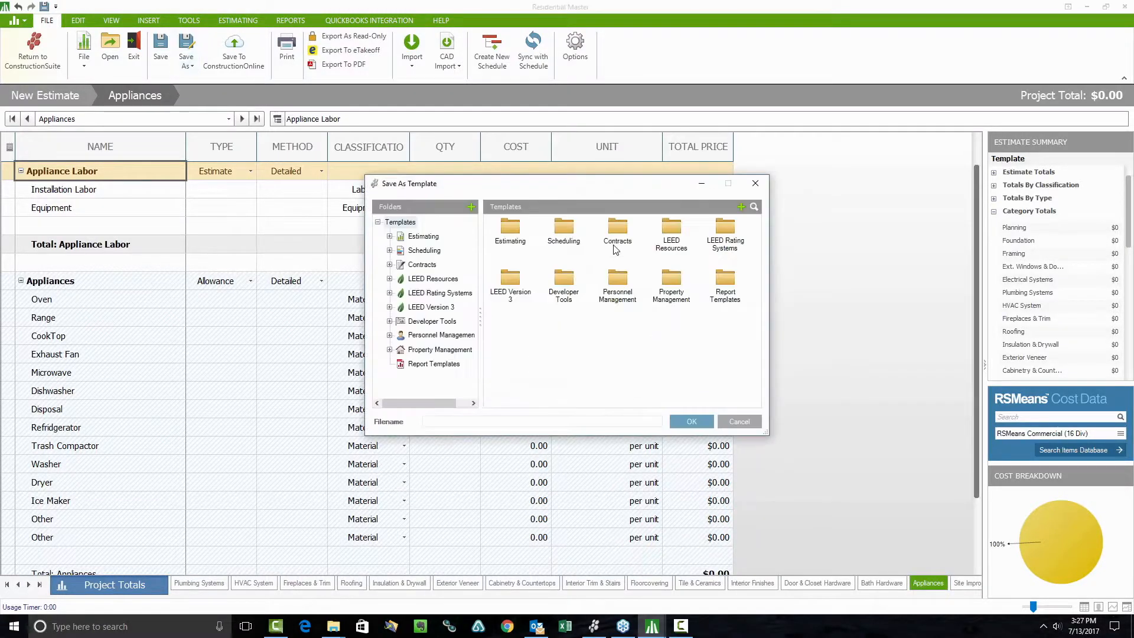
{"action": "left_click", "coordinate": [389, 235]}
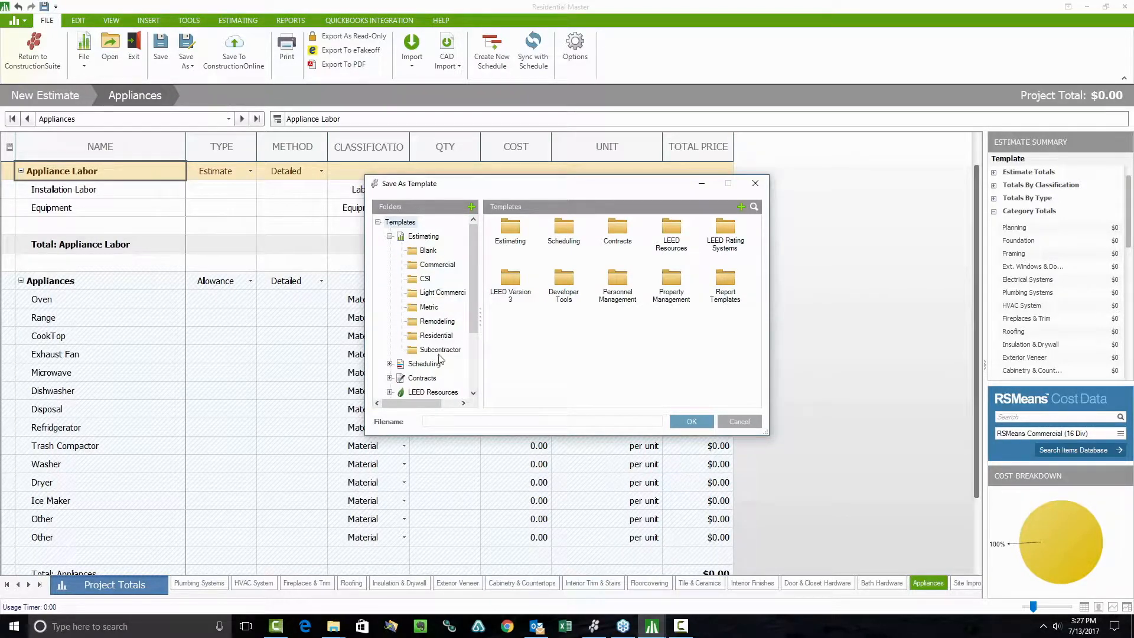
{"action": "left_click", "coordinate": [430, 338]}
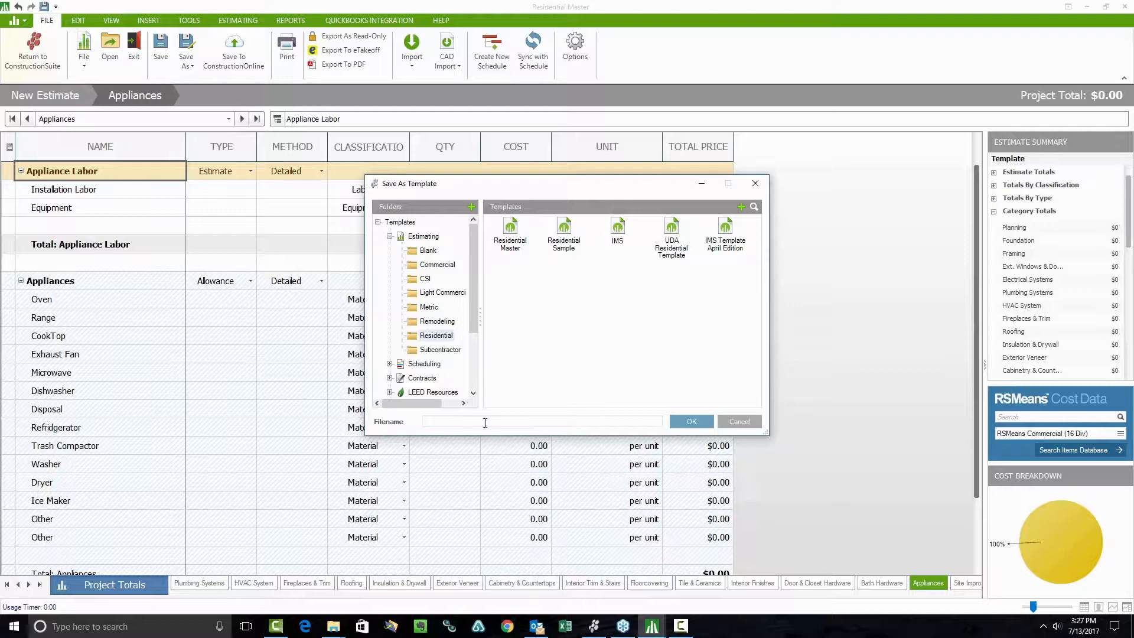
{"action": "type", "text": "la"}
{"action": "type", "text": "n S. Template"}
{"action": "left_click", "coordinate": [690, 421]}
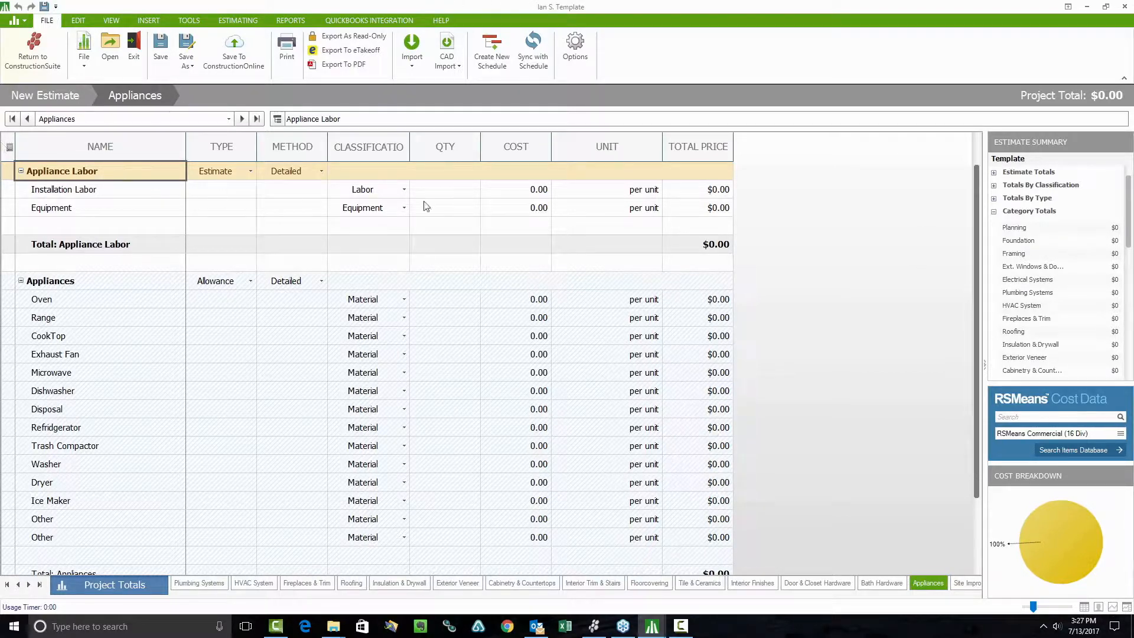
Bring the other open residence estimate's window into view, showing its Project Totals.
{"action": "left_click_drag", "start_coordinate": [1133, 51], "coordinate": [261, 14]}
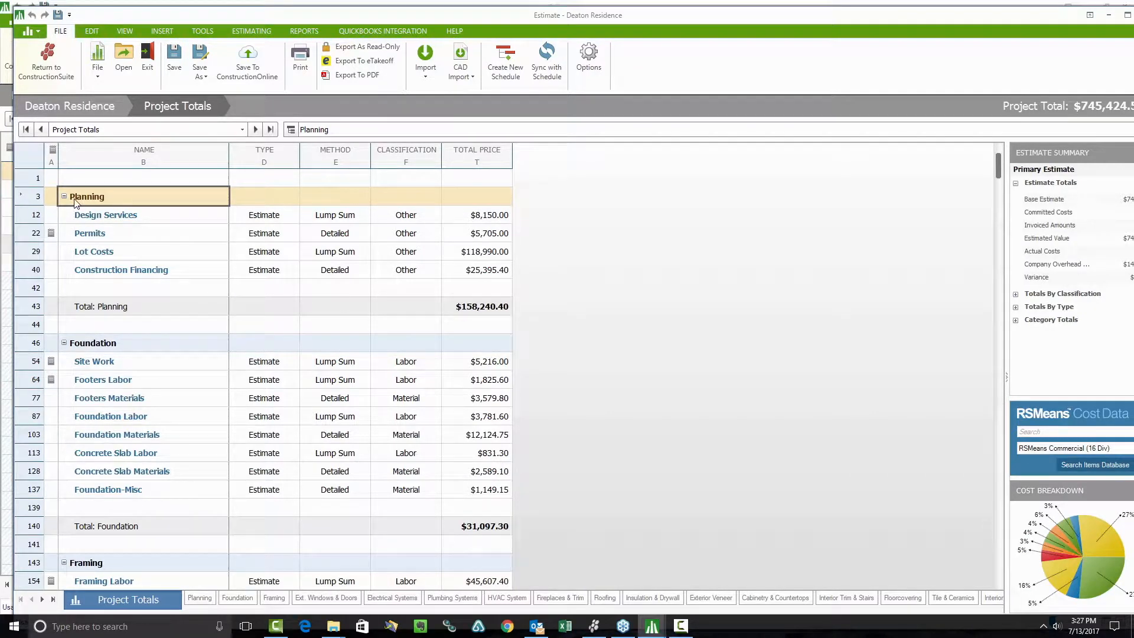
Open the Planning category at Design Services and collapse the Design Services subcategory.
{"action": "left_click", "coordinate": [114, 214]}
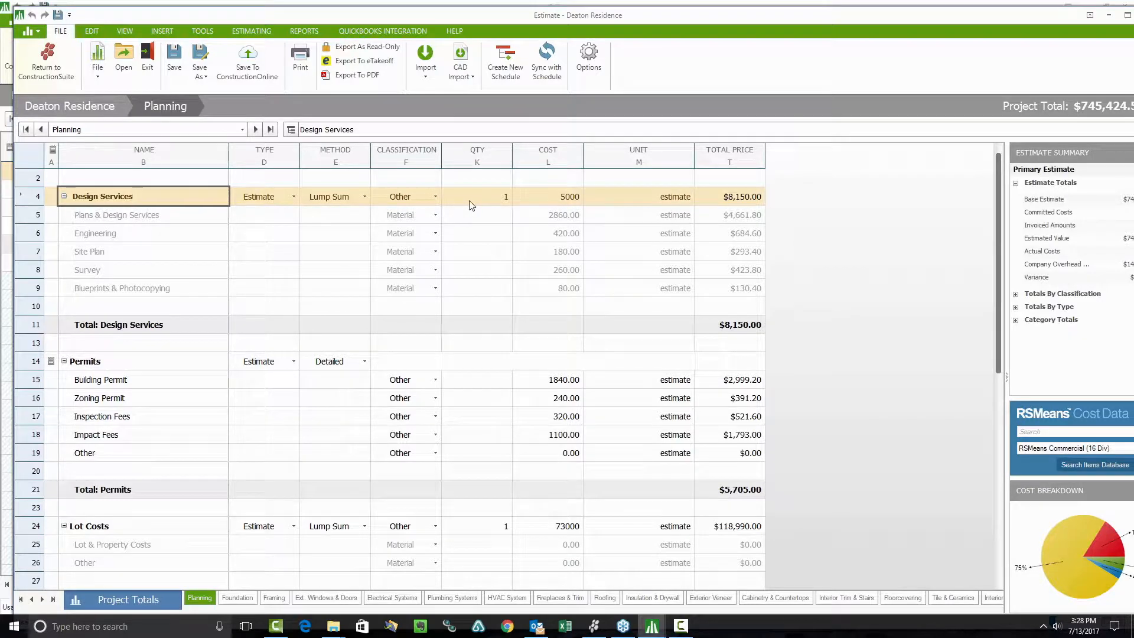
{"action": "left_click", "coordinate": [347, 202]}
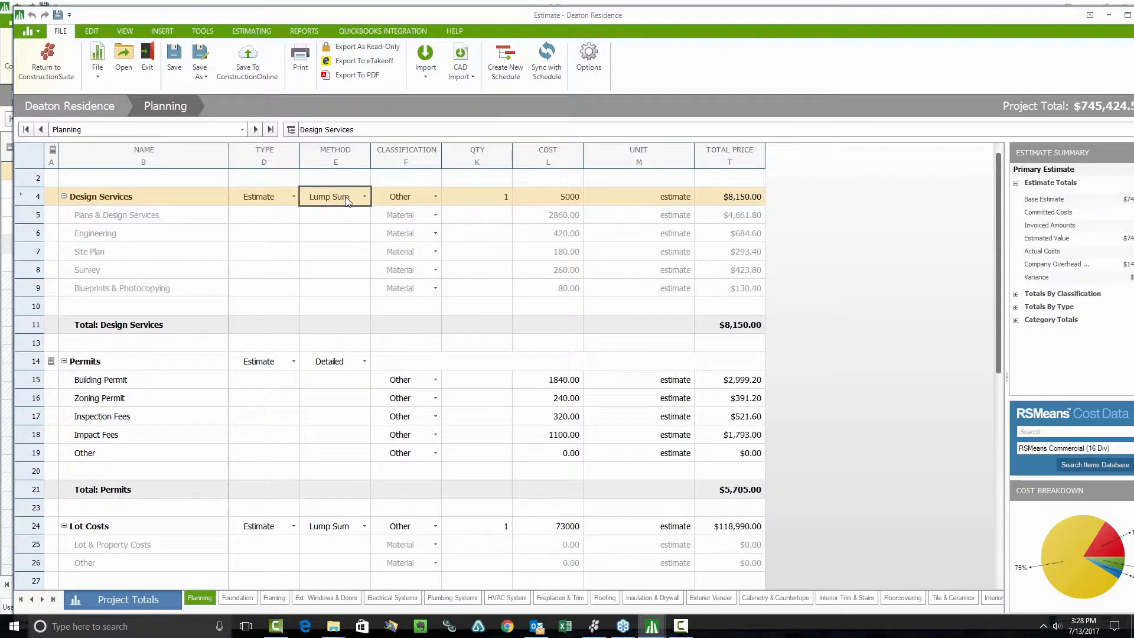
{"action": "left_click", "coordinate": [348, 202]}
{"action": "left_click", "coordinate": [324, 211]}
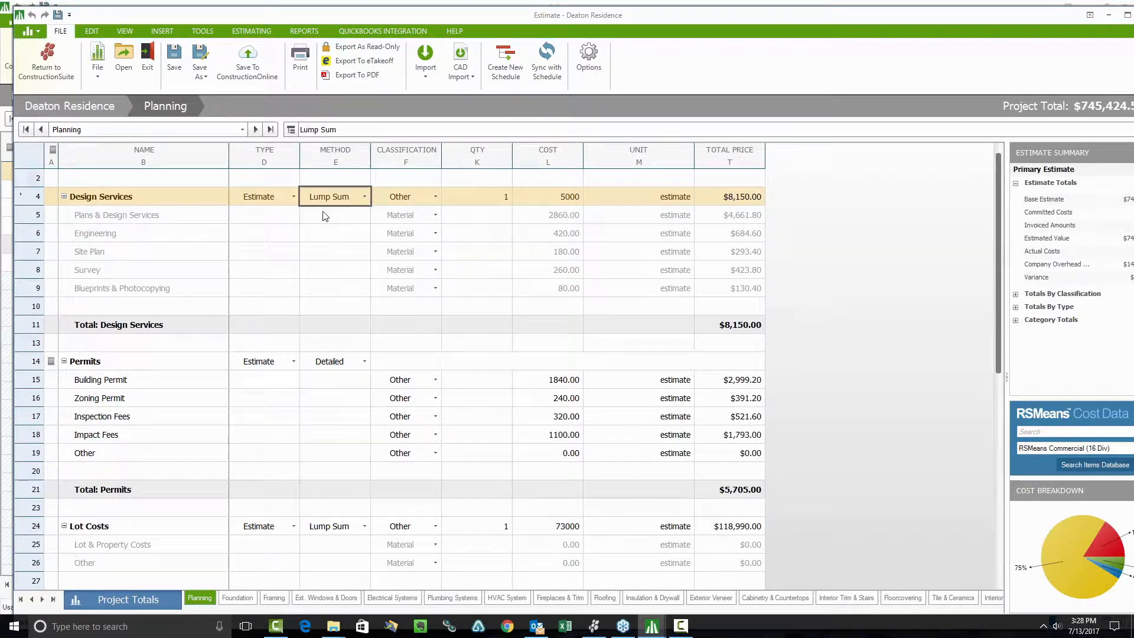
{"action": "left_click", "coordinate": [64, 197]}
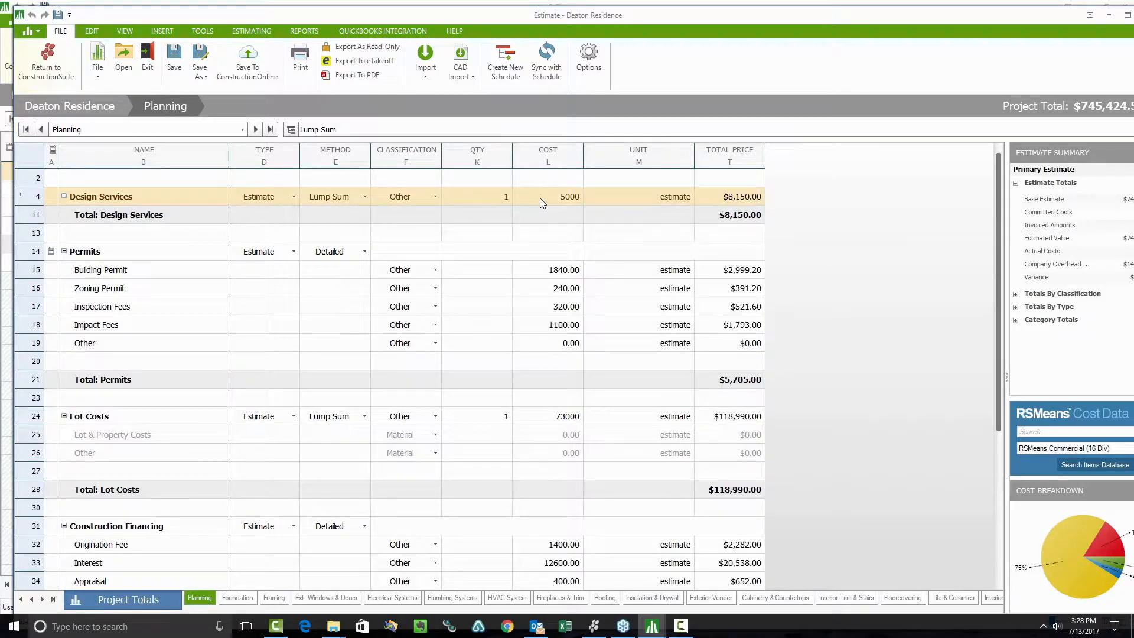
{"action": "left_click", "coordinate": [483, 274]}
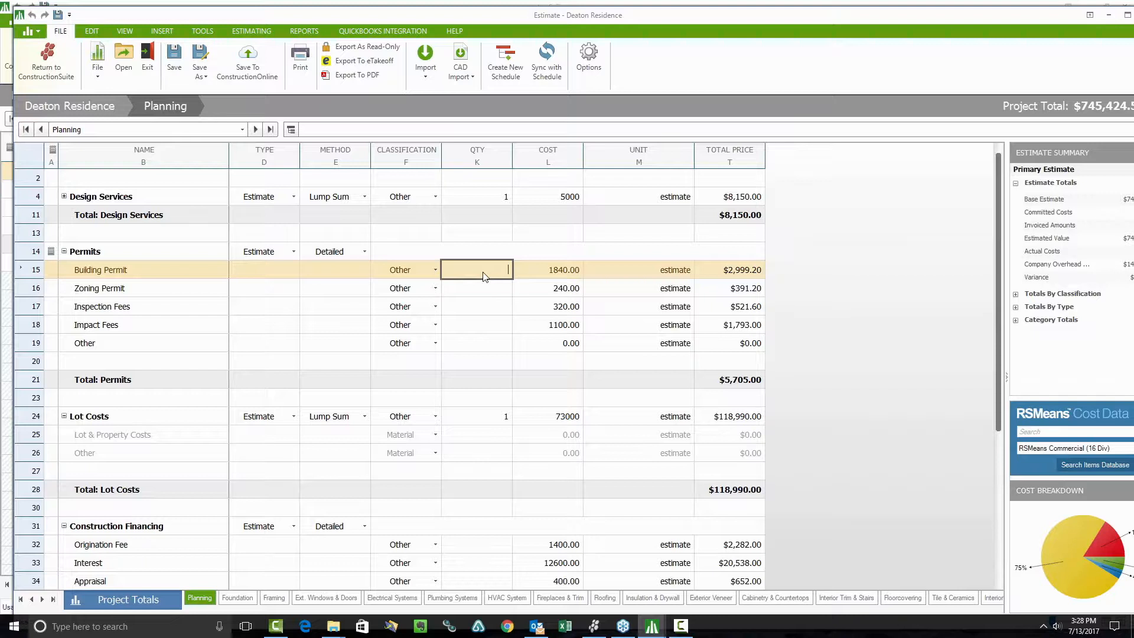
{"action": "key", "text": "Tab"}
{"action": "key", "text": "Tab"}
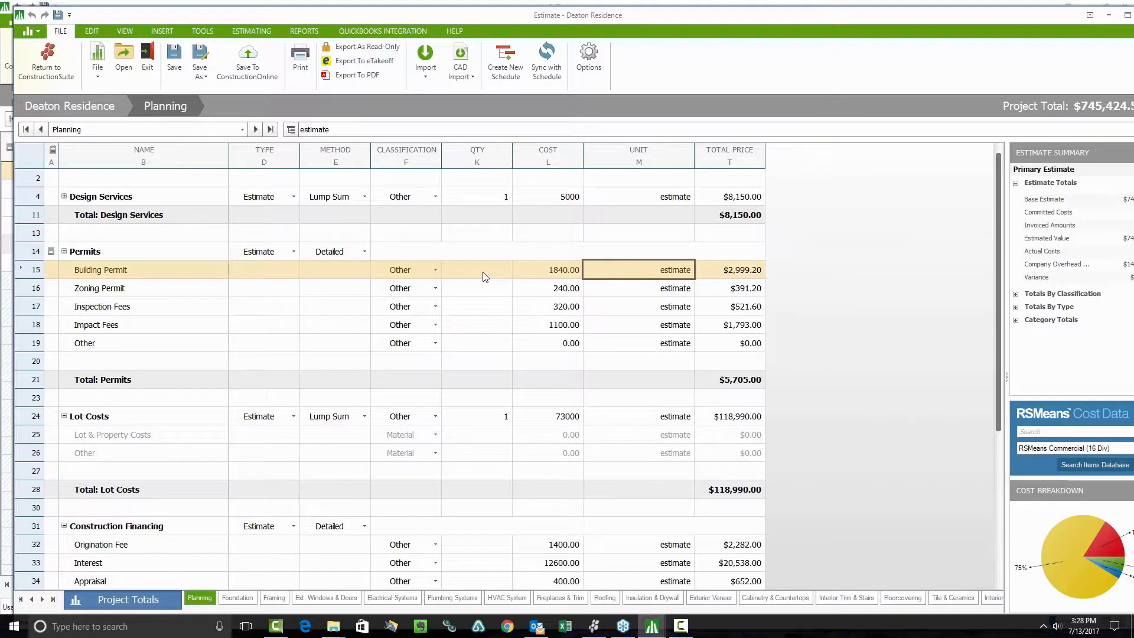
{"action": "key", "text": "shift+Tab"}
{"action": "key", "text": "shift+Tab"}
{"action": "key", "text": "shift+Tab"}
{"action": "key", "text": "shift+Tab"}
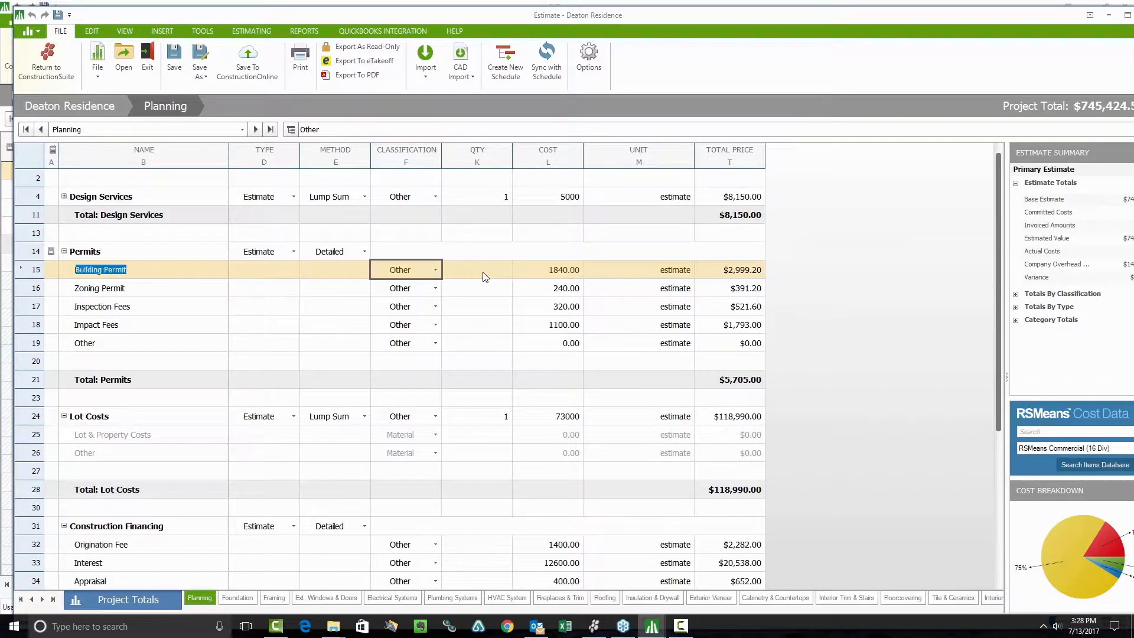
{"action": "key", "text": "Down"}
{"action": "key", "text": "Down"}
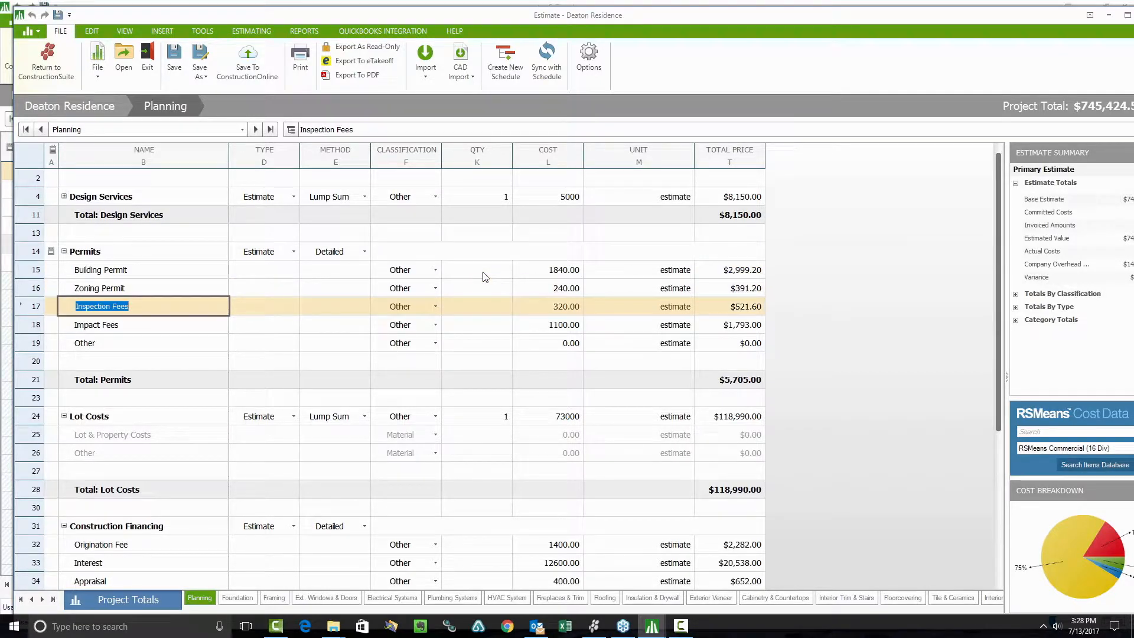
{"action": "key", "text": "Up"}
{"action": "key", "text": "Up"}
{"action": "key", "text": "Up"}
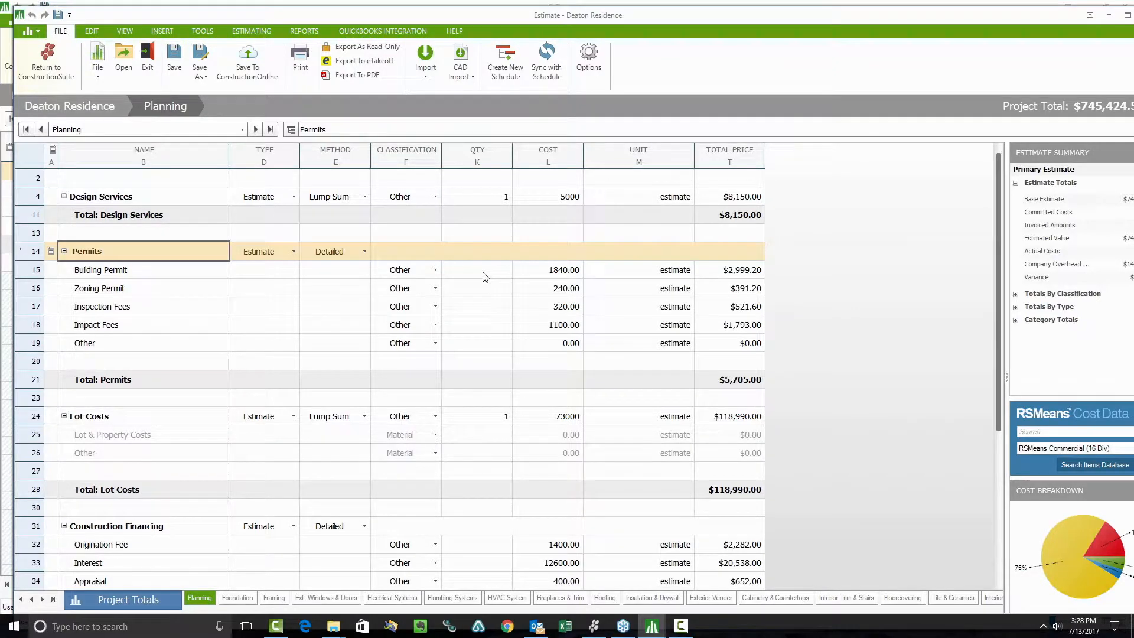
Under Permits, set the Building Permit cost to 1800 and the Zoning Permit cost to 150.
{"action": "key", "text": "Down"}
{"action": "key", "text": "Tab"}
{"action": "key", "text": "Tab"}
{"action": "key", "text": "Tab"}
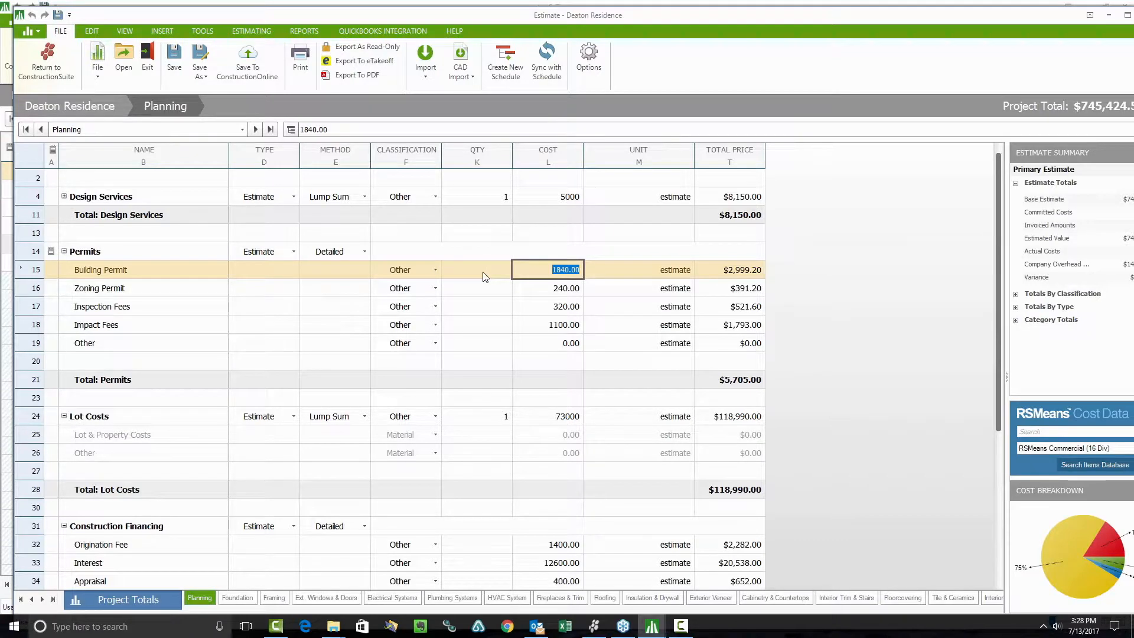
{"action": "type", "text": "1800"}
{"action": "key", "text": "Return"}
{"action": "type", "text": "150"}
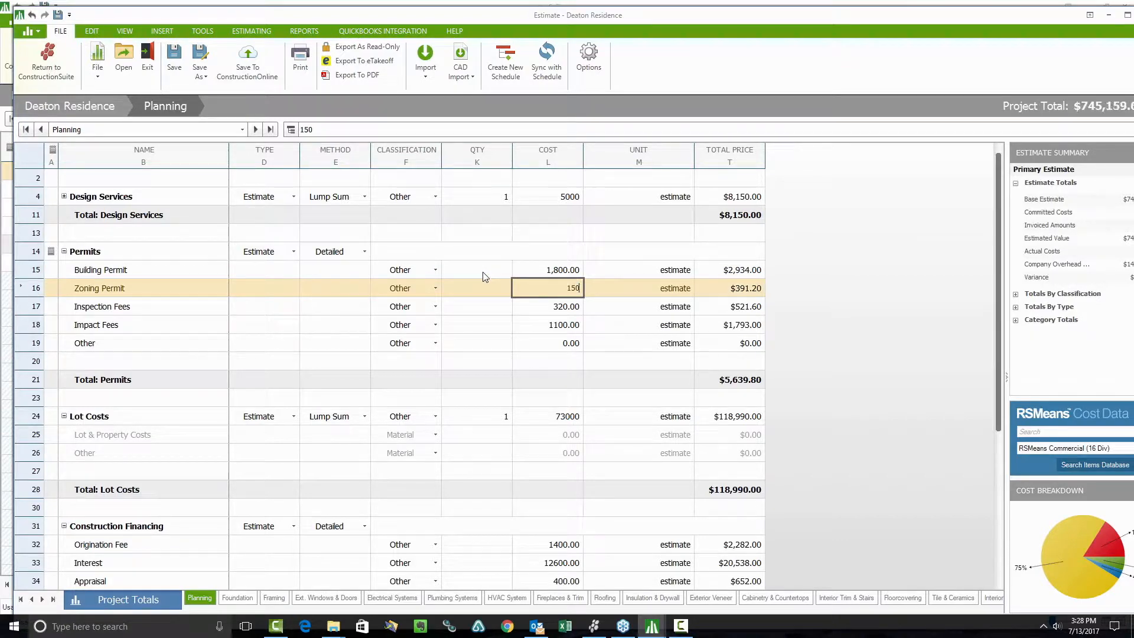
{"action": "key", "text": "Return"}
Set the Inspection Fees cost to 375 and the Impact Fees cost to 1250.
{"action": "type", "text": "37"}
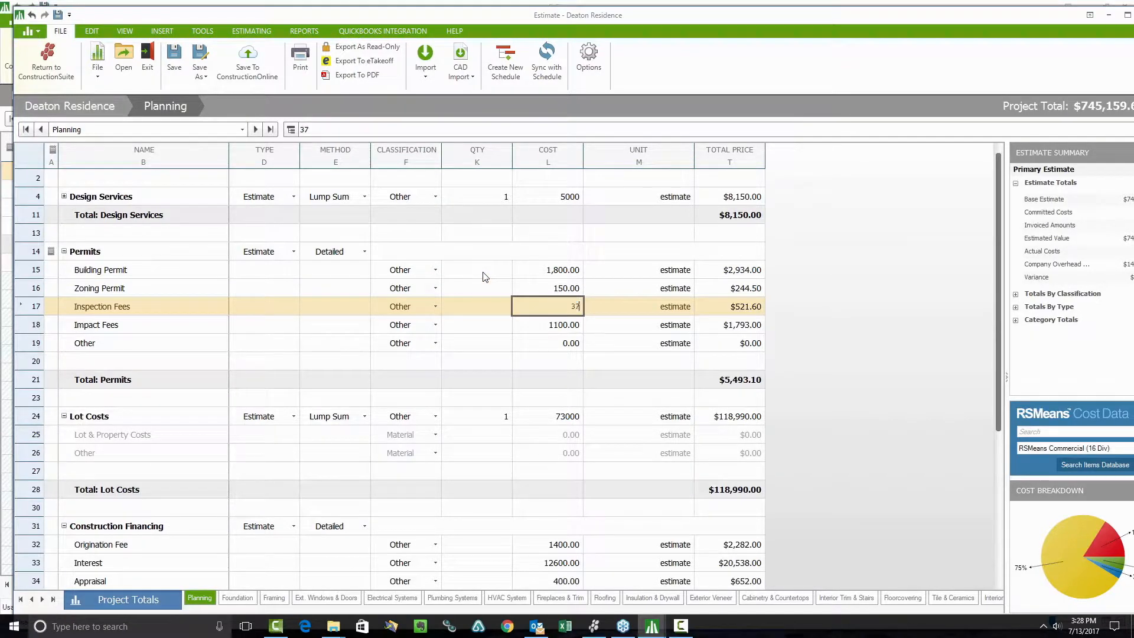
{"action": "type", "text": "5"}
{"action": "key", "text": "Return"}
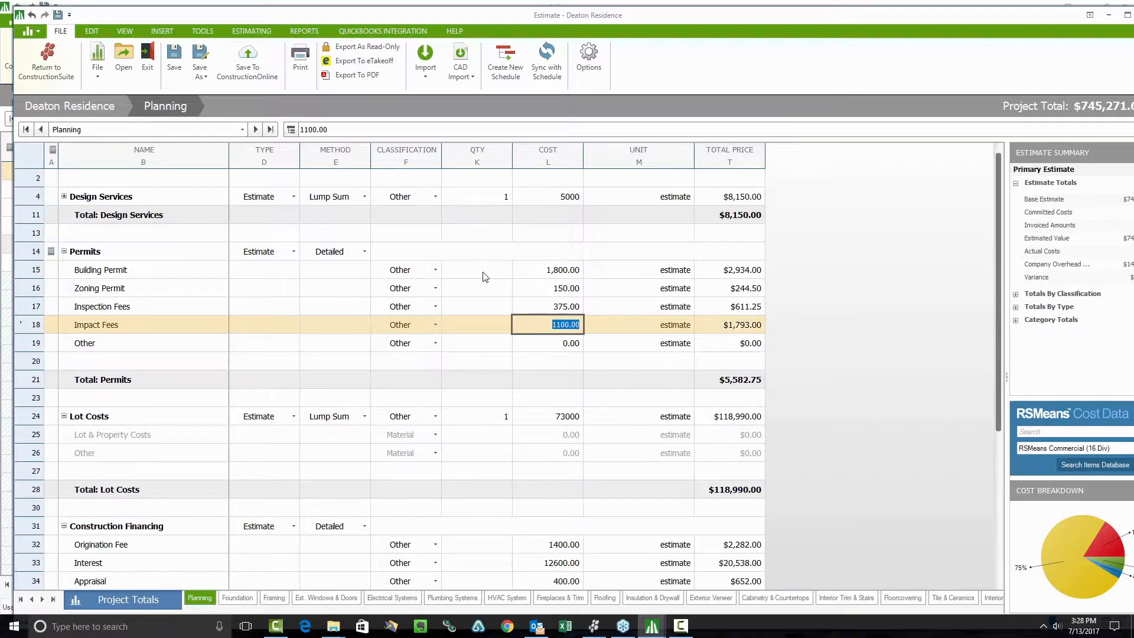
{"action": "type", "text": "1250"}
{"action": "key", "text": "Return"}
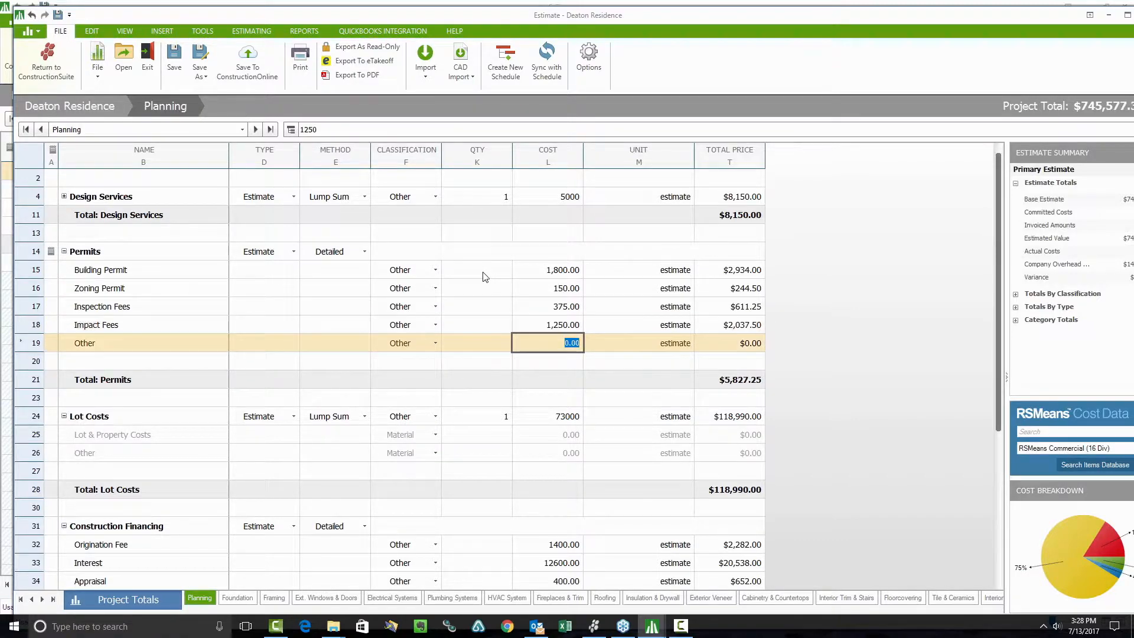
Delete the Other item row from the Permits subcategory and collapse the Lot Costs subcategory.
{"action": "left_click", "coordinate": [114, 347]}
{"action": "right_click", "coordinate": [111, 344]}
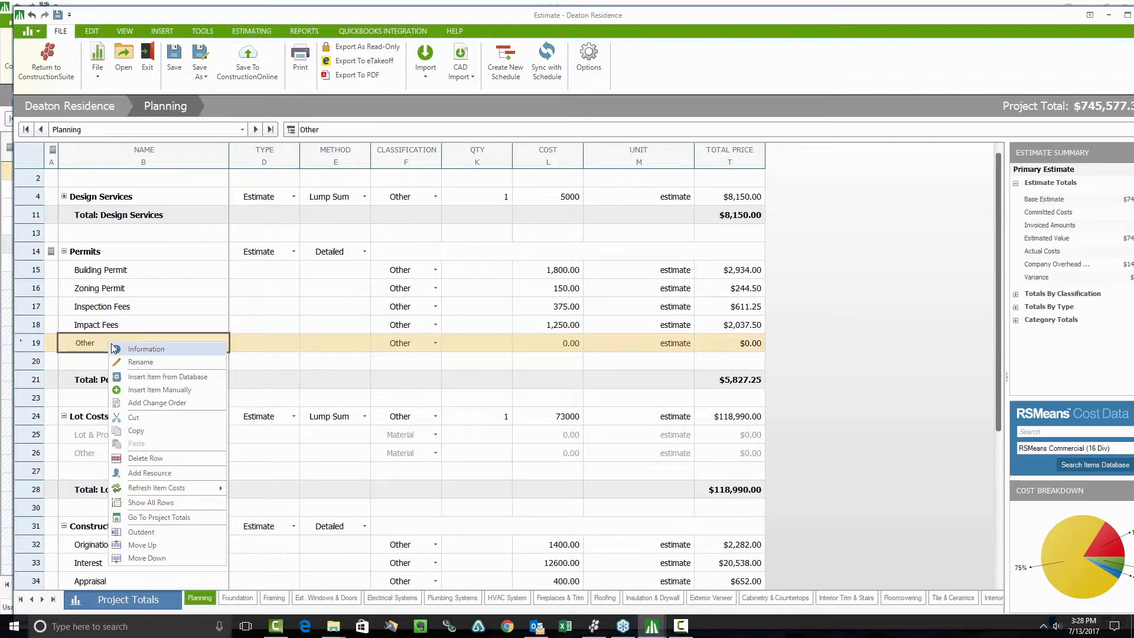
{"action": "left_click", "coordinate": [148, 459]}
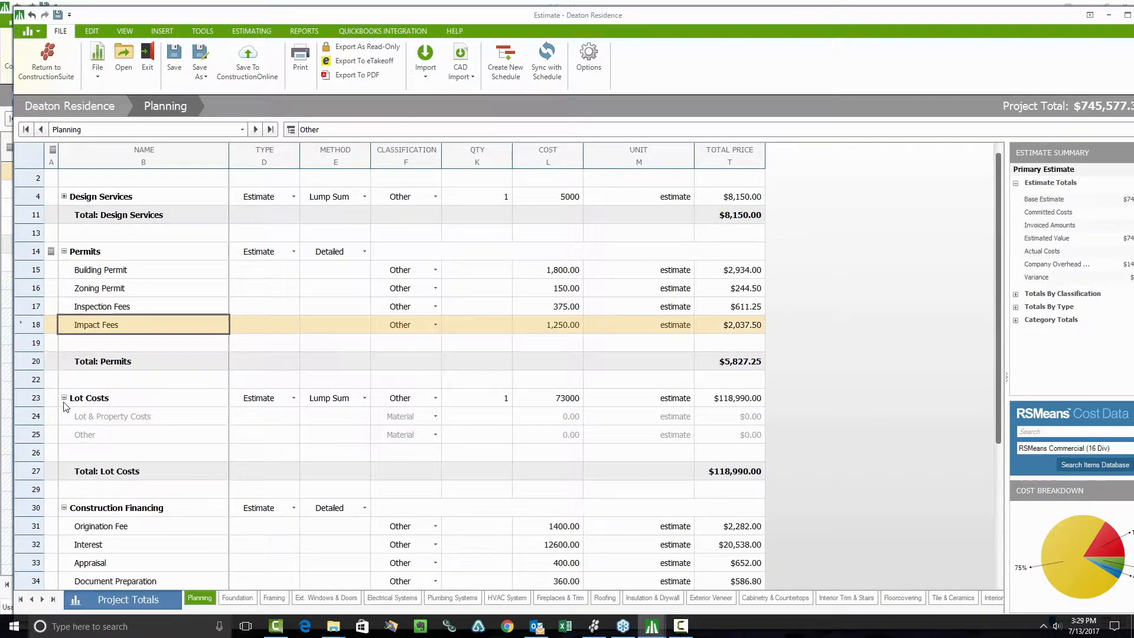
{"action": "left_click", "coordinate": [66, 401]}
{"action": "left_click", "coordinate": [64, 399]}
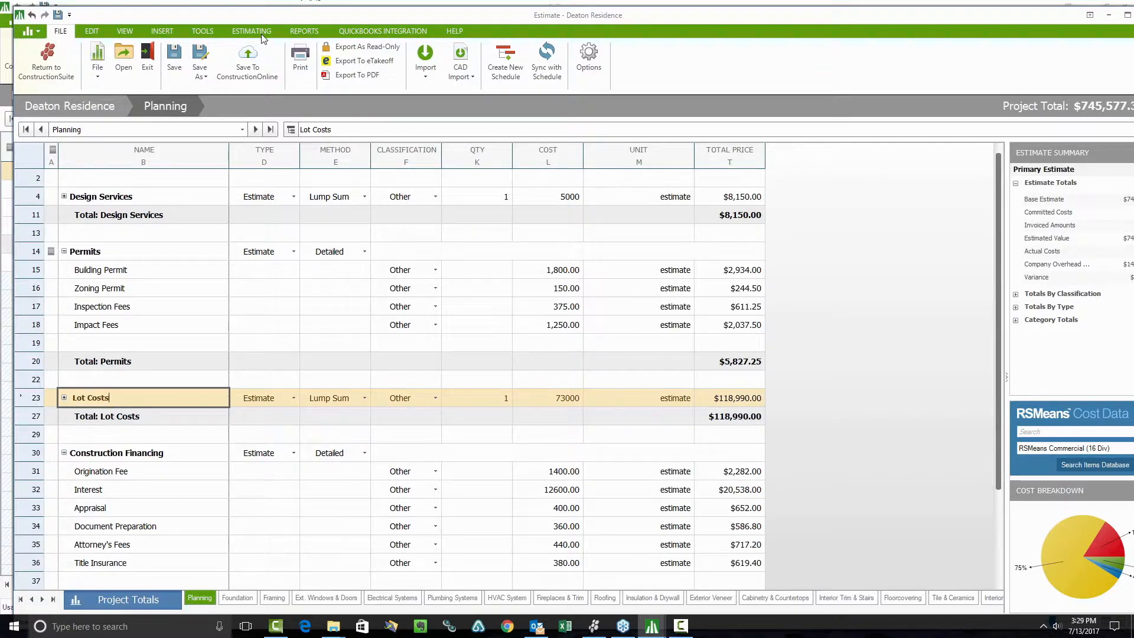
In the Show/Hide Columns settings, enable the Description, Status and Resources columns.
{"action": "left_click", "coordinate": [200, 34]}
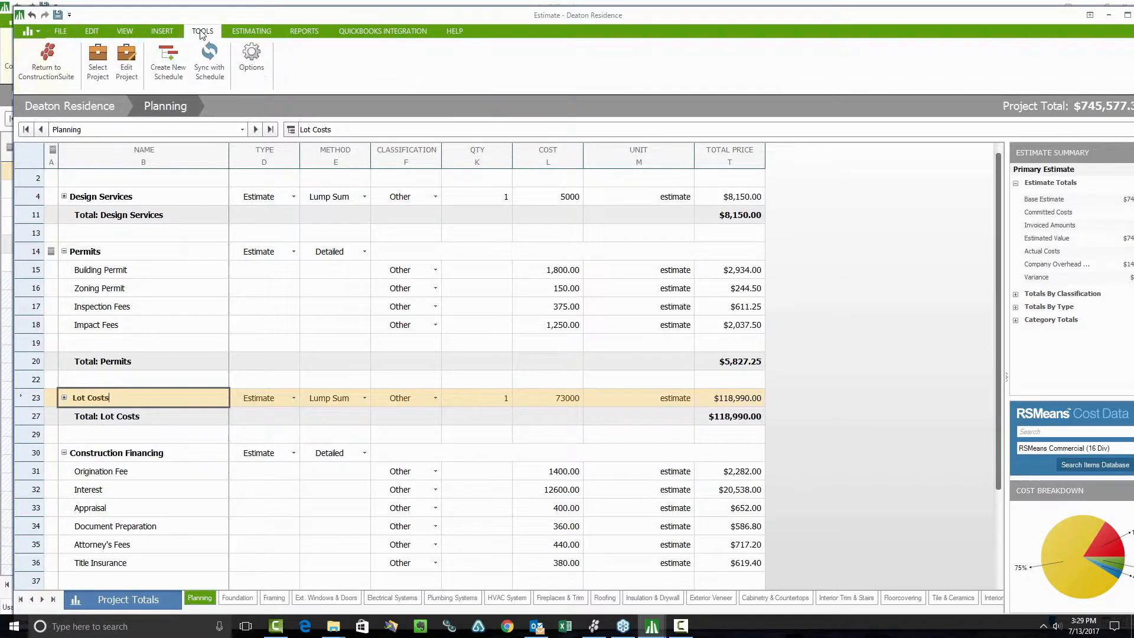
{"action": "left_click", "coordinate": [132, 31]}
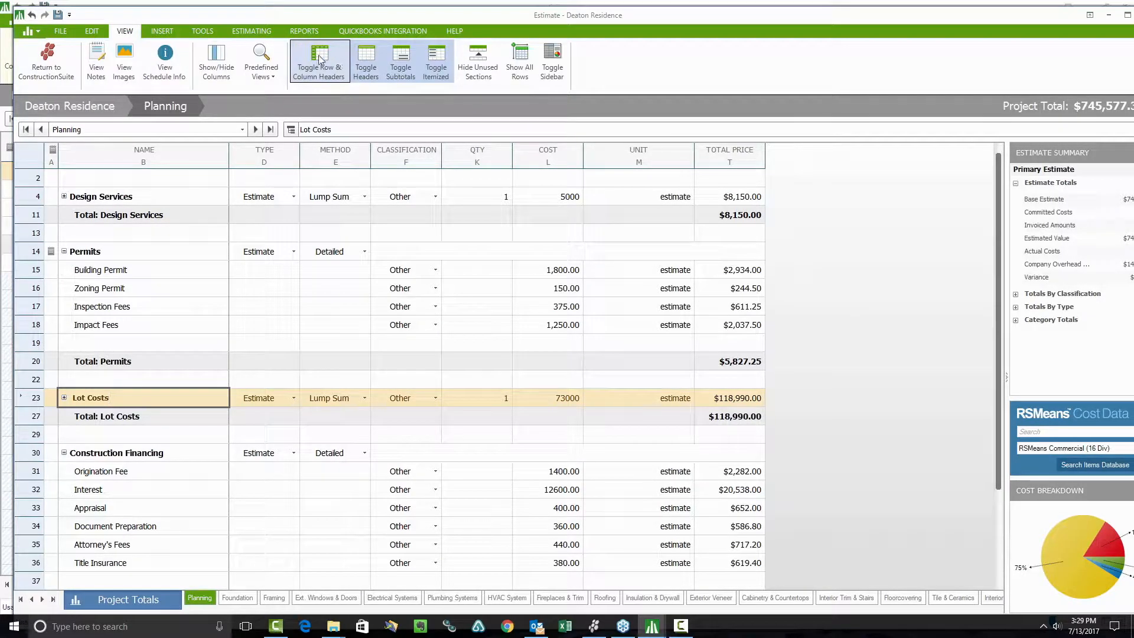
{"action": "left_click", "coordinate": [216, 61]}
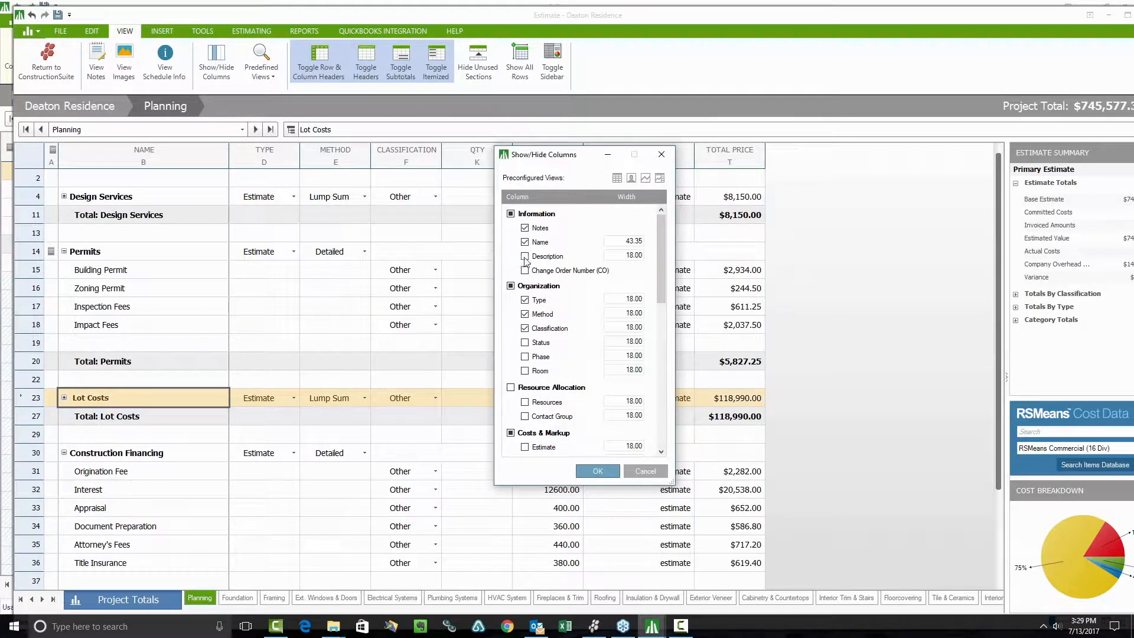
{"action": "left_click", "coordinate": [525, 259]}
{"action": "scroll", "coordinate": [525, 268], "scroll_direction": "down", "scroll_amount": 2}
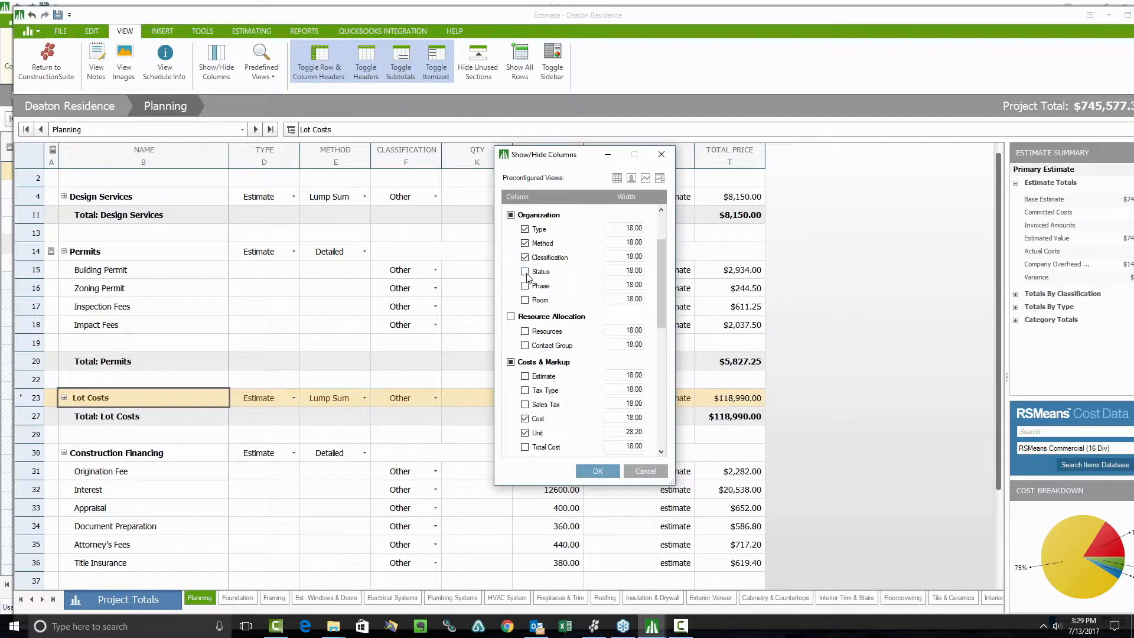
{"action": "left_click", "coordinate": [524, 273]}
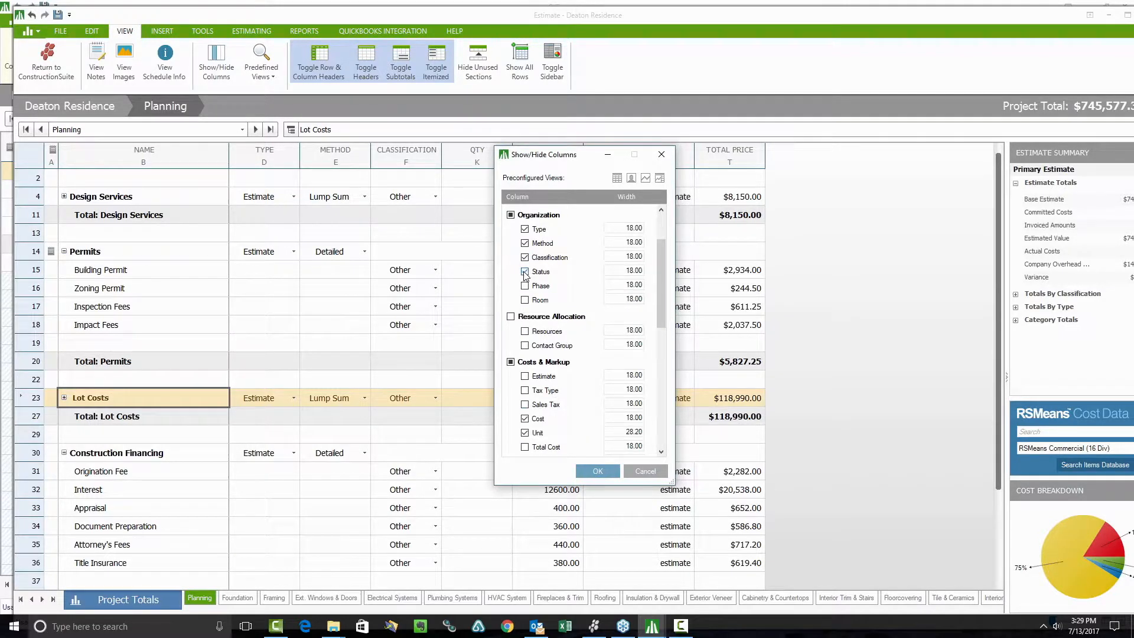
{"action": "left_click", "coordinate": [524, 331]}
Enable the Estimate, Total Cost, Line Item Markup and Dollar Markup columns and apply the column selection.
{"action": "left_click", "coordinate": [524, 376]}
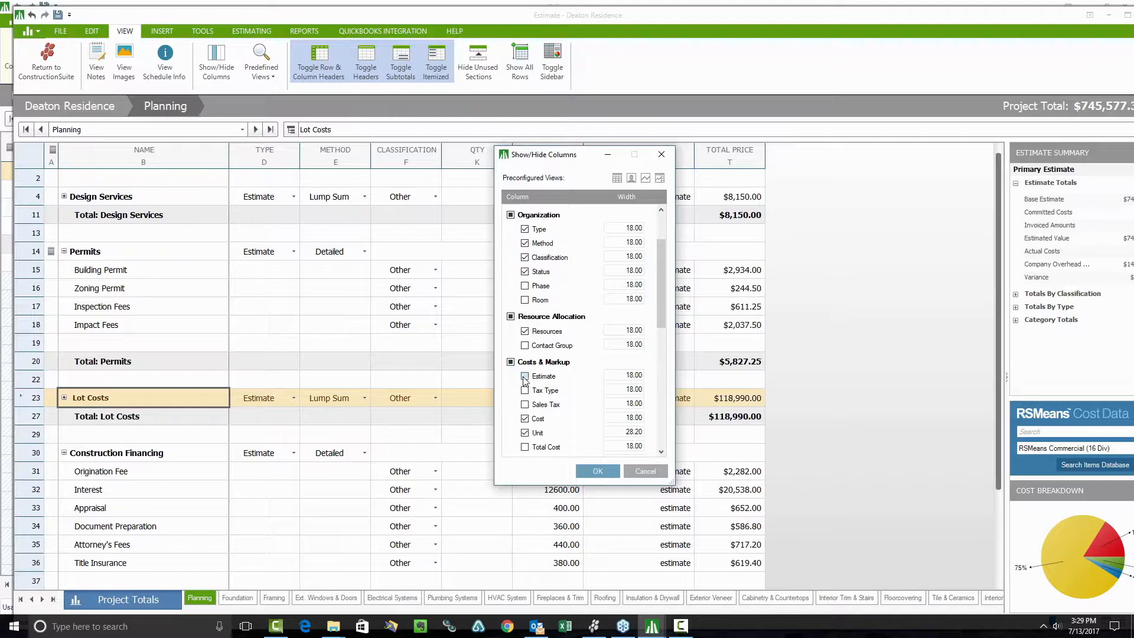
{"action": "left_click", "coordinate": [525, 447]}
{"action": "scroll", "coordinate": [537, 295], "scroll_direction": "down", "scroll_amount": 3}
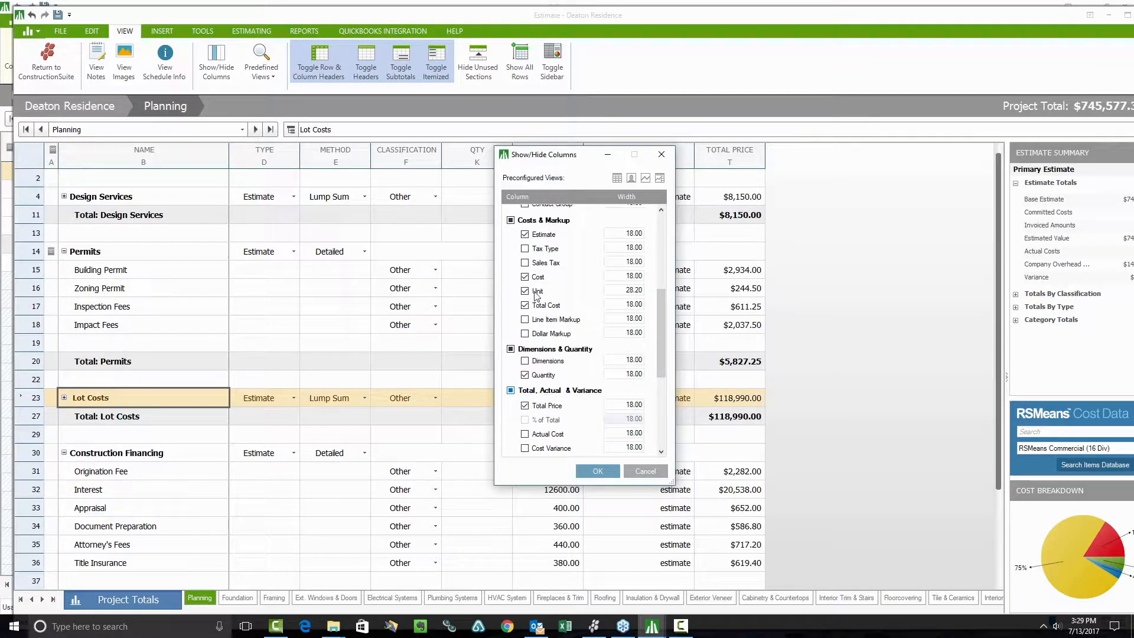
{"action": "left_click", "coordinate": [524, 318]}
{"action": "left_click", "coordinate": [524, 333]}
{"action": "scroll", "coordinate": [555, 447], "scroll_direction": "down", "scroll_amount": 2}
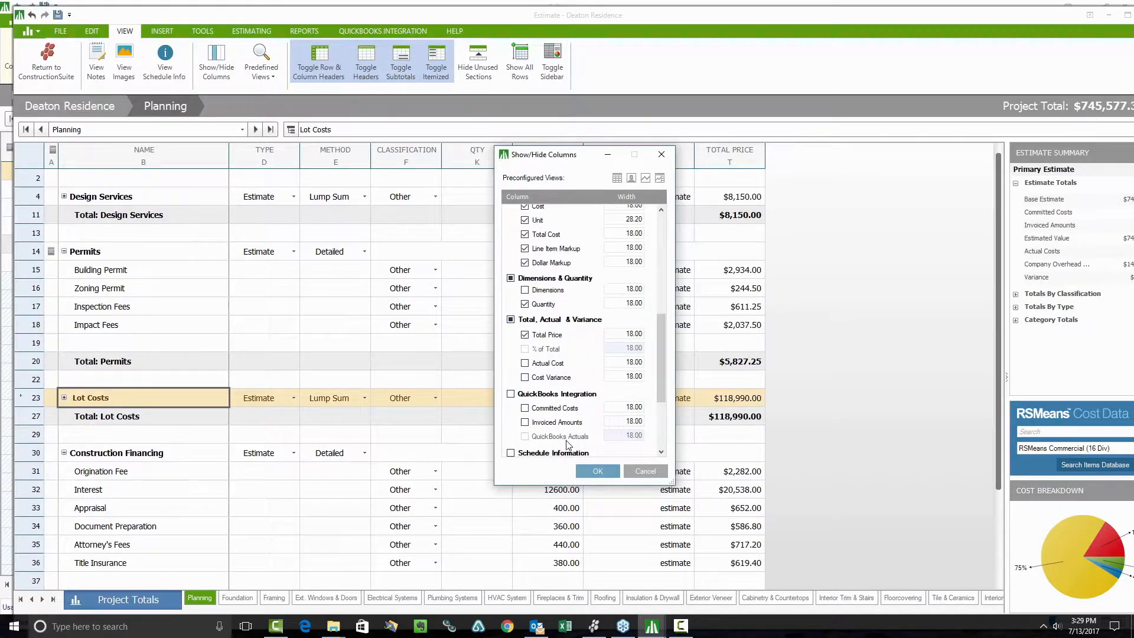
{"action": "scroll", "coordinate": [578, 378], "scroll_direction": "down", "scroll_amount": 3}
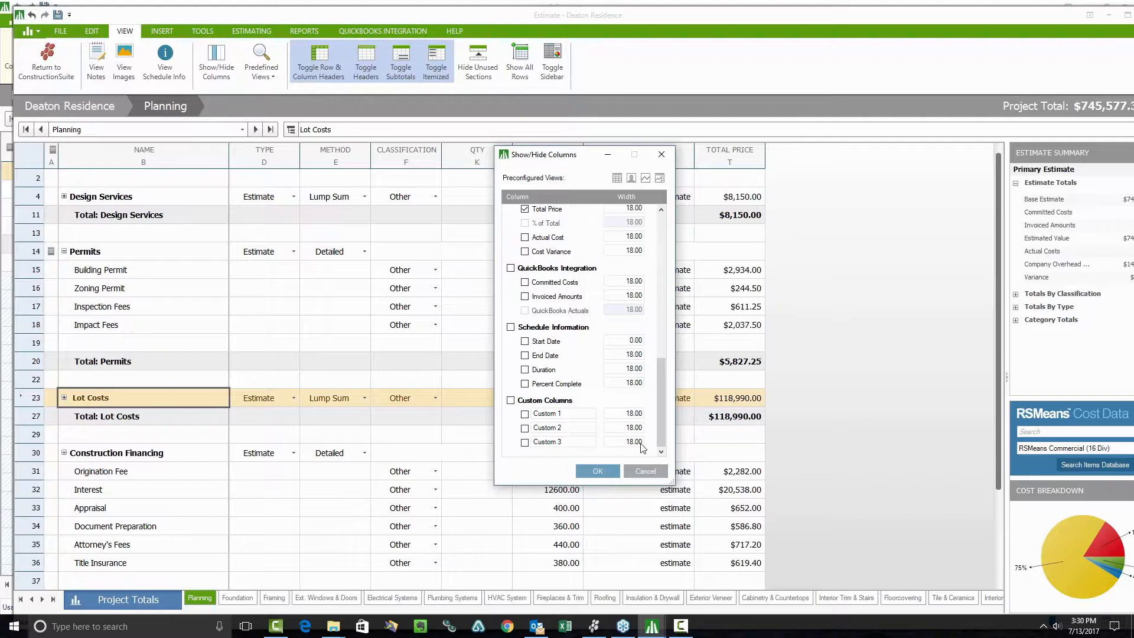
{"action": "left_click", "coordinate": [598, 471]}
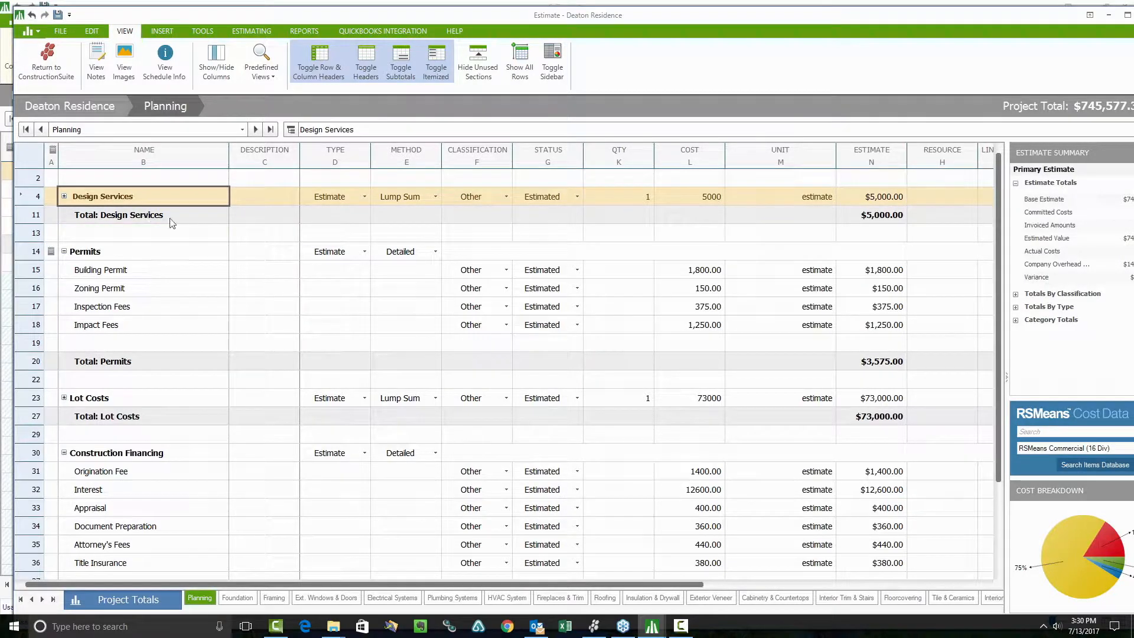
Enter the description "Includes 3 sets of prints" for Design Services and widen the Description column to fit it.
{"action": "left_click", "coordinate": [104, 202]}
{"action": "left_click", "coordinate": [257, 196]}
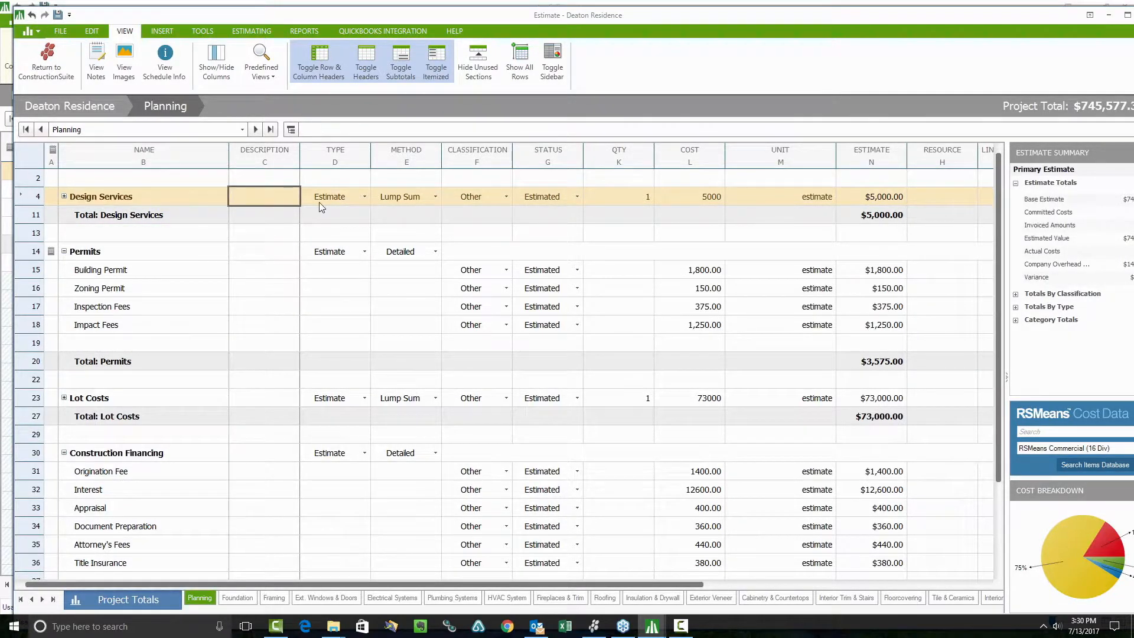
{"action": "type", "text": "Includes 3 sets of prints"}
{"action": "left_click", "coordinate": [319, 202]}
{"action": "left_click_drag", "start_coordinate": [309, 155], "coordinate": [418, 154]}
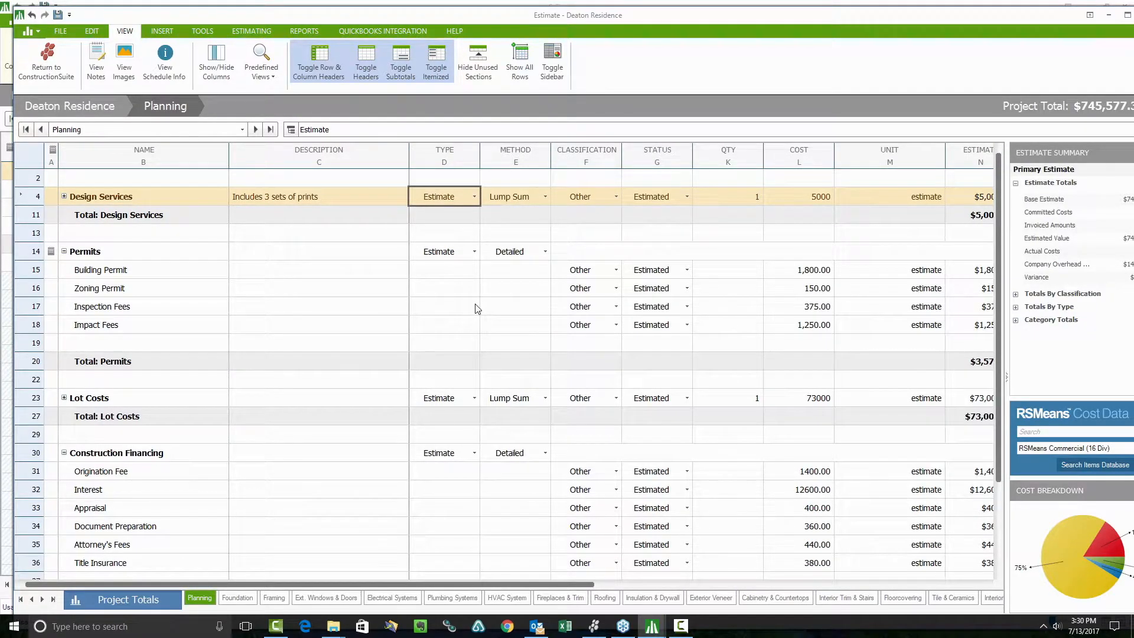
Set the Design Services classification to Subcontractor and its status to Firm.
{"action": "key", "text": "Tab"}
{"action": "key", "text": "Tab"}
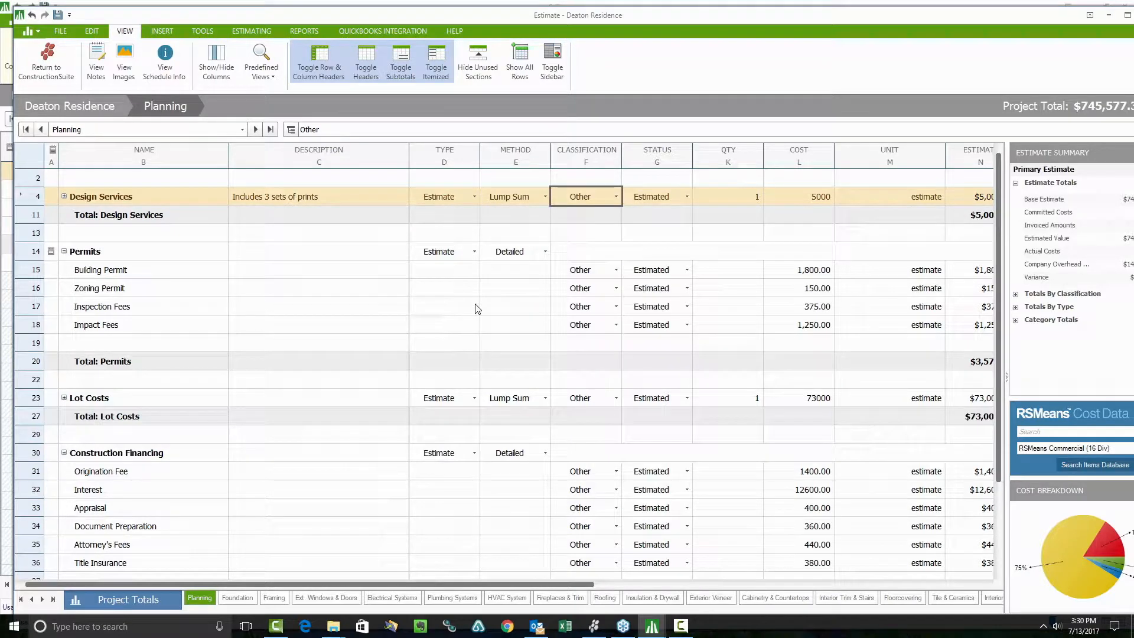
{"action": "left_click", "coordinate": [616, 196]}
{"action": "left_click", "coordinate": [573, 225]}
{"action": "left_click", "coordinate": [685, 196]}
{"action": "left_click", "coordinate": [630, 217]}
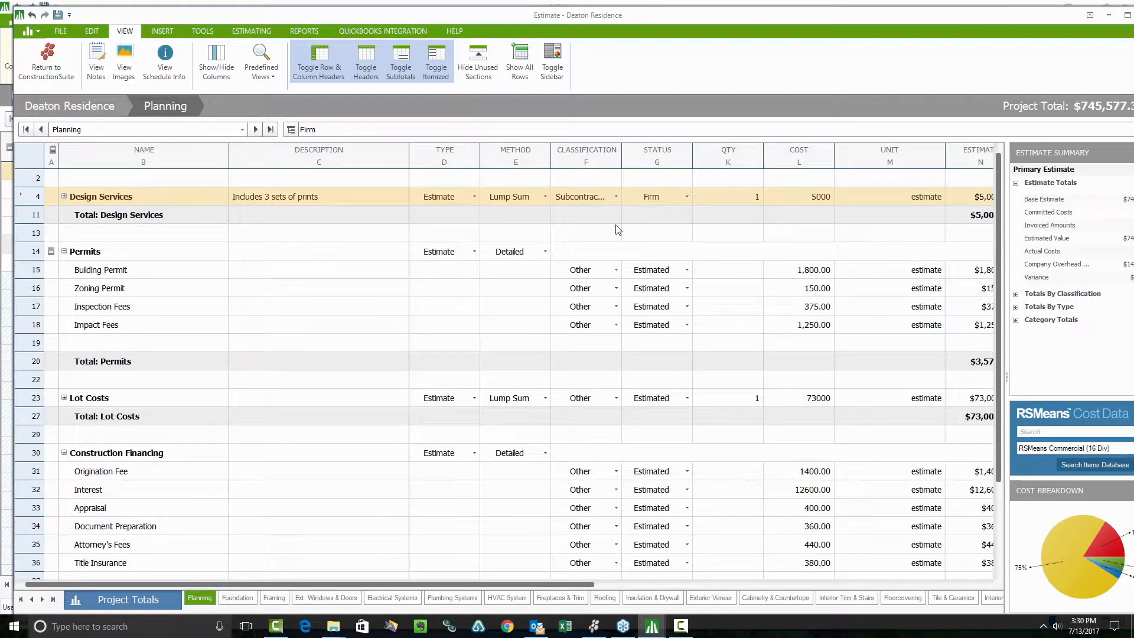
Create a new unit named Bid and assign it as the unit of the Design Services line.
{"action": "left_click", "coordinate": [757, 197]}
{"action": "left_click", "coordinate": [797, 197]}
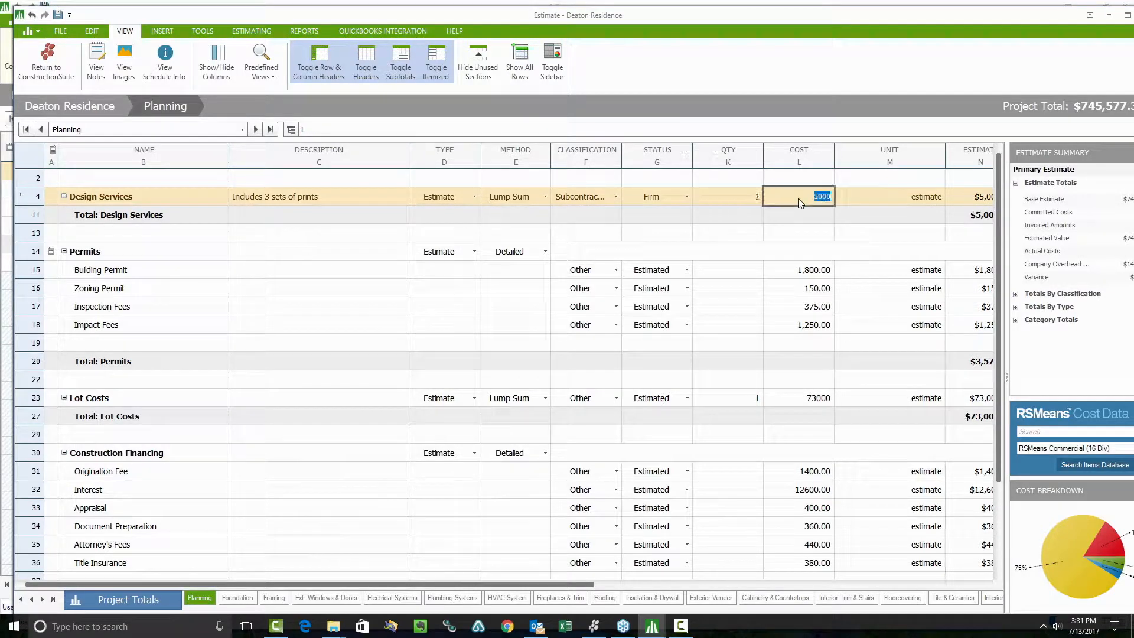
{"action": "left_click_drag", "start_coordinate": [576, 579], "coordinate": [1004, 579]}
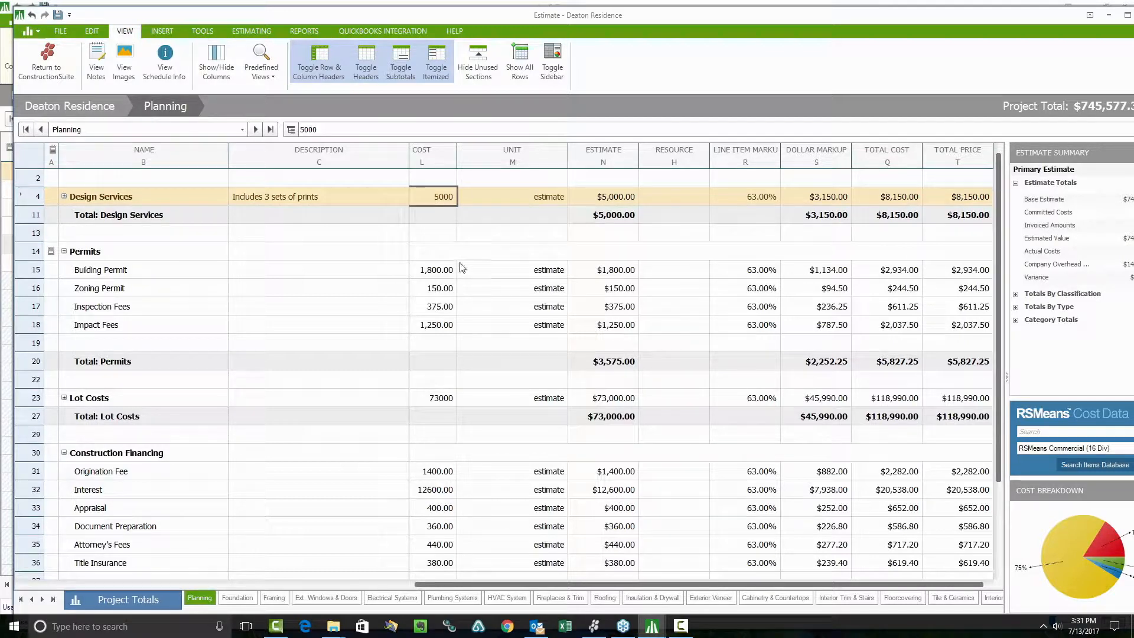
{"action": "left_click", "coordinate": [525, 197]}
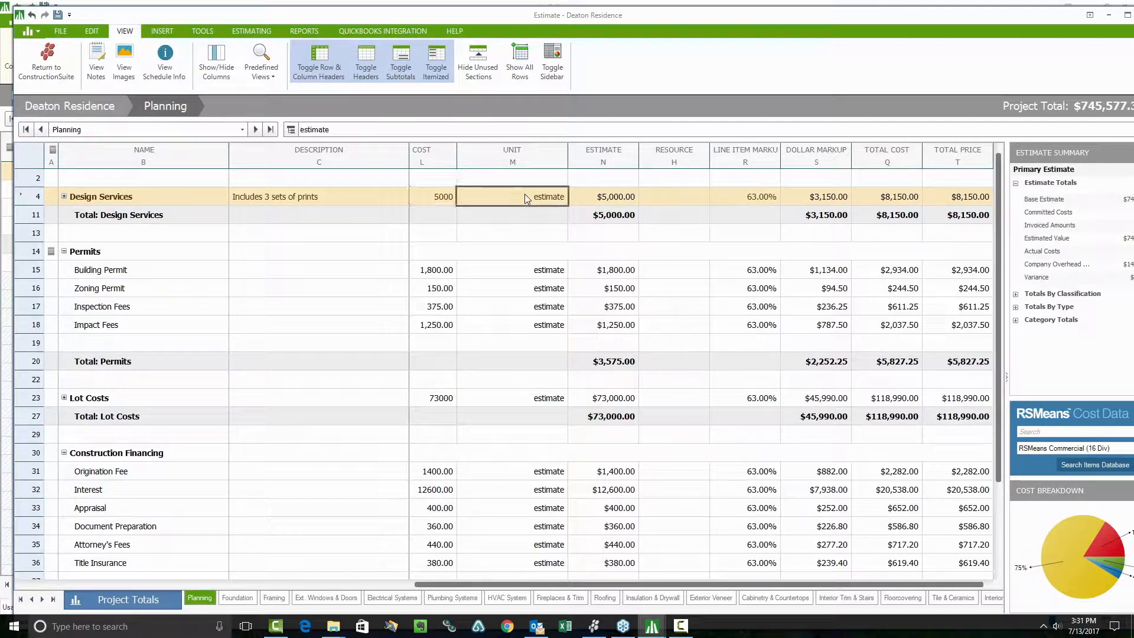
{"action": "left_click", "coordinate": [526, 197]}
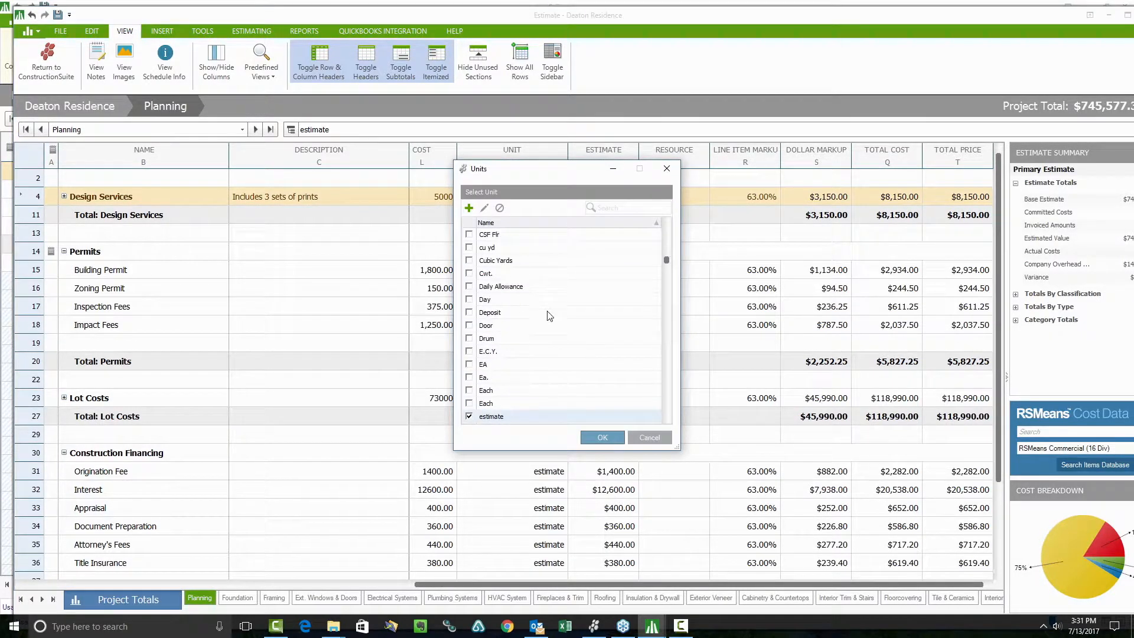
{"action": "scroll", "coordinate": [552, 331], "scroll_direction": "up", "scroll_amount": 6}
{"action": "scroll", "coordinate": [555, 329], "scroll_direction": "up", "scroll_amount": 2}
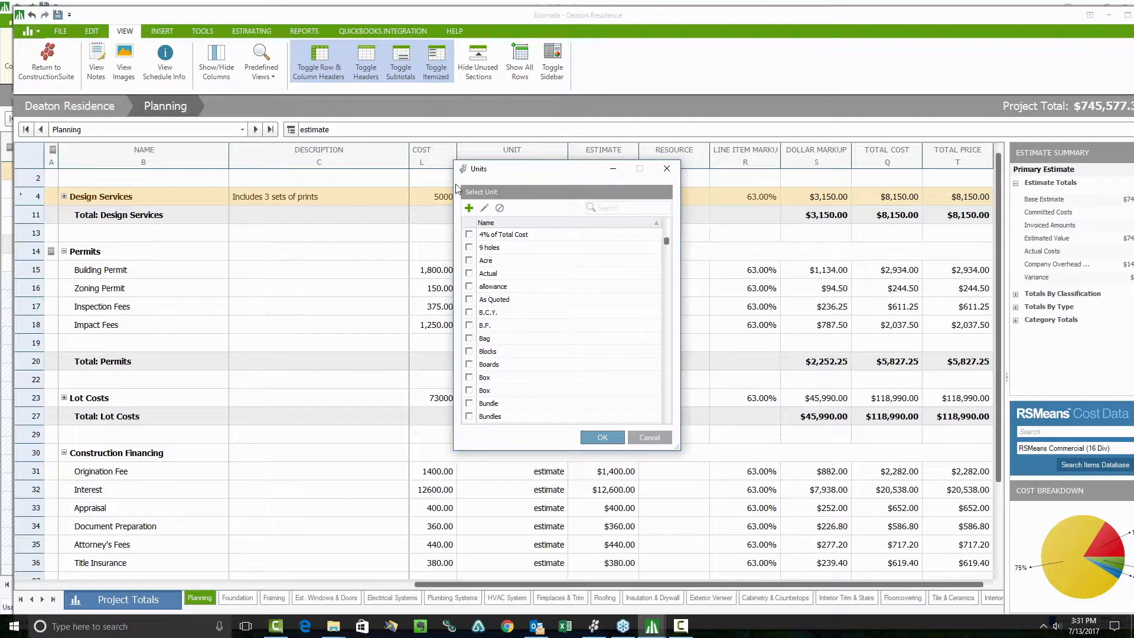
{"action": "left_click", "coordinate": [469, 208]}
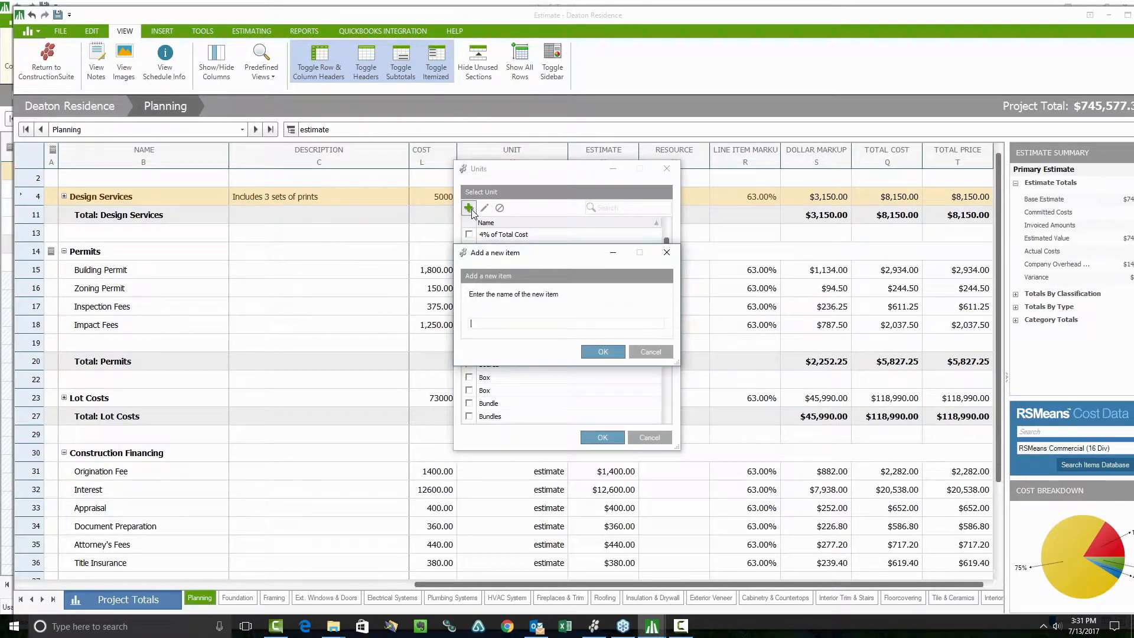
{"action": "type", "text": "Bid"}
{"action": "left_click", "coordinate": [611, 354]}
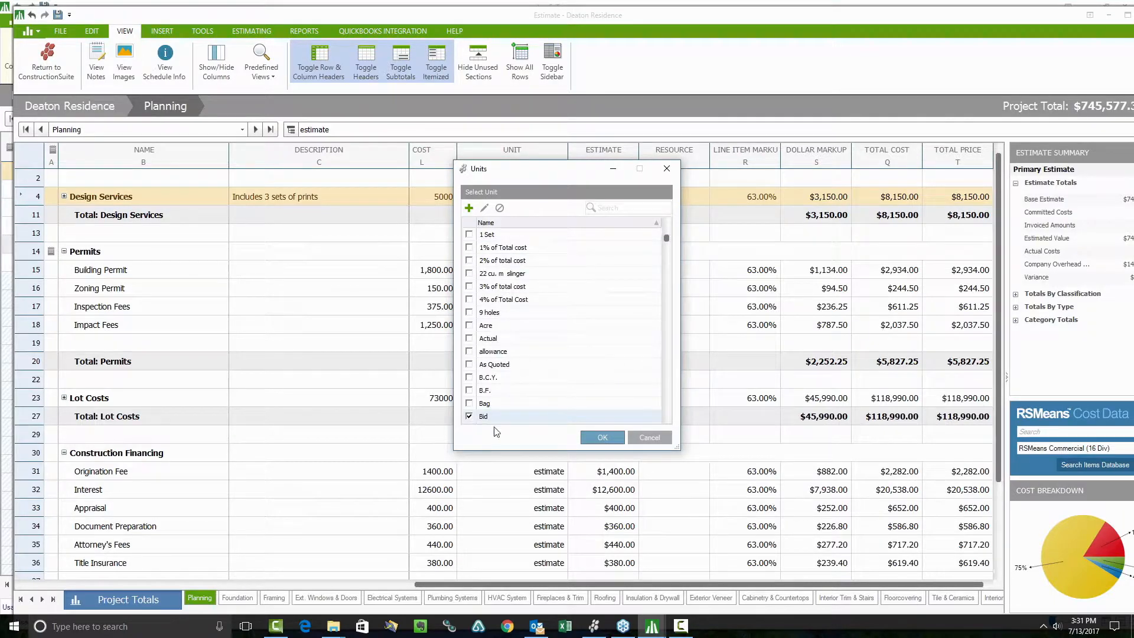
{"action": "left_click", "coordinate": [619, 438]}
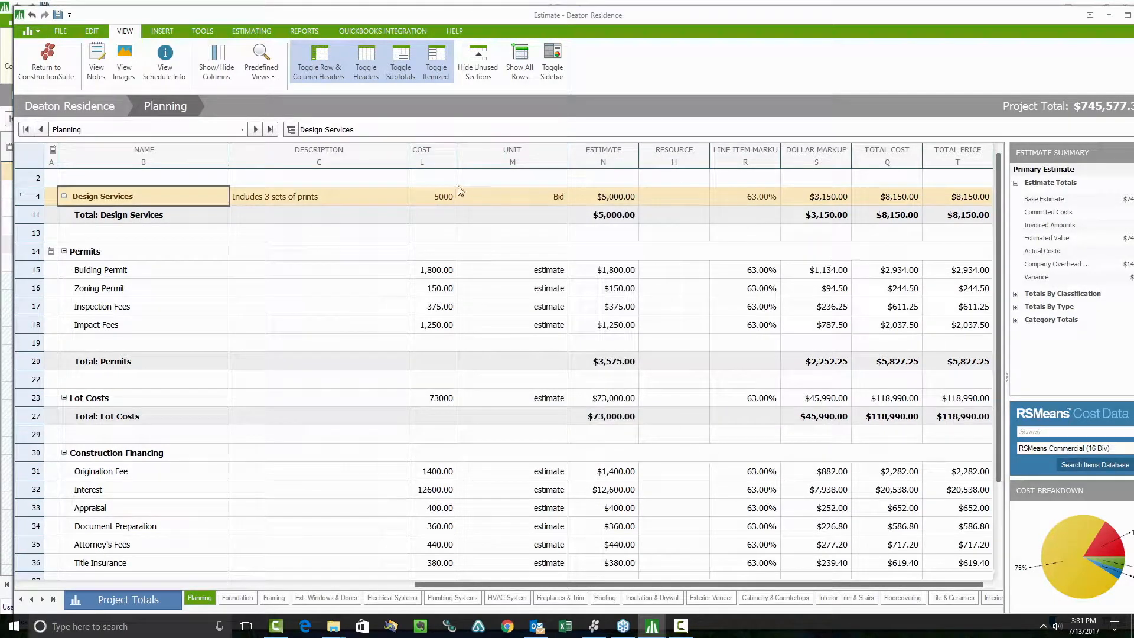
Assign Nabors & Associates from the contact list as the resource for Design Services.
{"action": "double_click", "coordinate": [654, 197]}
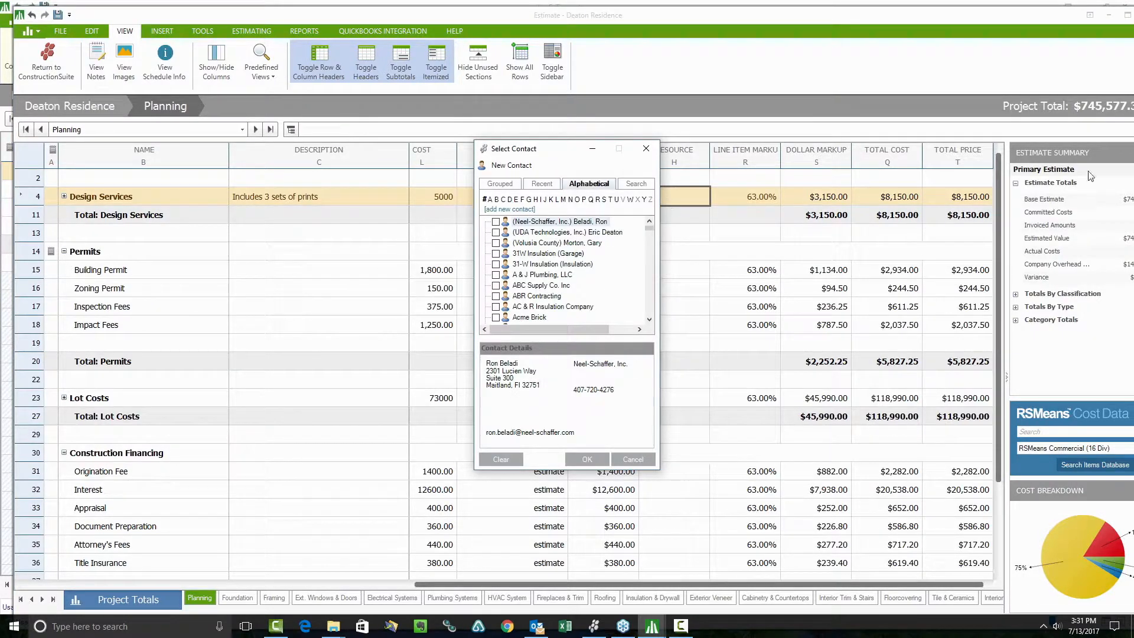
{"action": "left_click", "coordinate": [570, 199]}
{"action": "left_click", "coordinate": [496, 222]}
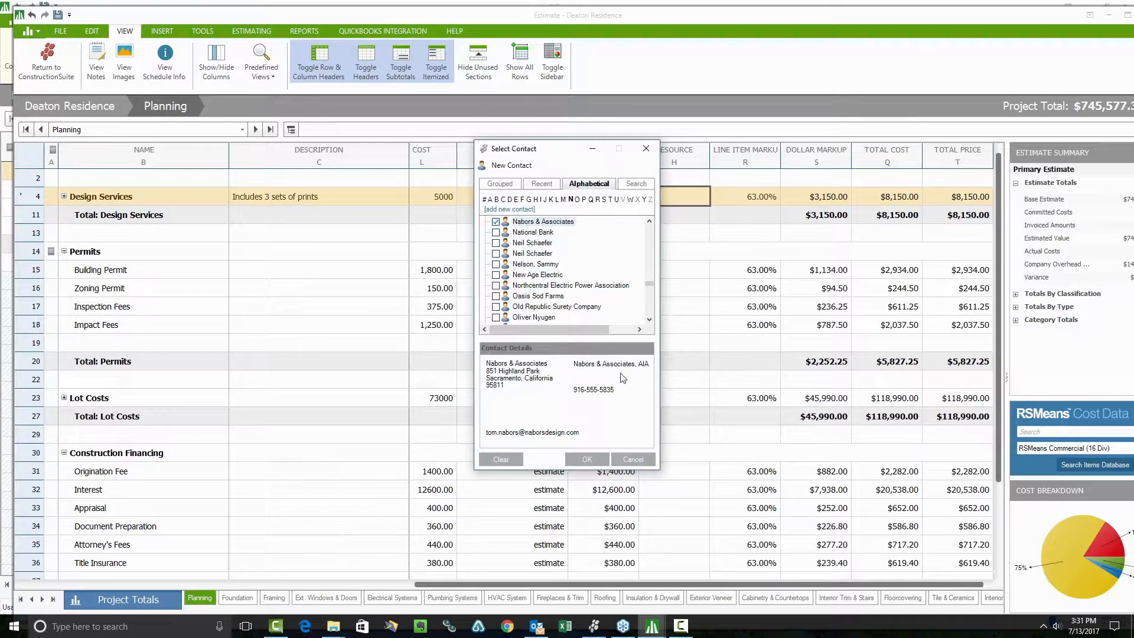
{"action": "left_click", "coordinate": [587, 458]}
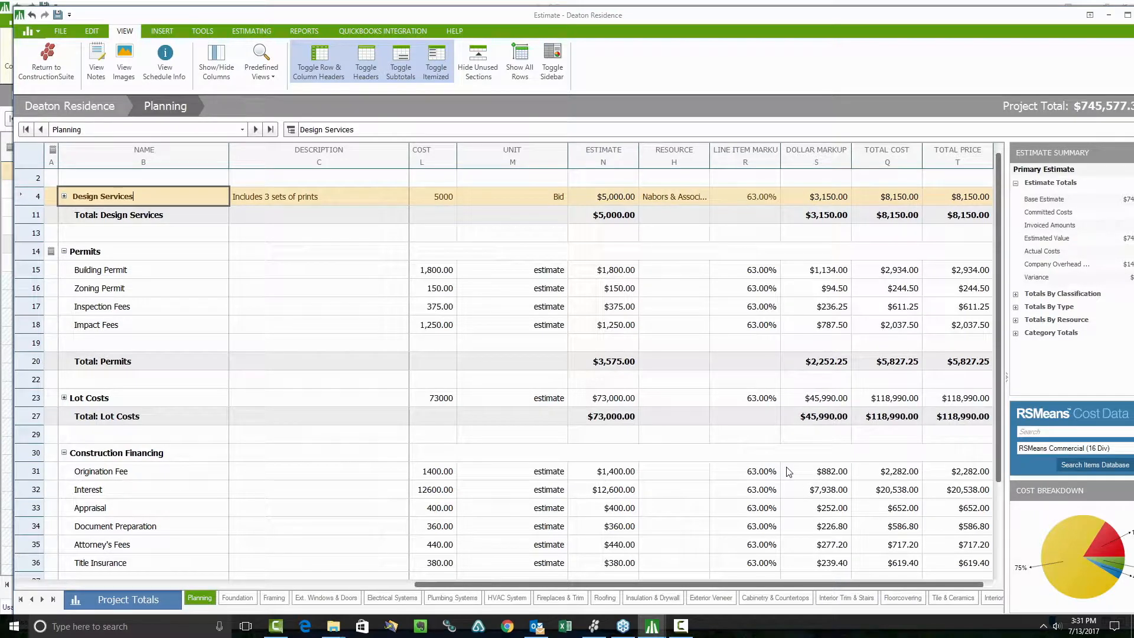
From the Design Services line item markup, open the classification markups and set the material markup to 10 percent.
{"action": "double_click", "coordinate": [576, 15]}
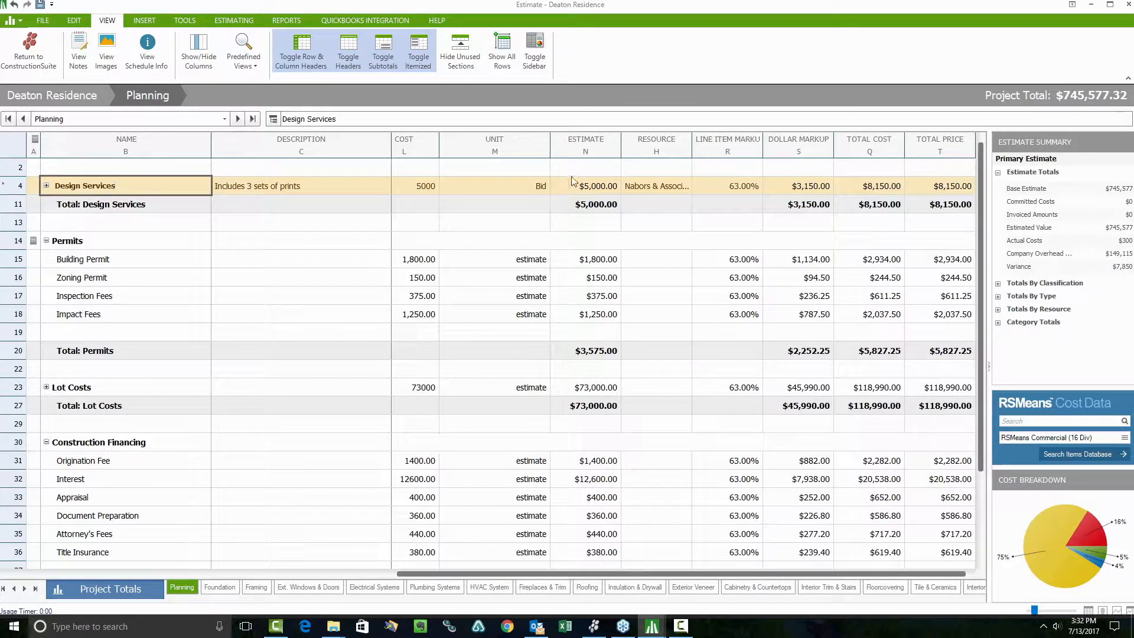
{"action": "double_click", "coordinate": [693, 187]}
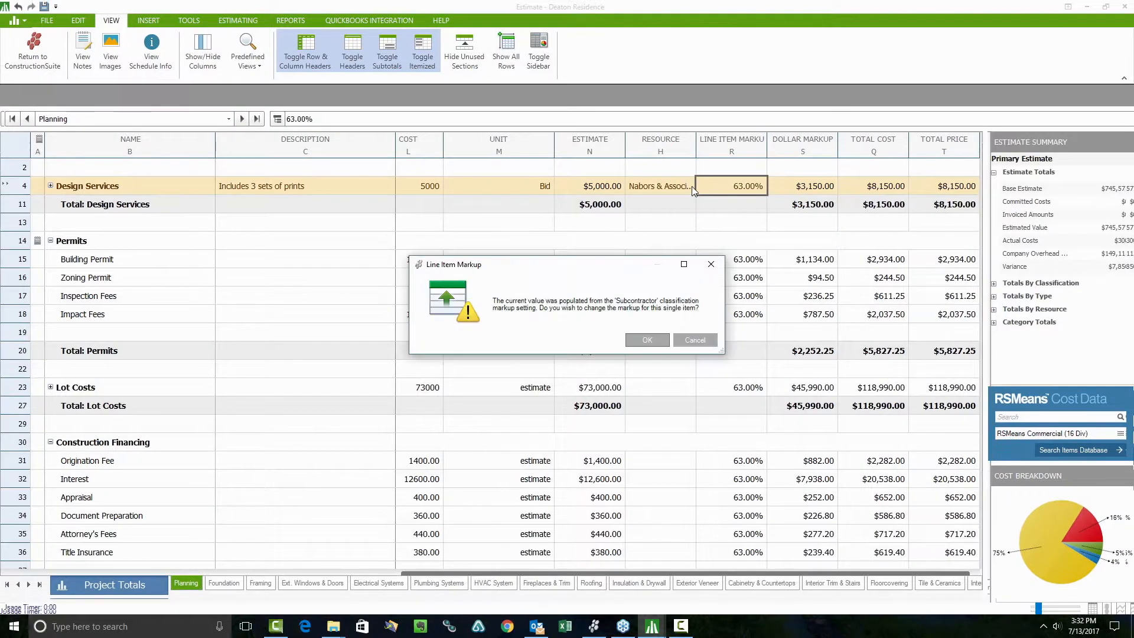
{"action": "left_click", "coordinate": [654, 337]}
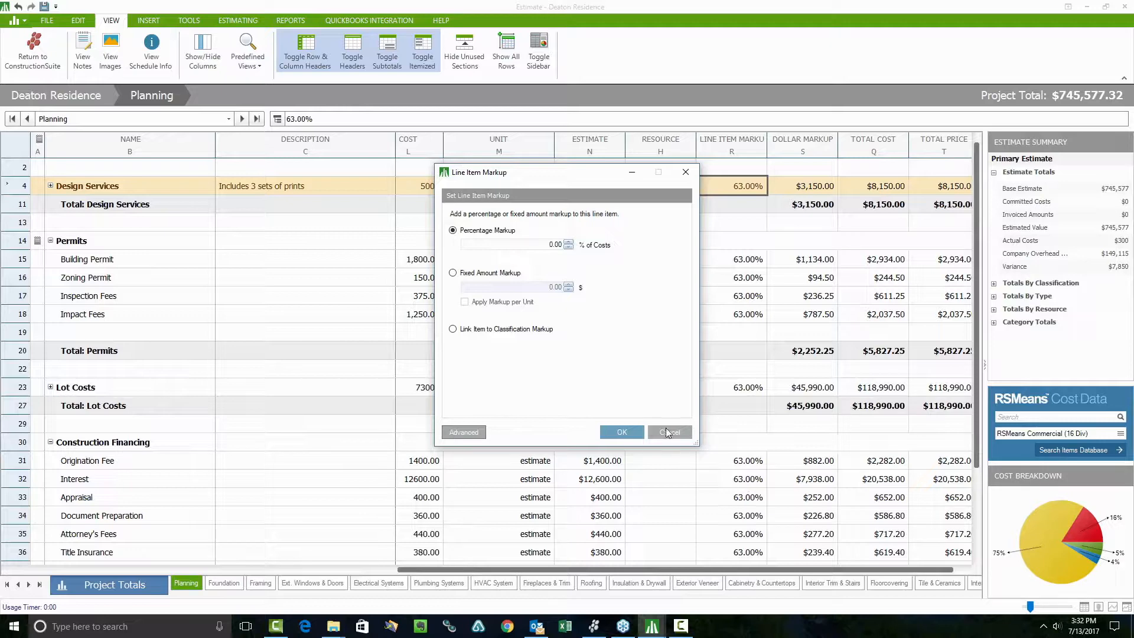
{"action": "left_click", "coordinate": [458, 432]}
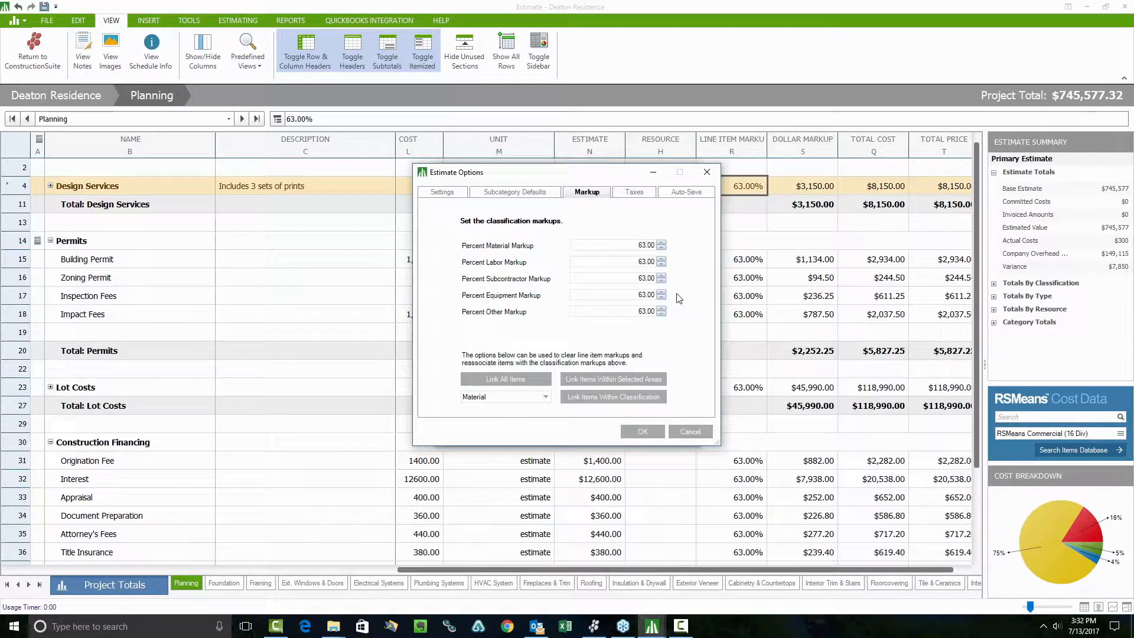
{"action": "double_click", "coordinate": [635, 247]}
{"action": "type", "text": "10"}
{"action": "left_click", "coordinate": [641, 263]}
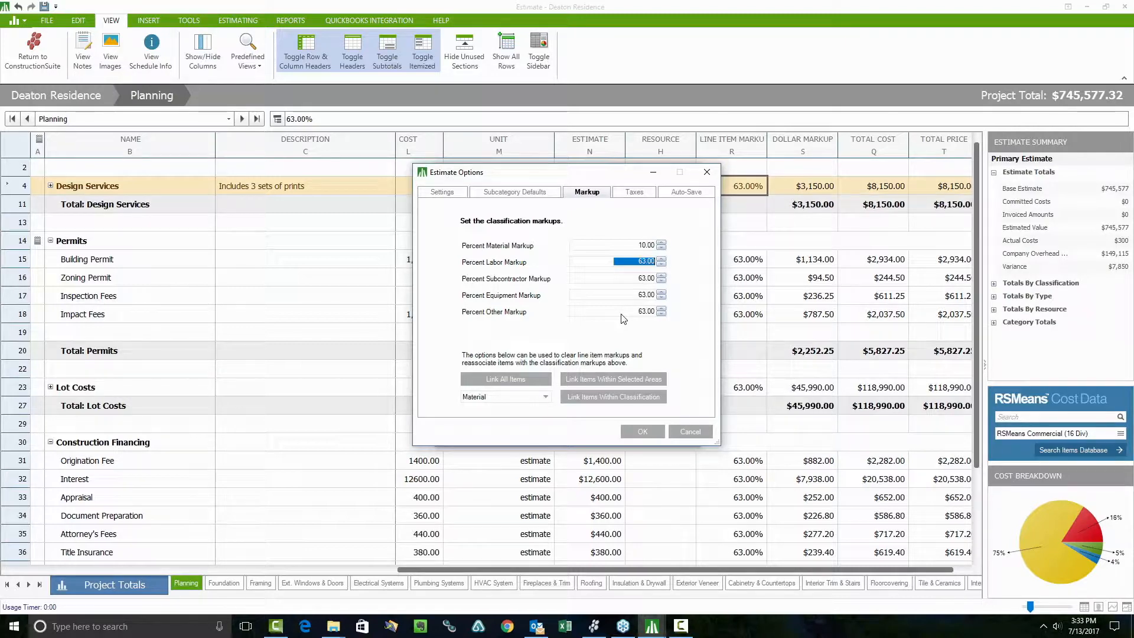
Set the classification markups to 15 percent for subcontractor, 20 percent for equipment and 0 for other, and apply them.
{"action": "left_click", "coordinate": [616, 278]}
{"action": "type", "text": "15."}
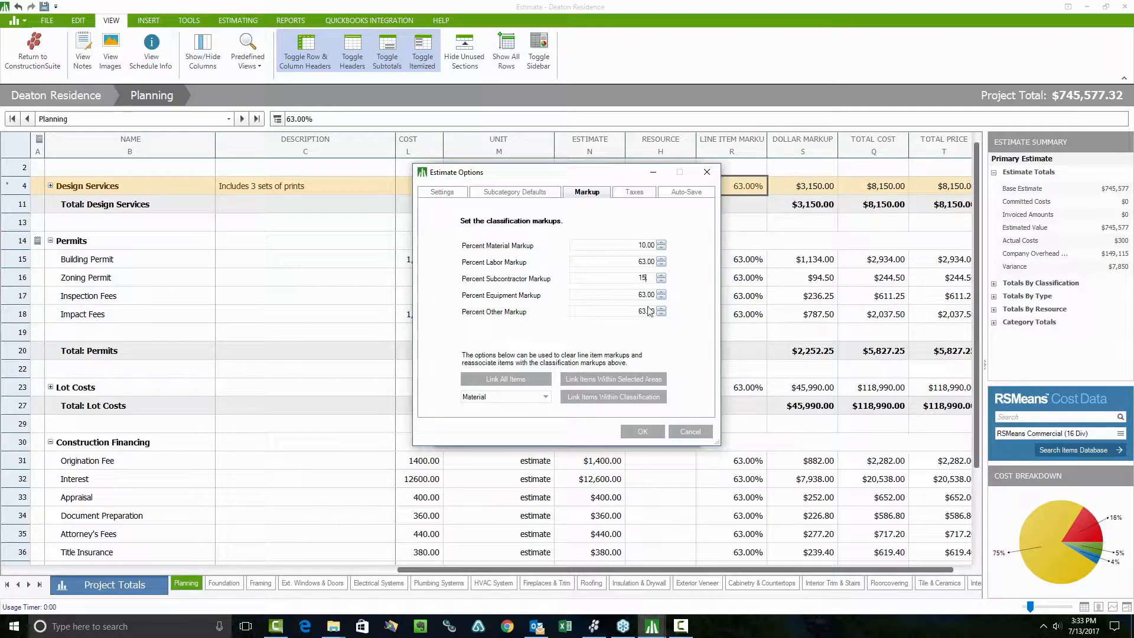
{"action": "left_click", "coordinate": [627, 301]}
{"action": "type", "text": "20"}
{"action": "key", "text": "Tab"}
{"action": "type", "text": "0"}
{"action": "left_click", "coordinate": [642, 432]}
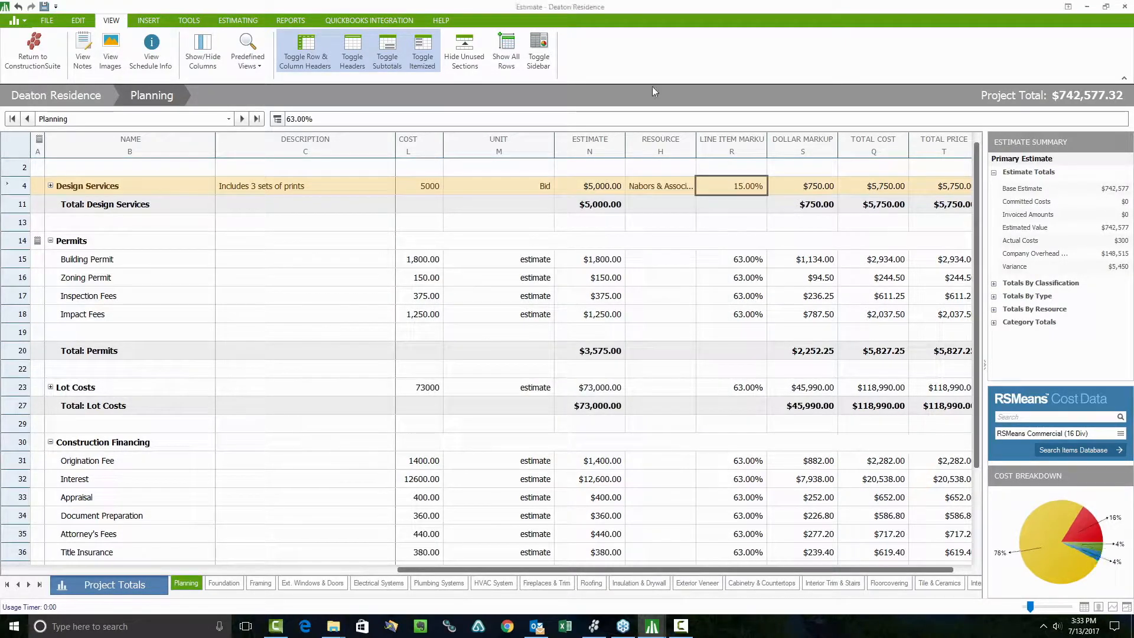
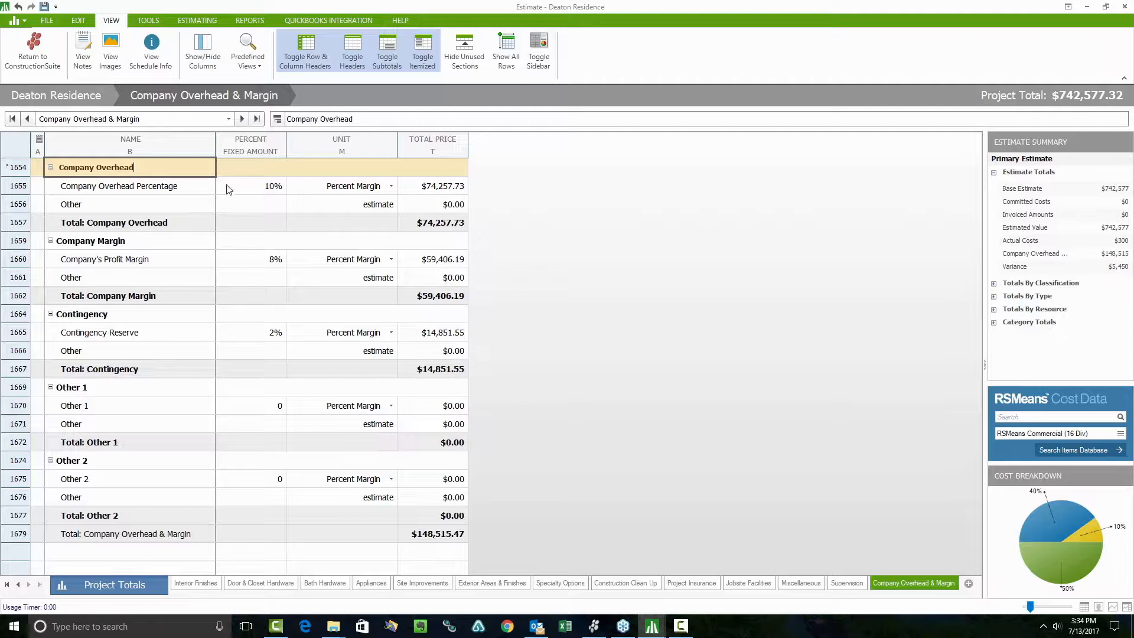
Set the Company Overhead Percentage, Company's Profit Margin and Contingency Reserve each to 0%.
{"action": "left_click", "coordinate": [384, 188]}
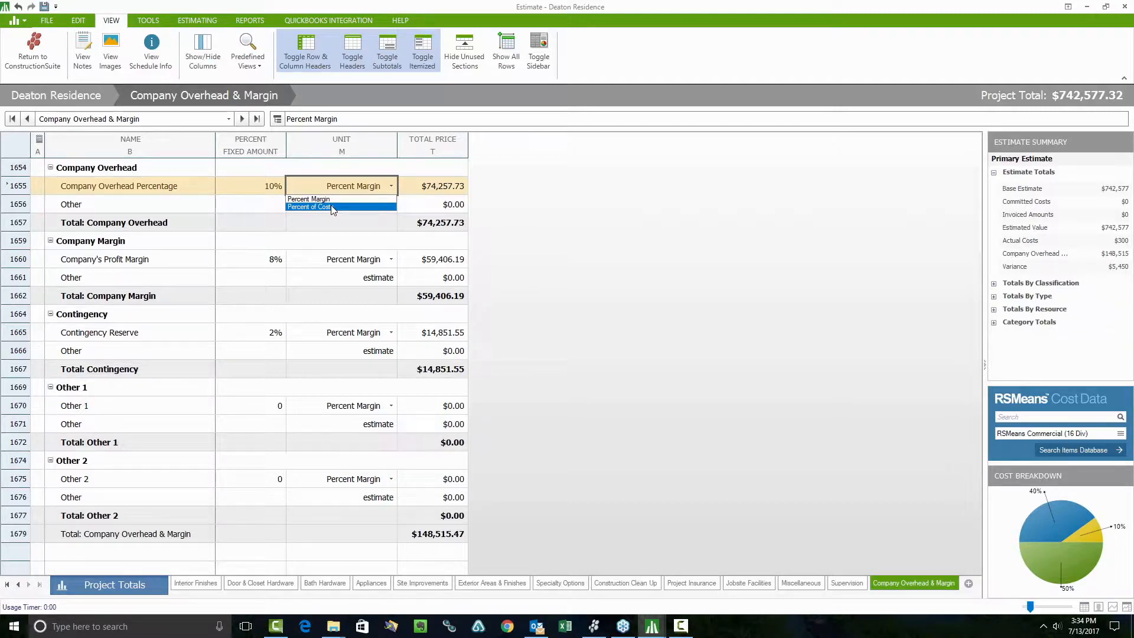
{"action": "key", "text": "Escape"}
{"action": "left_click", "coordinate": [264, 189]}
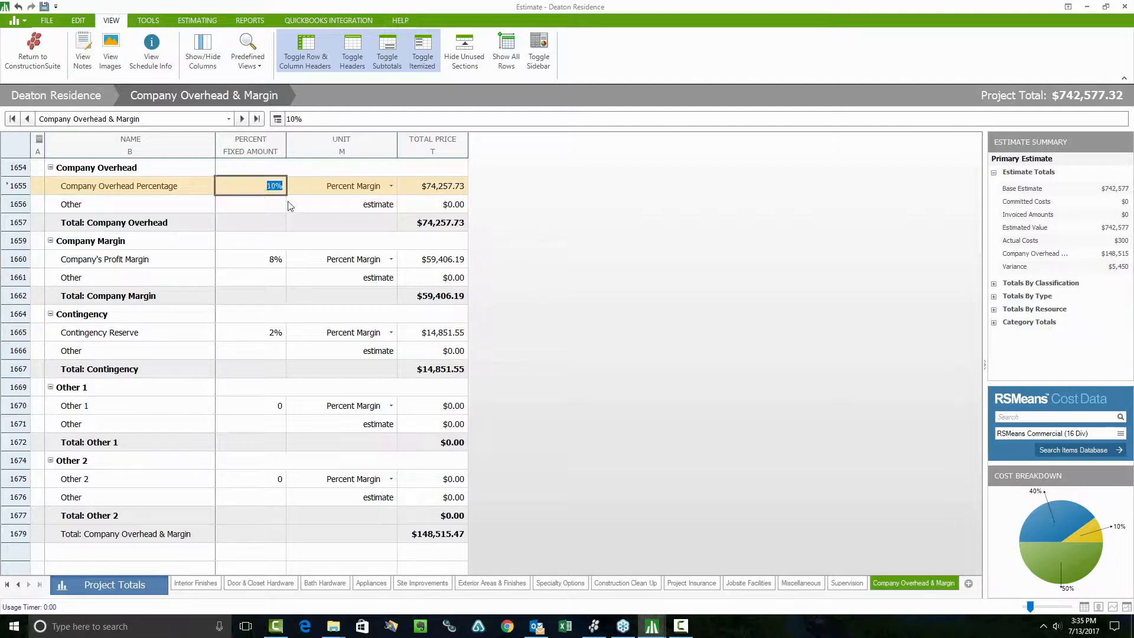
{"action": "type", "text": "0"}
{"action": "key", "text": "Return"}
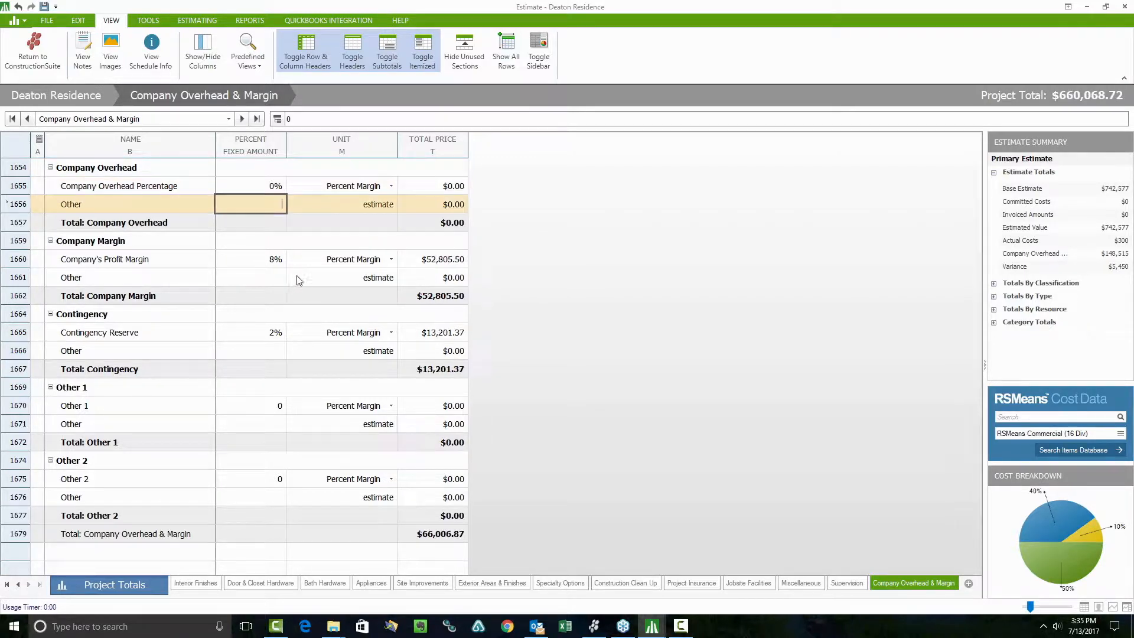
{"action": "key", "text": "Return"}
{"action": "type", "text": "0"}
{"action": "key", "text": "Return"}
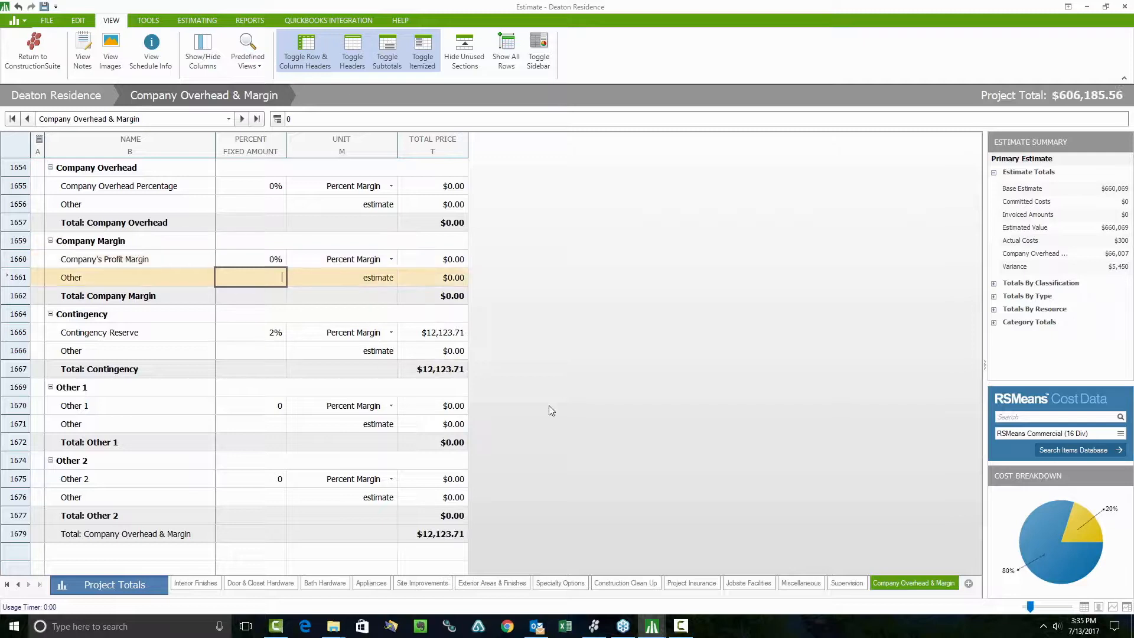
{"action": "key", "text": "Return"}
{"action": "type", "text": "0"}
{"action": "key", "text": "Return"}
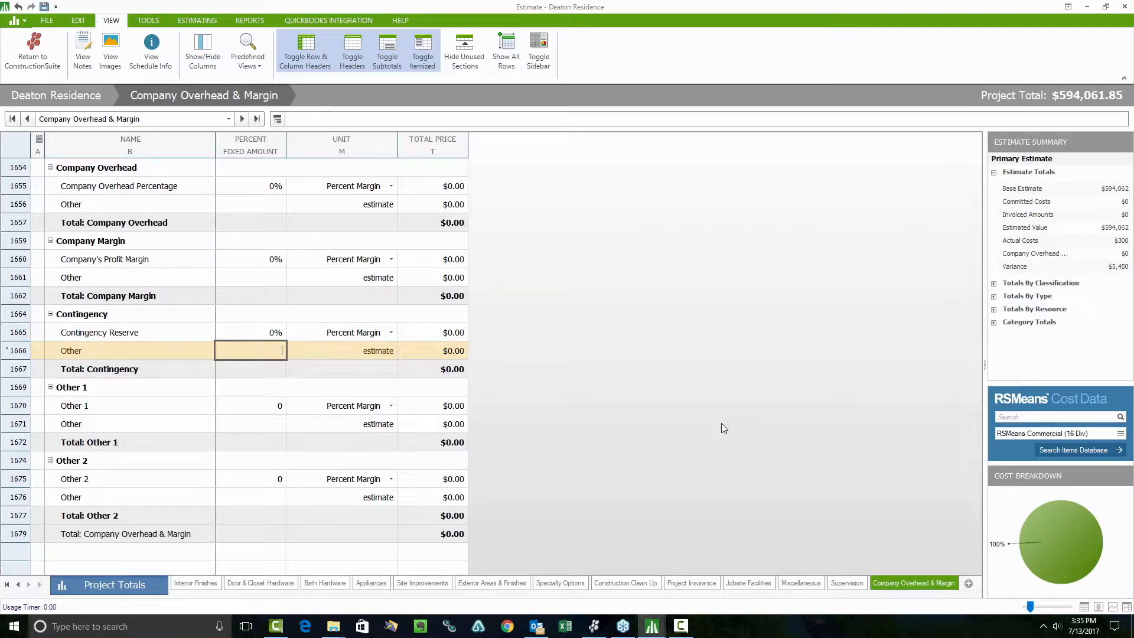
Set the Company Overhead Percentage's unit to Percent of Costs and its value to 20%.
{"action": "left_click", "coordinate": [390, 186]}
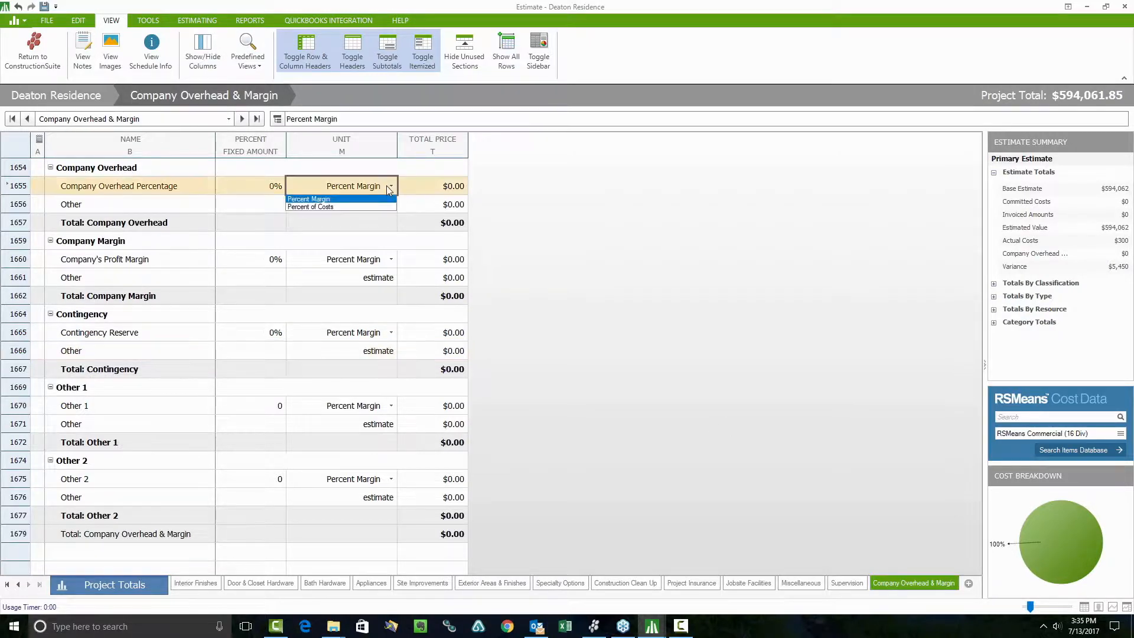
{"action": "left_click", "coordinate": [323, 206]}
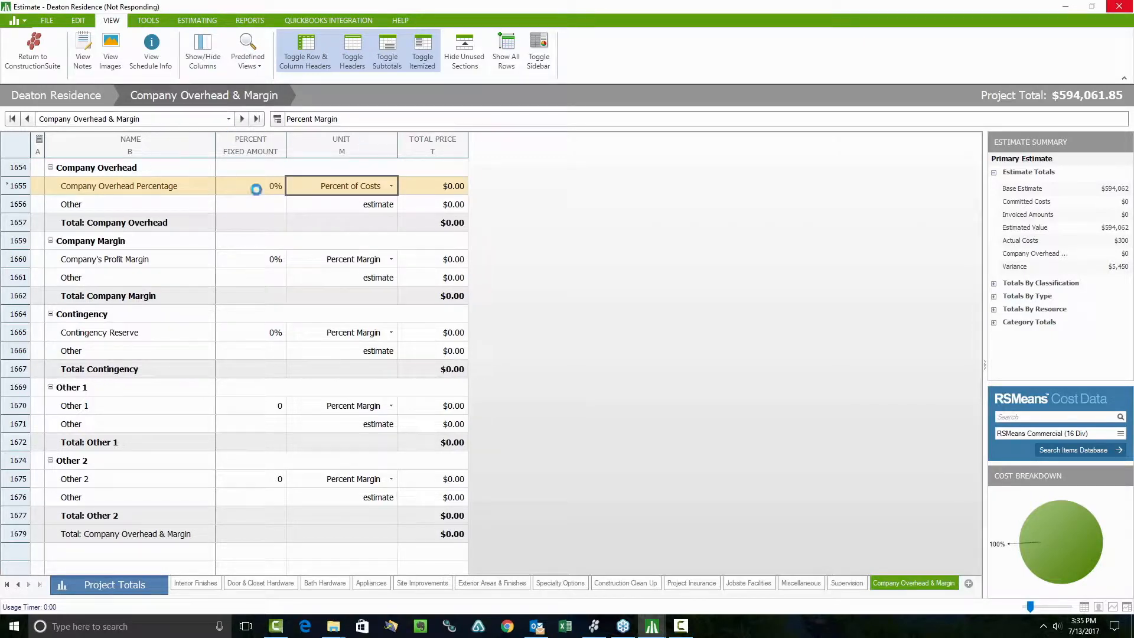
{"action": "left_click", "coordinate": [275, 186]}
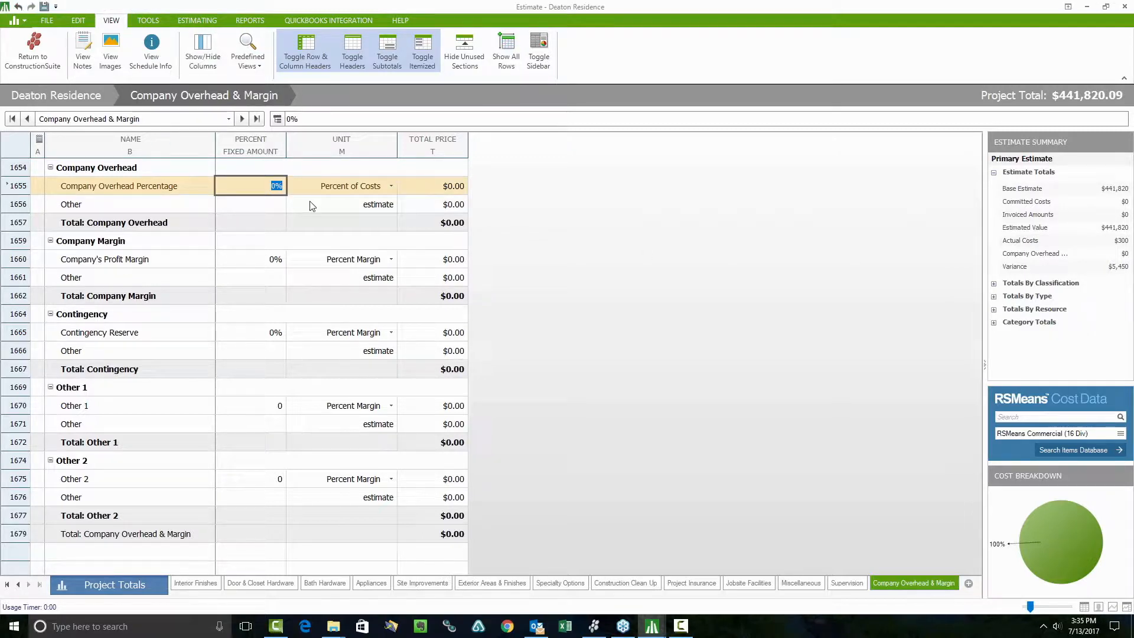
{"action": "type", "text": "20"}
{"action": "key", "text": "Return"}
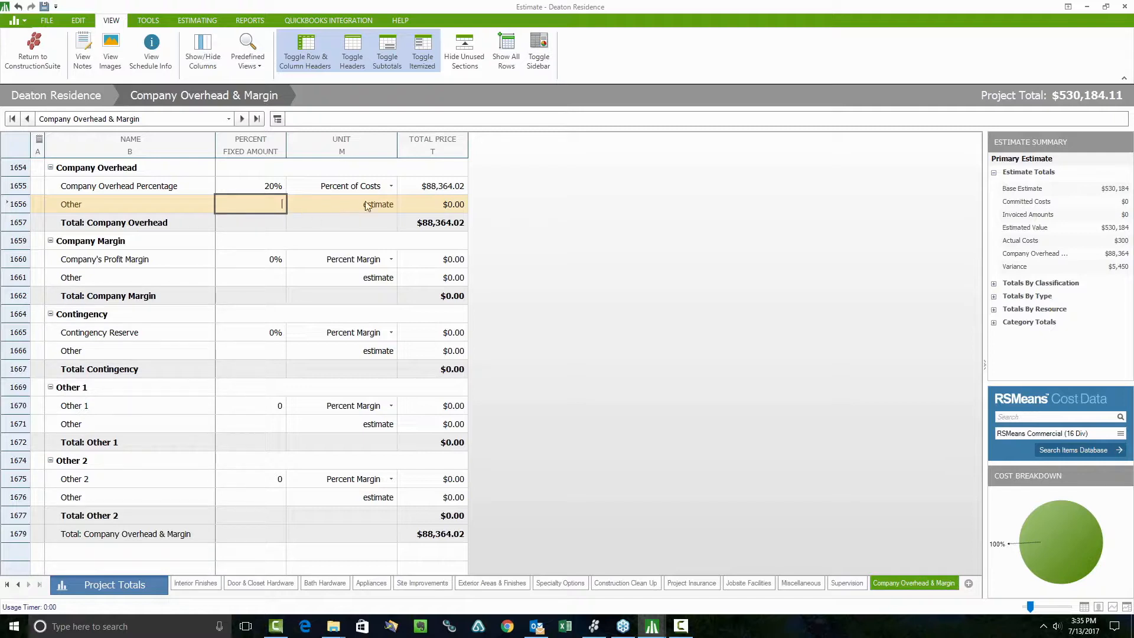
Switch the Company Overhead Percentage's unit to Percent Margin and set the Company's Profit Margin to 10%.
{"action": "left_click", "coordinate": [390, 186]}
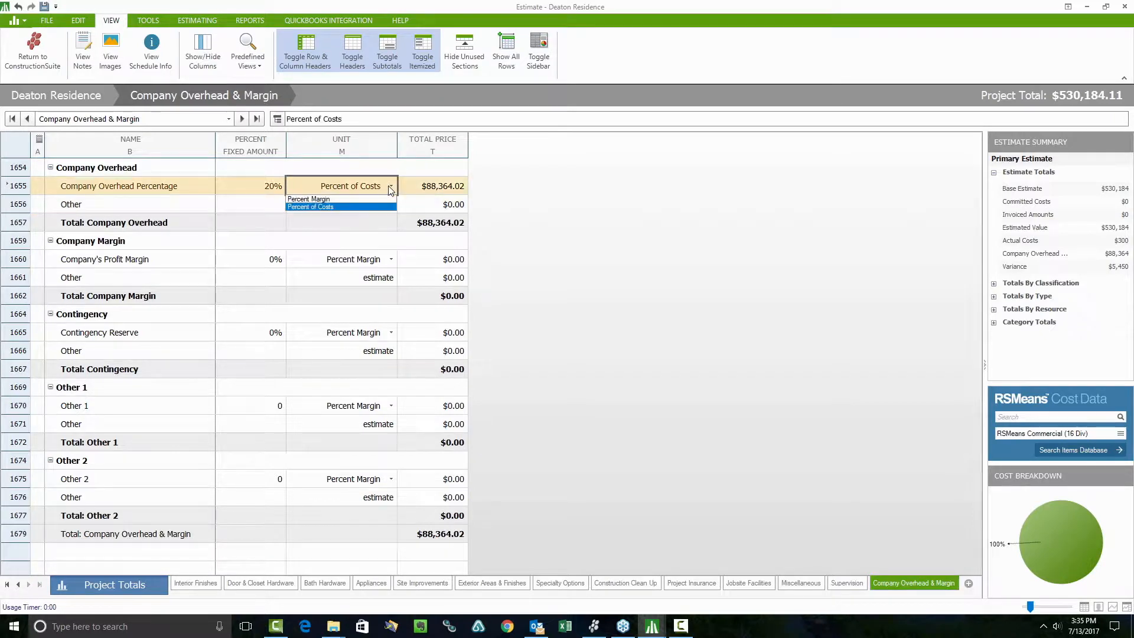
{"action": "left_click", "coordinate": [328, 200]}
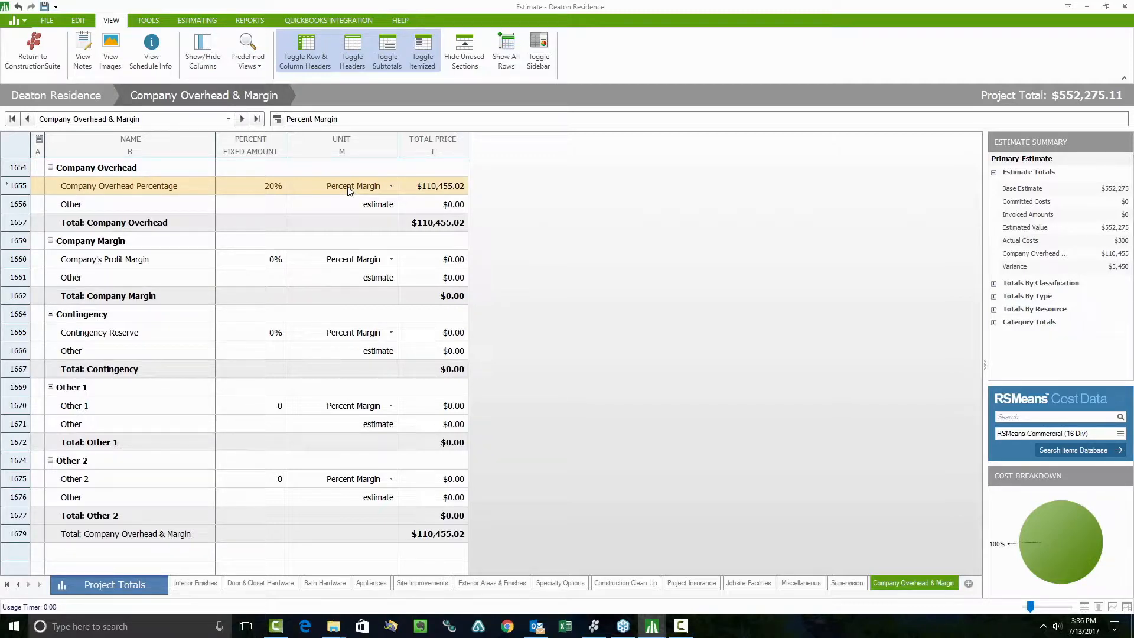
{"action": "left_click", "coordinate": [272, 260]}
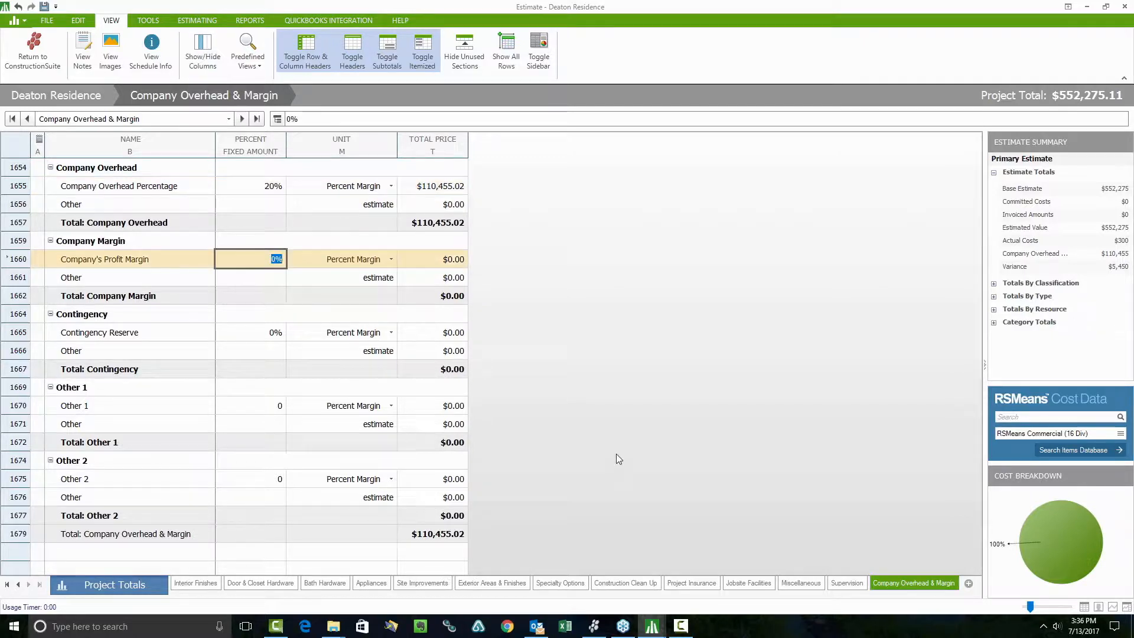
{"action": "type", "text": "10"}
{"action": "key", "text": "Return"}
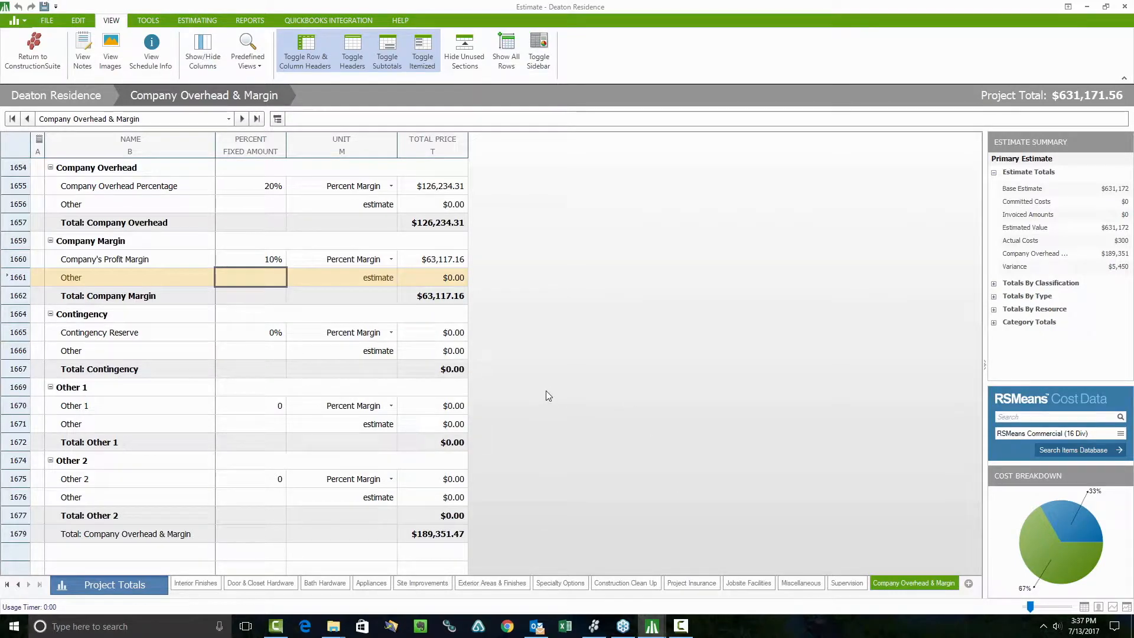
Show the Project Totals sheet slightly enlarged and bring up the available report commands.
{"action": "left_click", "coordinate": [127, 584]}
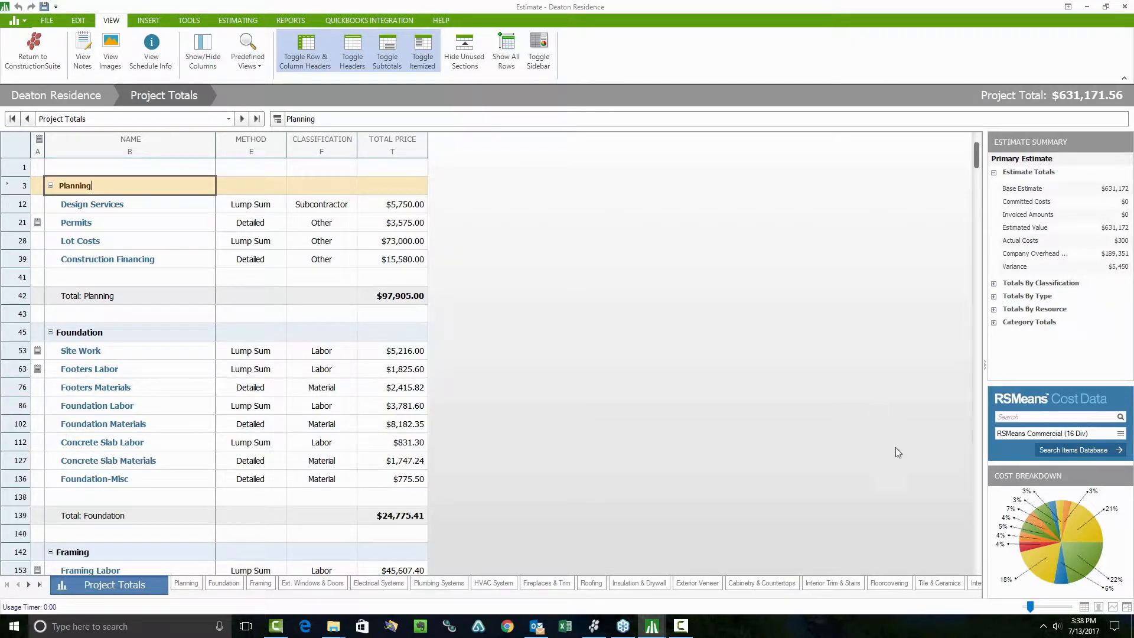
{"action": "left_click_drag", "start_coordinate": [1030, 607], "coordinate": [1039, 612]}
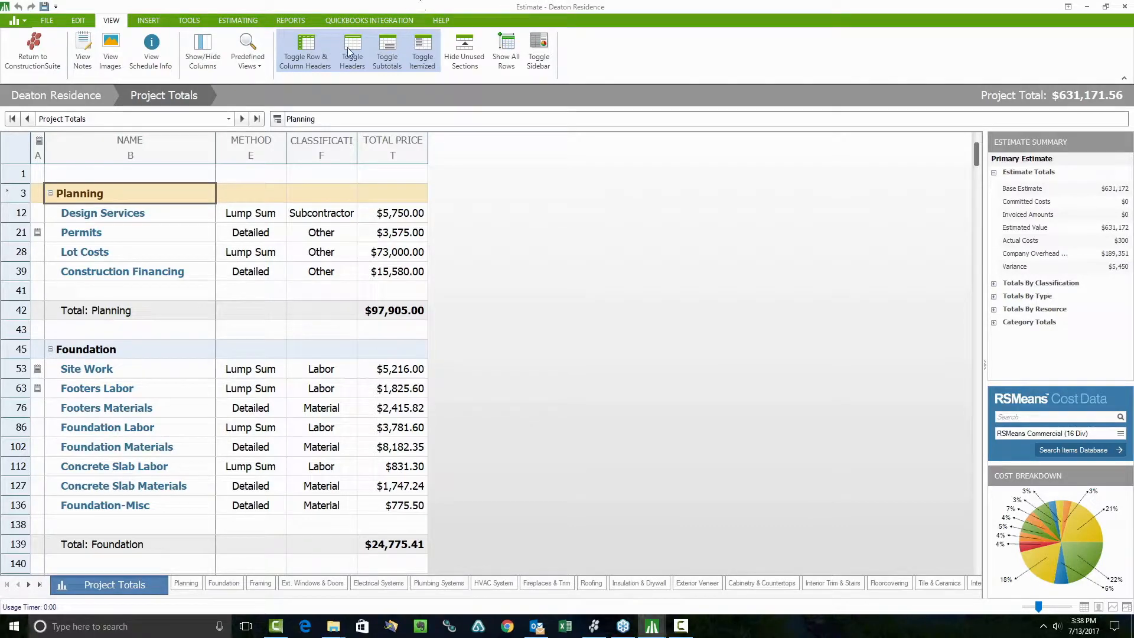
{"action": "left_click", "coordinate": [290, 21]}
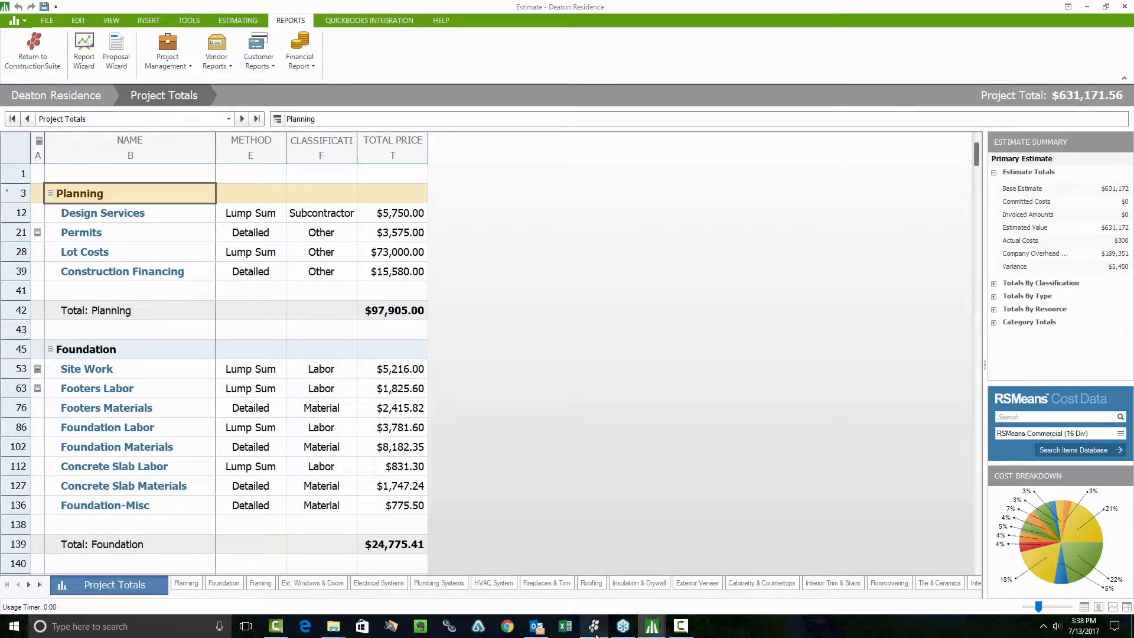
Examine which project management, vendor, customer and financial reports are available for the estimate.
{"action": "mouse_move", "coordinate": [595, 630]}
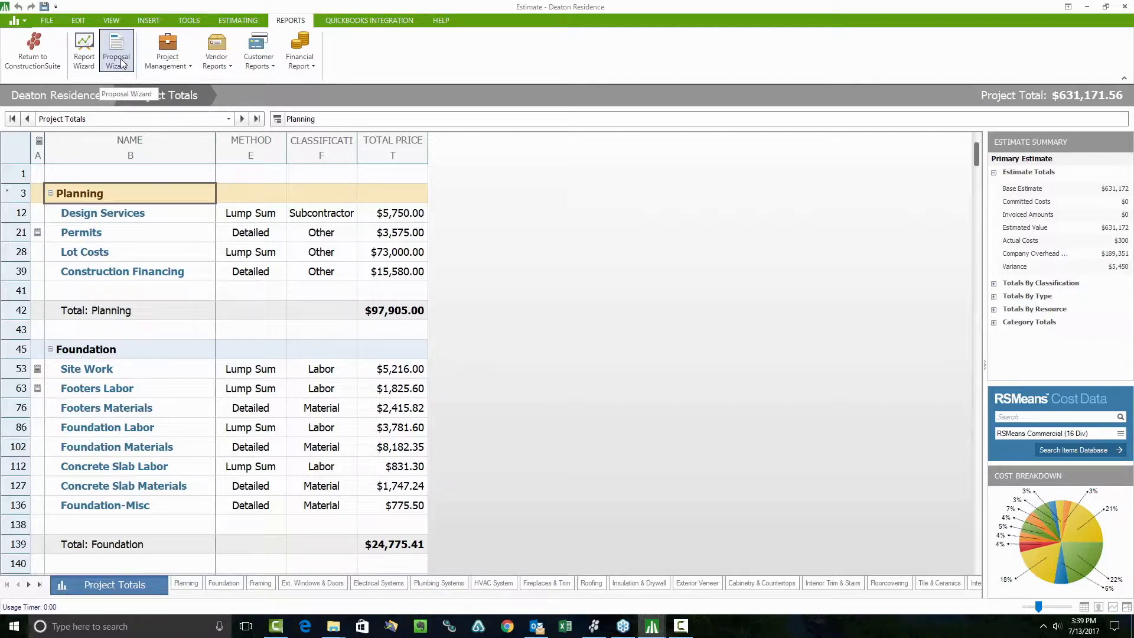
{"action": "left_click", "coordinate": [167, 56]}
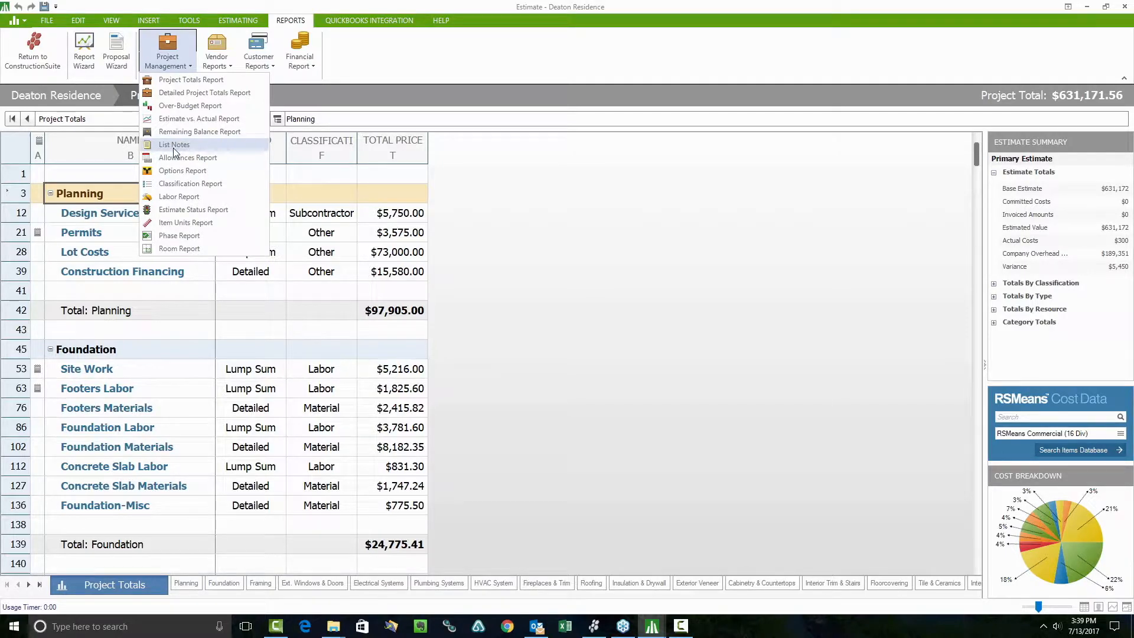
{"action": "left_click", "coordinate": [220, 59]}
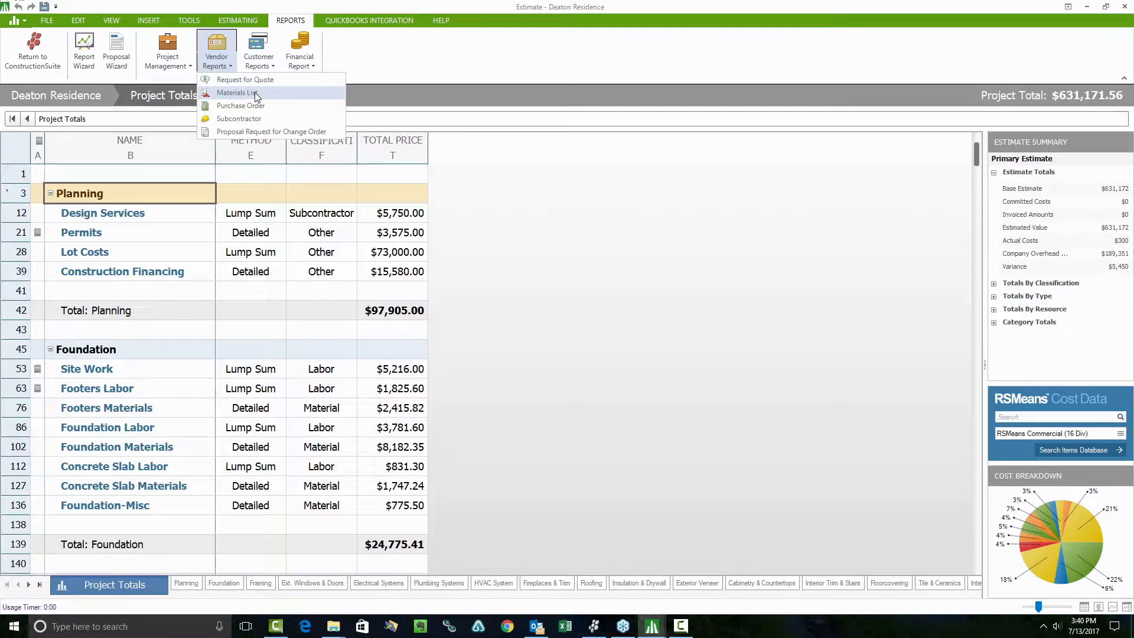
{"action": "left_click", "coordinate": [263, 21]}
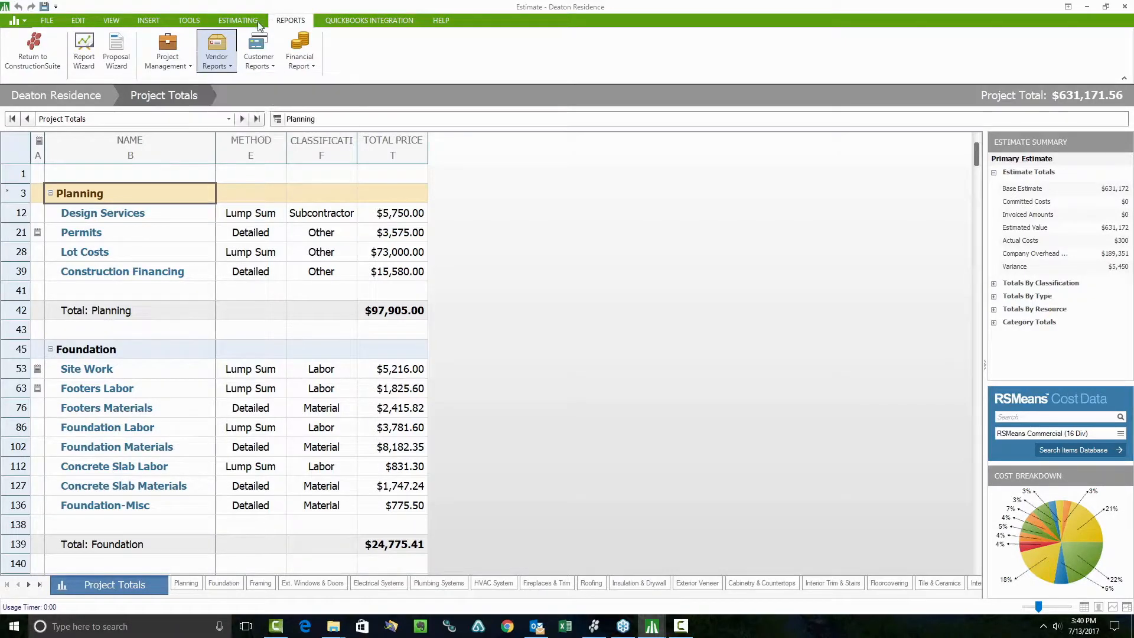
{"action": "left_click", "coordinate": [272, 21]}
{"action": "left_click", "coordinate": [258, 52]}
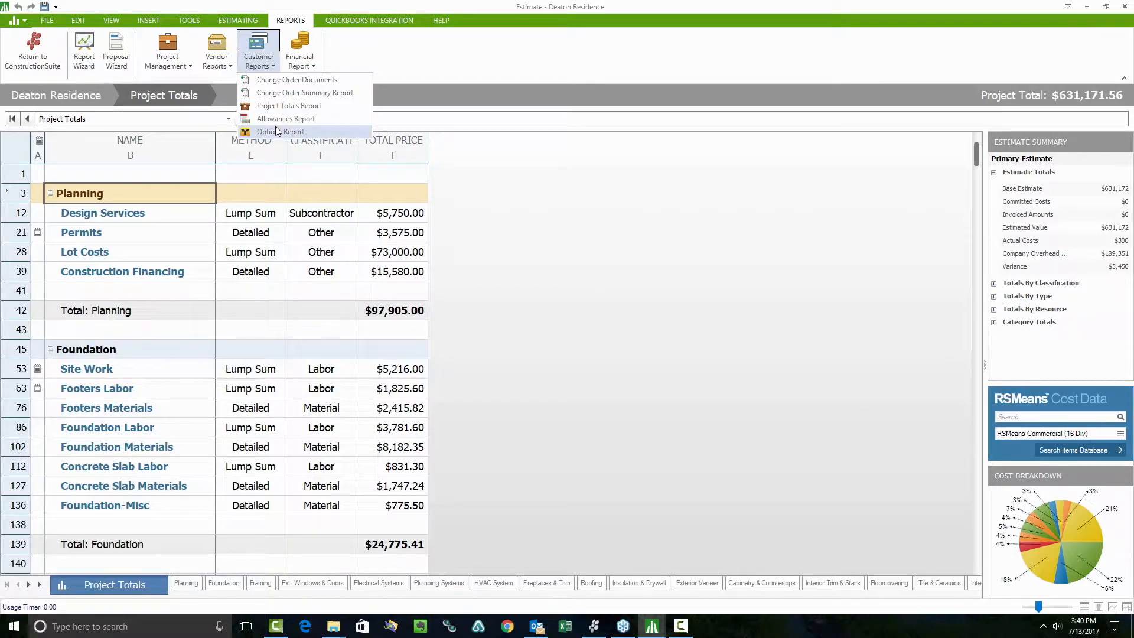
{"action": "left_click", "coordinate": [299, 56]}
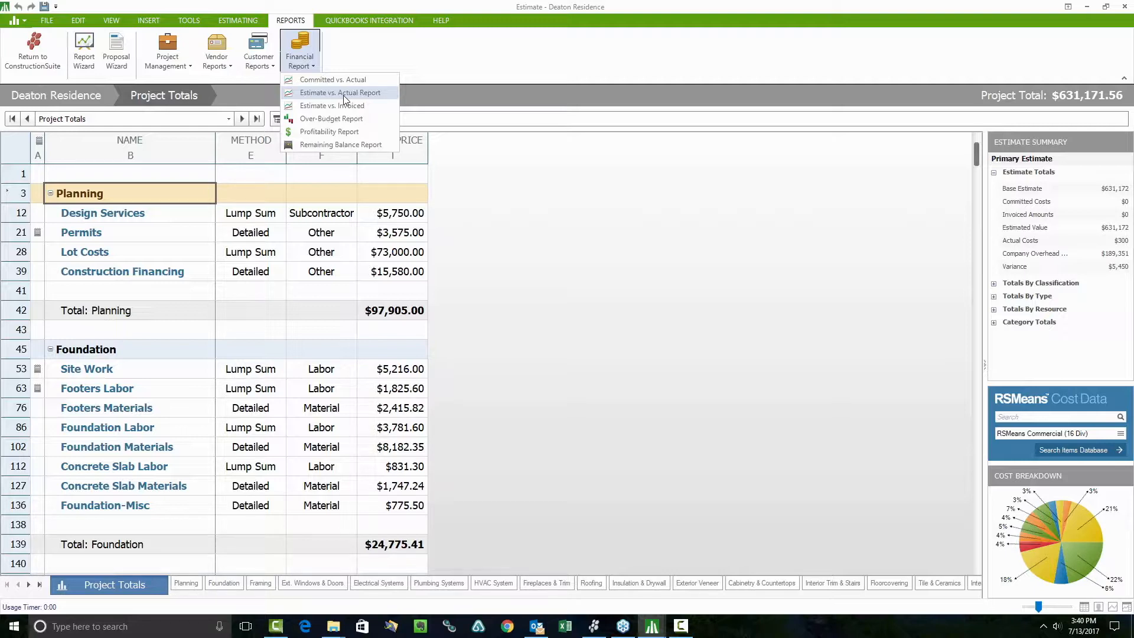
{"action": "left_click", "coordinate": [483, 219]}
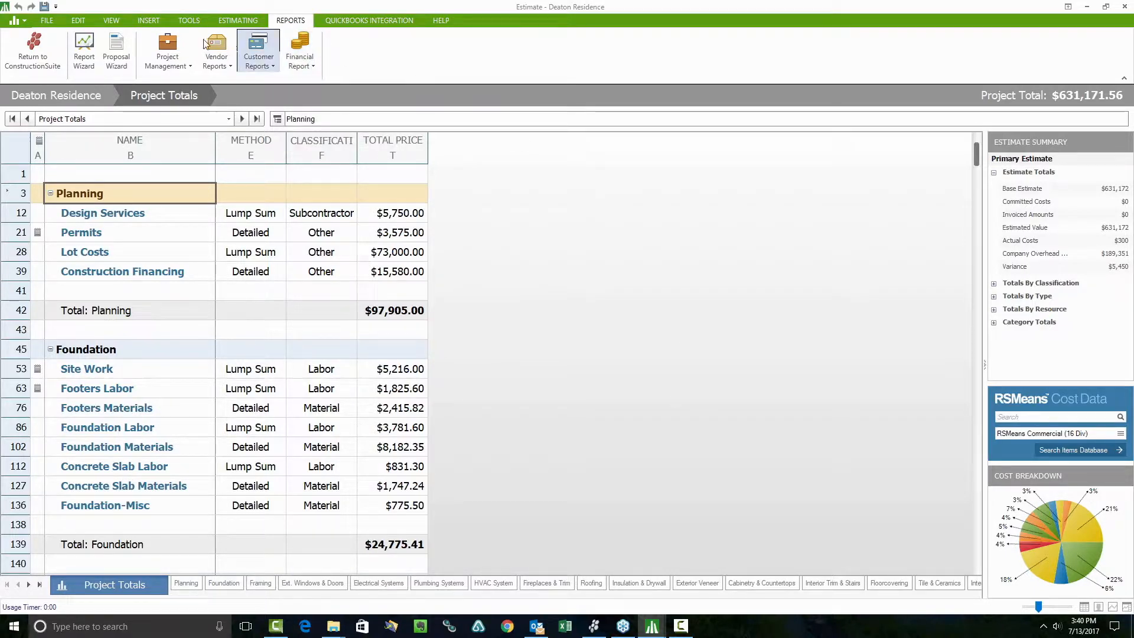
Start a Classification Report from the project management reports and base it on the Equipment classification.
{"action": "left_click", "coordinate": [158, 51]}
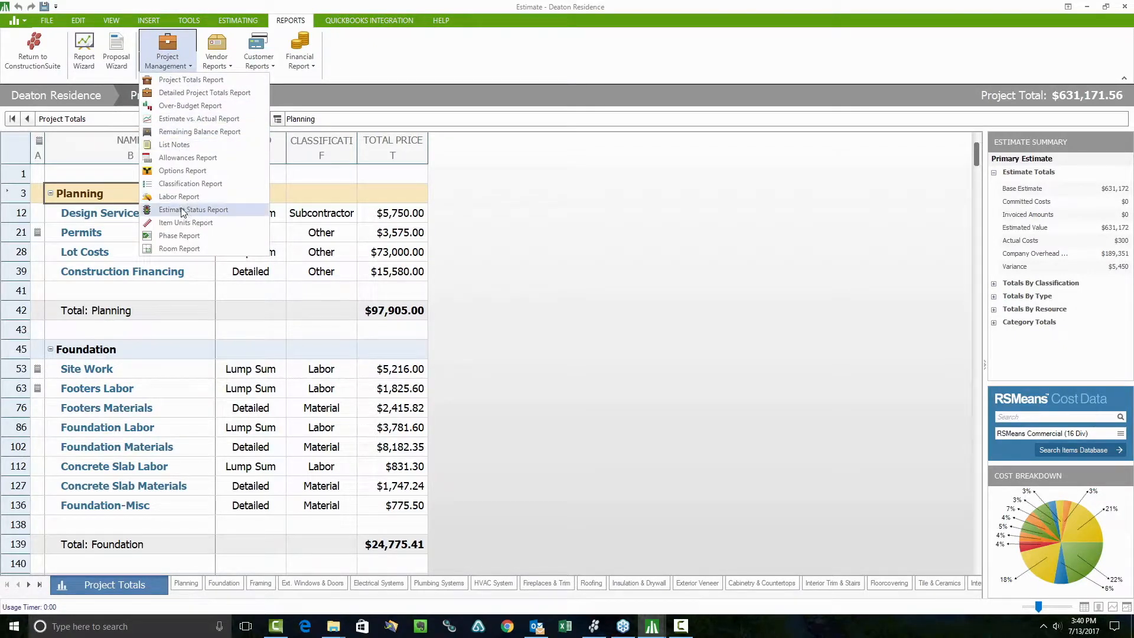
{"action": "left_click", "coordinate": [182, 187]}
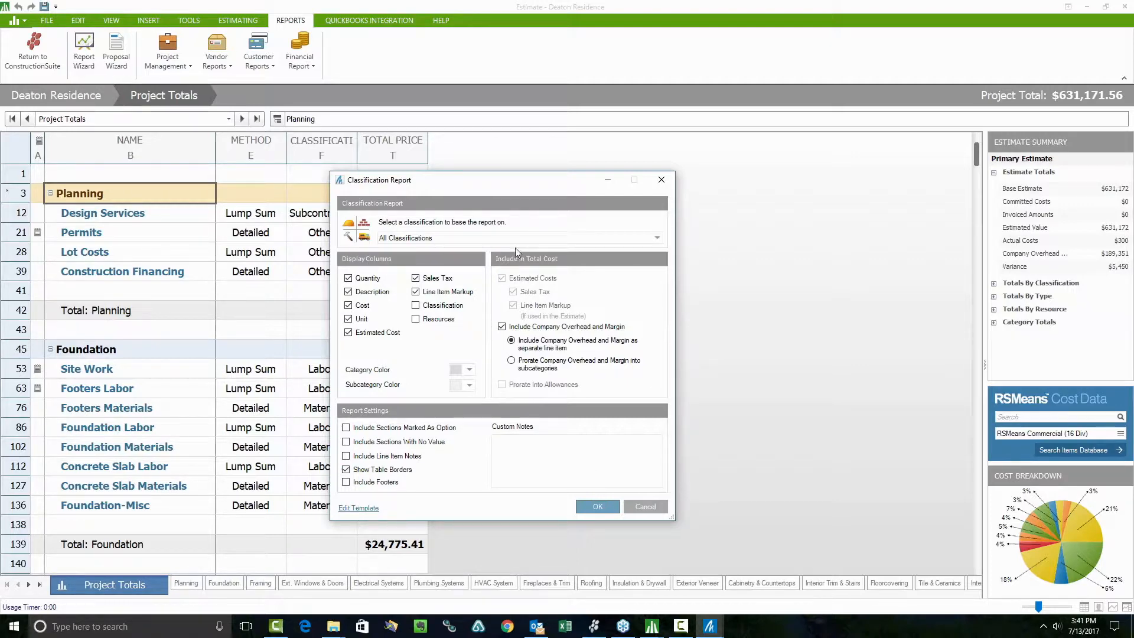
{"action": "left_click_drag", "start_coordinate": [460, 186], "coordinate": [618, 101]}
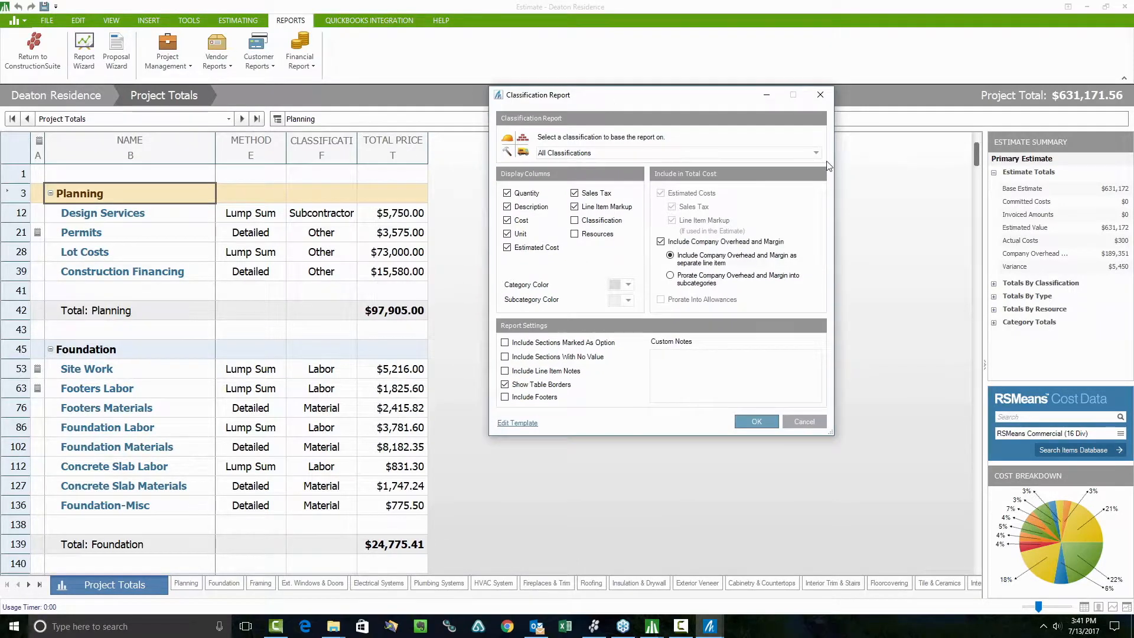
{"action": "left_click", "coordinate": [808, 153]}
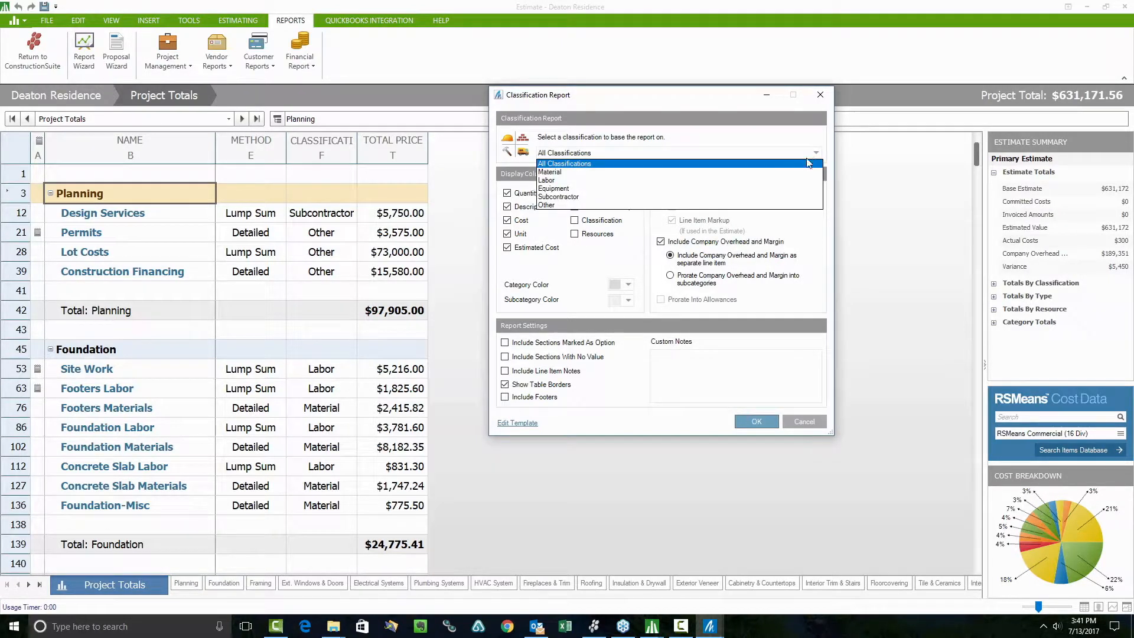
{"action": "left_click", "coordinate": [568, 189]}
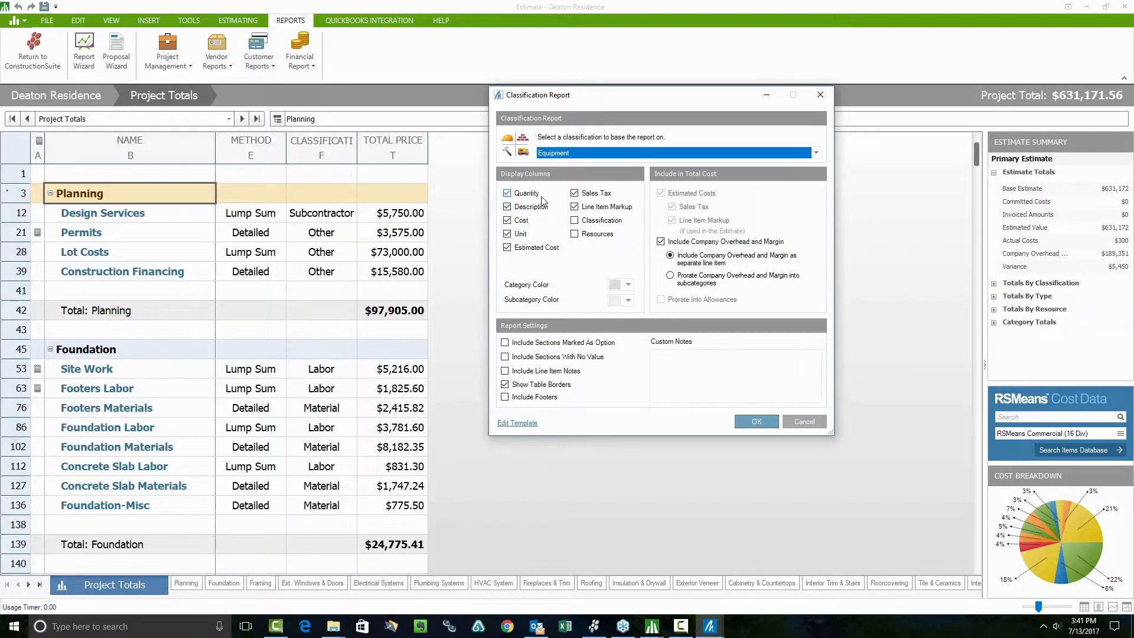
Leave the Sales Tax, Line Item Markup and Estimated Cost columns out of the Classification Report.
{"action": "left_click", "coordinate": [575, 194]}
{"action": "left_click", "coordinate": [575, 207]}
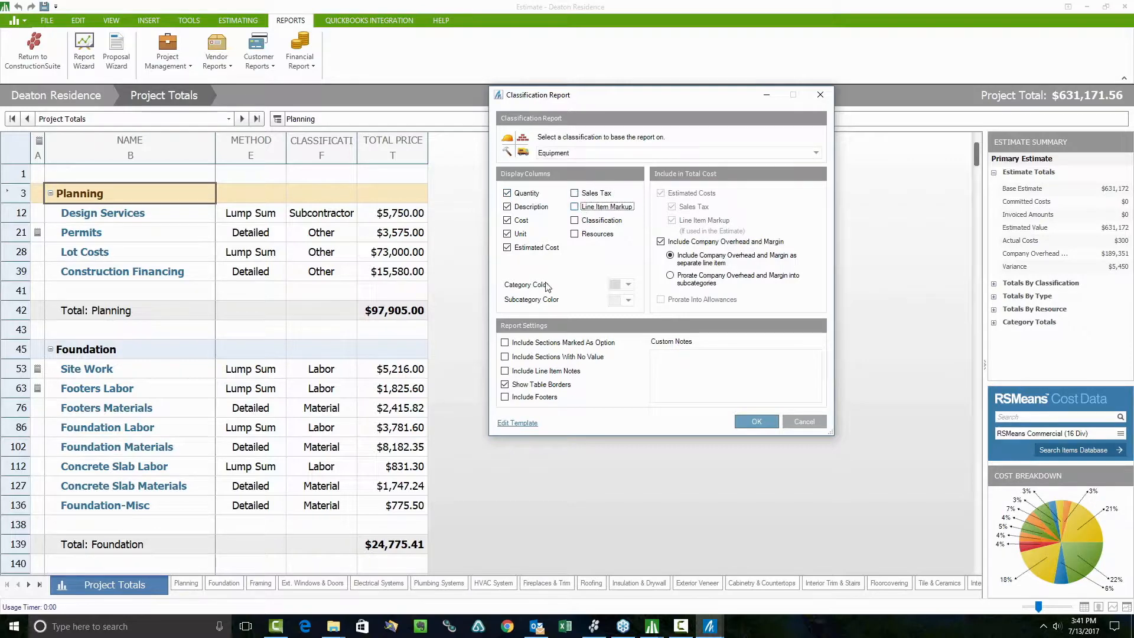
{"action": "left_click", "coordinate": [508, 248]}
Exclude company overhead and margin, line item markup and sales tax from the total cost and generate the report.
{"action": "left_click", "coordinate": [661, 241]}
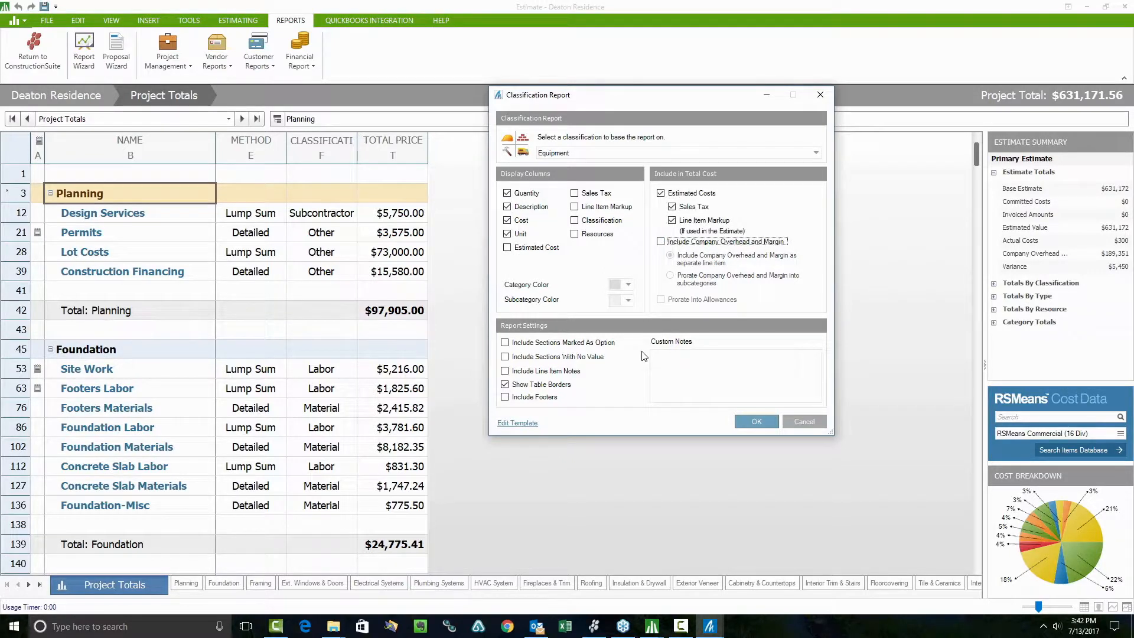
{"action": "left_click", "coordinate": [672, 219]}
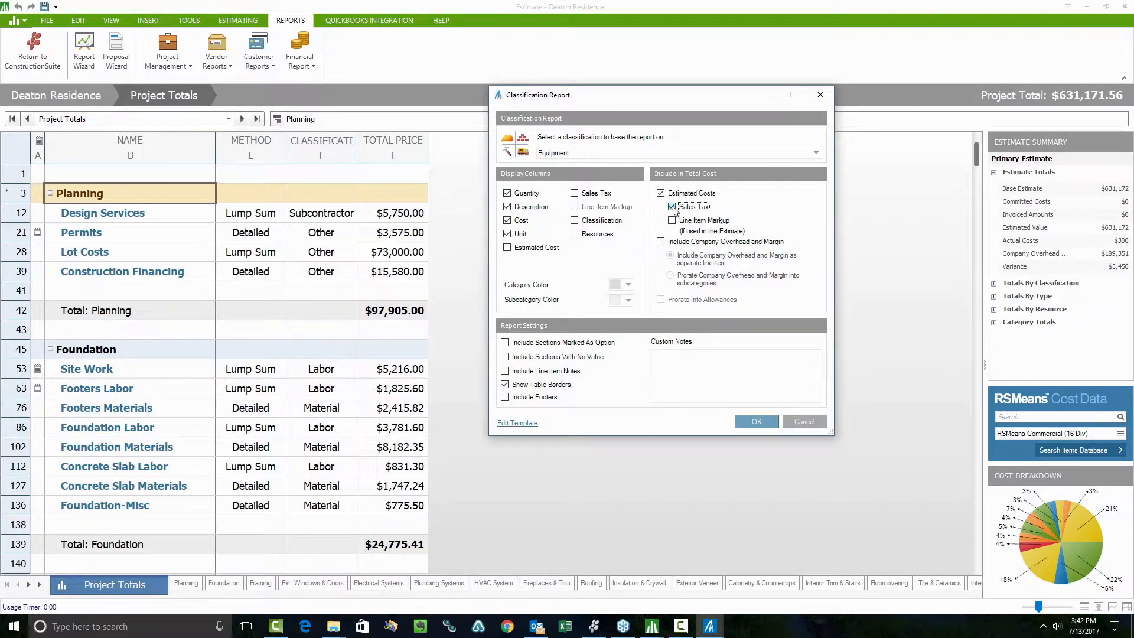
{"action": "left_click", "coordinate": [672, 206]}
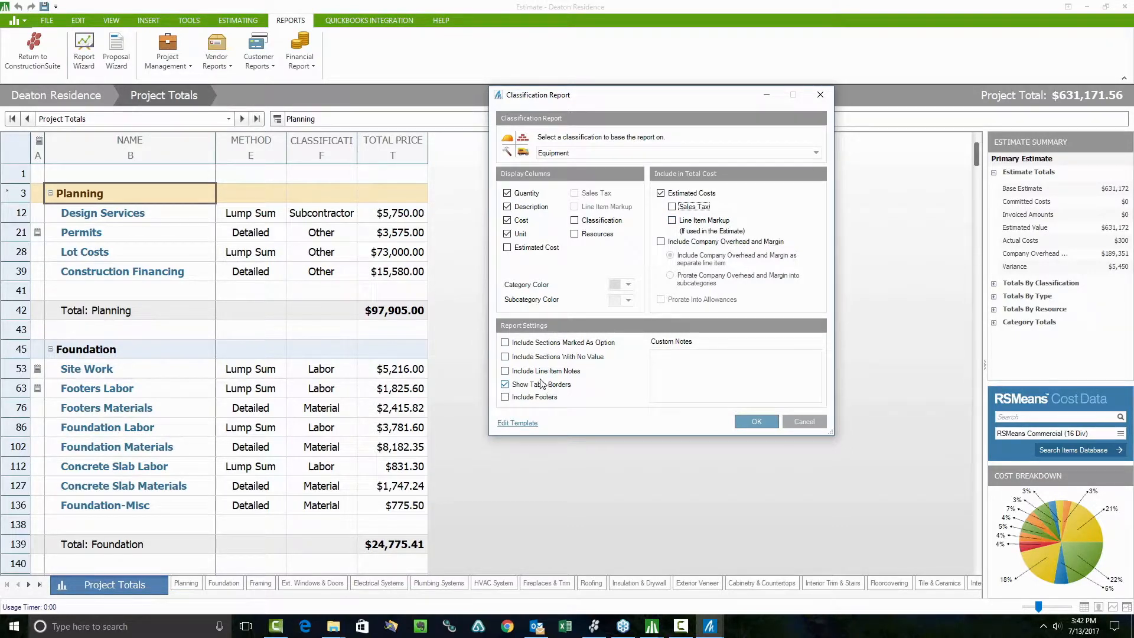
{"action": "left_click", "coordinate": [755, 422]}
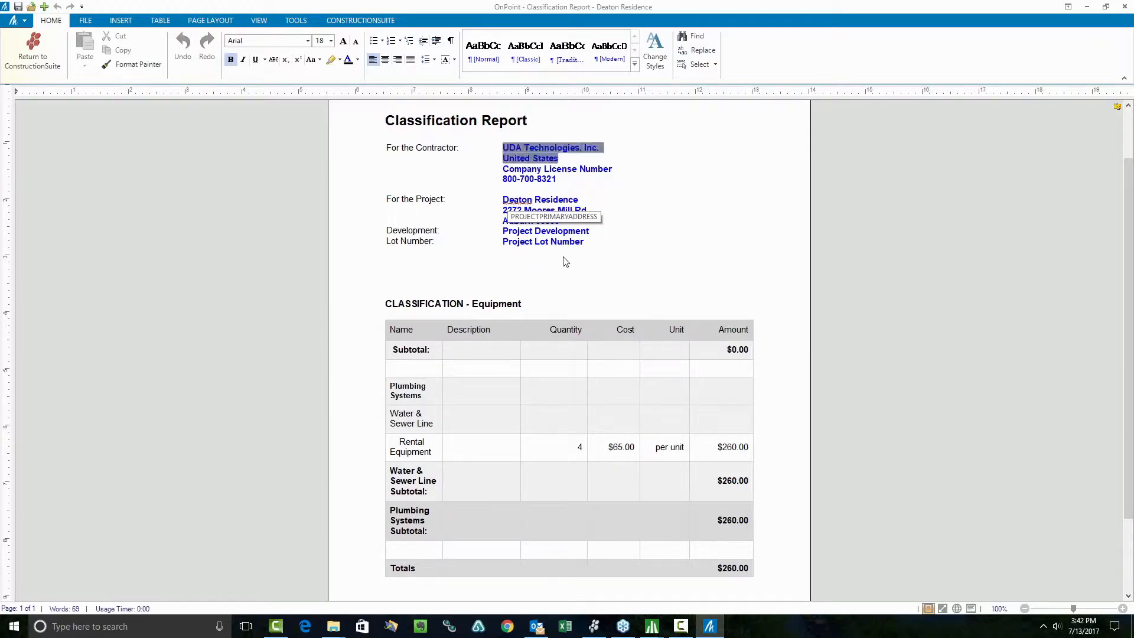
Review the generated Equipment report from its header to its totals and close it without saving.
{"action": "scroll", "coordinate": [565, 261], "scroll_direction": "down", "scroll_amount": 3}
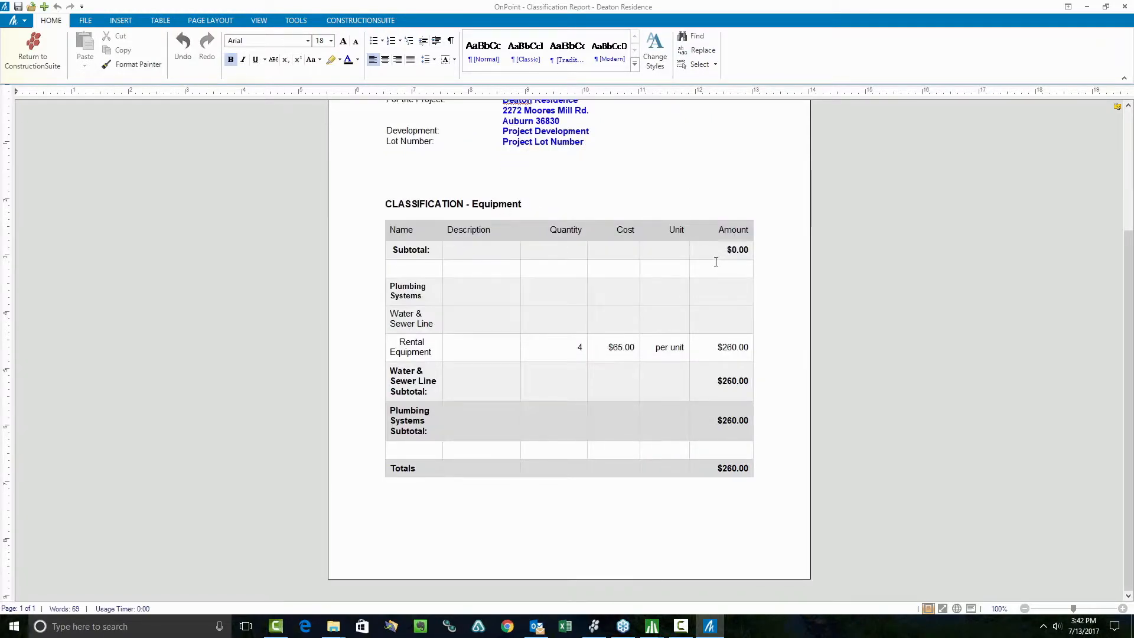
{"action": "left_click", "coordinate": [548, 551]}
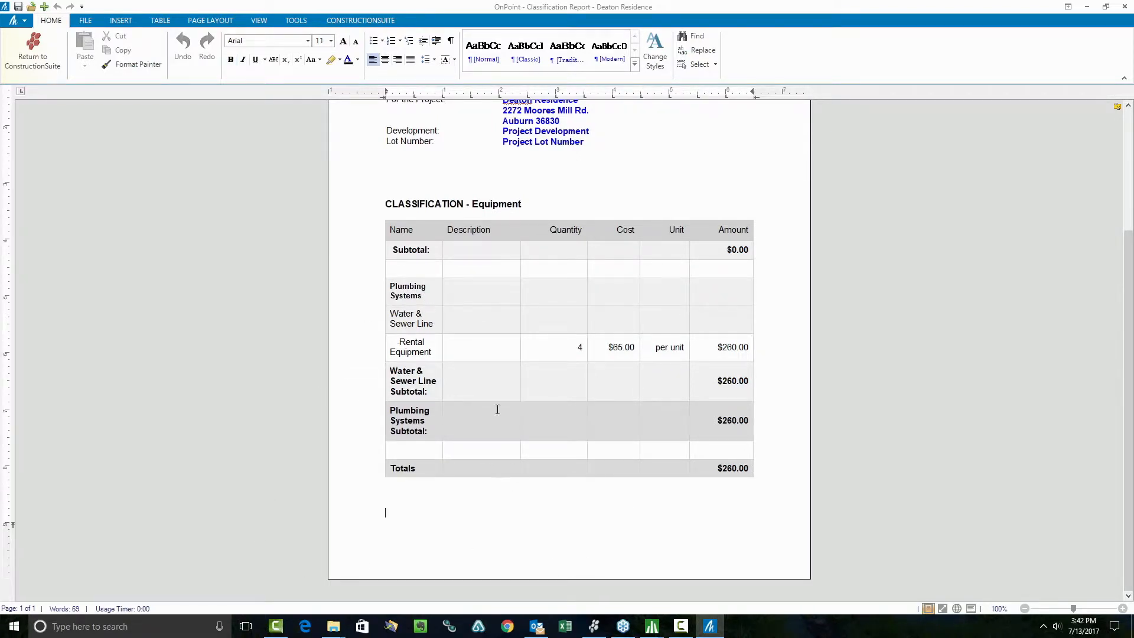
{"action": "scroll", "coordinate": [570, 543], "scroll_direction": "up", "scroll_amount": 3}
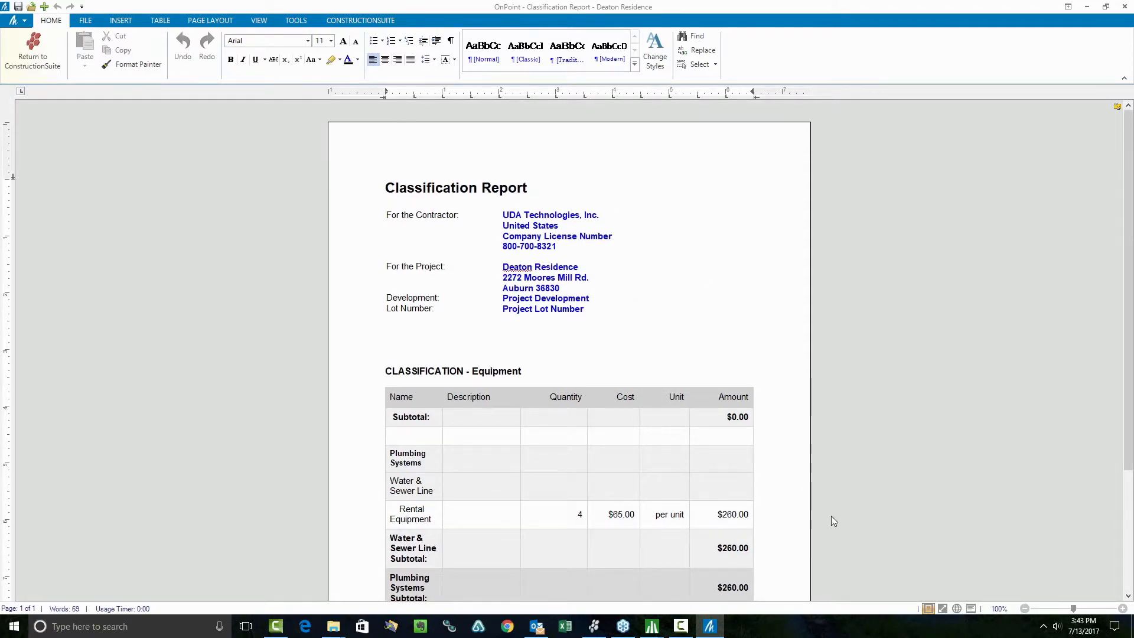
{"action": "scroll", "coordinate": [856, 338], "scroll_direction": "down", "scroll_amount": 3}
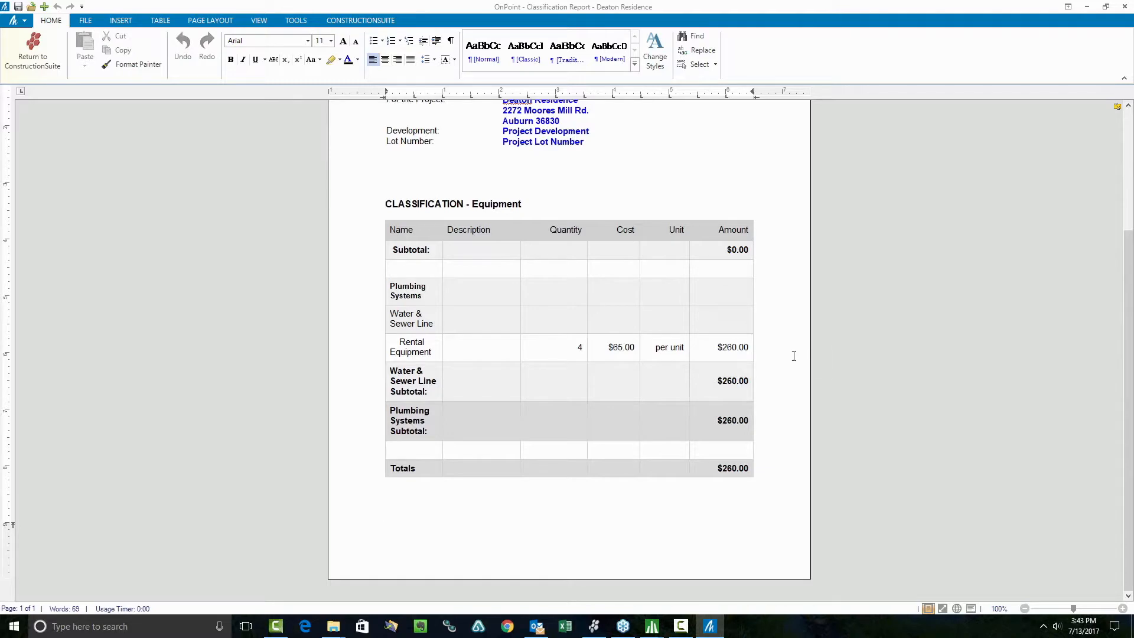
{"action": "scroll", "coordinate": [780, 370], "scroll_direction": "up", "scroll_amount": 3}
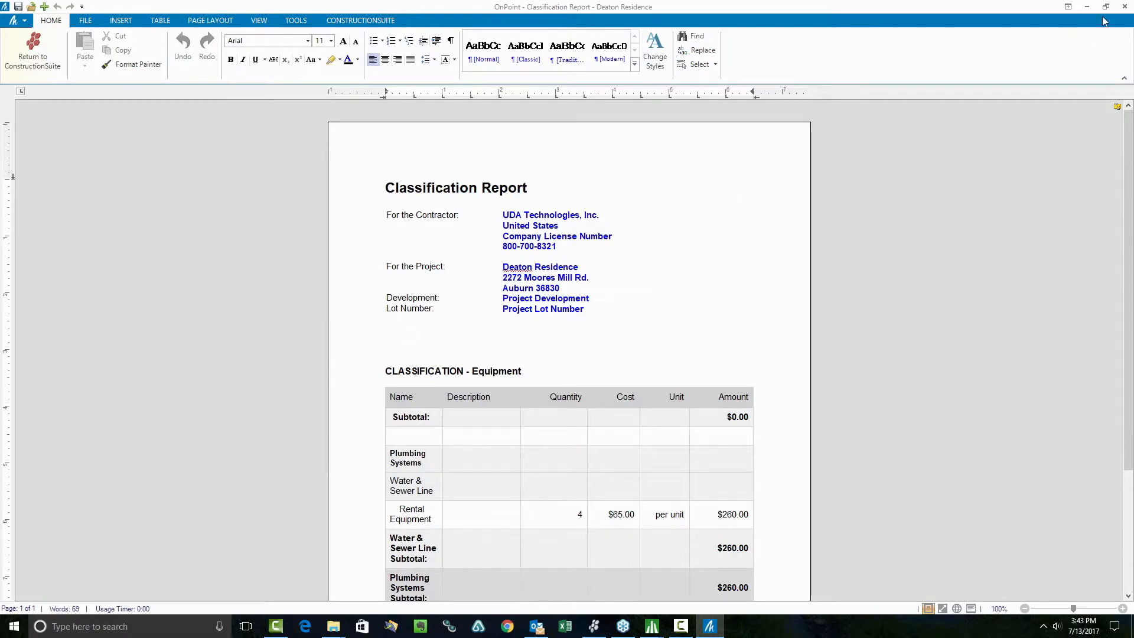
{"action": "left_click", "coordinate": [1124, 6]}
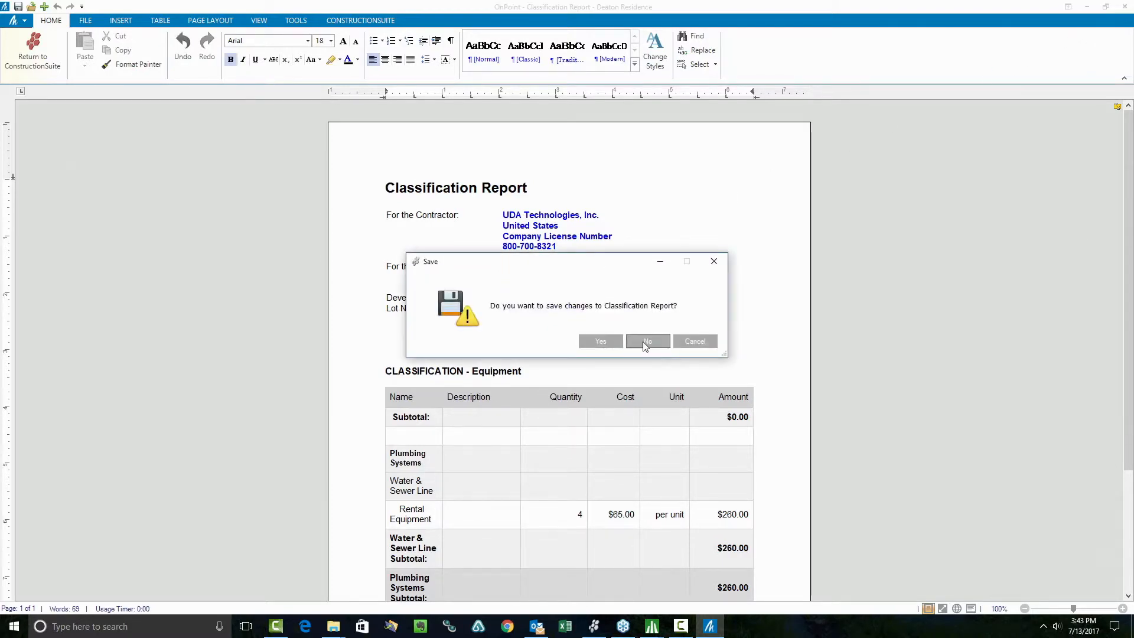
{"action": "left_click", "coordinate": [646, 341]}
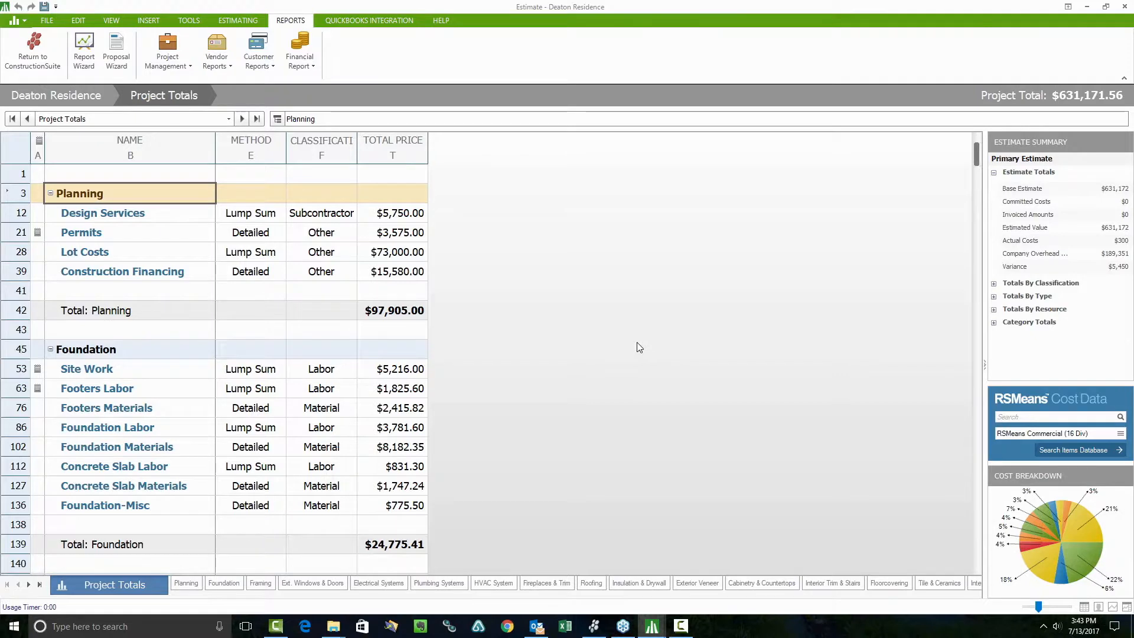
Open the Classification Report's master template for editing and accept the master template warning.
{"action": "left_click", "coordinate": [161, 63]}
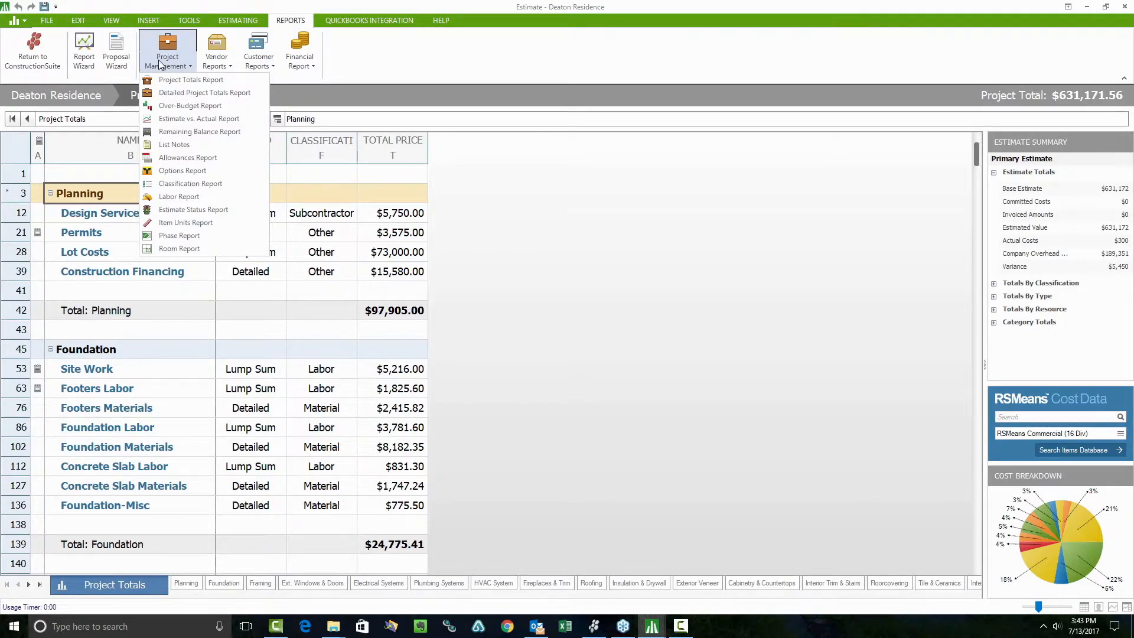
{"action": "left_click", "coordinate": [180, 186]}
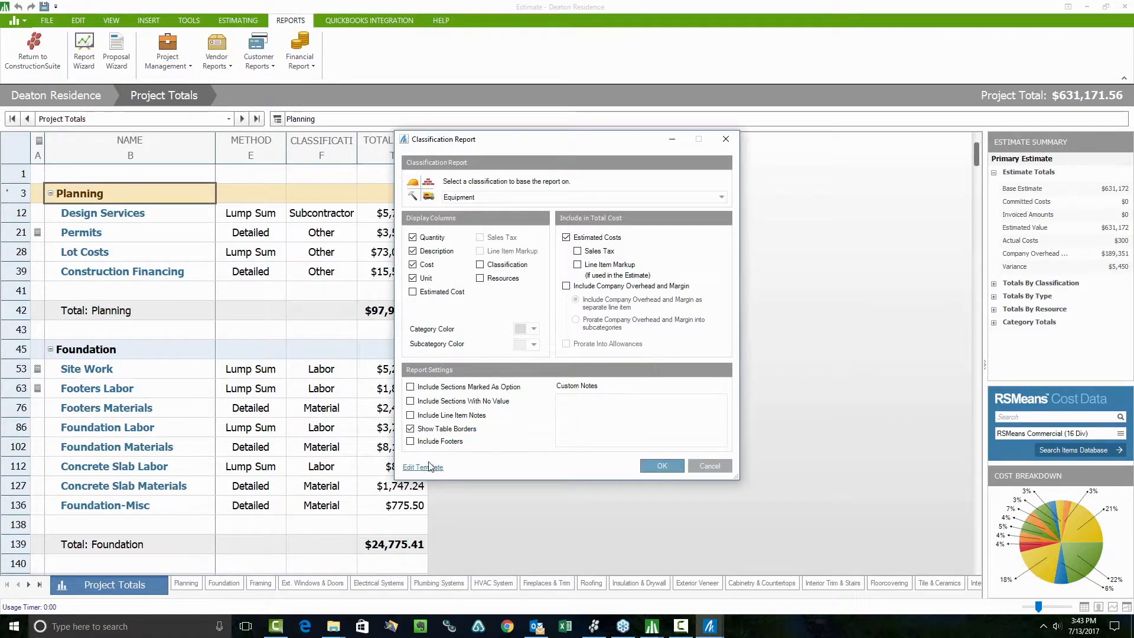
{"action": "left_click", "coordinate": [431, 472]}
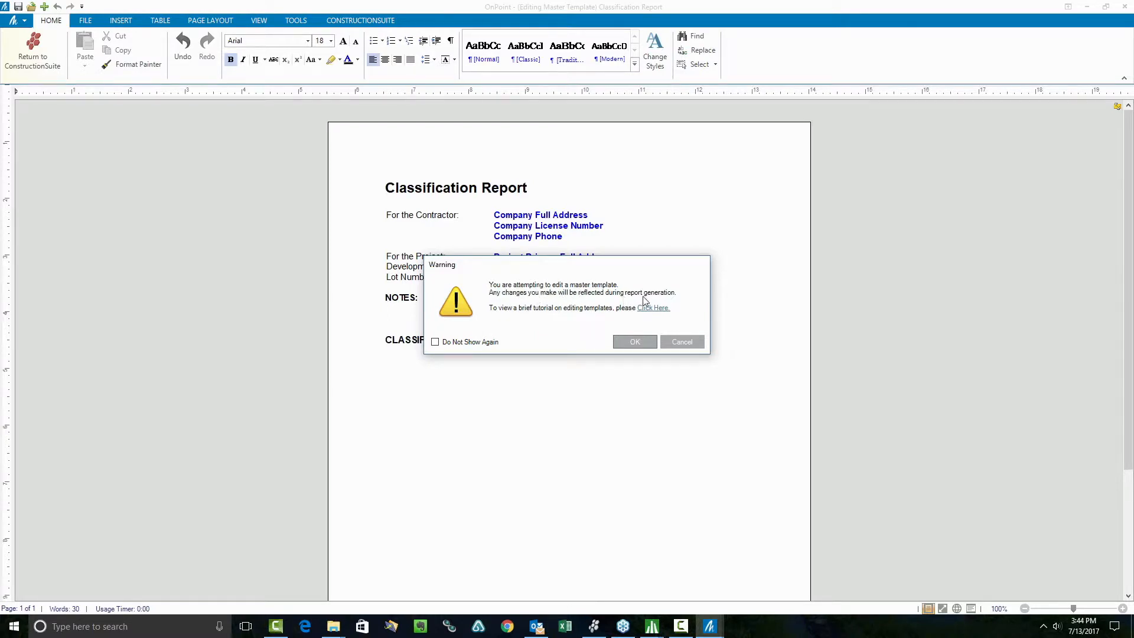
{"action": "left_click", "coordinate": [631, 342]}
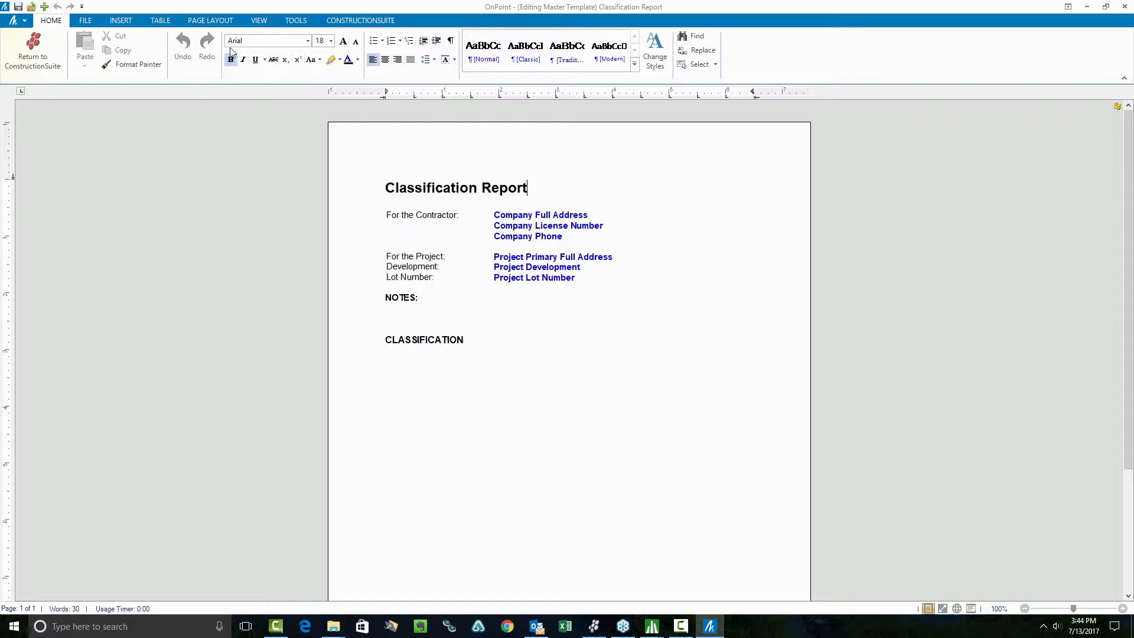
Look over the template's insert and file commands and show the bookmark markers in the document.
{"action": "left_click", "coordinate": [121, 22]}
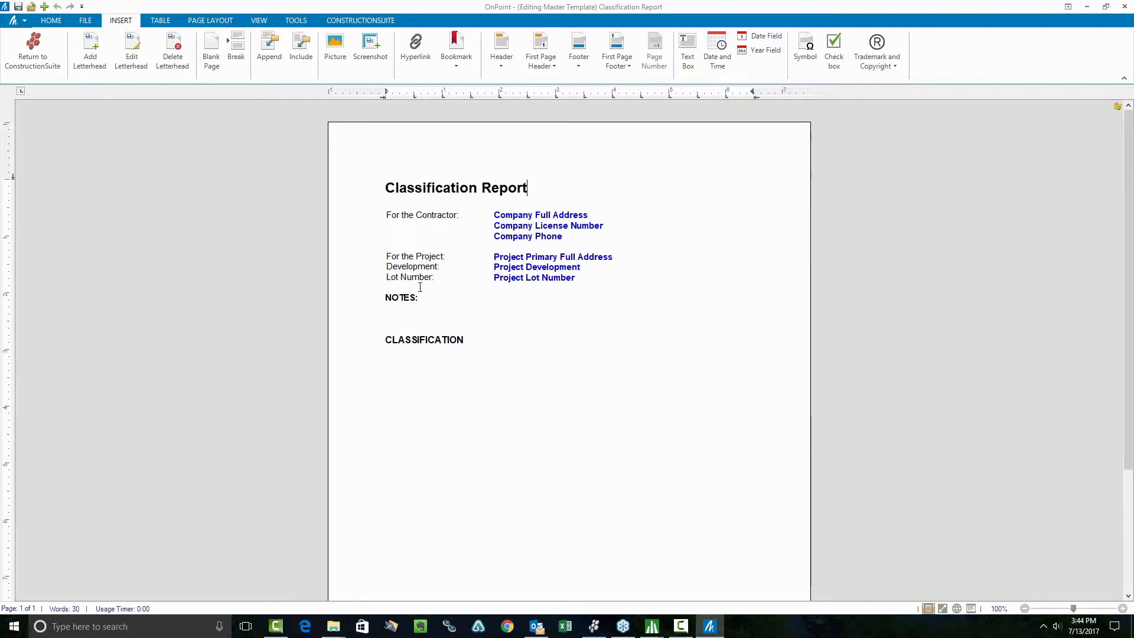
{"action": "left_click", "coordinate": [90, 22]}
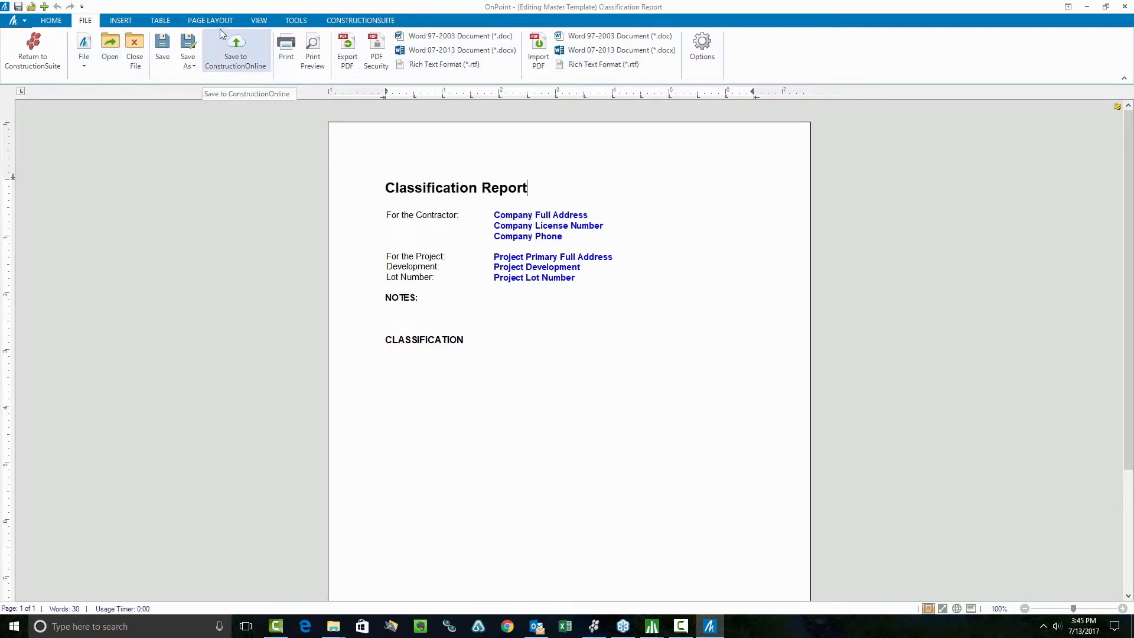
{"action": "left_click", "coordinate": [122, 20]}
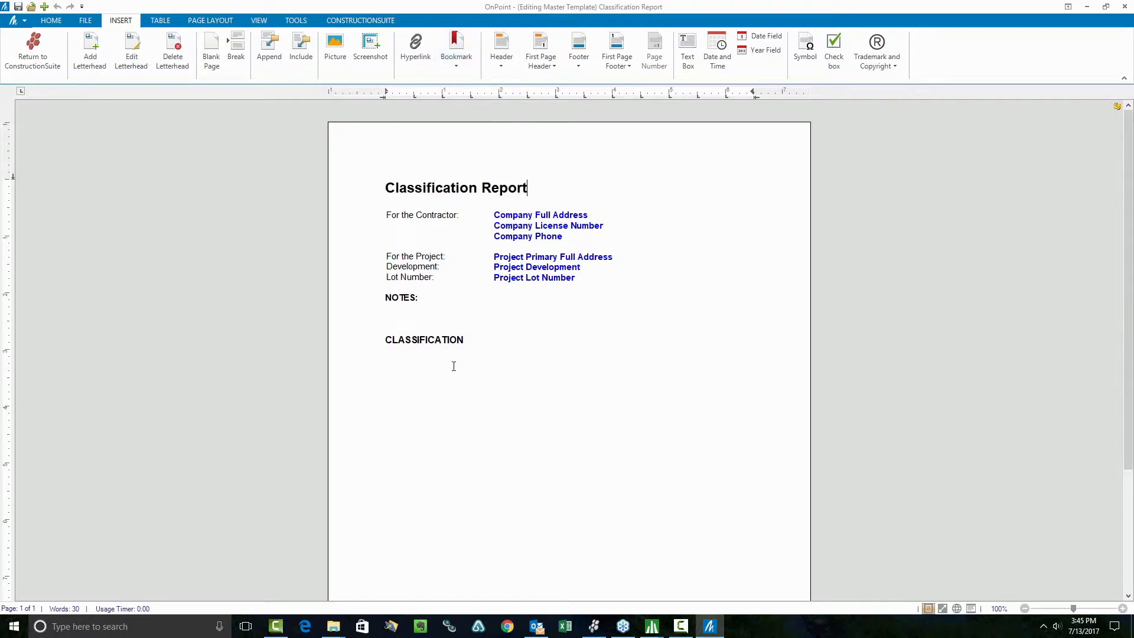
{"action": "left_click", "coordinate": [456, 59]}
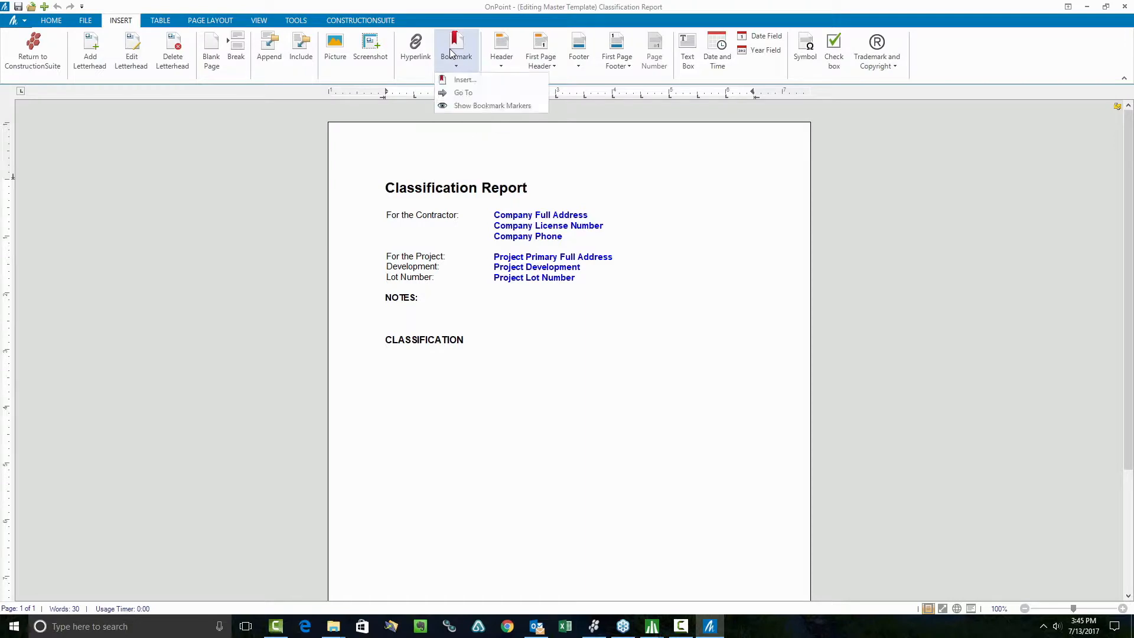
{"action": "left_click", "coordinate": [481, 106]}
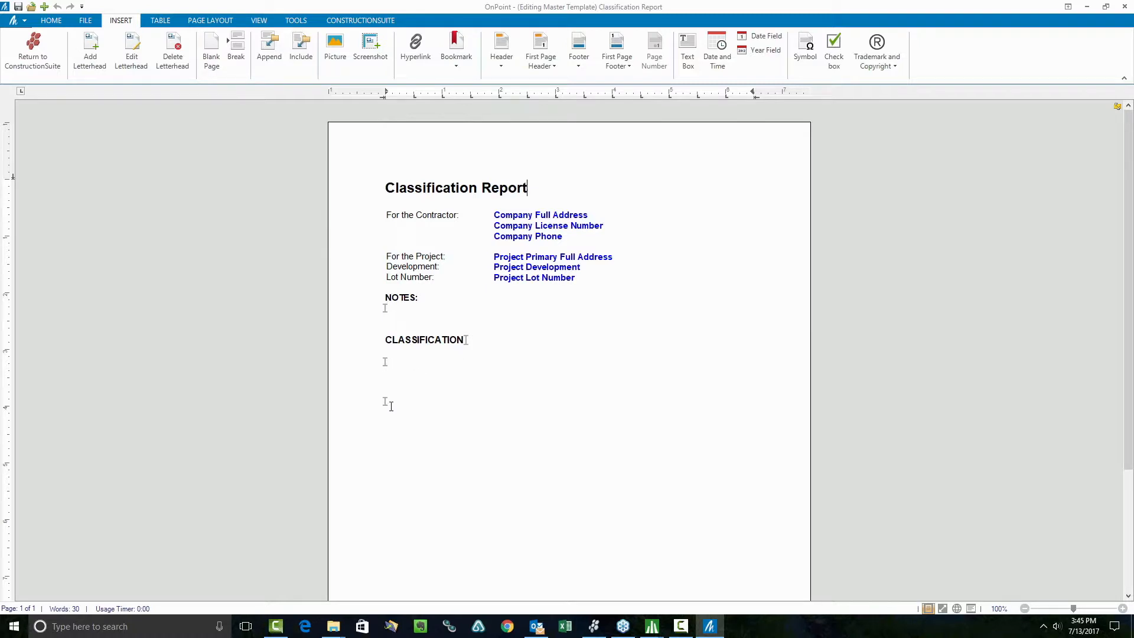
List the template's bookmarks, go to the Class bookmark and select the blank lines around it under CLASSIFICATION.
{"action": "left_click", "coordinate": [467, 57]}
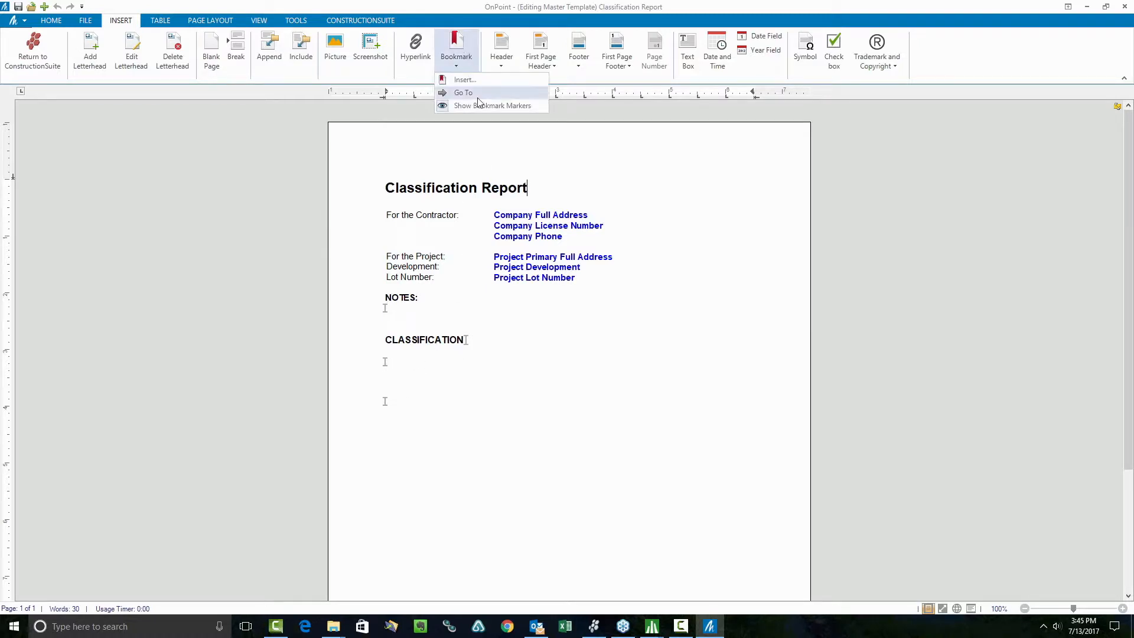
{"action": "left_click", "coordinate": [476, 93]}
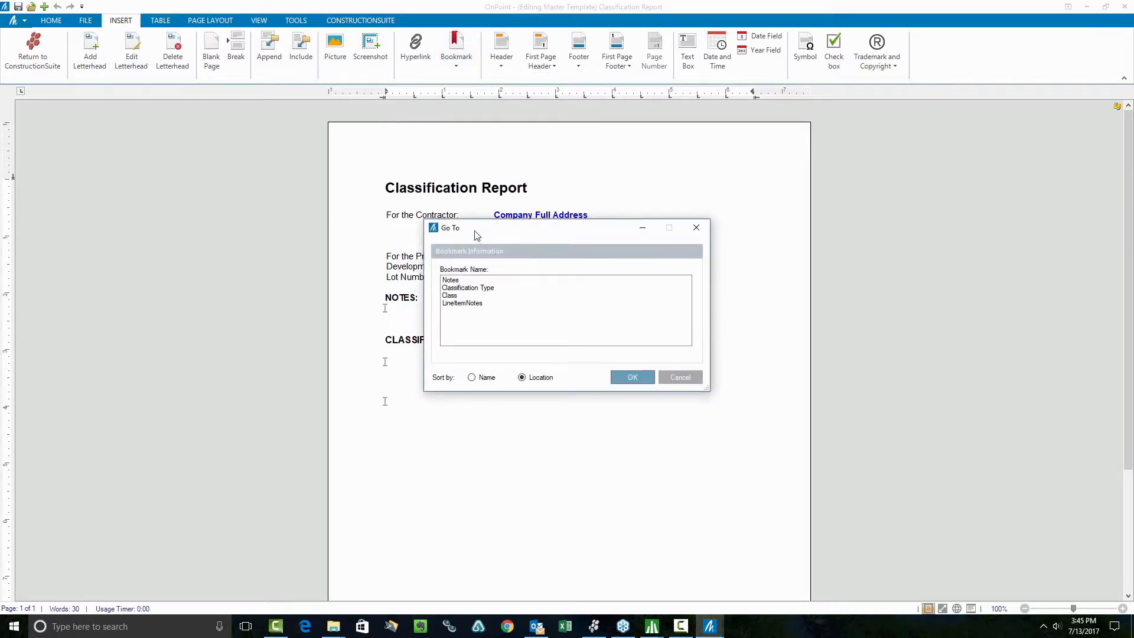
{"action": "left_click_drag", "start_coordinate": [481, 235], "coordinate": [660, 232]}
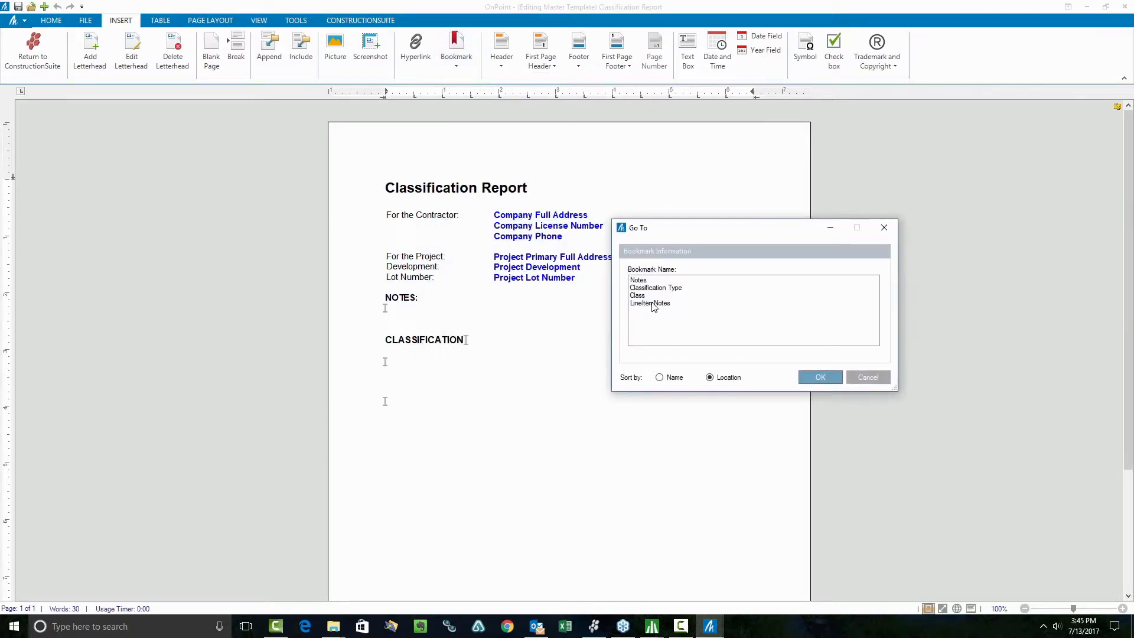
{"action": "left_click", "coordinate": [404, 331]}
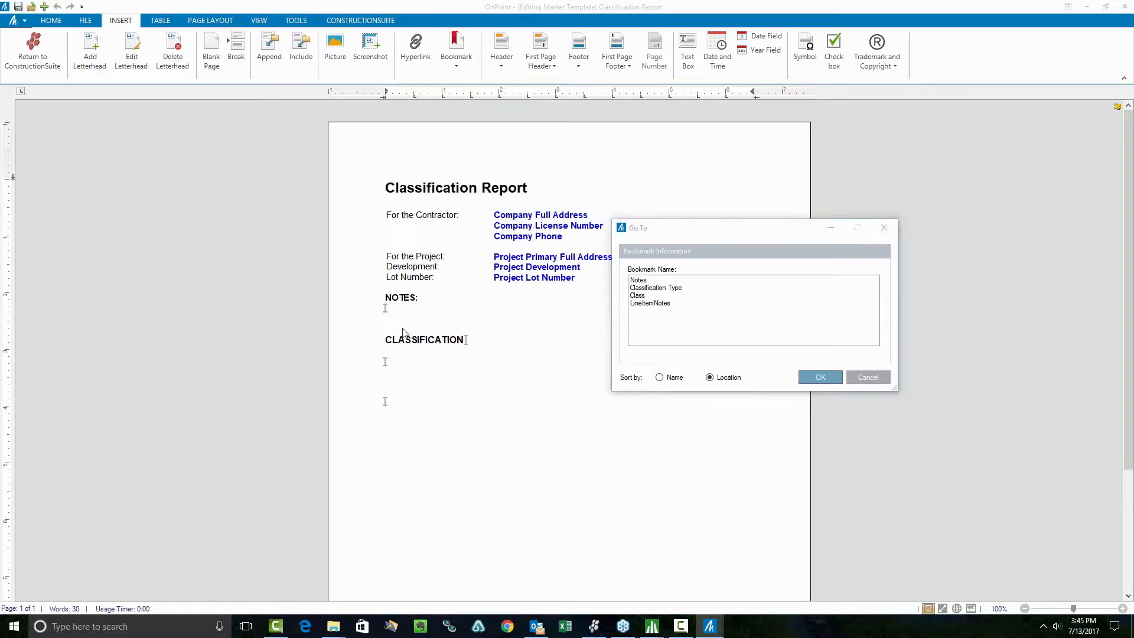
{"action": "left_click", "coordinate": [381, 287]}
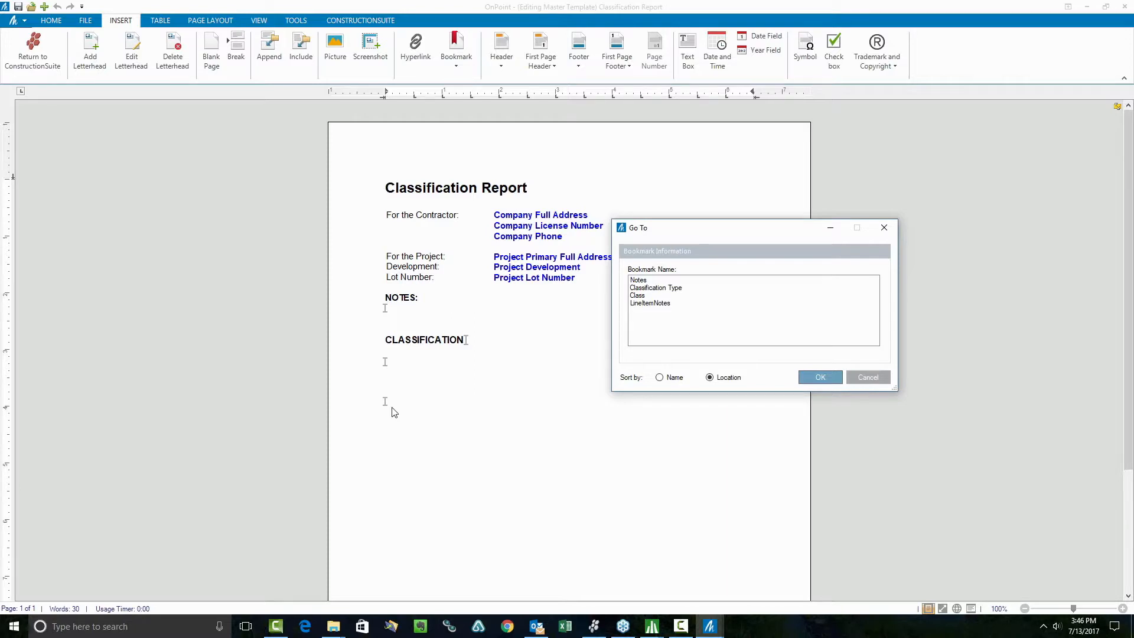
{"action": "left_click", "coordinate": [645, 295]}
{"action": "left_click", "coordinate": [818, 377]}
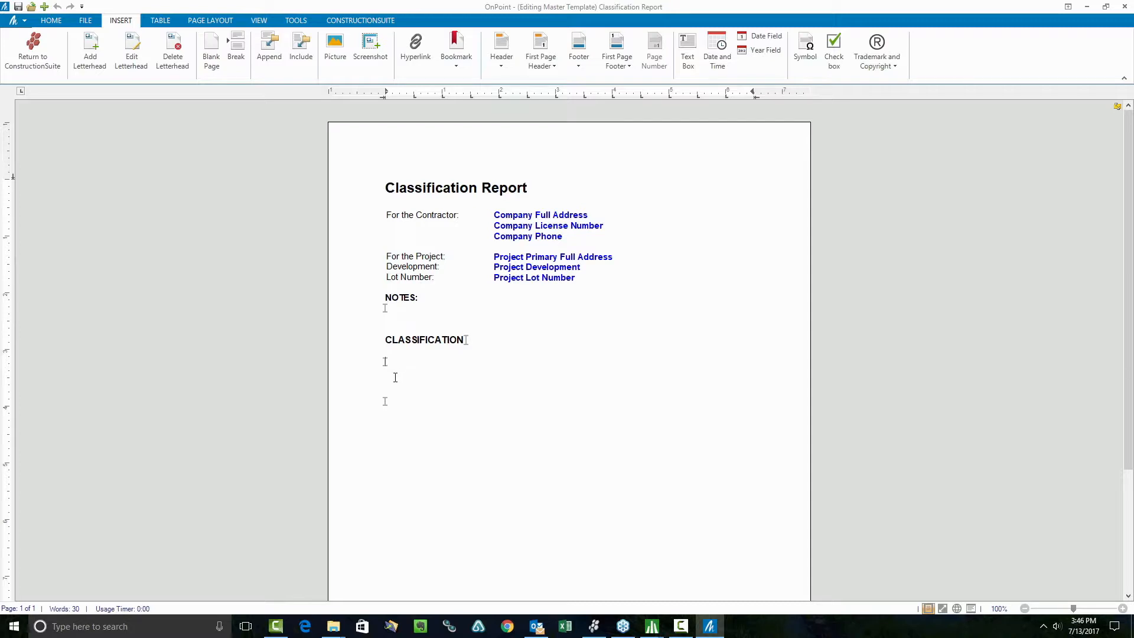
{"action": "left_click_drag", "start_coordinate": [393, 378], "coordinate": [393, 349]}
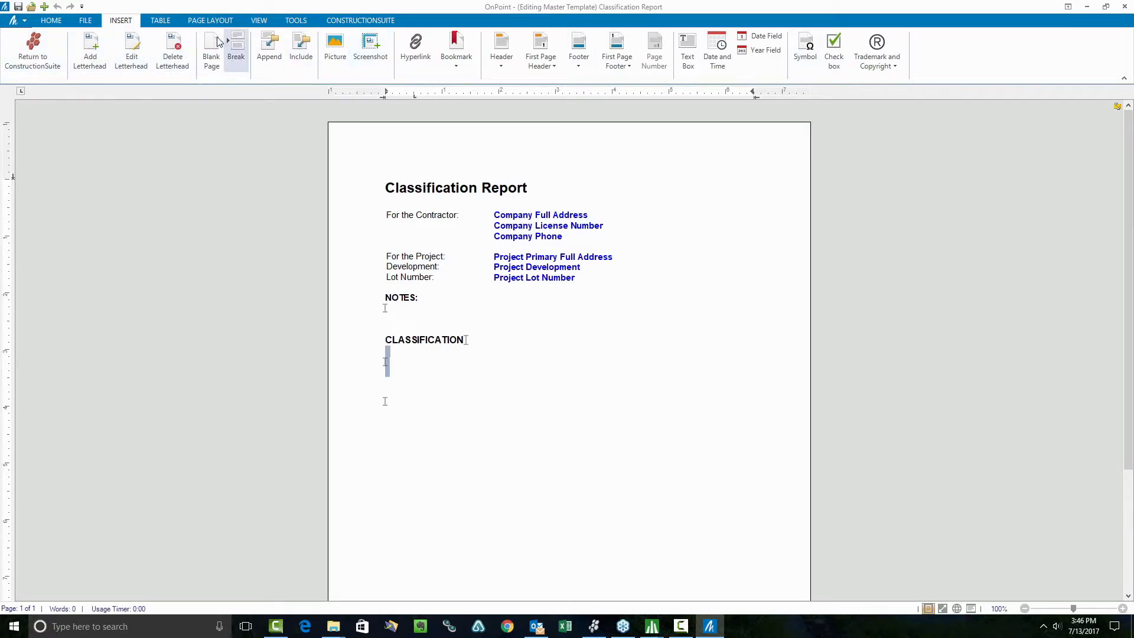
Try the landscape page orientation for the template and switch it back to portrait.
{"action": "left_click", "coordinate": [160, 20]}
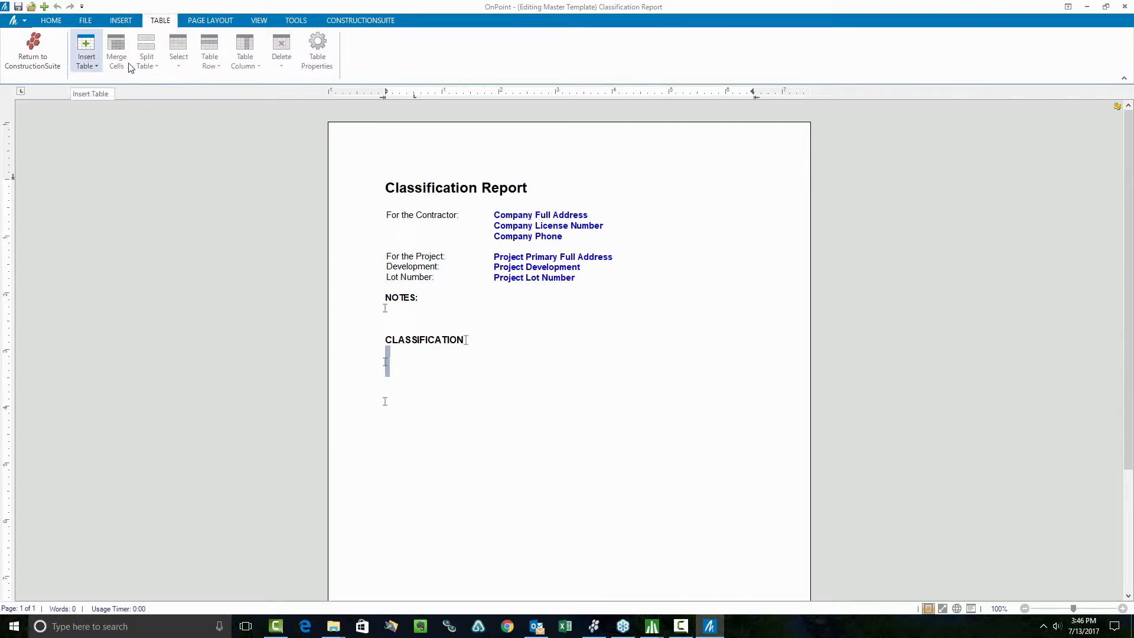
{"action": "left_click", "coordinate": [194, 21]}
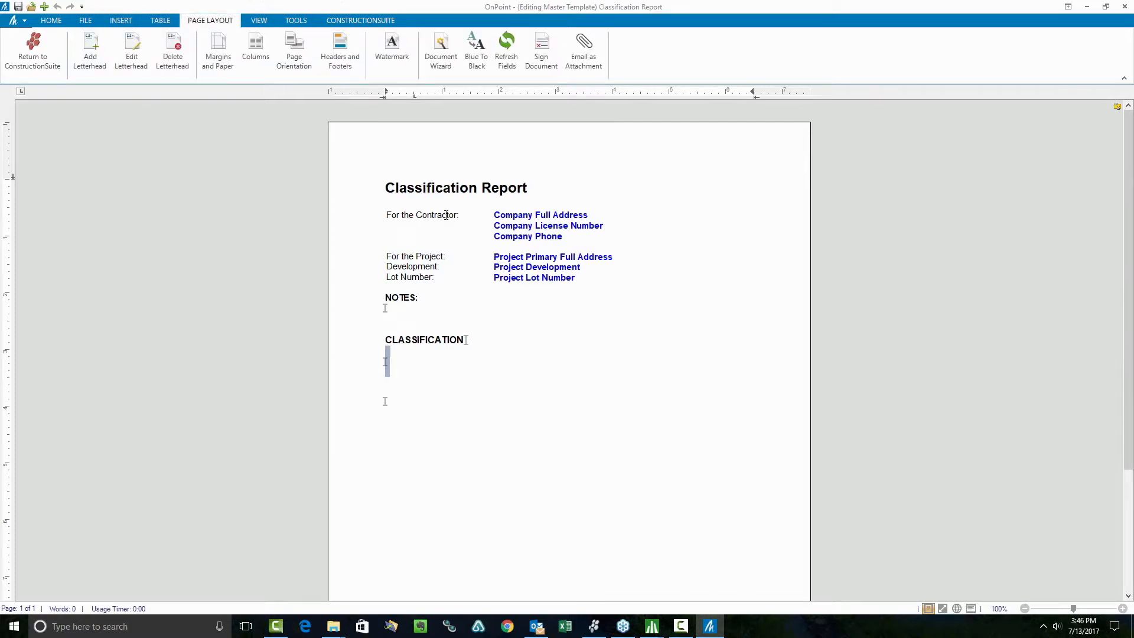
{"action": "left_click", "coordinate": [295, 47]}
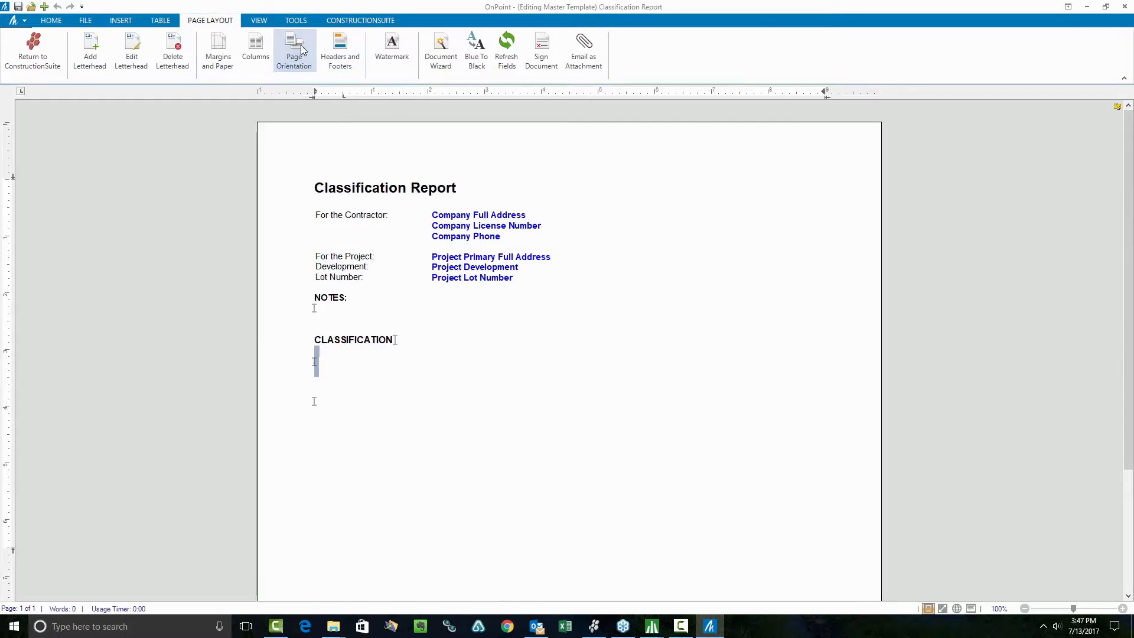
{"action": "left_click", "coordinate": [301, 48]}
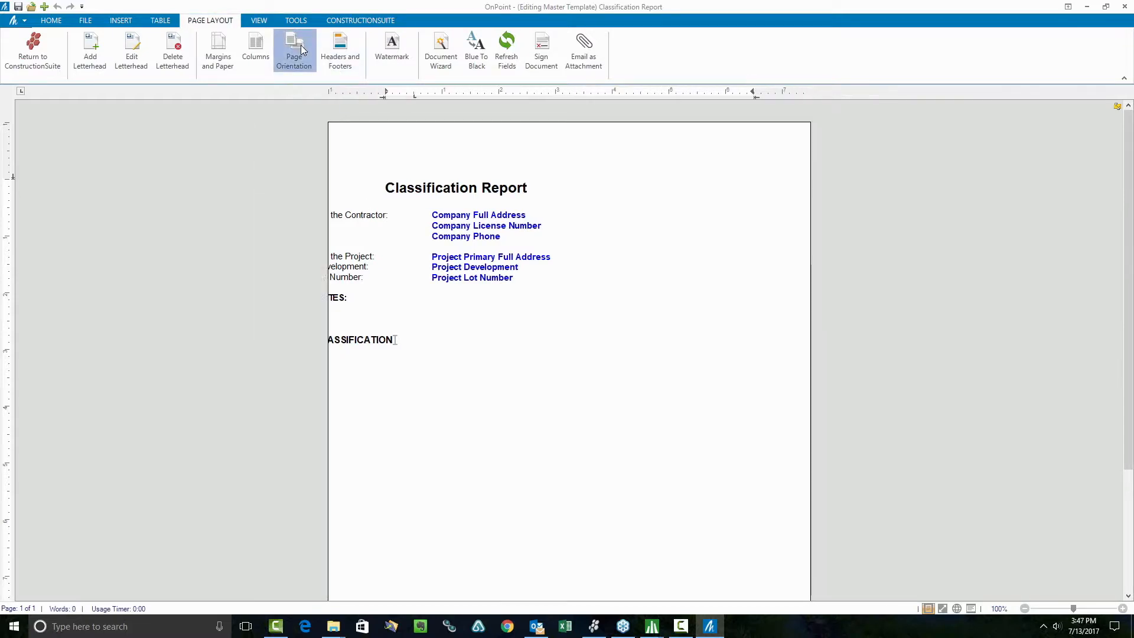
{"action": "left_click", "coordinate": [301, 50]}
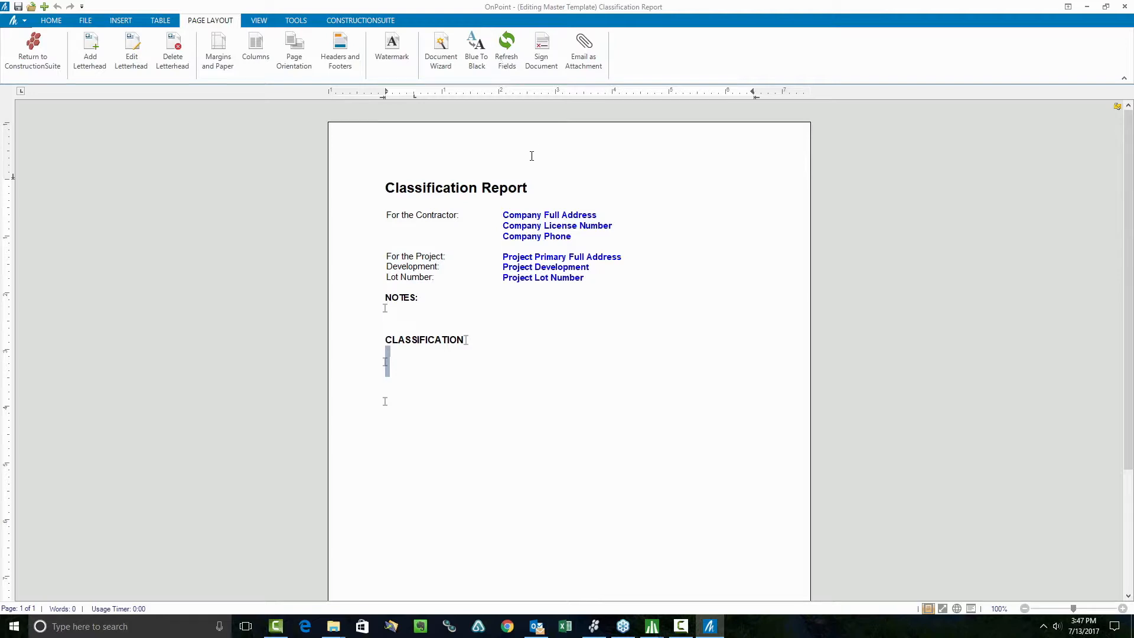
Look over the view and document tool commands and examine the editing options for the Project Lot Number field.
{"action": "left_click", "coordinate": [259, 24]}
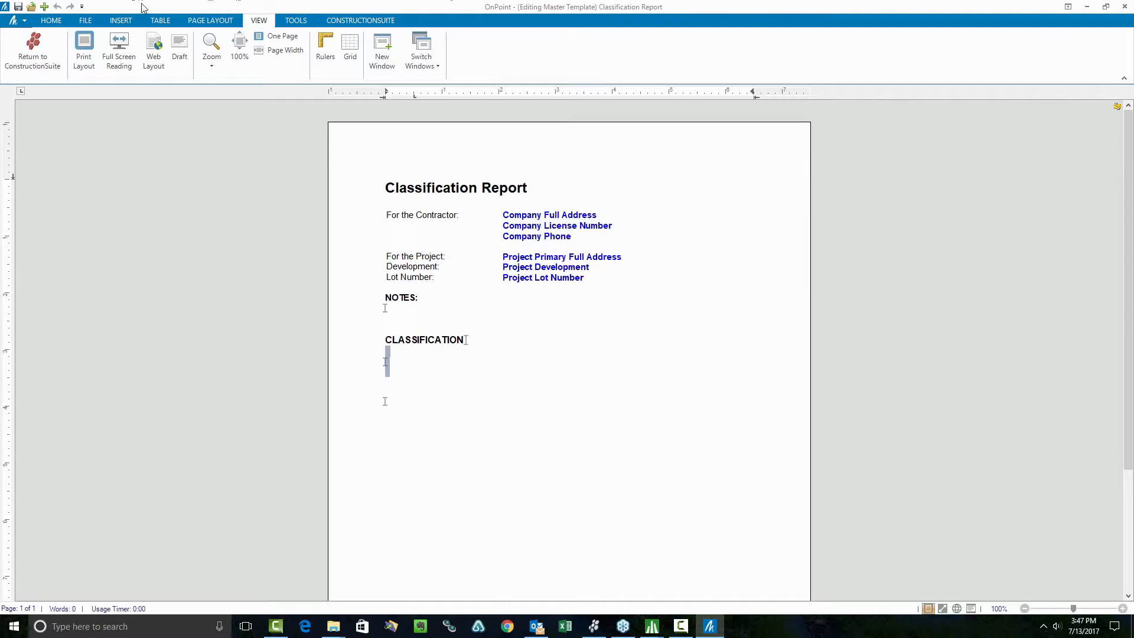
{"action": "left_click", "coordinate": [295, 20]}
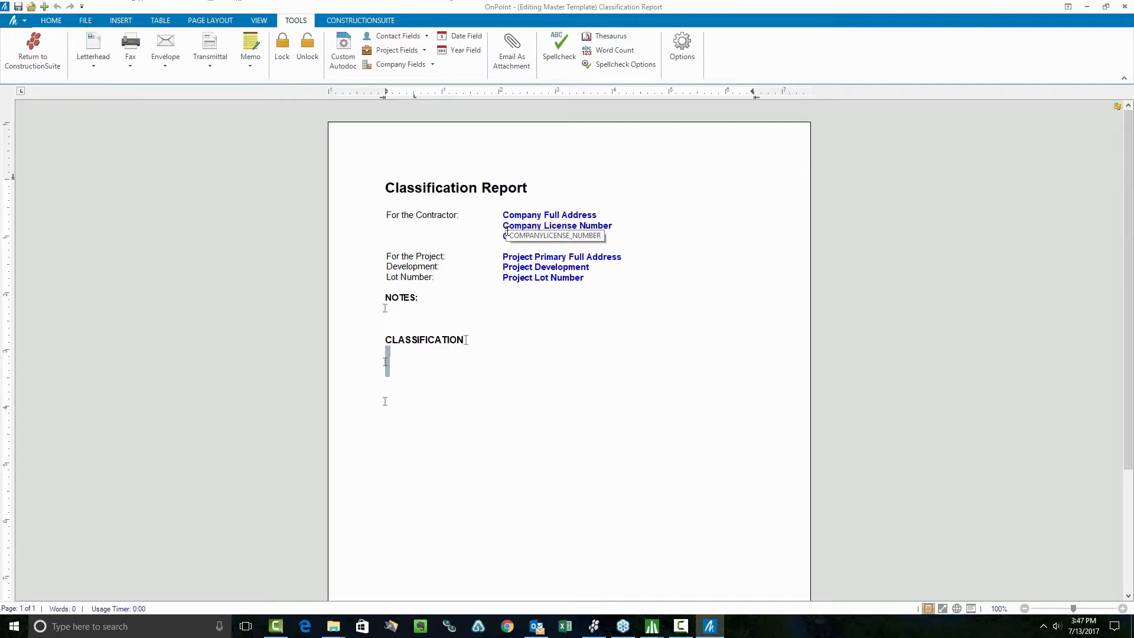
{"action": "left_click", "coordinate": [535, 341]}
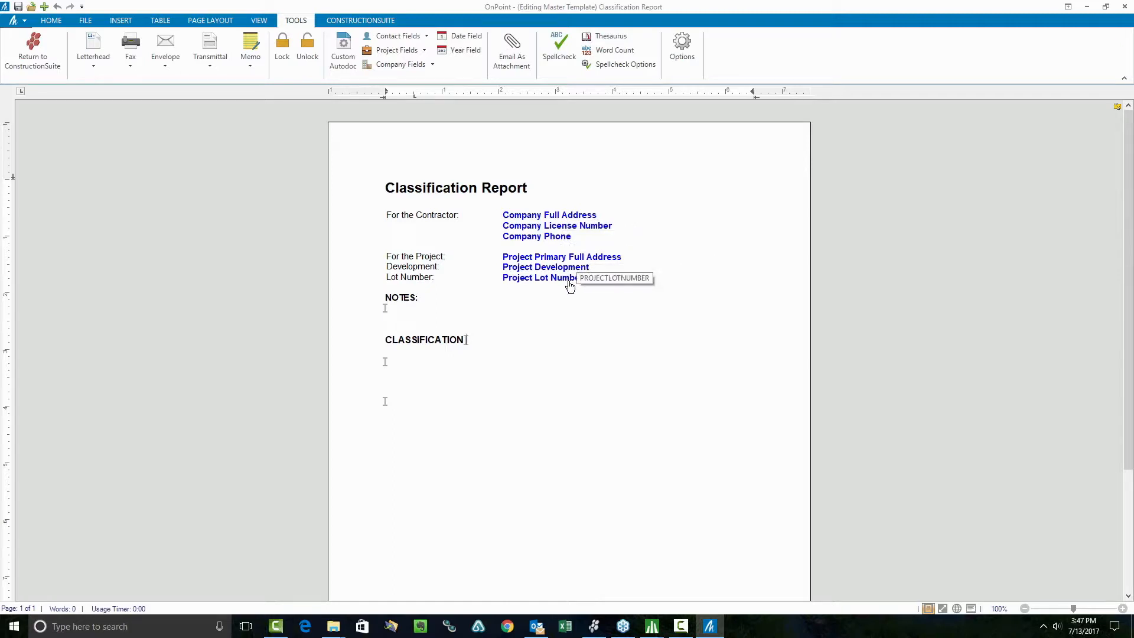
{"action": "left_click_drag", "start_coordinate": [612, 278], "coordinate": [415, 272]}
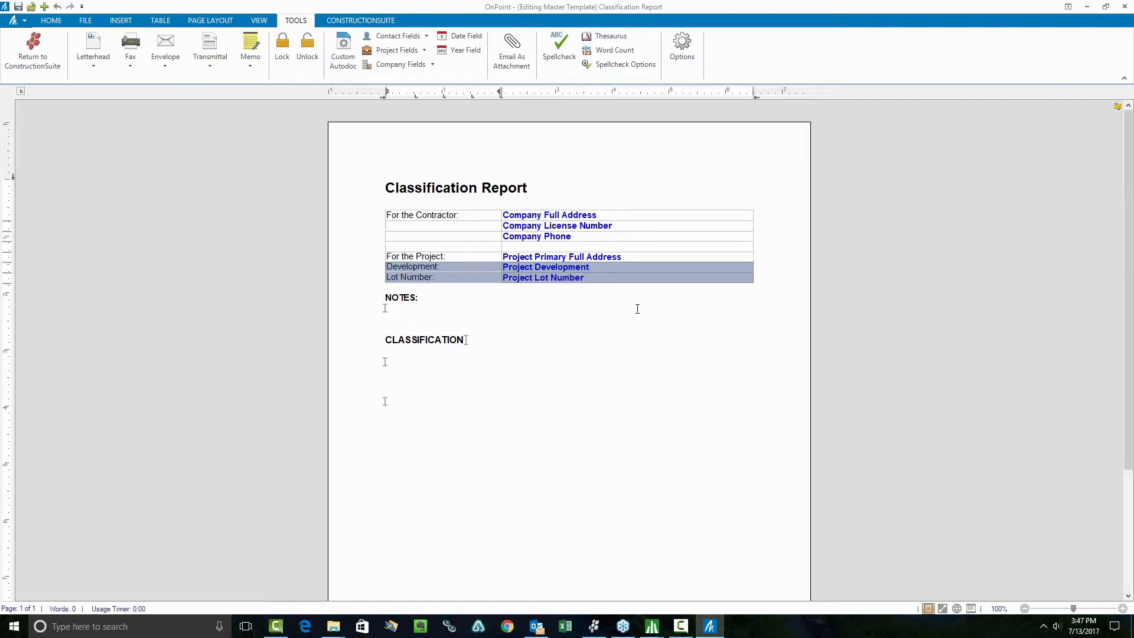
{"action": "left_click", "coordinate": [597, 281]}
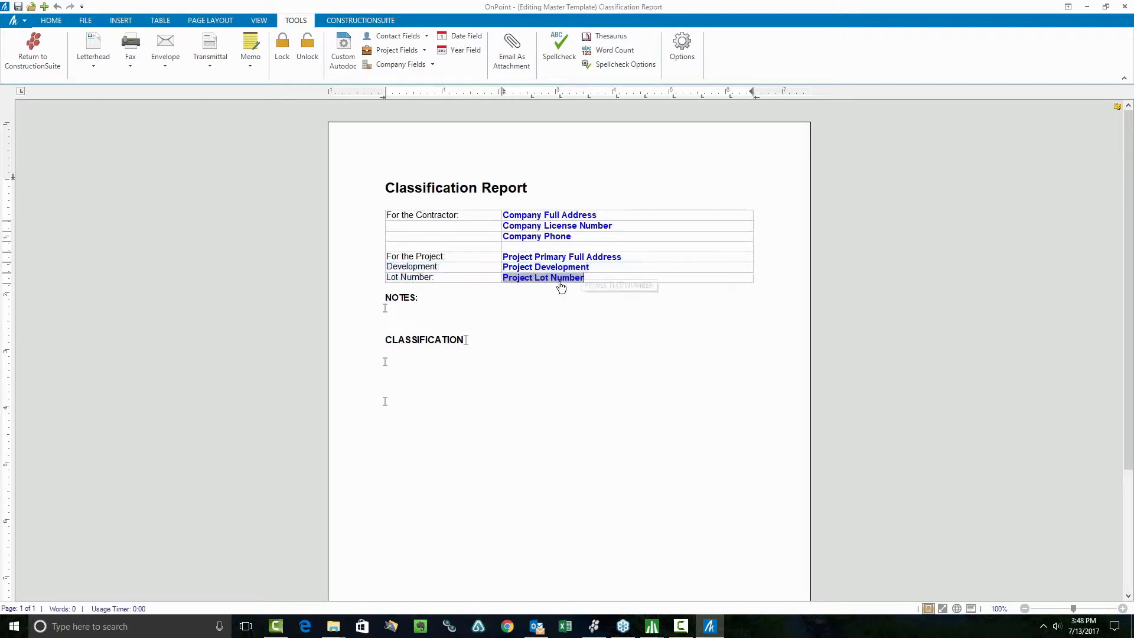
{"action": "right_click", "coordinate": [548, 281]}
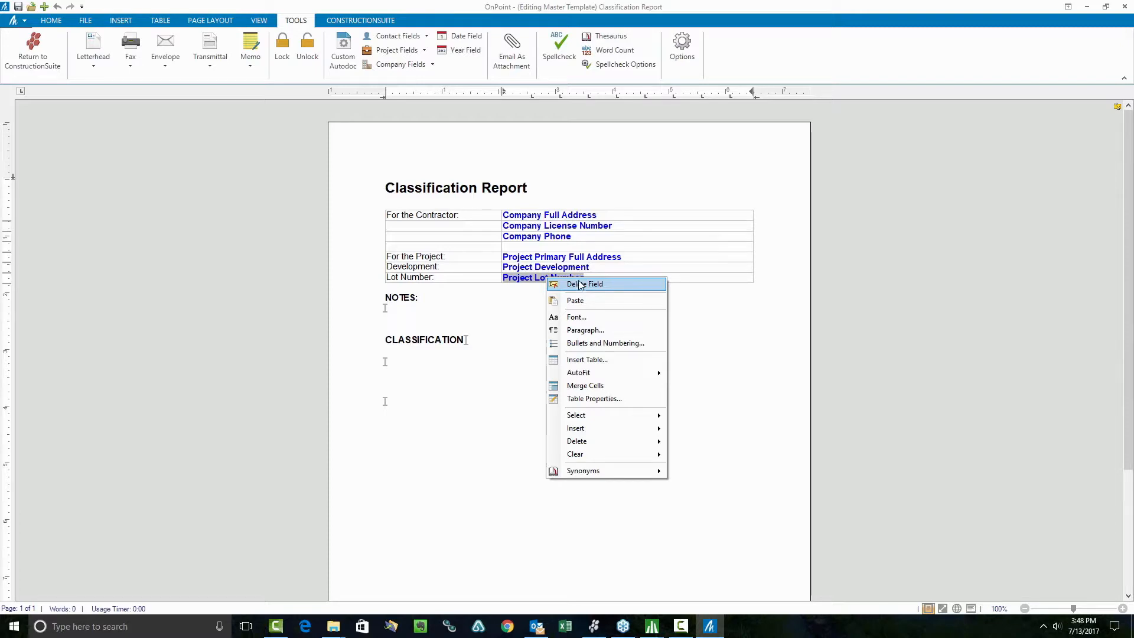
{"action": "left_click", "coordinate": [792, 420]}
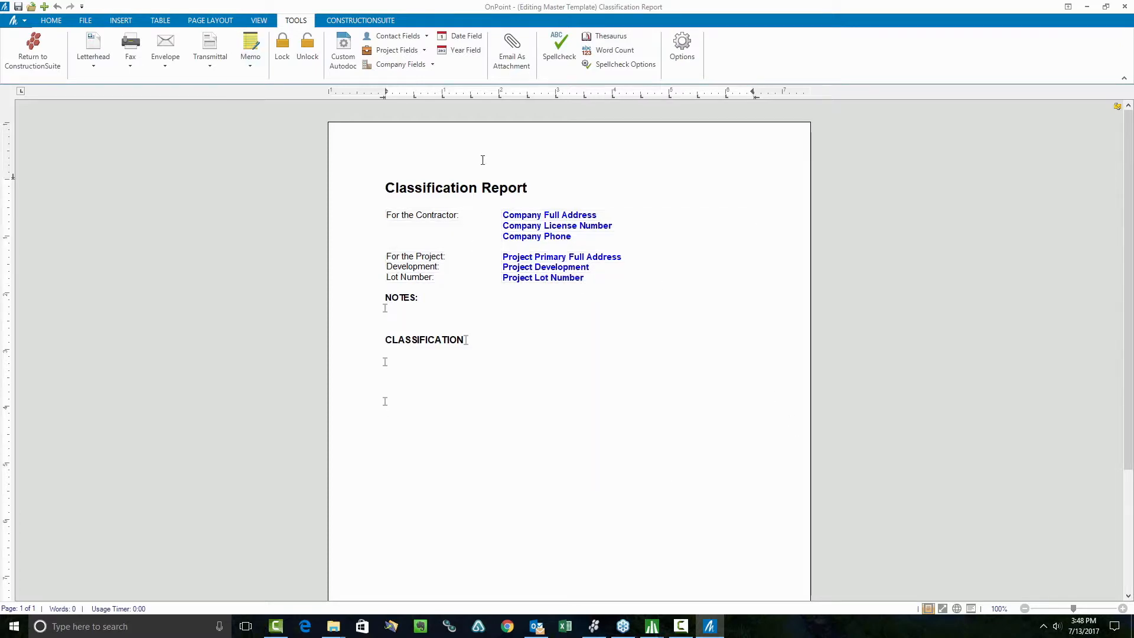
Browse the contact merge fields available for the template, including the General Info group.
{"action": "left_click", "coordinate": [395, 36]}
{"action": "left_click", "coordinate": [533, 444]}
{"action": "left_click", "coordinate": [394, 36]}
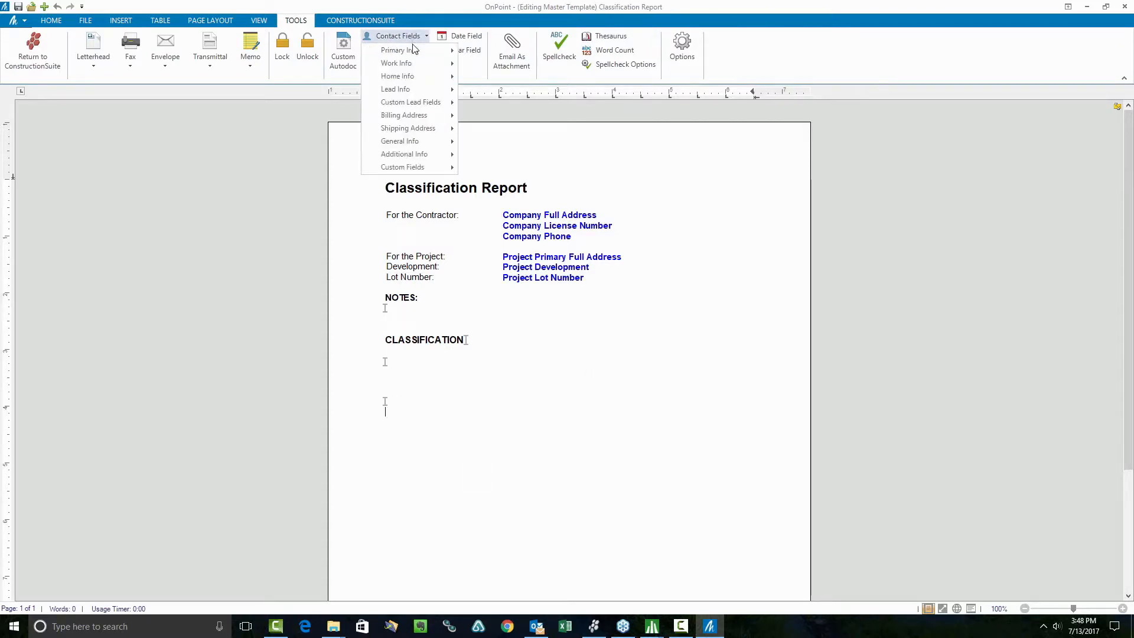
{"action": "mouse_move", "coordinate": [412, 141]}
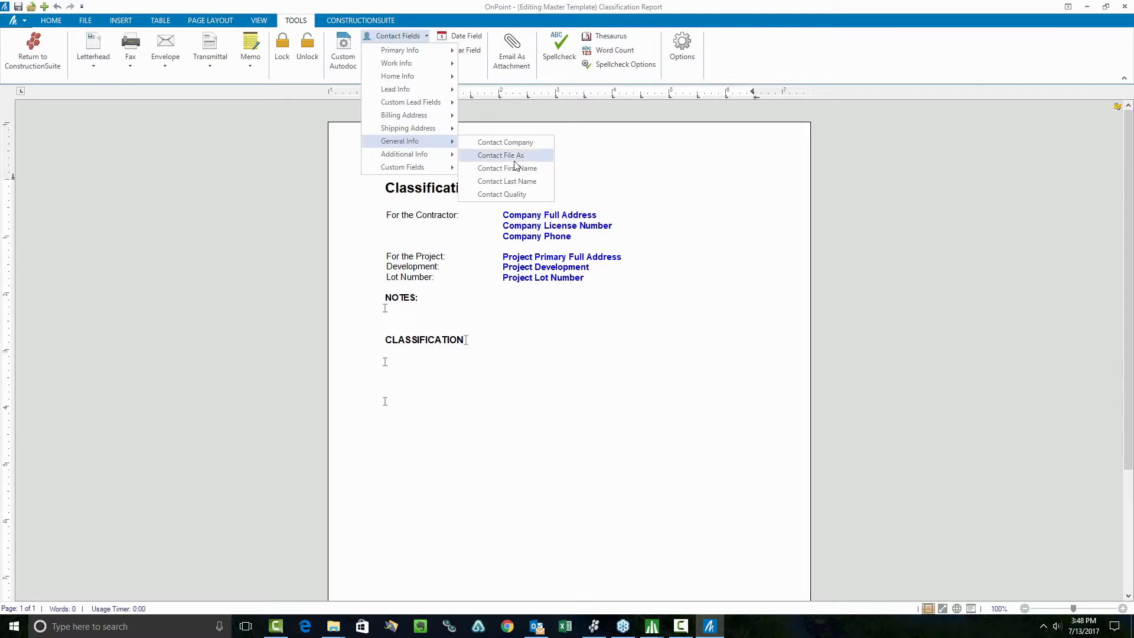
{"action": "left_click", "coordinate": [657, 200]}
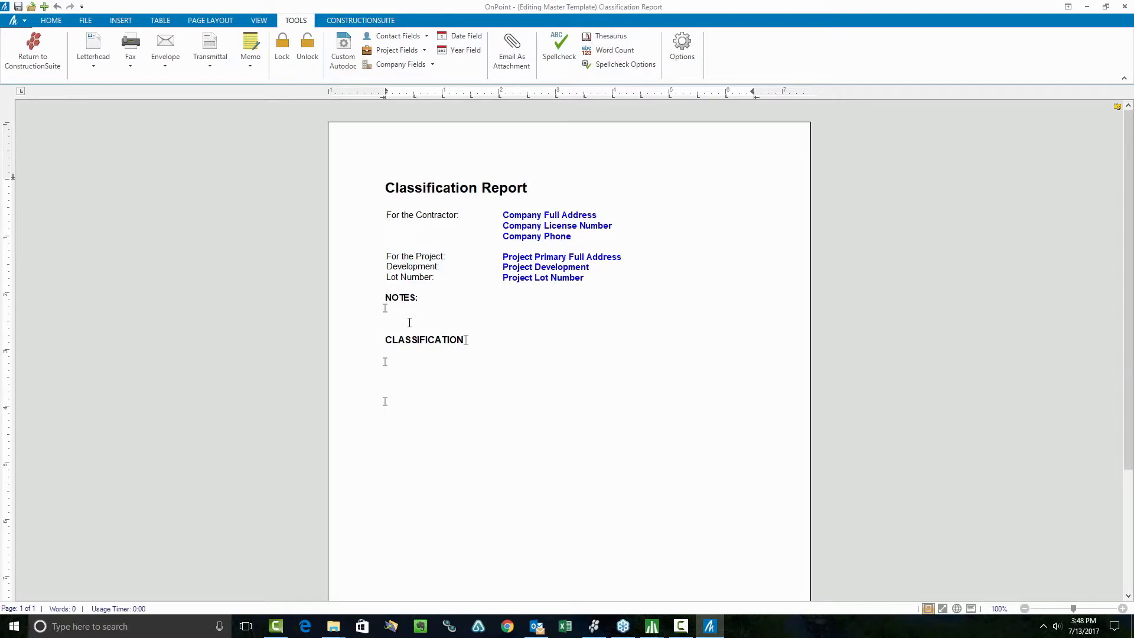
Add "If you need to reach our office, call" with the Company Phone field under NOTES, and save and close the template.
{"action": "key", "text": "Return"}
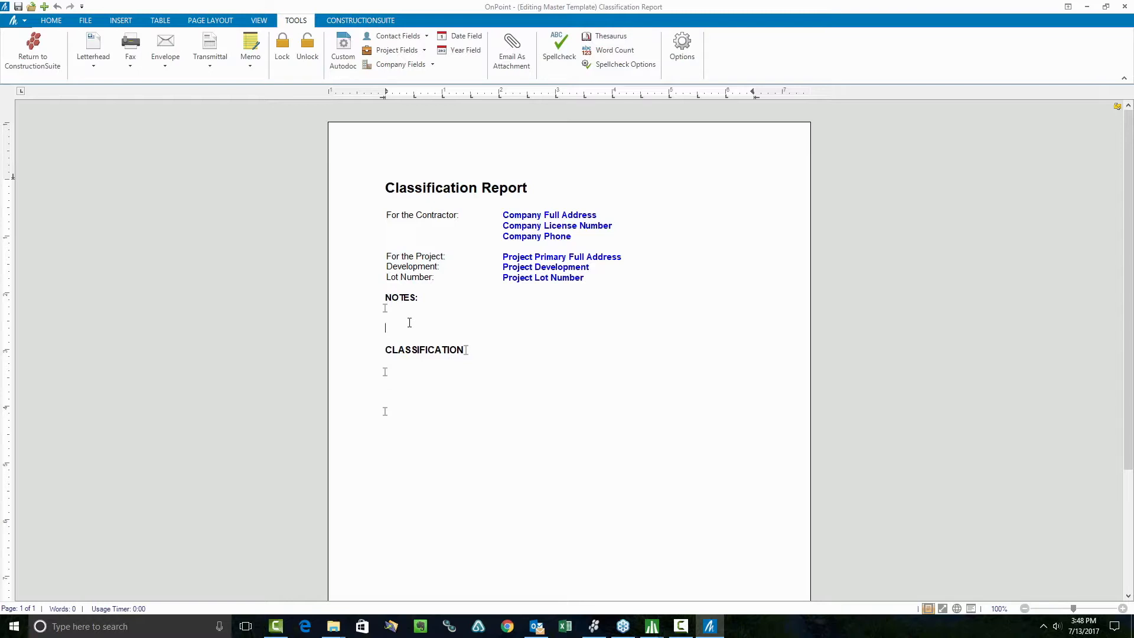
{"action": "type", "text": "If you need to reach our office, call"}
{"action": "left_click", "coordinate": [400, 65]}
{"action": "mouse_move", "coordinate": [406, 83]}
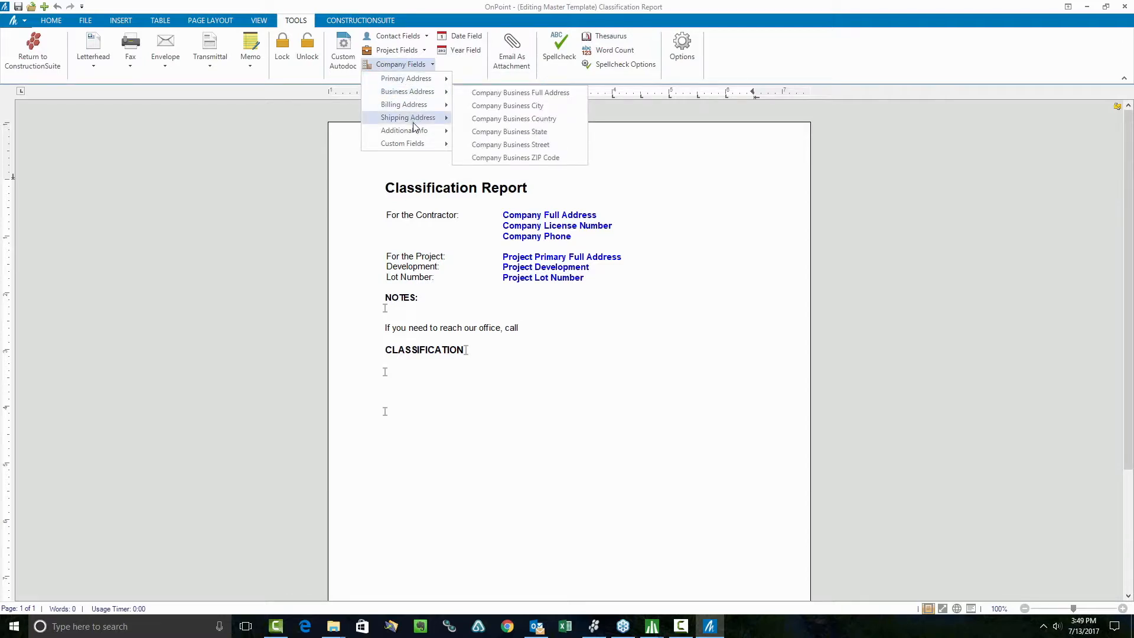
{"action": "mouse_move", "coordinate": [415, 133]}
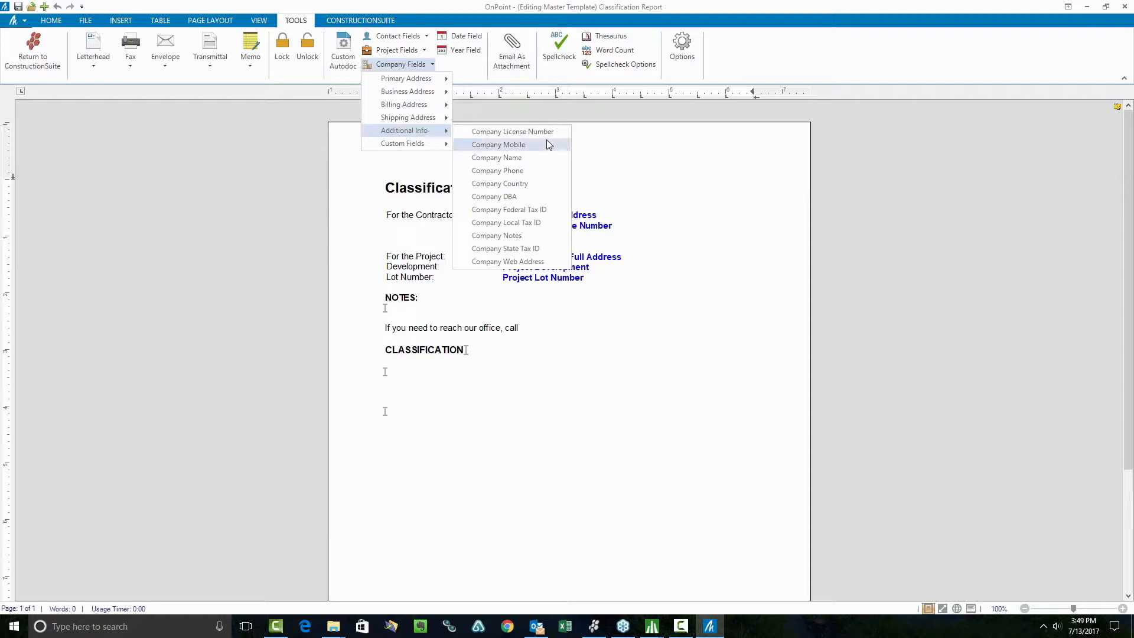
{"action": "left_click", "coordinate": [520, 171]}
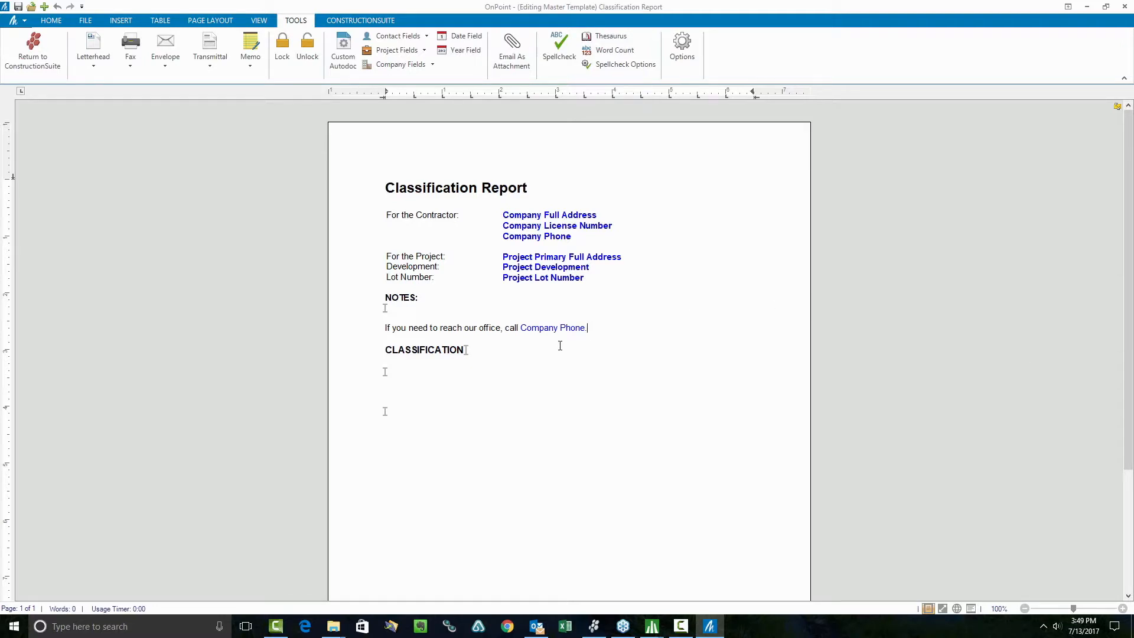
{"action": "left_click", "coordinate": [19, 7]}
{"action": "left_click", "coordinate": [1124, 6]}
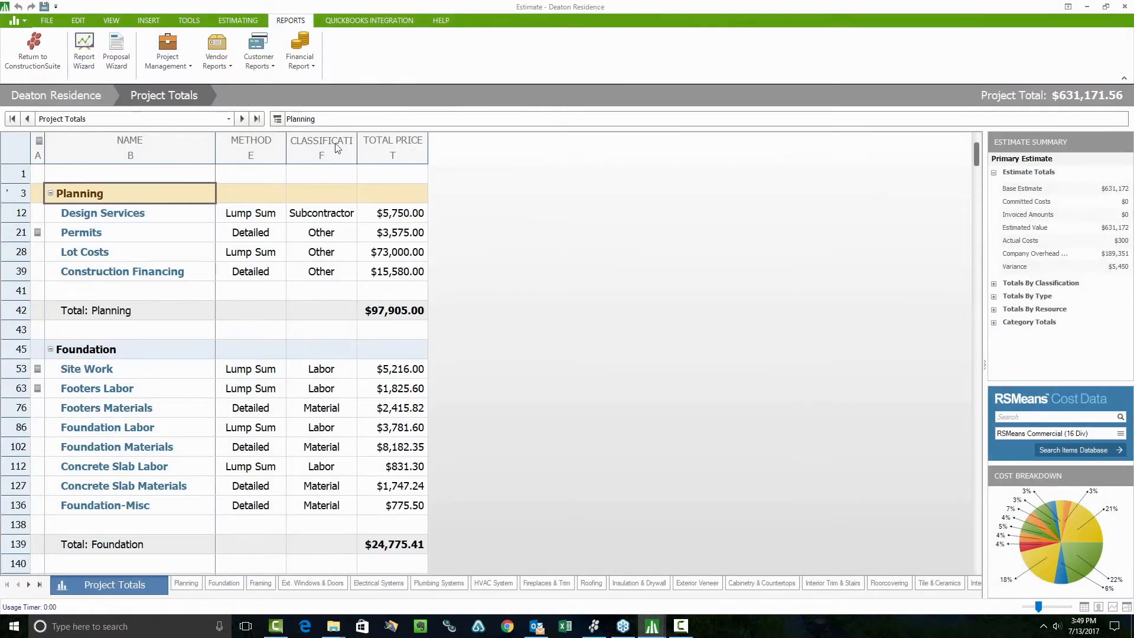
Start a proposal with the Residential Template in the Proposal Wizard and accept the filled-in contact and project information.
{"action": "left_click", "coordinate": [177, 56]}
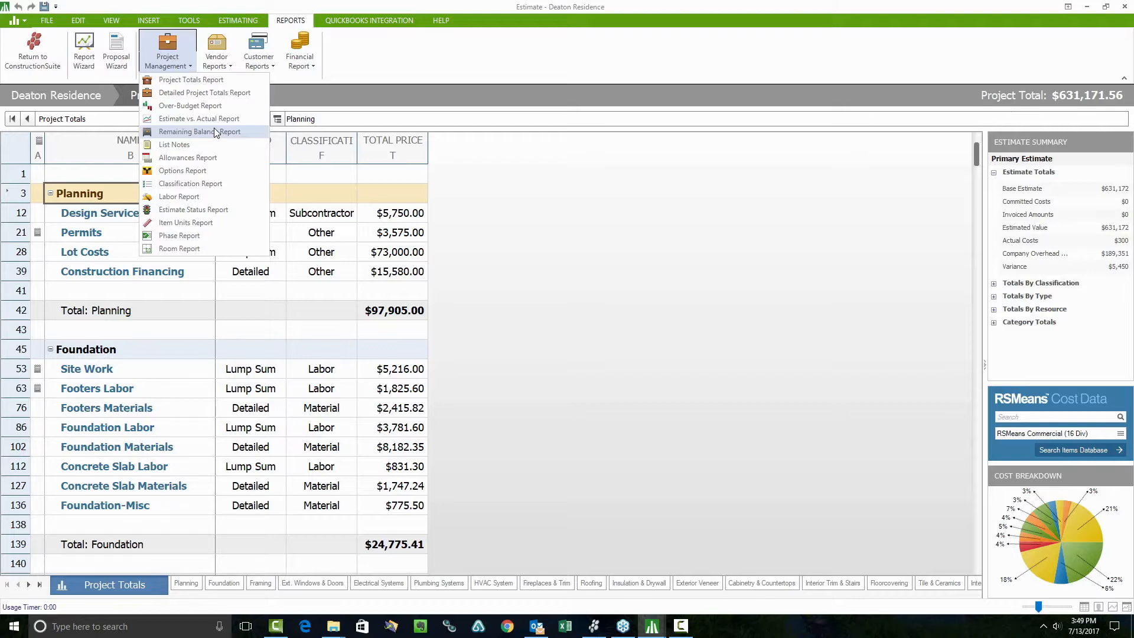
{"action": "left_click", "coordinate": [116, 63]}
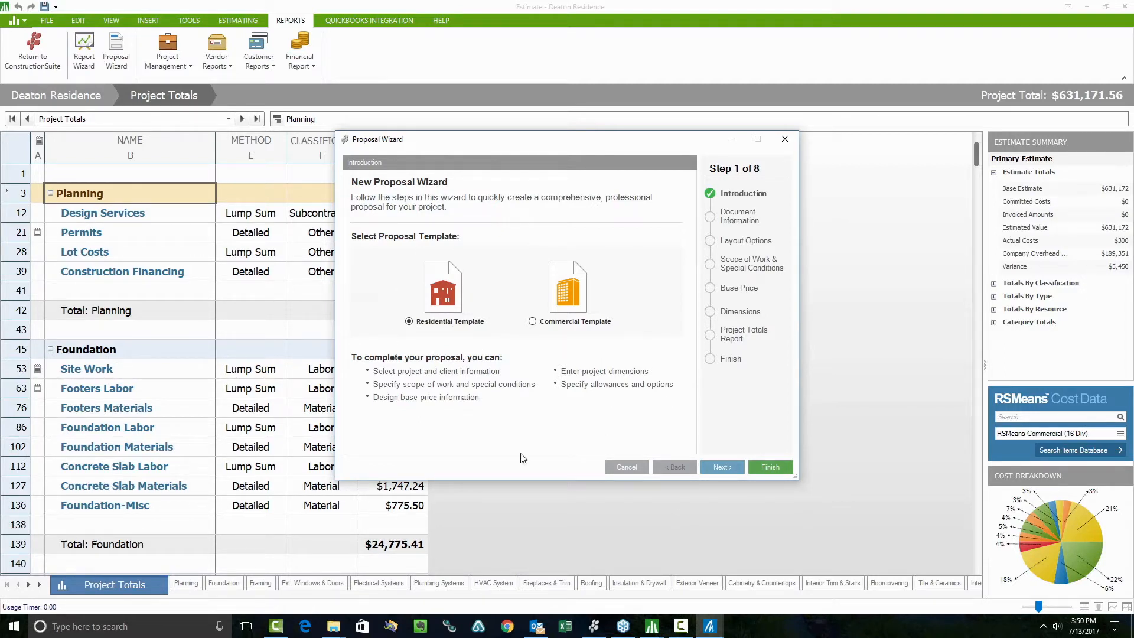
{"action": "left_click", "coordinate": [726, 469]}
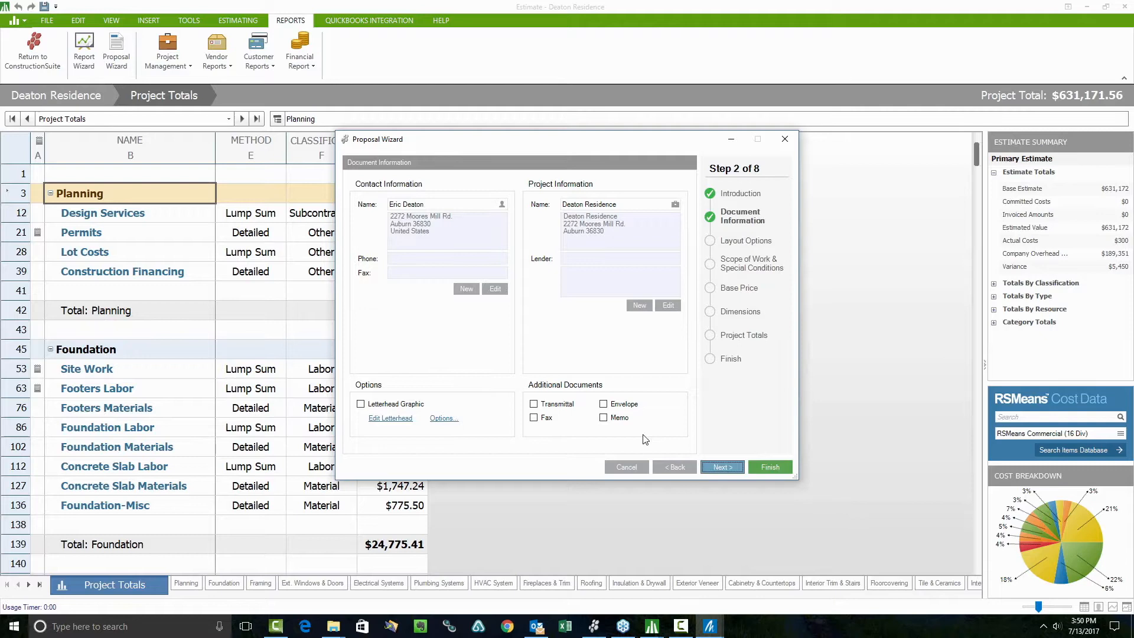
{"action": "left_click", "coordinate": [722, 466]}
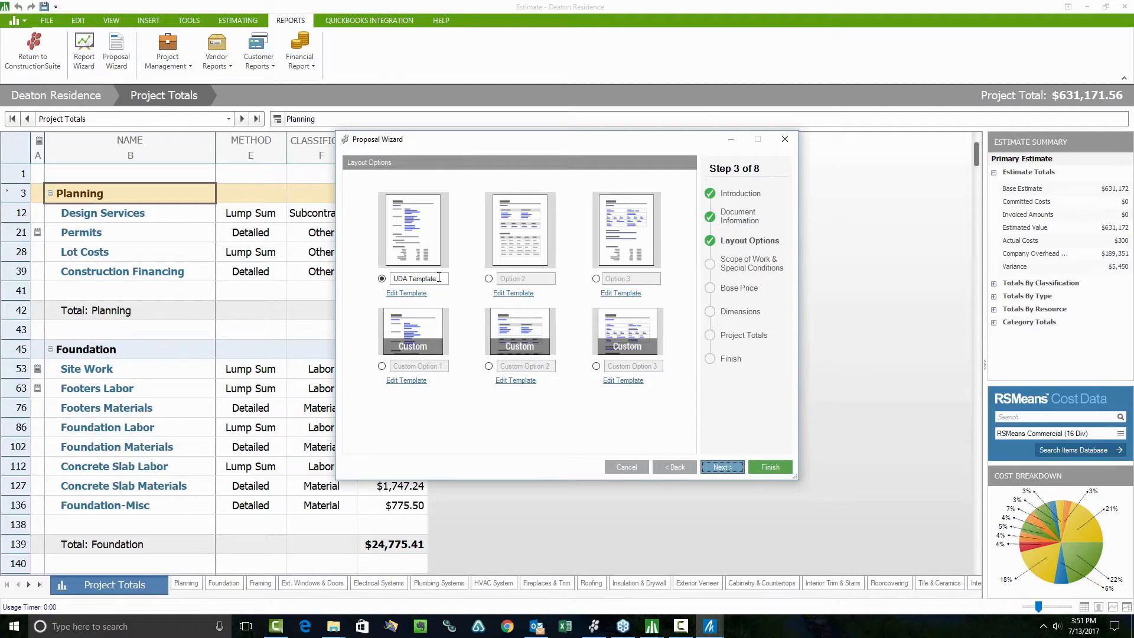
Keep the UDA Template layout with scope of work and special conditions included, and continue to the base price settings.
{"action": "left_click_drag", "start_coordinate": [441, 279], "coordinate": [392, 278]}
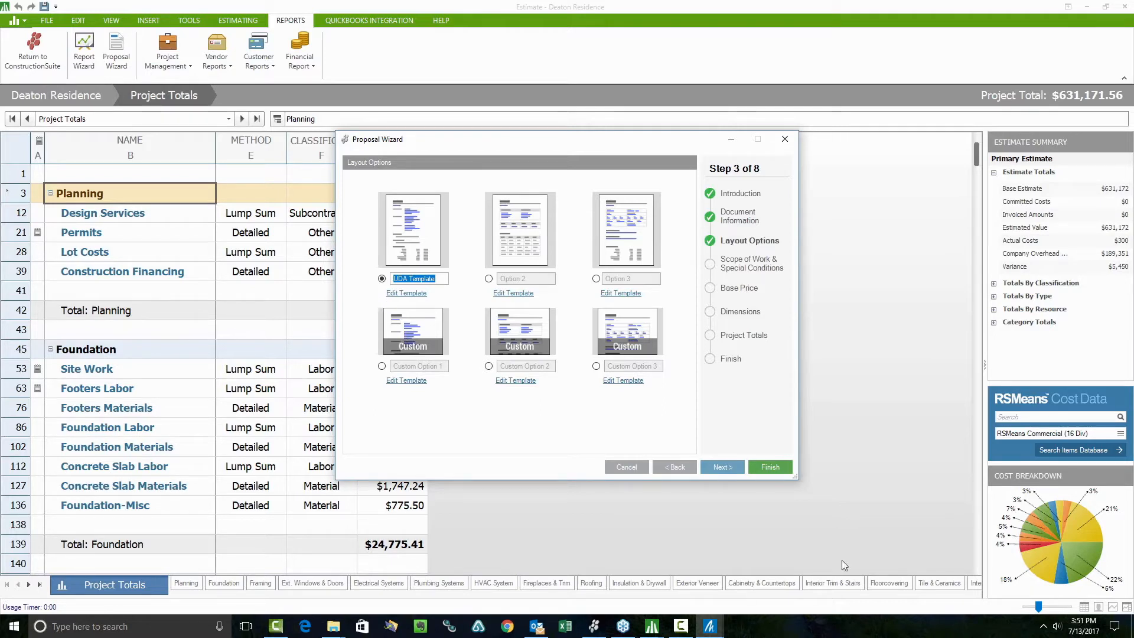
{"action": "left_click", "coordinate": [722, 467]}
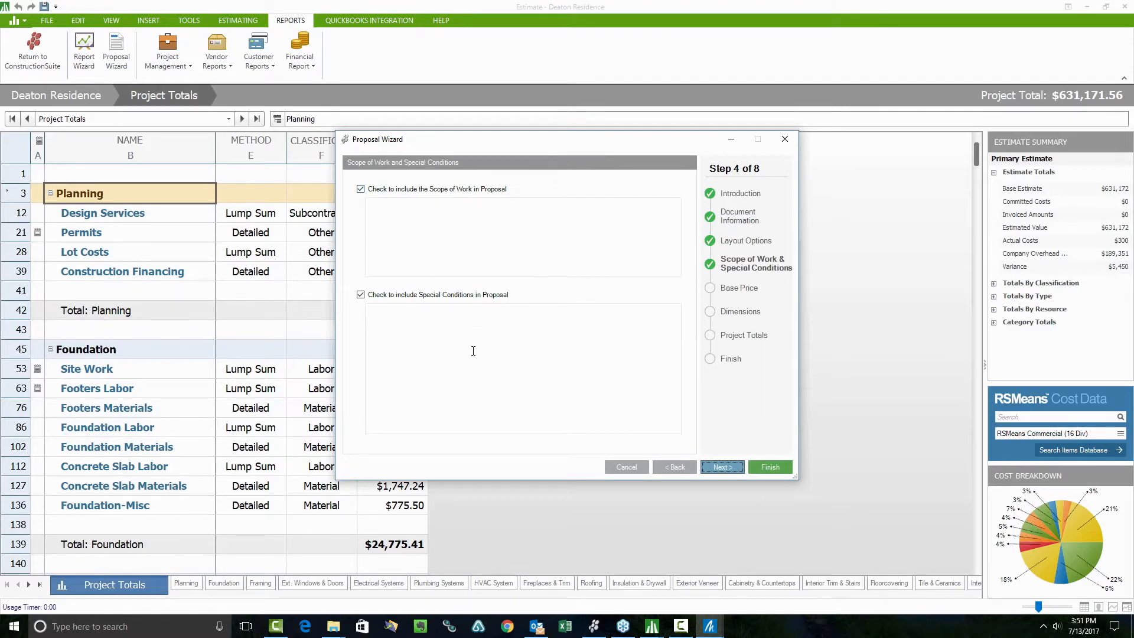
{"action": "left_click", "coordinate": [491, 235]}
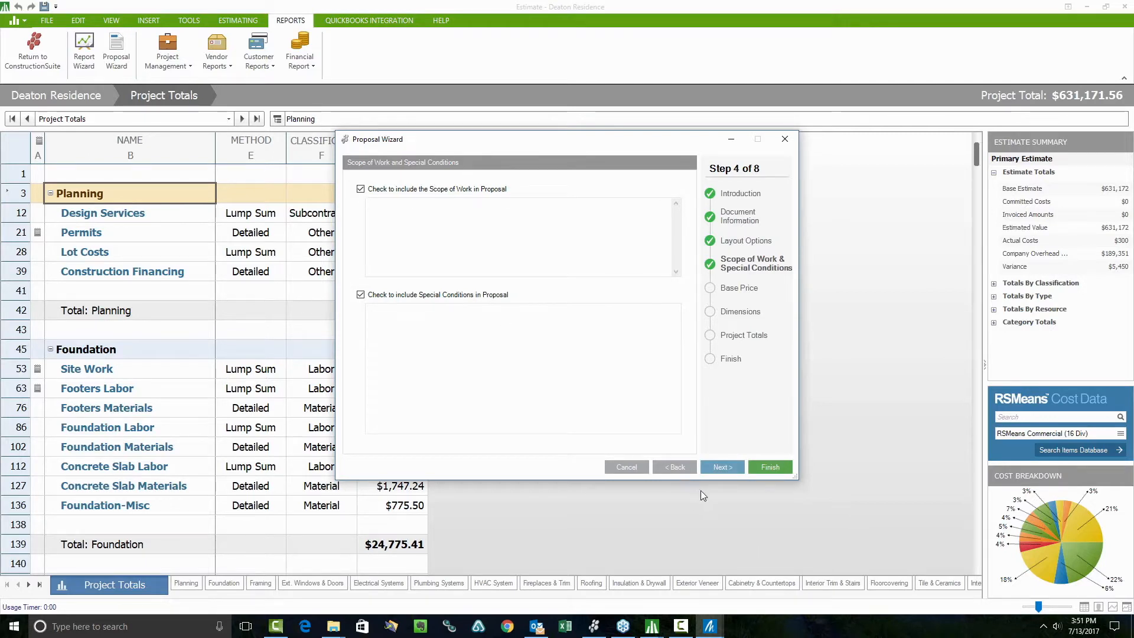
{"action": "left_click", "coordinate": [704, 470]}
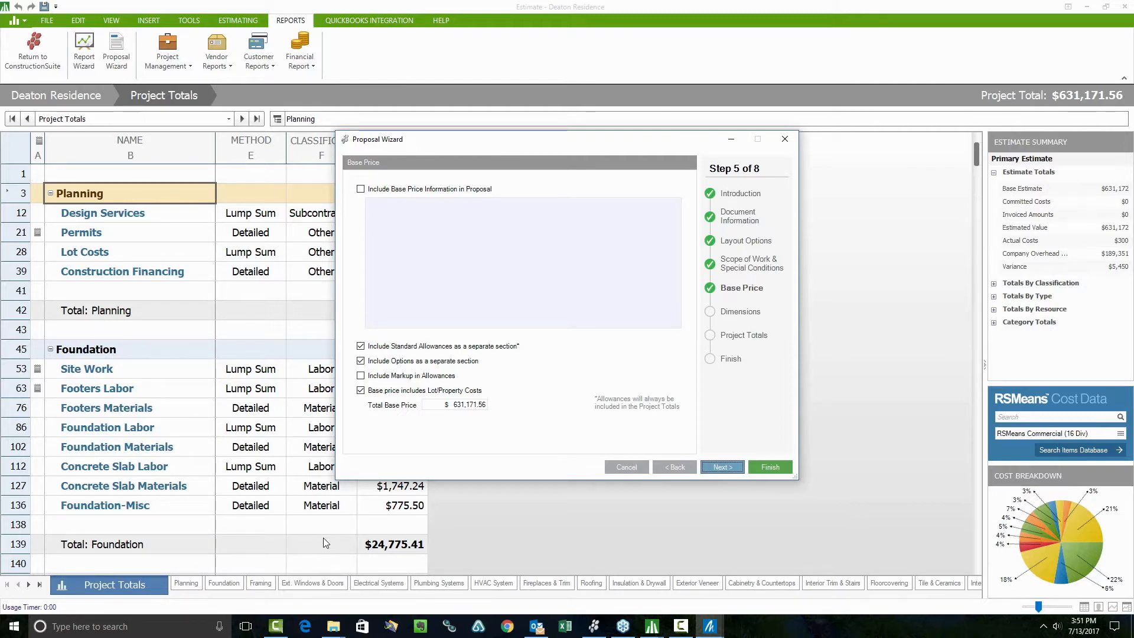
Accept the base price and dimensions settings and continue to the project totals report options.
{"action": "left_click", "coordinate": [732, 467]}
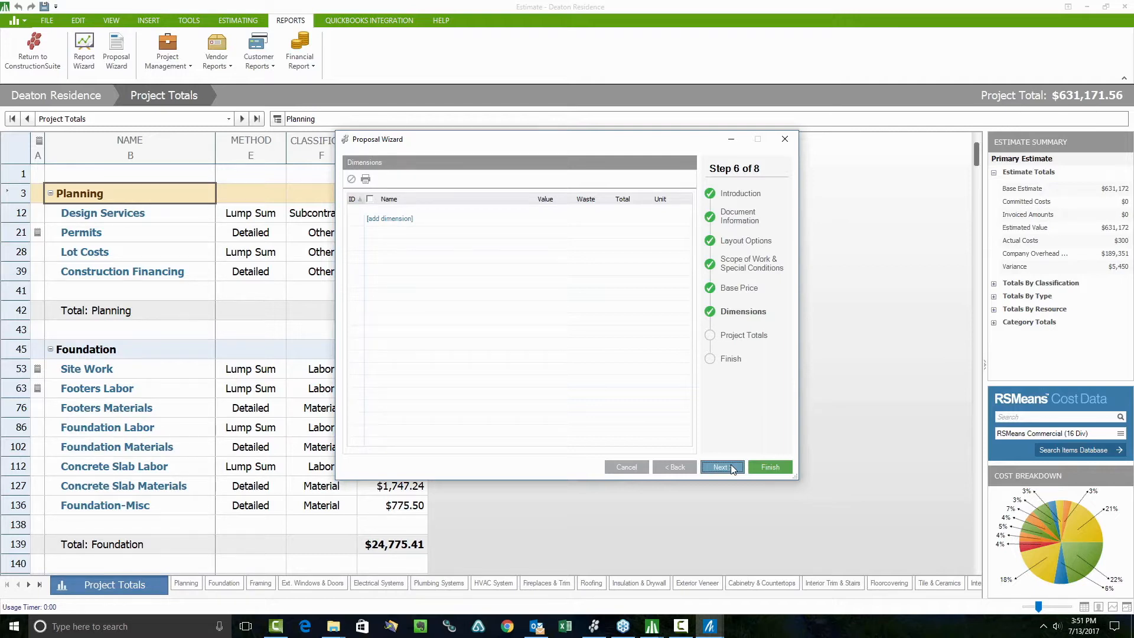
{"action": "left_click", "coordinate": [732, 467]}
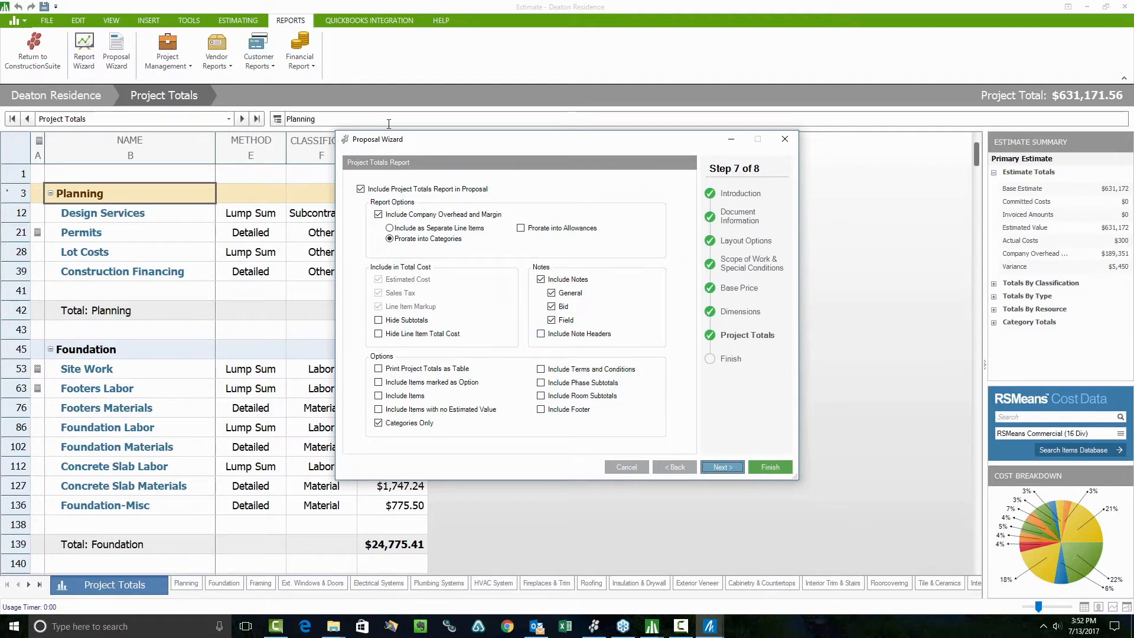
{"action": "left_click_drag", "start_coordinate": [398, 140], "coordinate": [573, 146]}
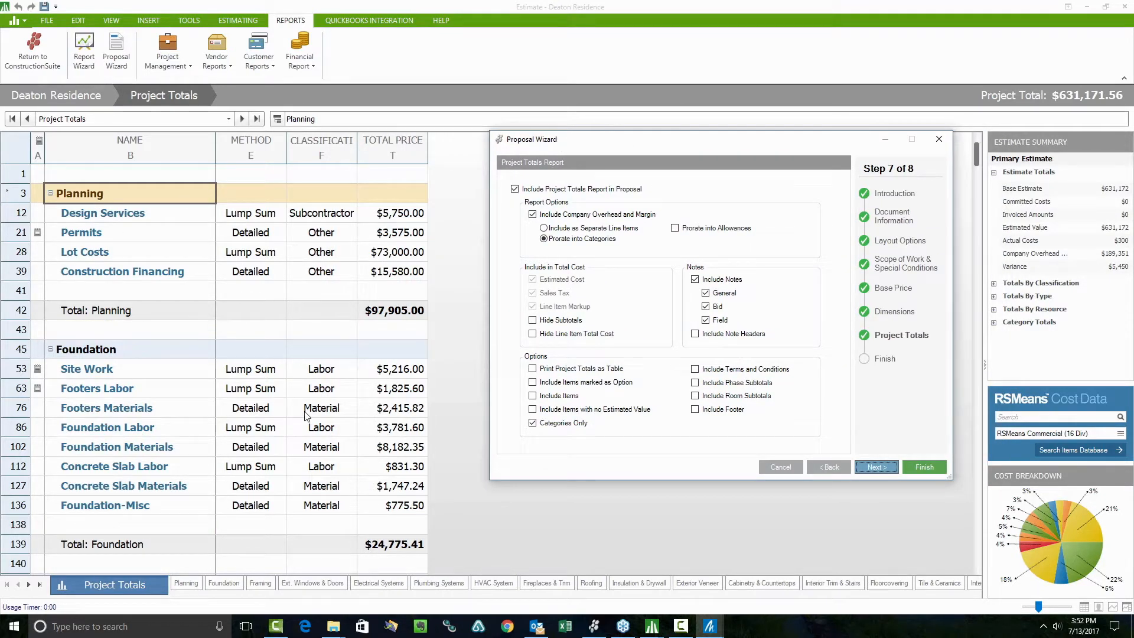
Turn off Categories Only, exclude Bid and Field notes, hide line item total costs, and generate the proposal.
{"action": "left_click", "coordinate": [532, 422]}
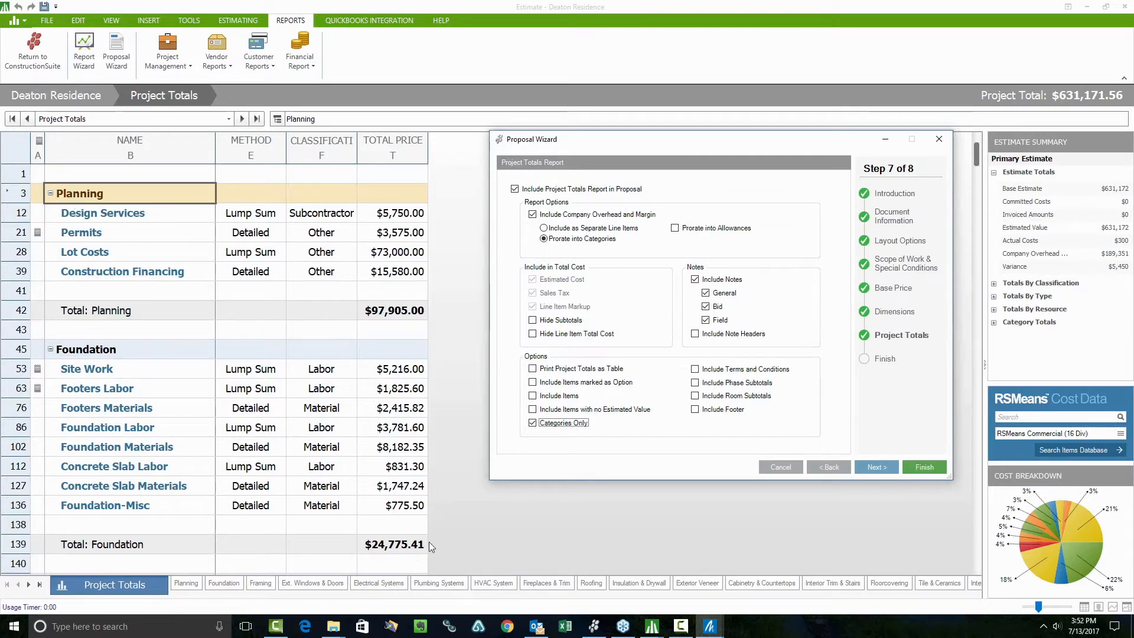
{"action": "left_click", "coordinate": [532, 423]}
{"action": "left_click", "coordinate": [705, 306]}
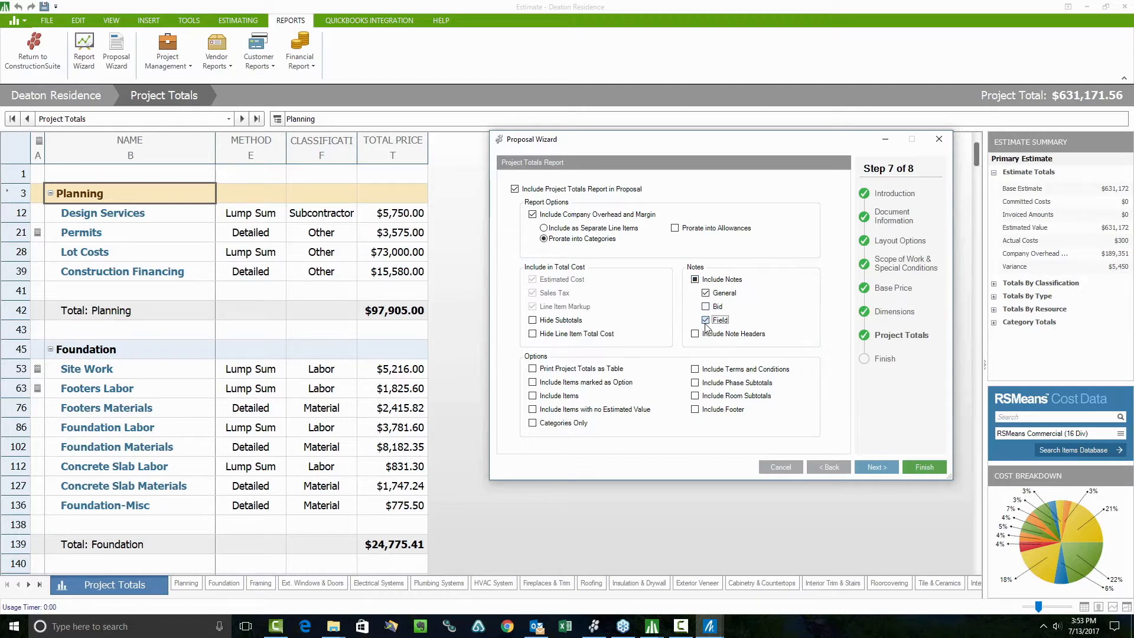
{"action": "left_click", "coordinate": [705, 325]}
{"action": "left_click", "coordinate": [532, 334]}
{"action": "left_click", "coordinate": [924, 467]}
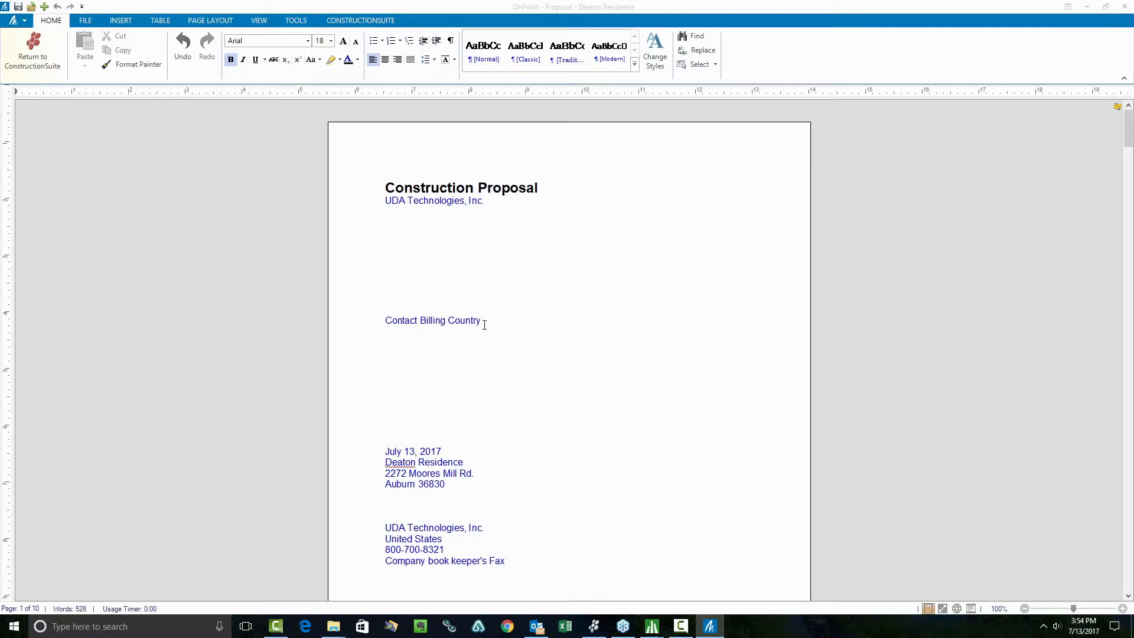
Delete the Contact Billing Country placeholder with its blank lines from the cover page and add the company letterhead.
{"action": "left_click_drag", "start_coordinate": [485, 321], "coordinate": [395, 294]}
{"action": "key", "text": "Delete"}
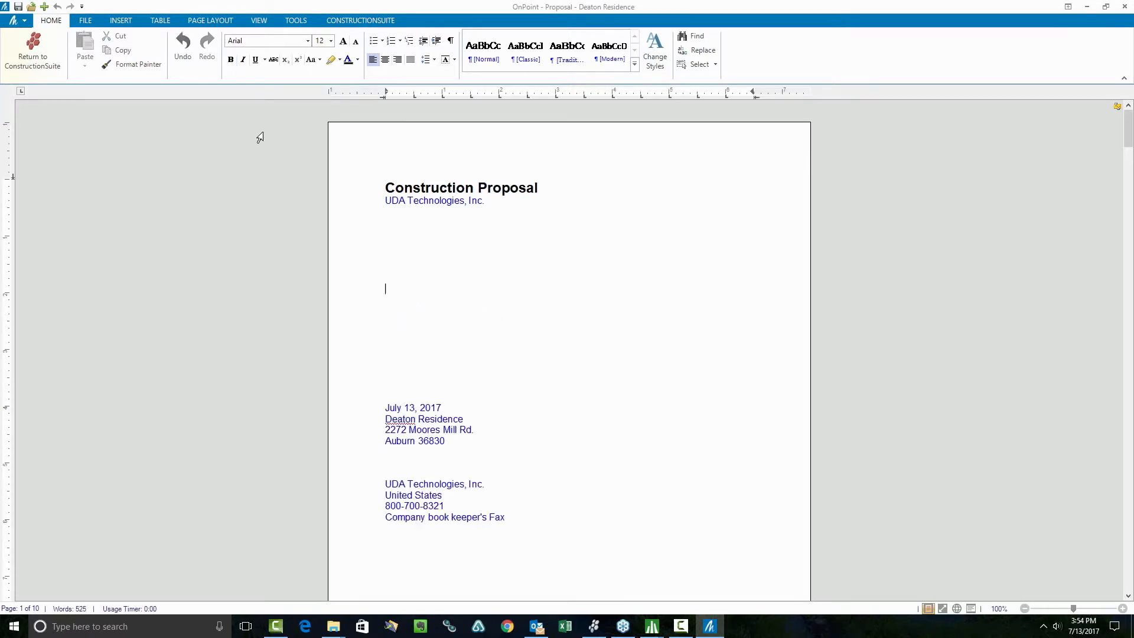
{"action": "left_click", "coordinate": [86, 22]}
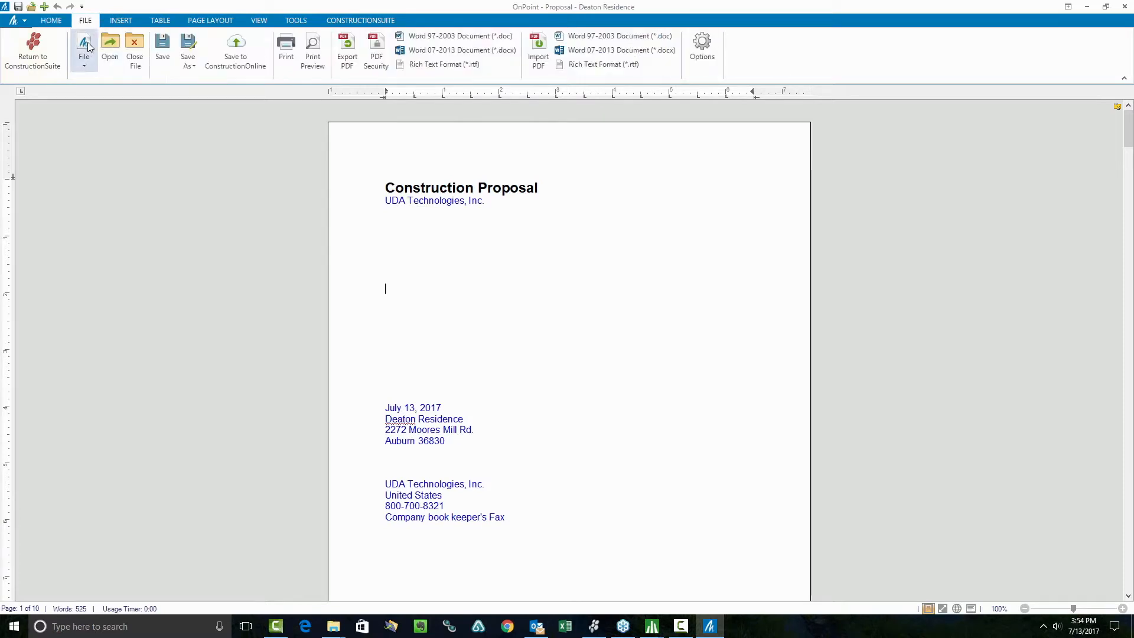
{"action": "left_click", "coordinate": [120, 21]}
{"action": "left_click", "coordinate": [89, 50]}
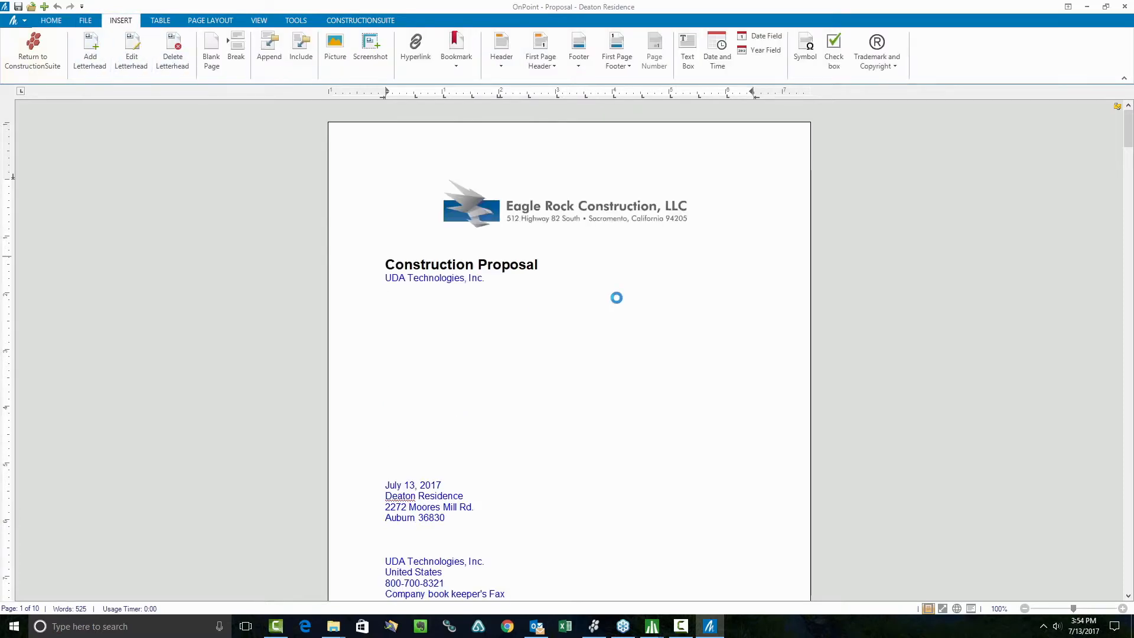
Delete the Contact Primary Telephone row from the owner details table on the Proposal page.
{"action": "scroll", "coordinate": [628, 302], "scroll_direction": "down", "scroll_amount": 10}
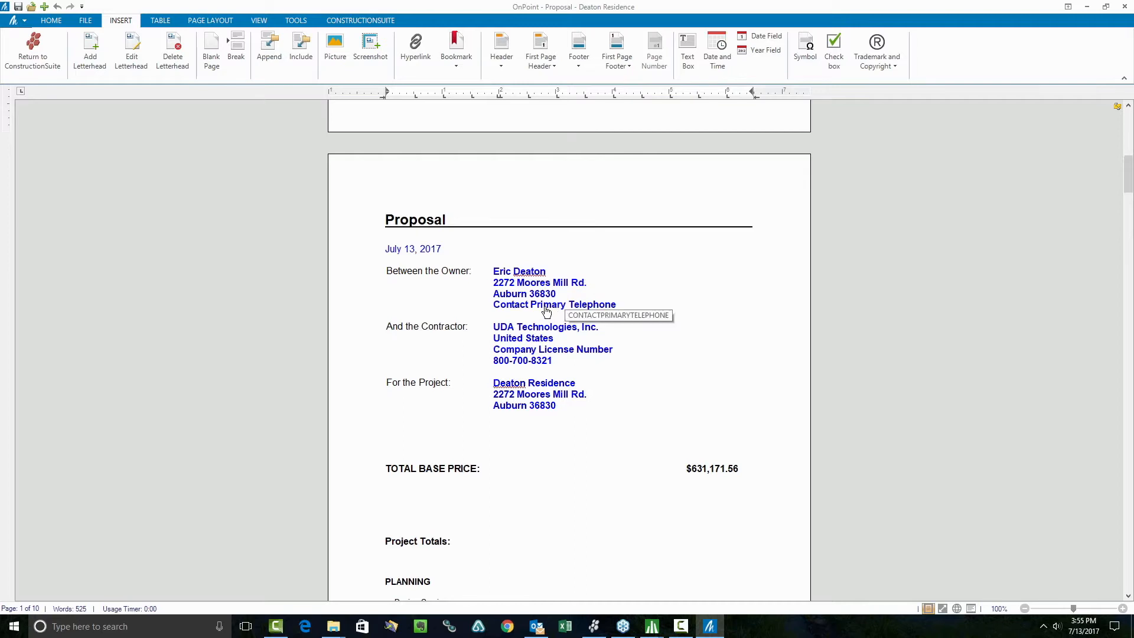
{"action": "left_click", "coordinate": [546, 305]}
{"action": "right_click", "coordinate": [546, 307]}
{"action": "left_click", "coordinate": [568, 314]}
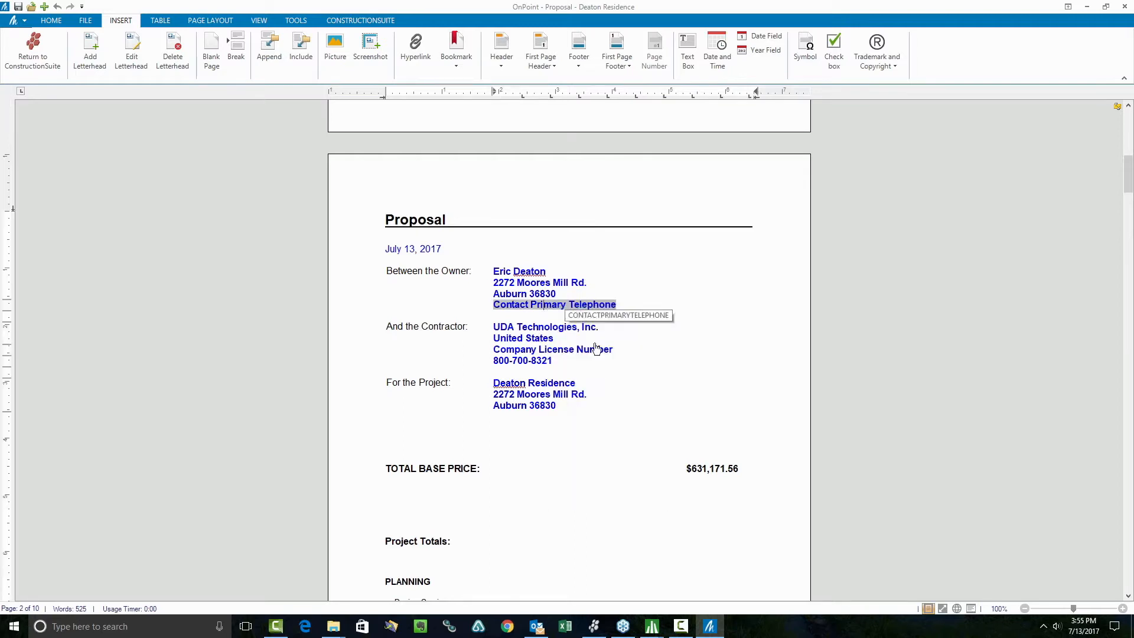
{"action": "left_click_drag", "start_coordinate": [501, 305], "coordinate": [446, 305]}
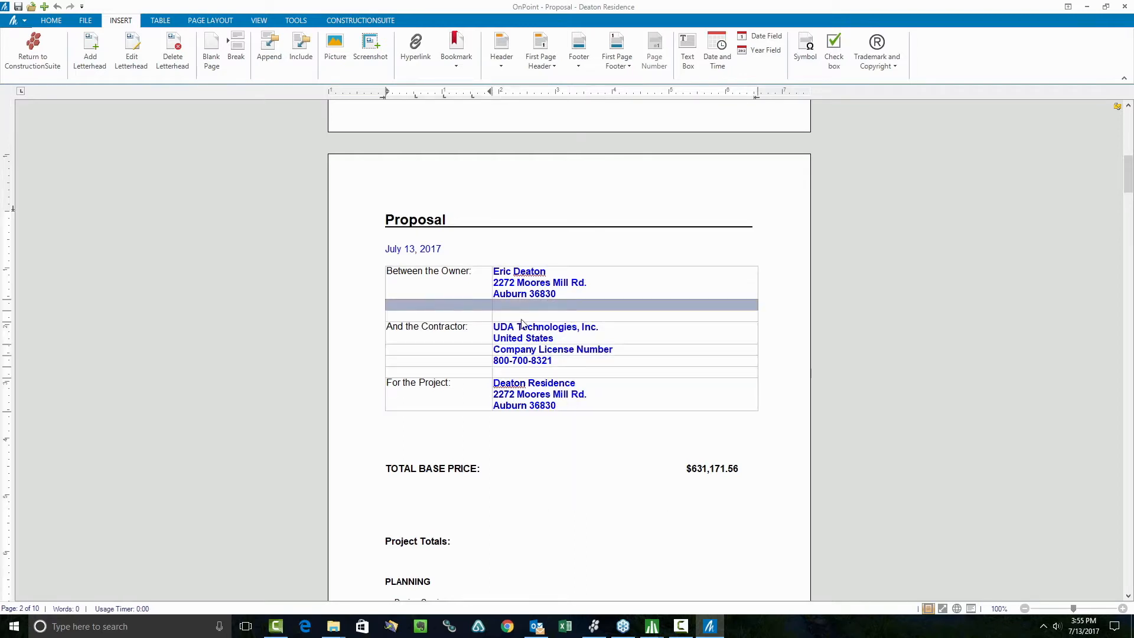
{"action": "right_click", "coordinate": [445, 305]}
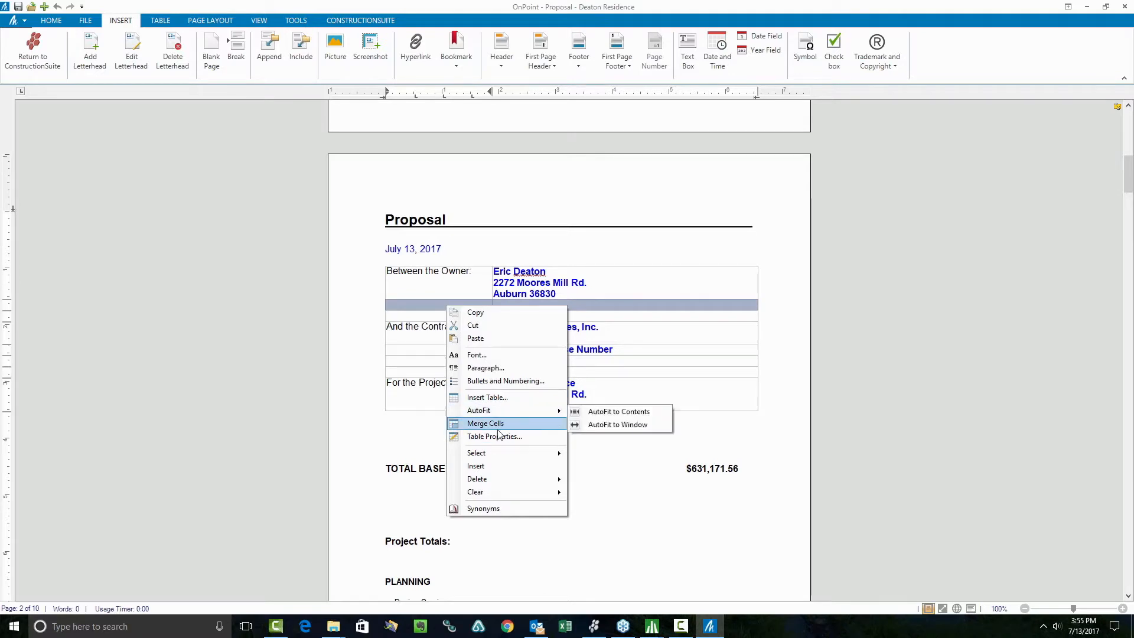
{"action": "mouse_move", "coordinate": [514, 458]}
{"action": "mouse_move", "coordinate": [526, 479]}
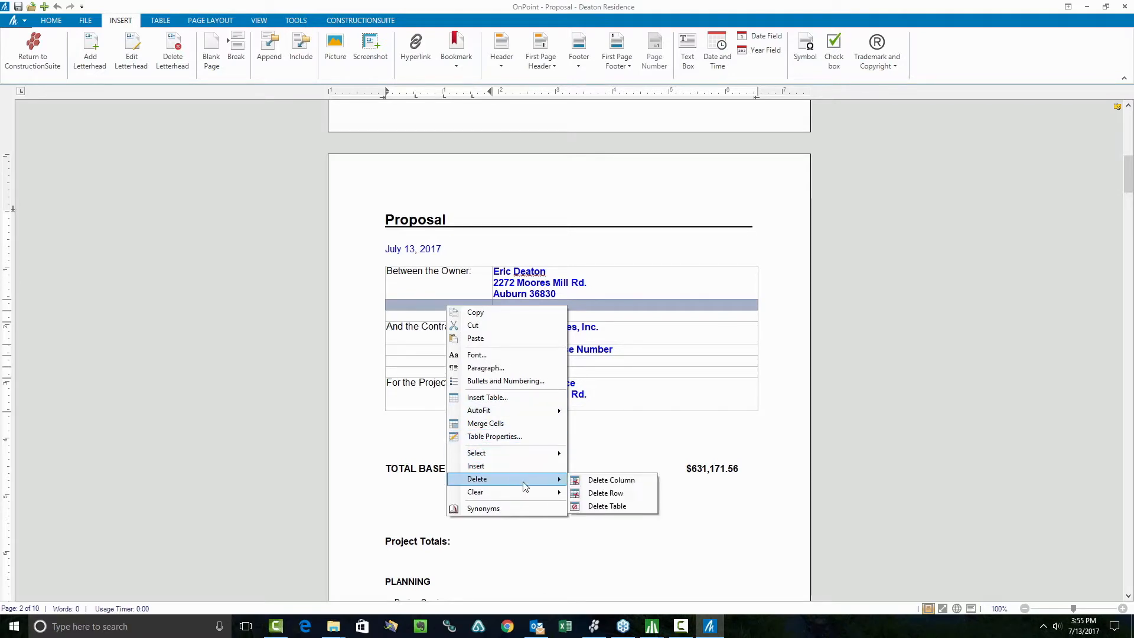
{"action": "left_click", "coordinate": [604, 500]}
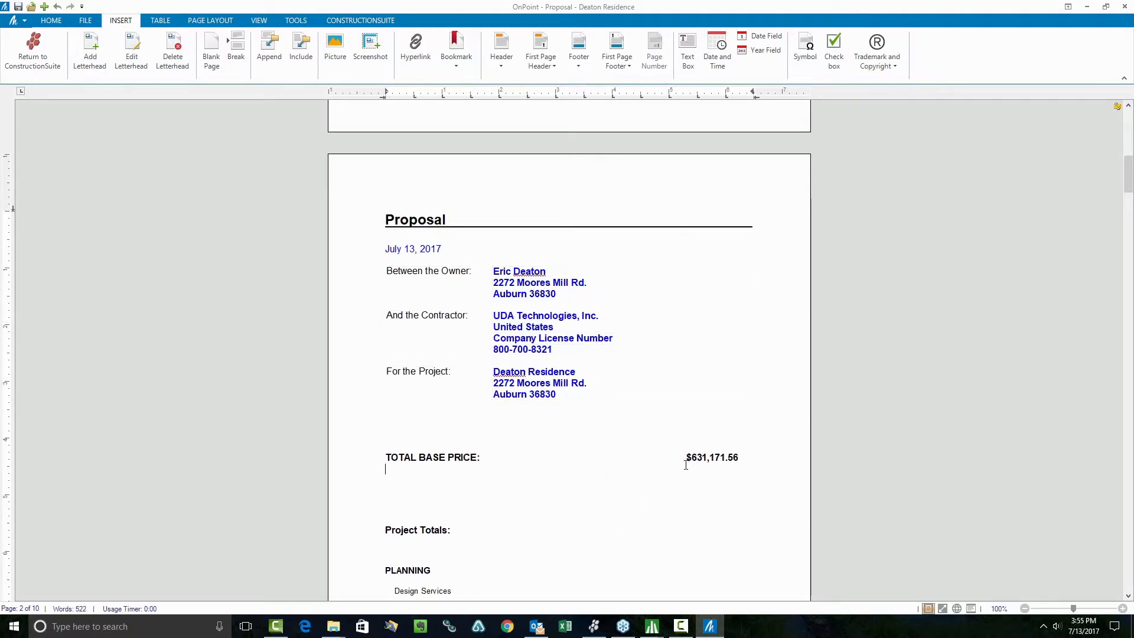
Remove the "Project Totals:" heading and the blank lines between the total base price and the Planning section.
{"action": "scroll", "coordinate": [685, 466], "scroll_direction": "down", "scroll_amount": 4}
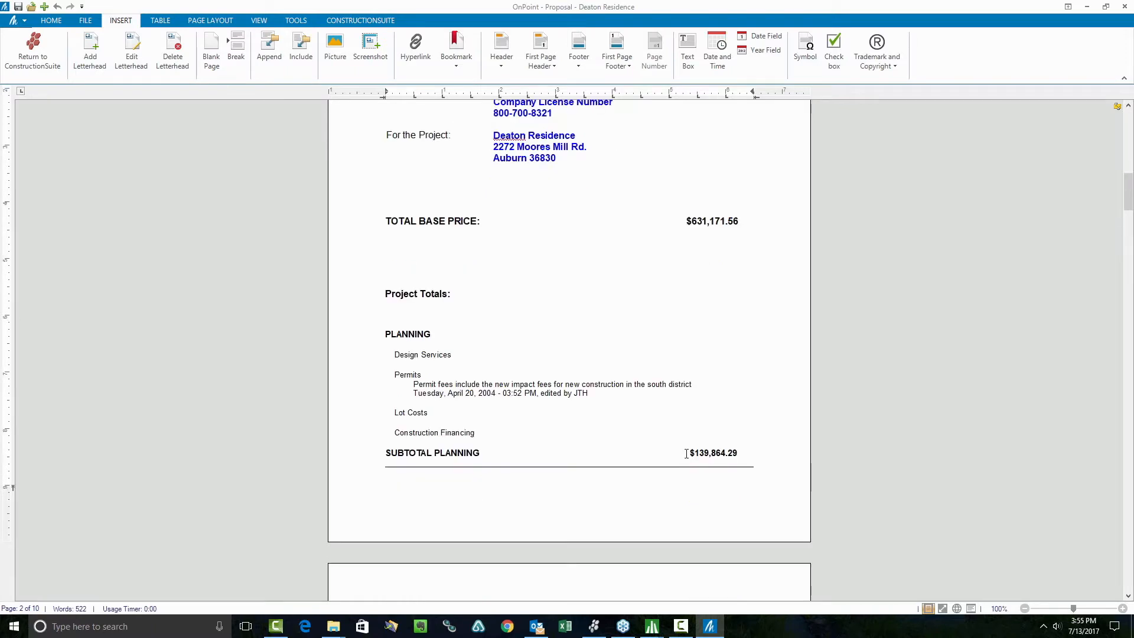
{"action": "left_click_drag", "start_coordinate": [459, 294], "coordinate": [378, 240]}
{"action": "key", "text": "Delete"}
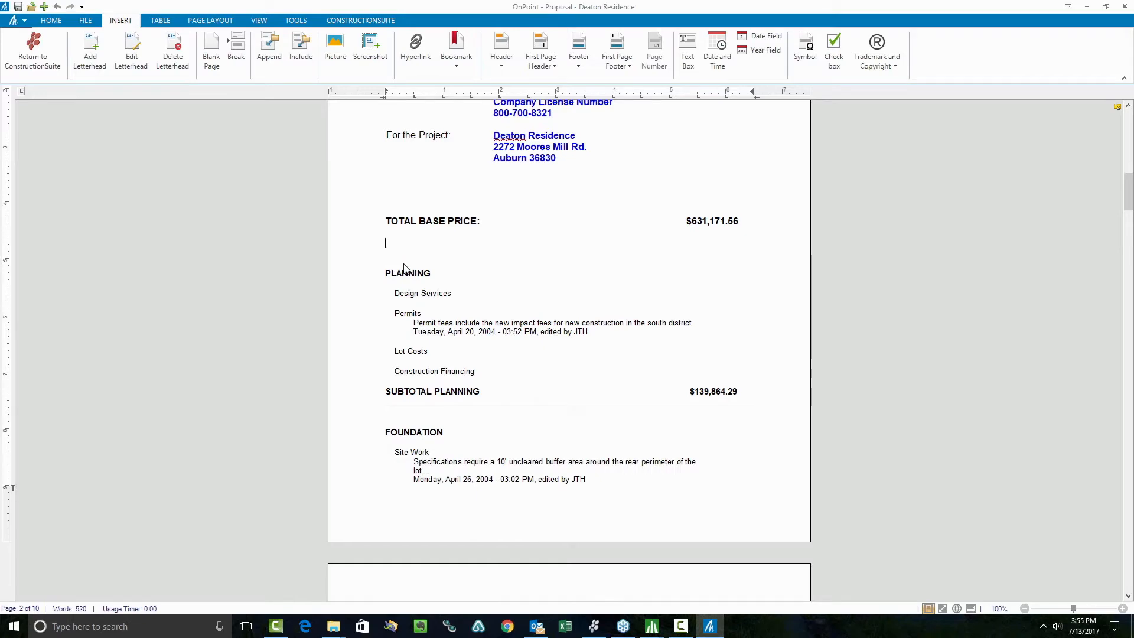
Correct the misspelled word "shinles" to "shingles" in the Roofing Materials note.
{"action": "scroll", "coordinate": [602, 324], "scroll_direction": "down", "scroll_amount": 3}
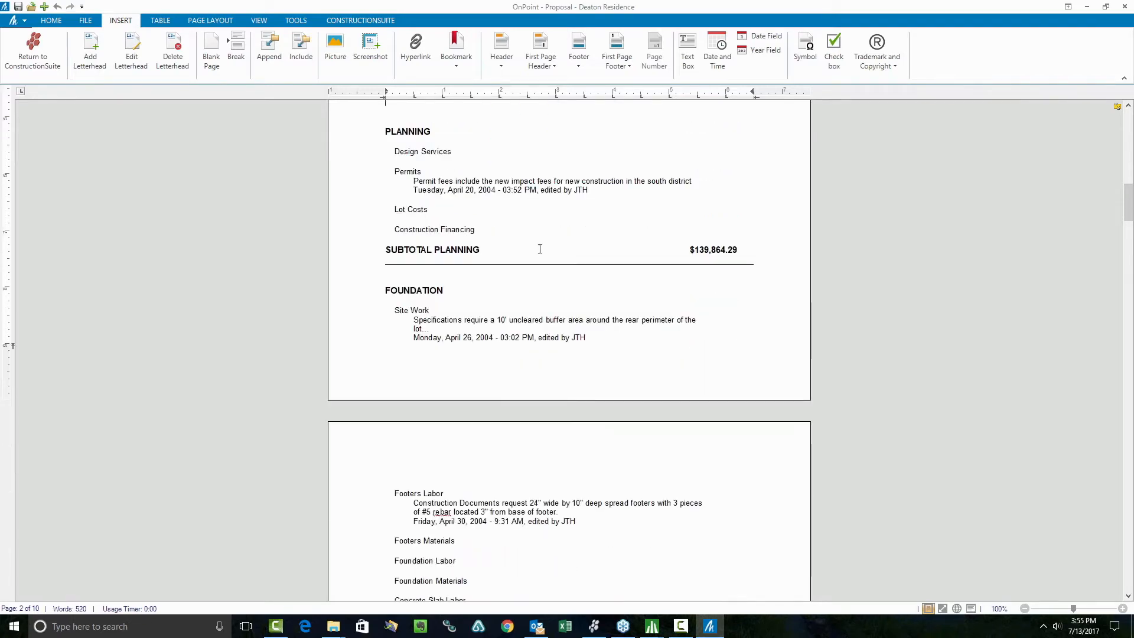
{"action": "scroll", "coordinate": [523, 279], "scroll_direction": "down", "scroll_amount": 9}
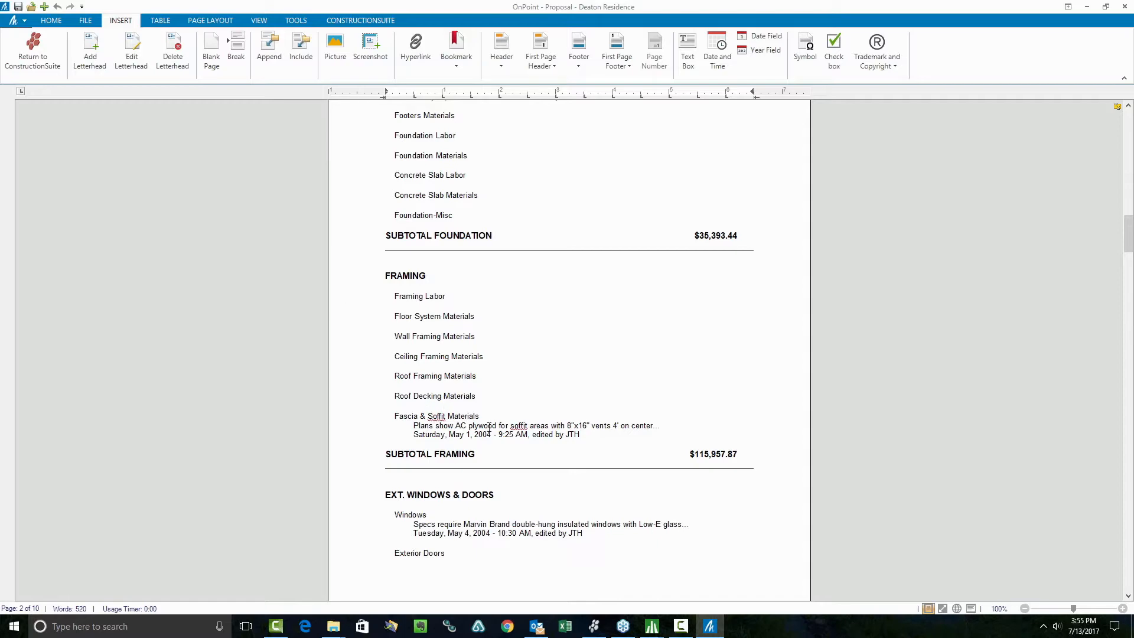
{"action": "scroll", "coordinate": [538, 563], "scroll_direction": "down", "scroll_amount": 8}
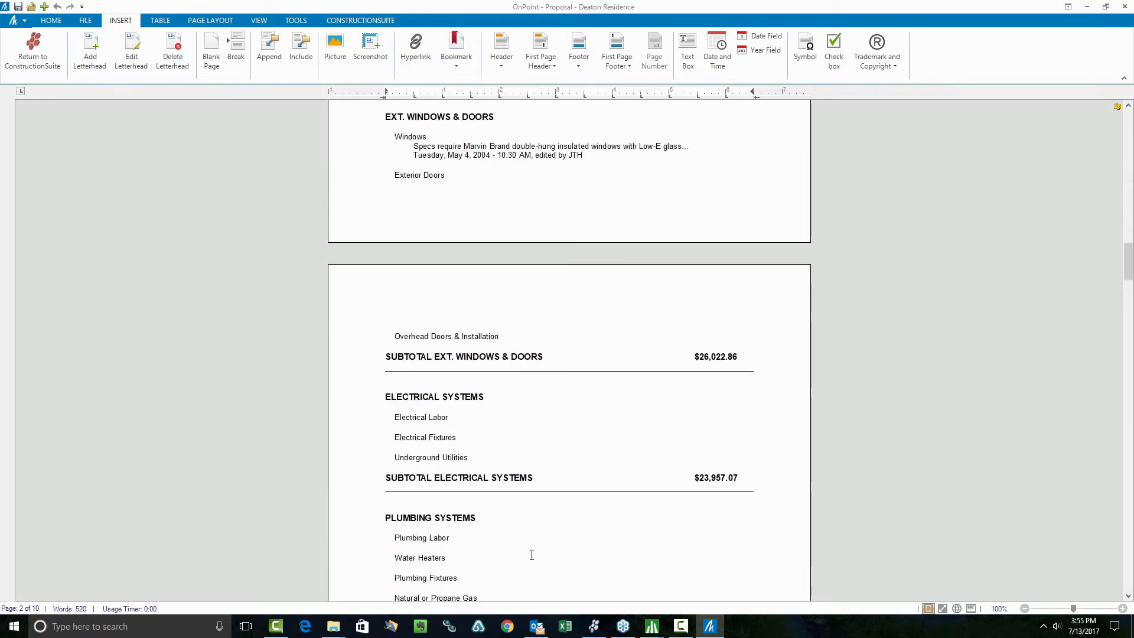
{"action": "scroll", "coordinate": [531, 555], "scroll_direction": "down", "scroll_amount": 20}
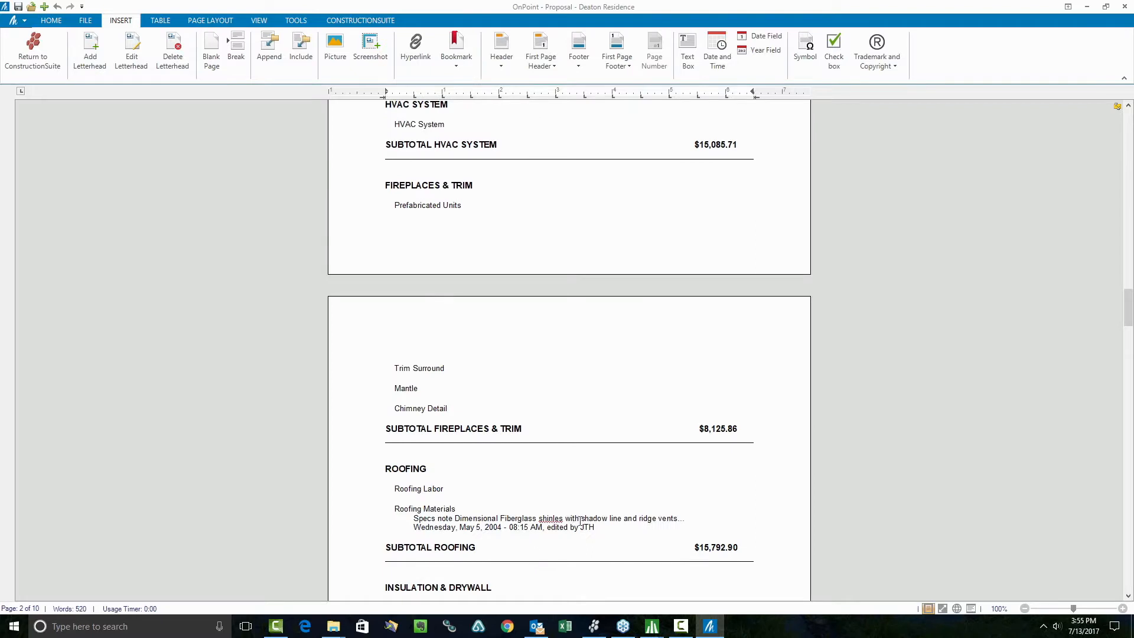
{"action": "left_click", "coordinate": [554, 516]}
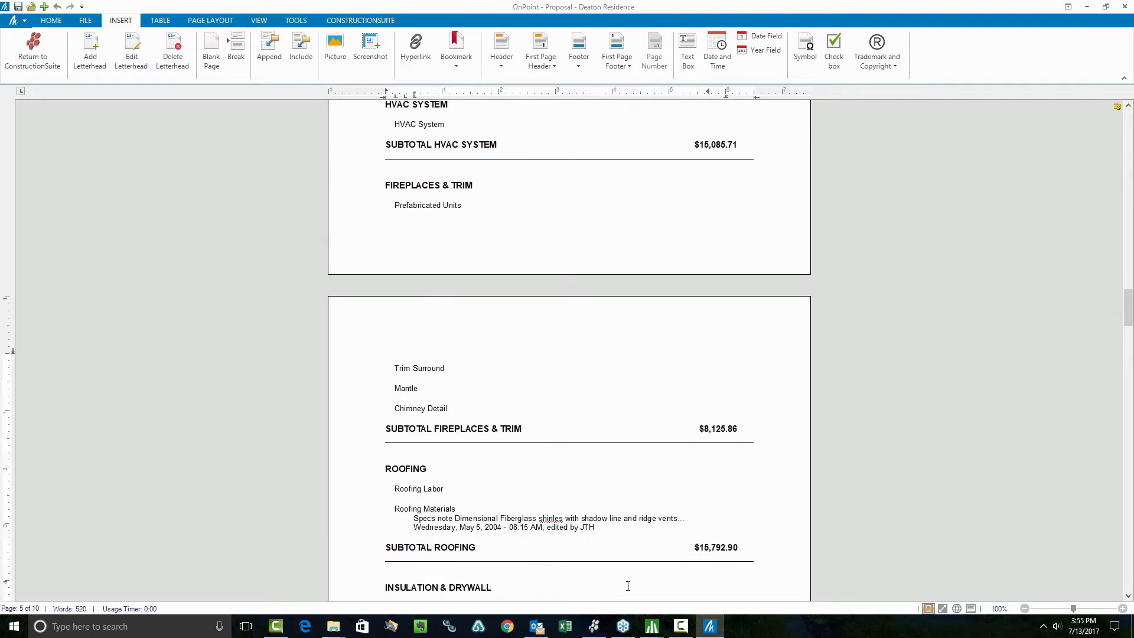
{"action": "type", "text": "g"}
Add the word "rowlock" in the Brick Labor note to the spelling dictionary.
{"action": "scroll", "coordinate": [617, 481], "scroll_direction": "down", "scroll_amount": 6}
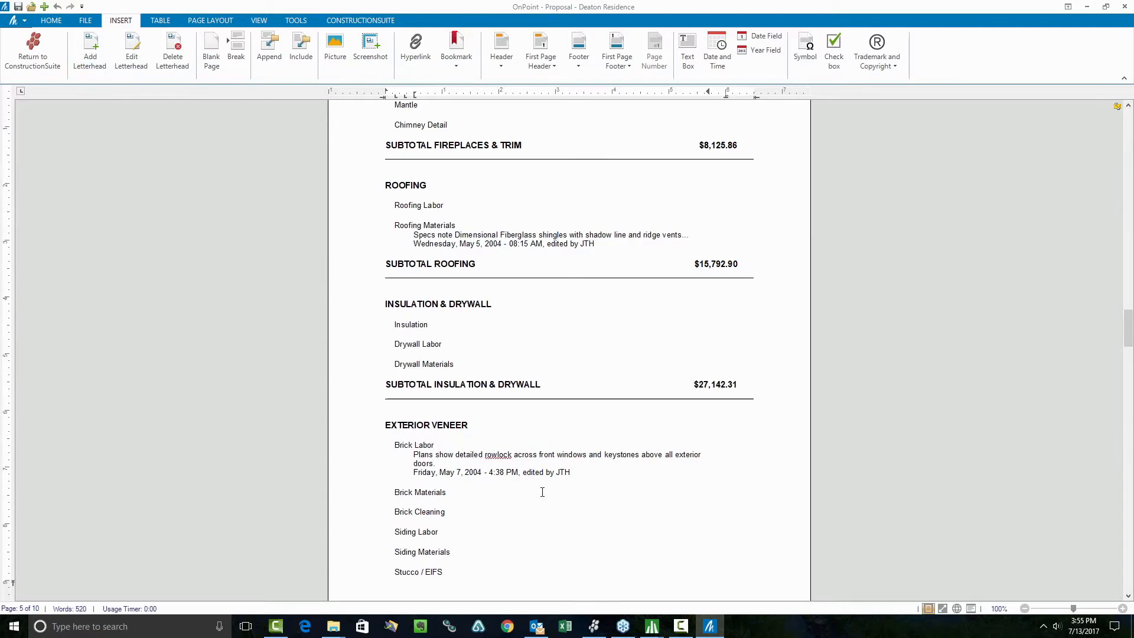
{"action": "right_click", "coordinate": [494, 456]}
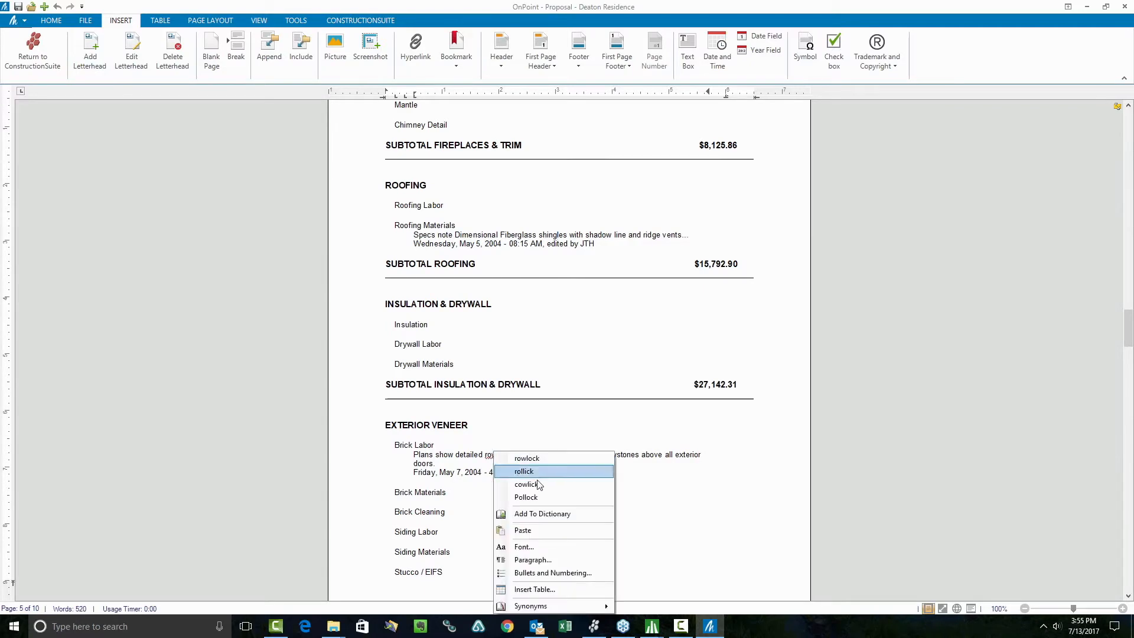
{"action": "left_click", "coordinate": [546, 514]}
Review the remaining proposal categories and subtotals, and look over the available page layout, document tools and save or export commands.
{"action": "scroll", "coordinate": [629, 488], "scroll_direction": "down", "scroll_amount": 10}
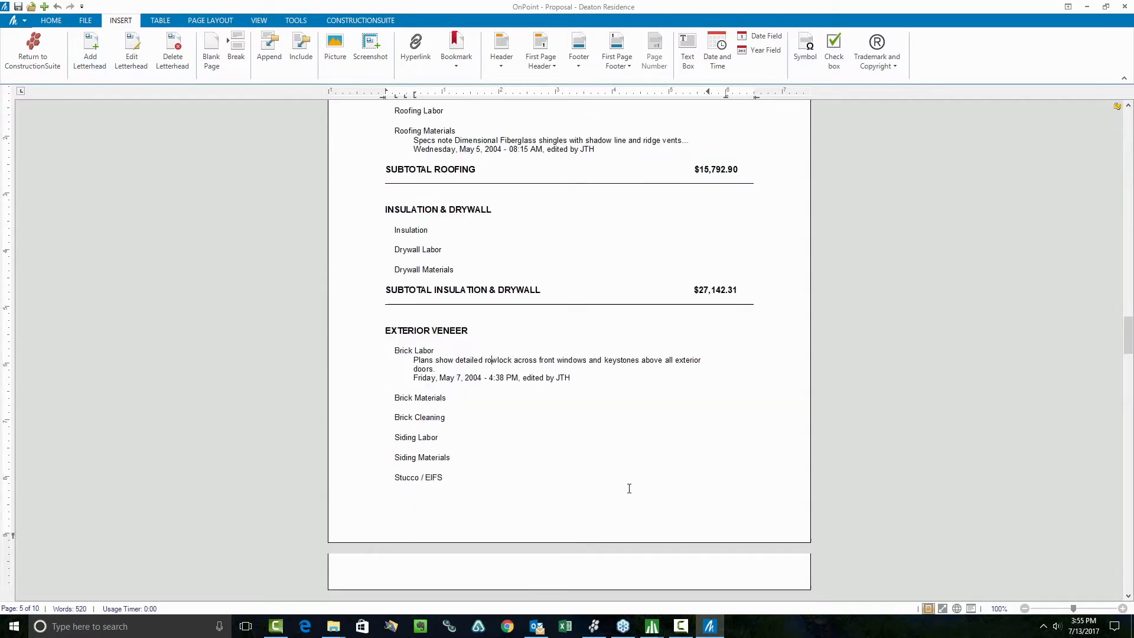
{"action": "scroll", "coordinate": [629, 484], "scroll_direction": "down", "scroll_amount": 6}
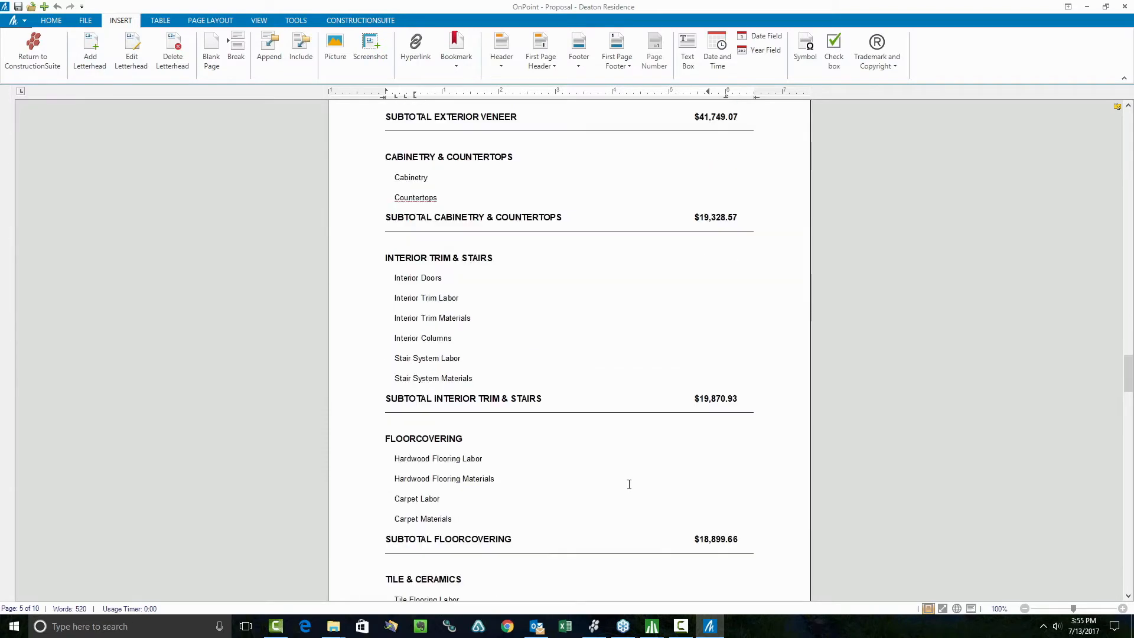
{"action": "scroll", "coordinate": [629, 484], "scroll_direction": "down", "scroll_amount": 11}
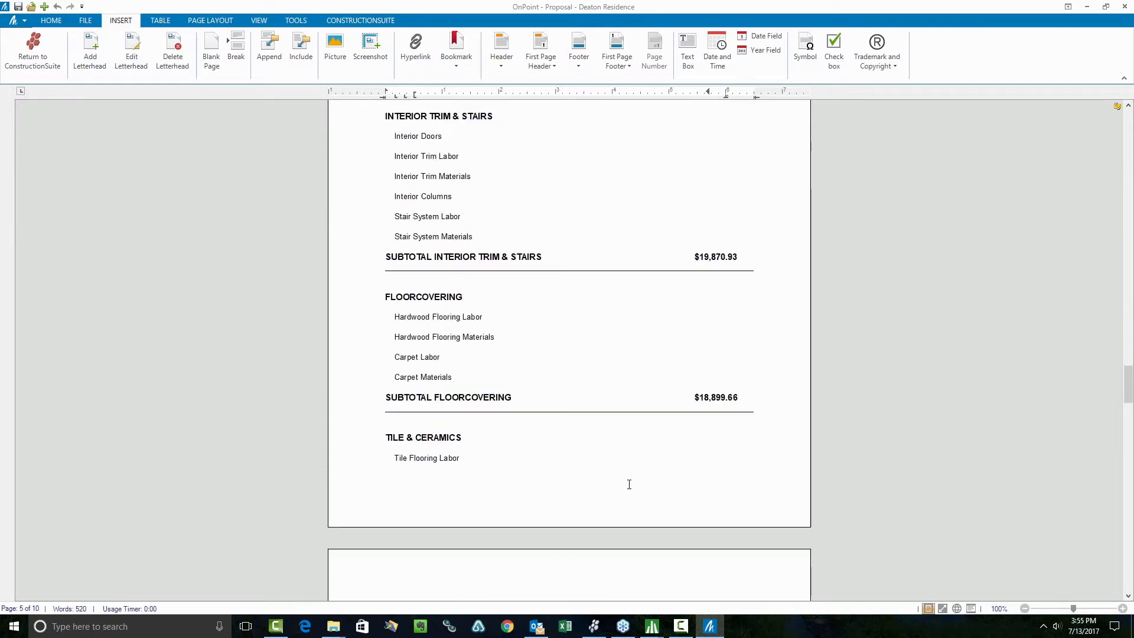
{"action": "scroll", "coordinate": [629, 484], "scroll_direction": "down", "scroll_amount": 20}
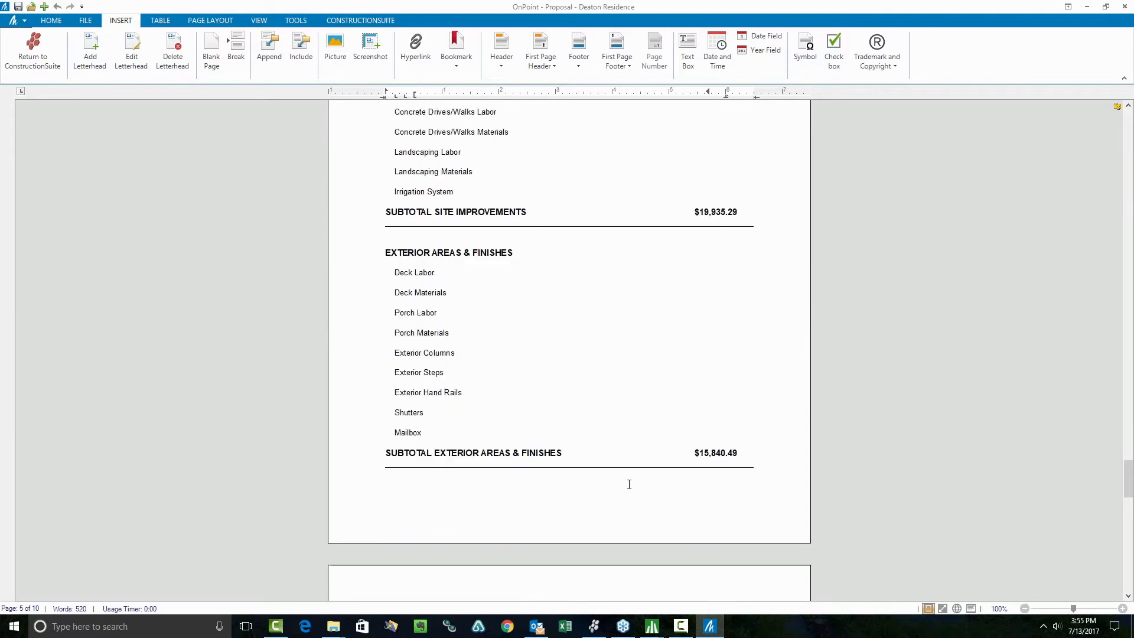
{"action": "left_click", "coordinate": [85, 21]}
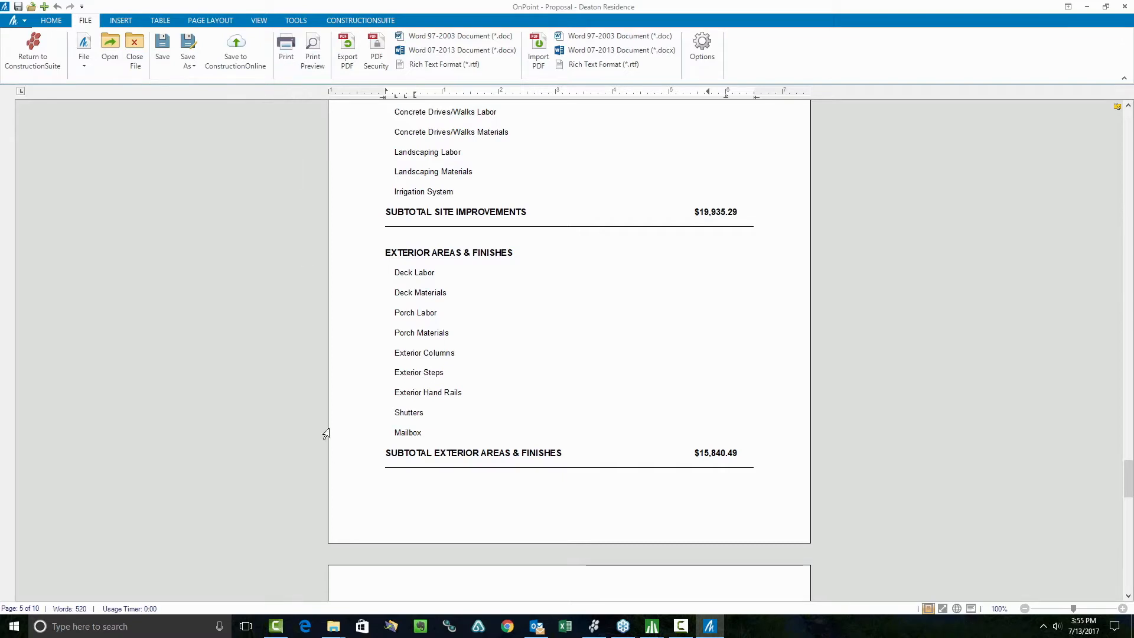
{"action": "left_click", "coordinate": [230, 20]}
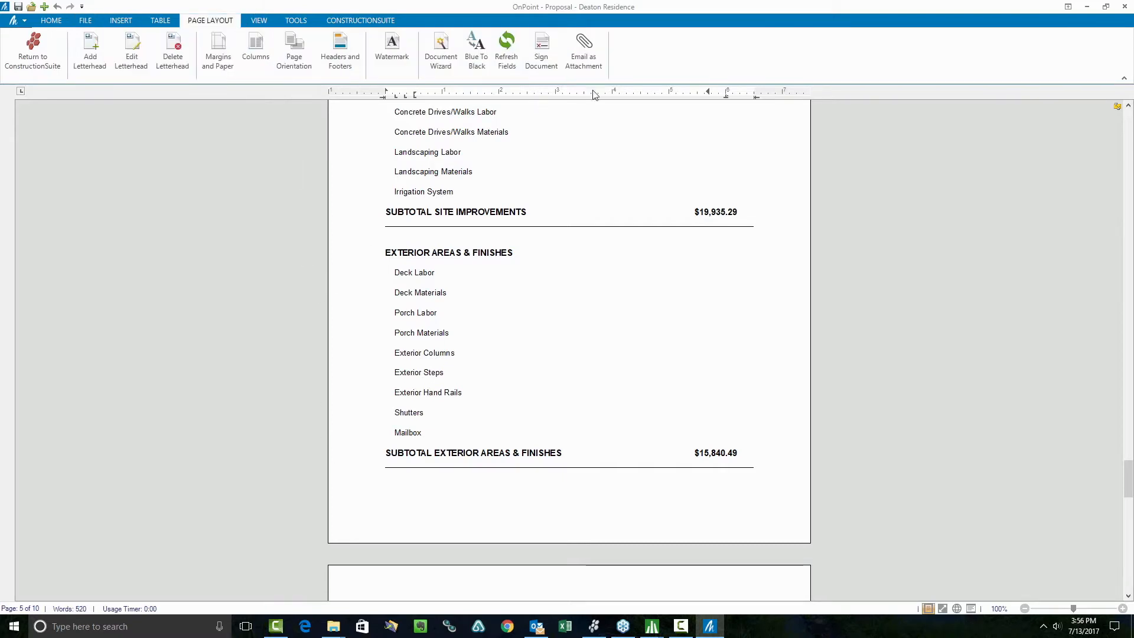
{"action": "left_click", "coordinate": [289, 21]}
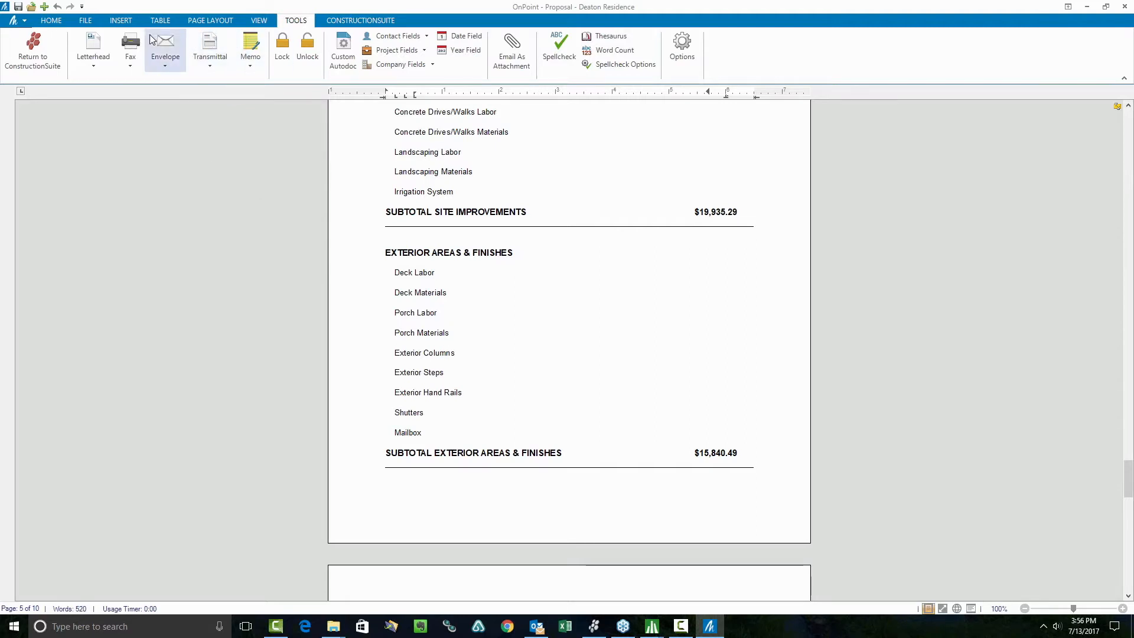
{"action": "left_click", "coordinate": [85, 20]}
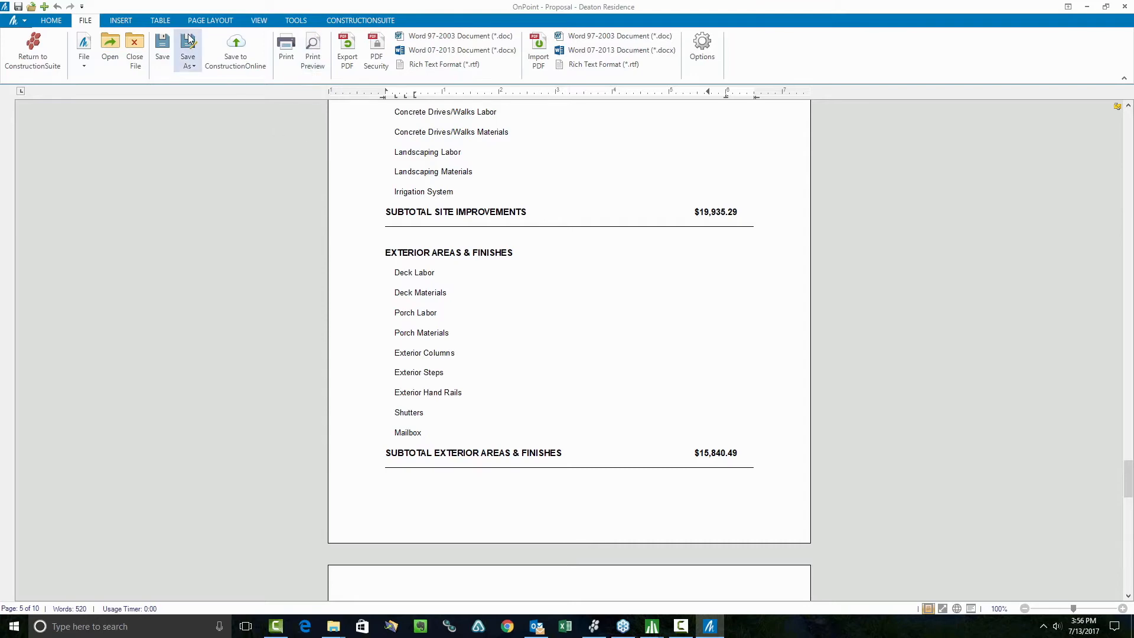
{"action": "scroll", "coordinate": [522, 340], "scroll_direction": "down", "scroll_amount": 20}
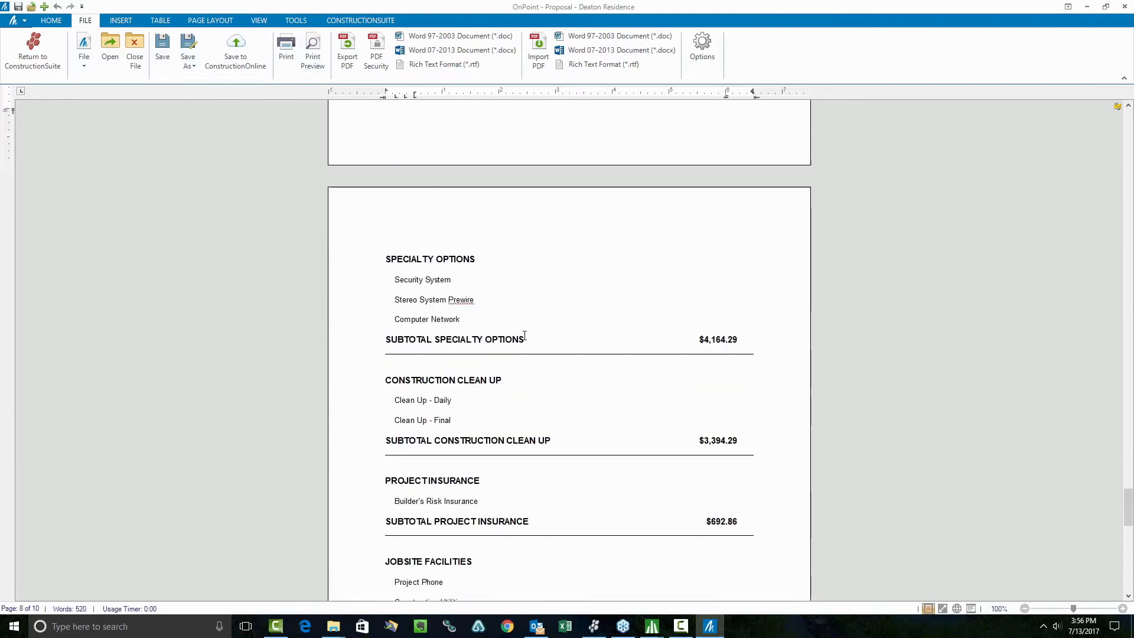
{"action": "scroll", "coordinate": [522, 331], "scroll_direction": "down", "scroll_amount": 5}
{"action": "scroll", "coordinate": [524, 331], "scroll_direction": "up", "scroll_amount": 12}
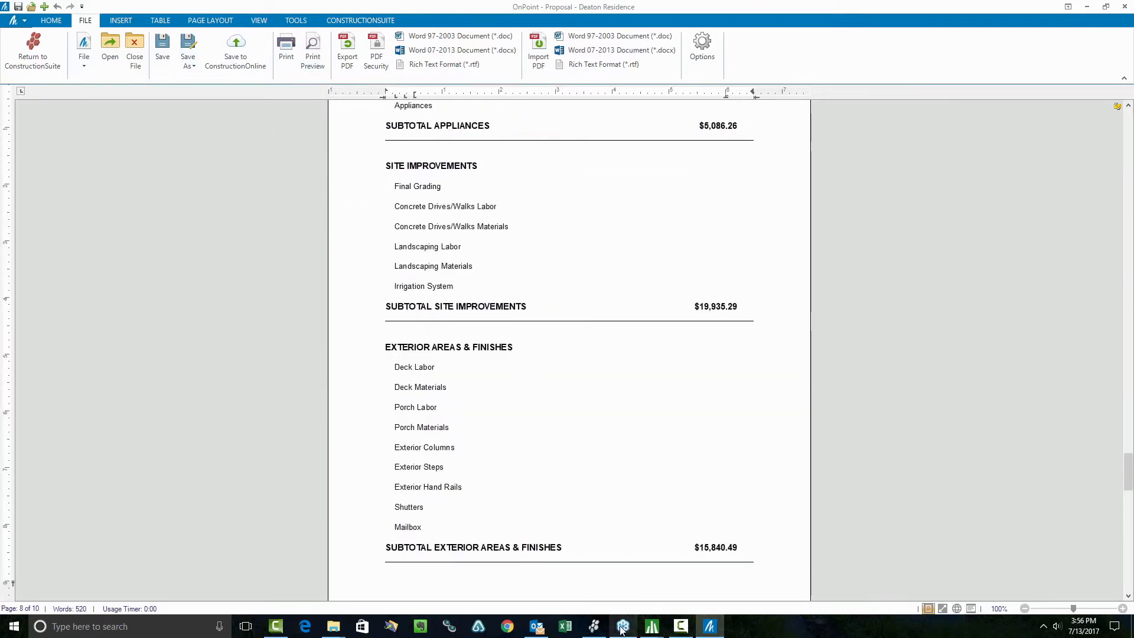
Switch to UDA ConstructionSuite with the estimate templates.
{"action": "left_click", "coordinate": [595, 627]}
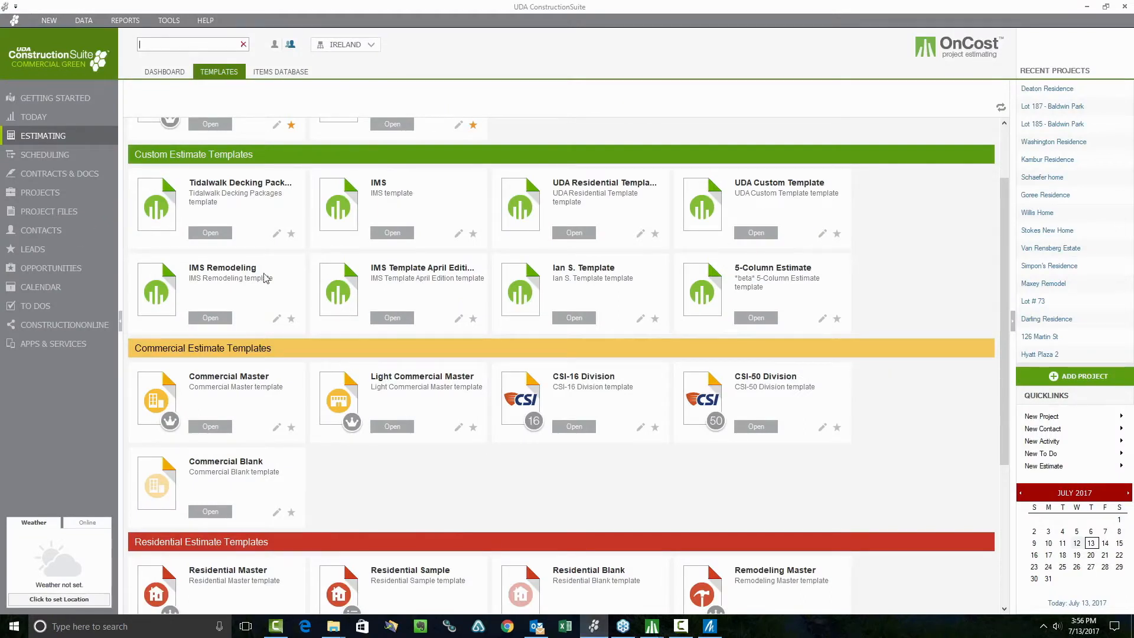
Go to the contracts and documents area and list the Report Templates in the OnPoint document templates.
{"action": "left_click", "coordinate": [47, 177]}
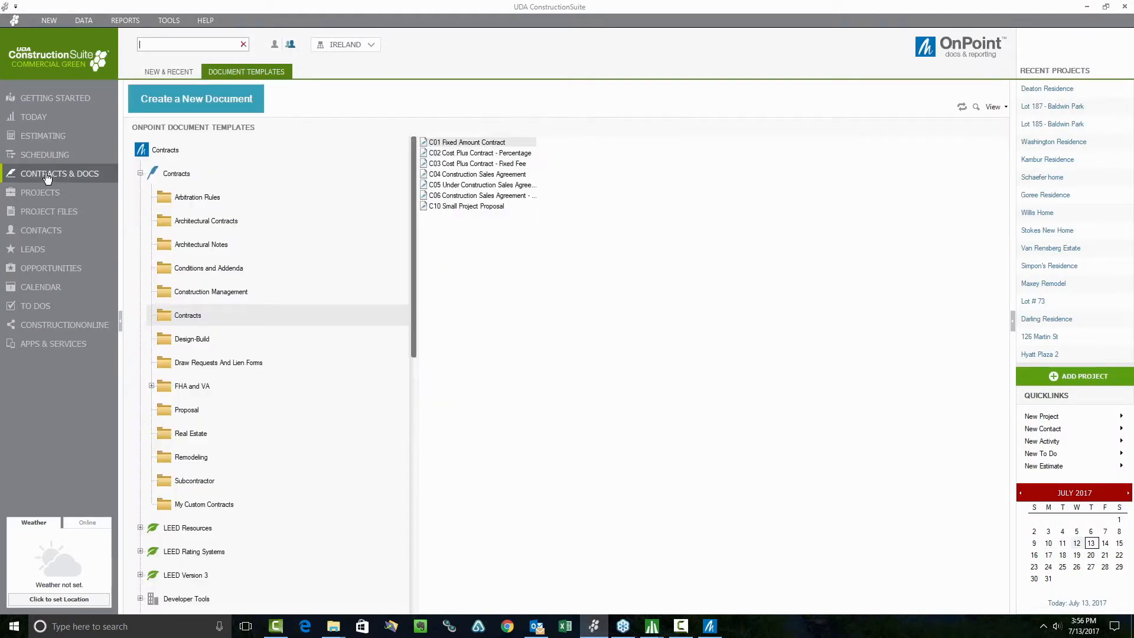
{"action": "left_click", "coordinate": [142, 175]}
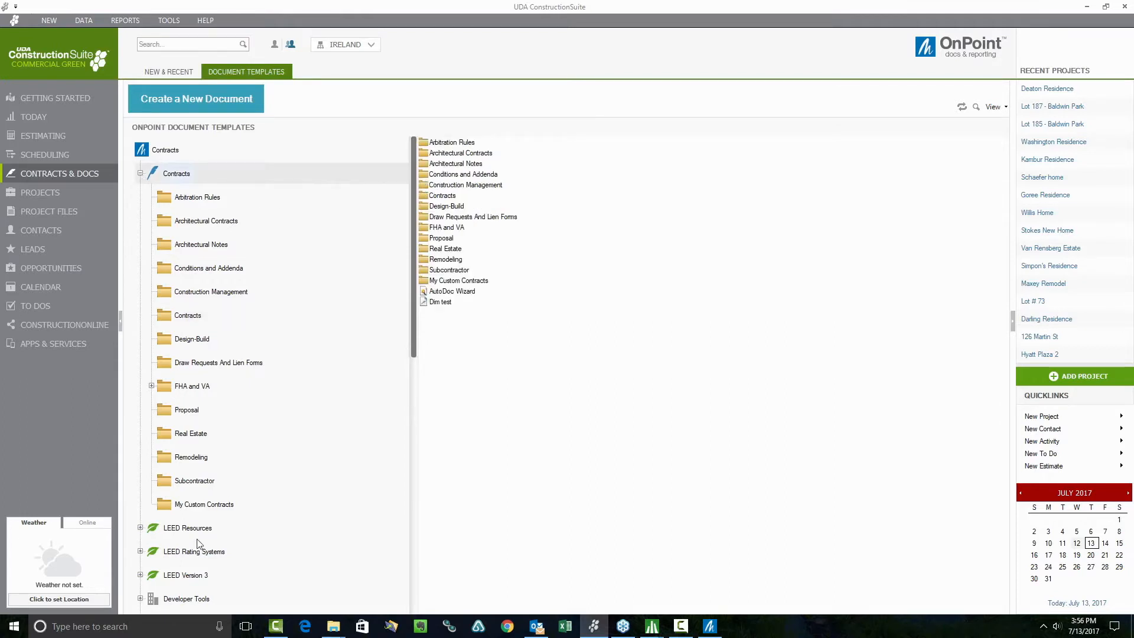
{"action": "scroll", "coordinate": [240, 557], "scroll_direction": "down", "scroll_amount": 3}
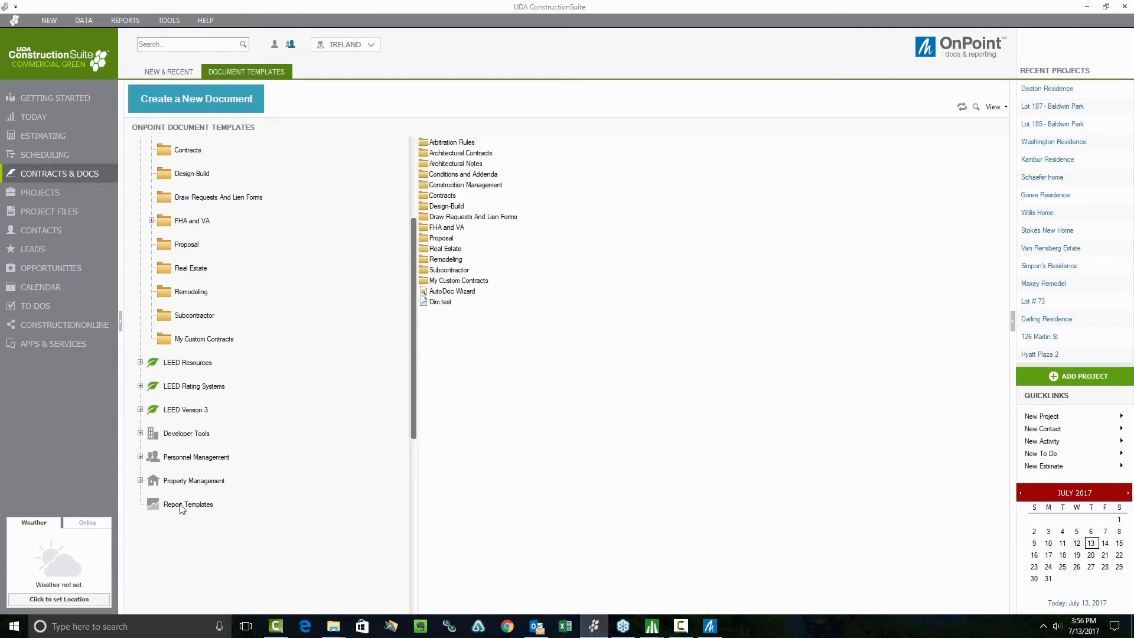
{"action": "left_click", "coordinate": [220, 509]}
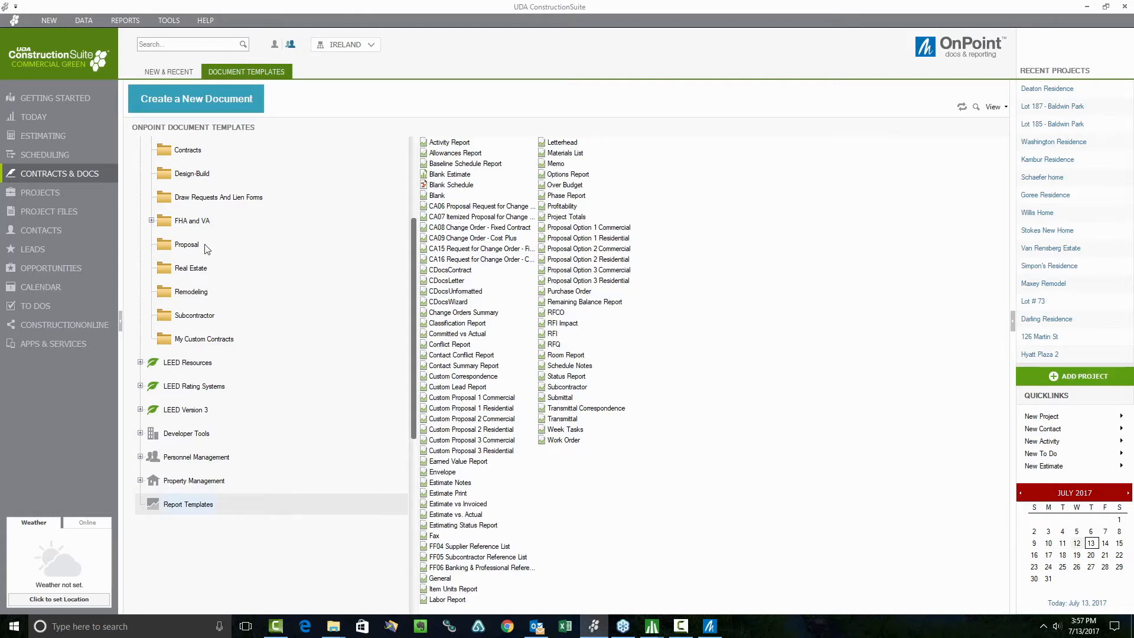
Browse the Personnel Management templates down to the Employment Agreements folder under Human Resources.
{"action": "scroll", "coordinate": [207, 248], "scroll_direction": "up", "scroll_amount": 3}
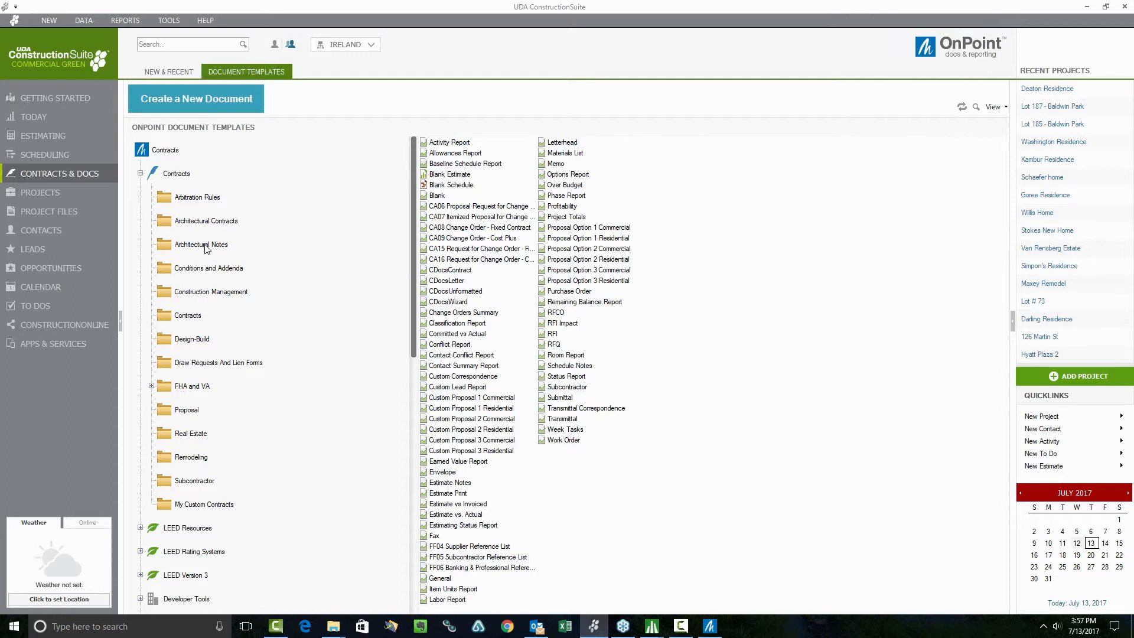
{"action": "scroll", "coordinate": [142, 419], "scroll_direction": "down", "scroll_amount": 2}
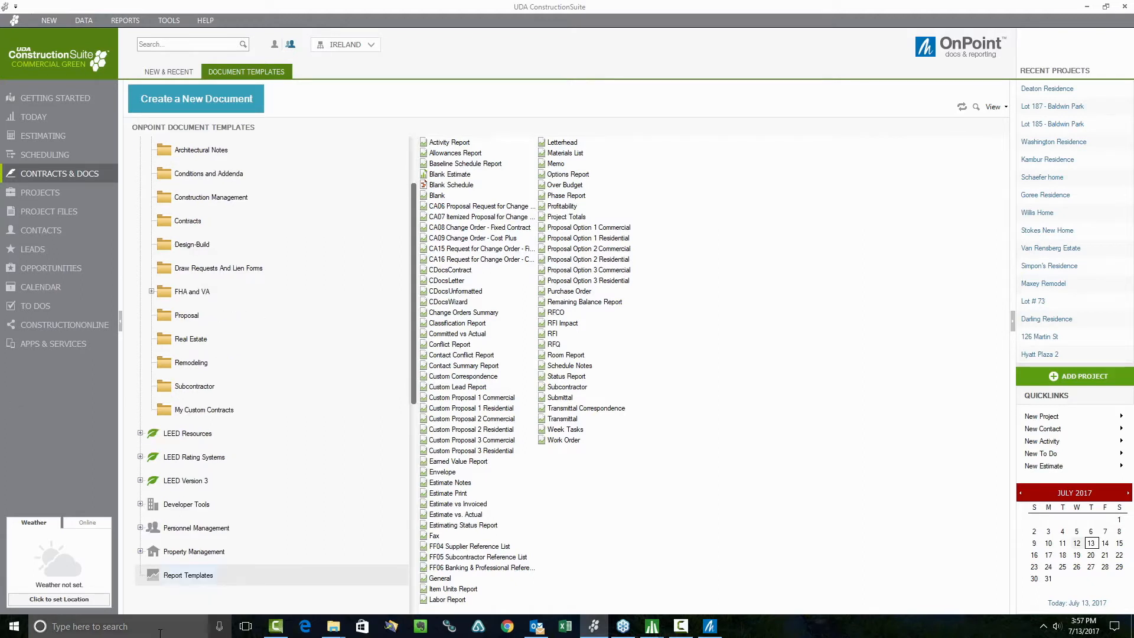
{"action": "left_click", "coordinate": [171, 529]}
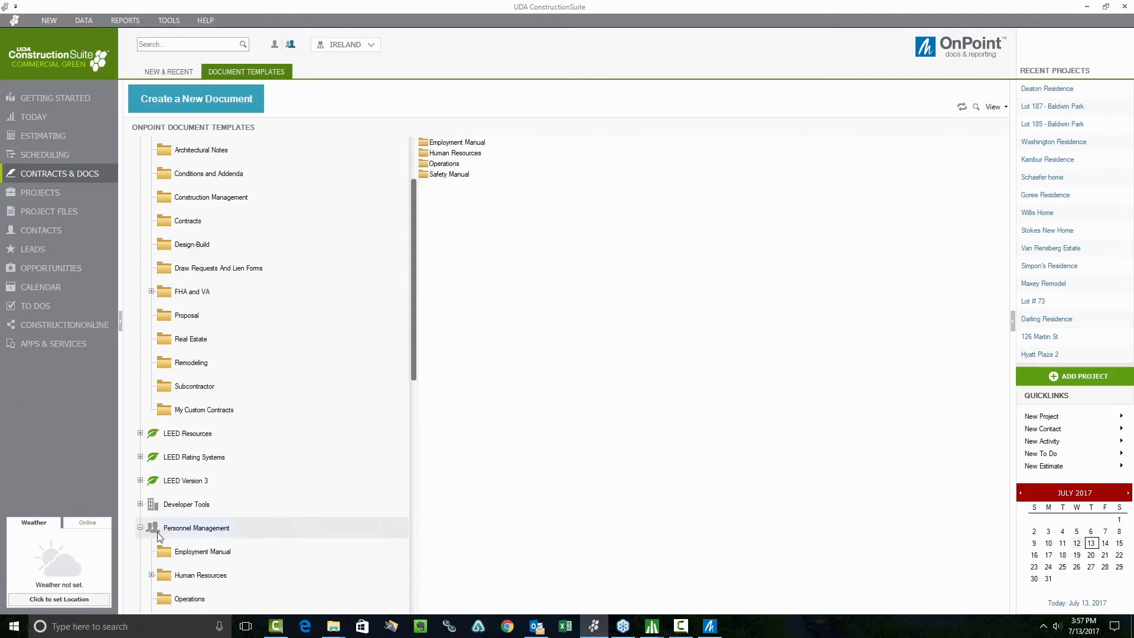
{"action": "left_click", "coordinate": [155, 578]}
{"action": "left_click", "coordinate": [153, 575]}
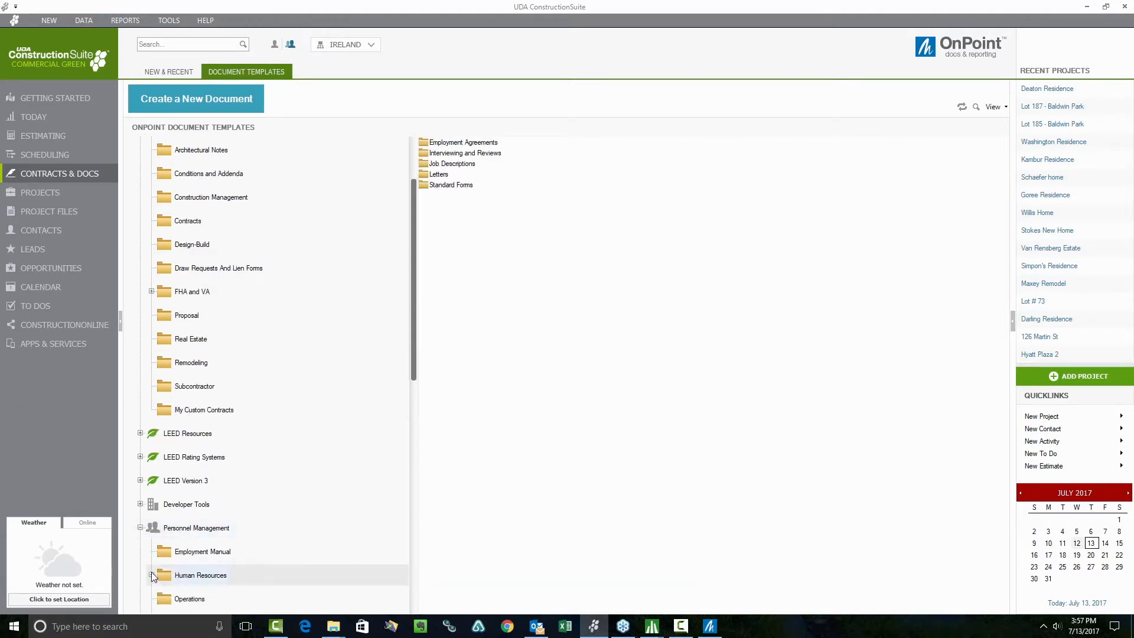
{"action": "left_click", "coordinate": [152, 574]}
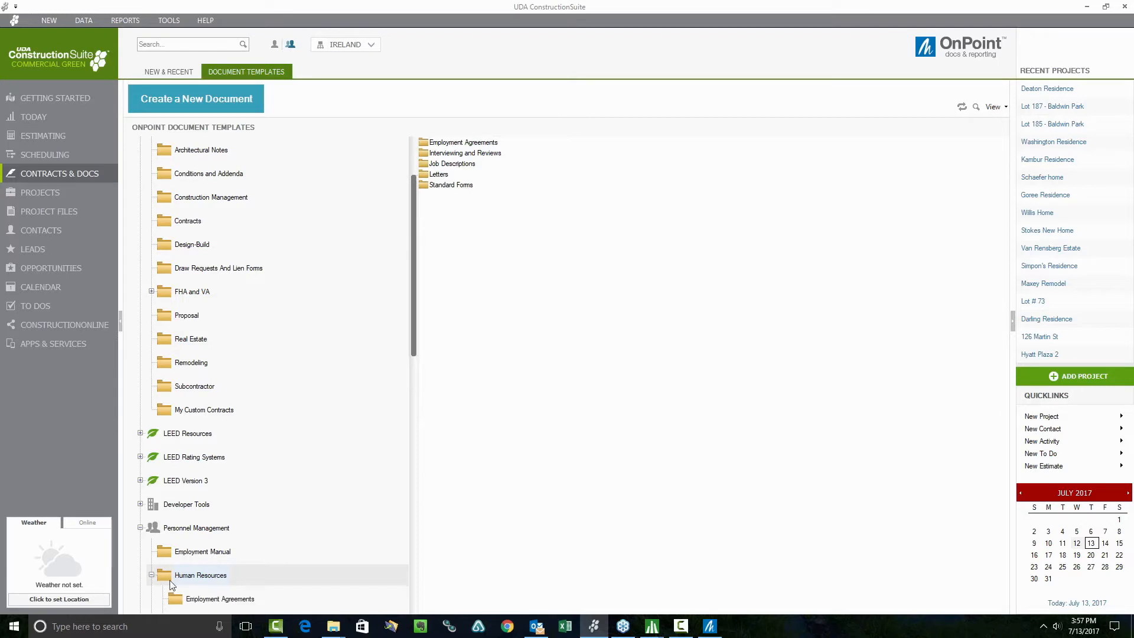
{"action": "left_click", "coordinate": [219, 602]}
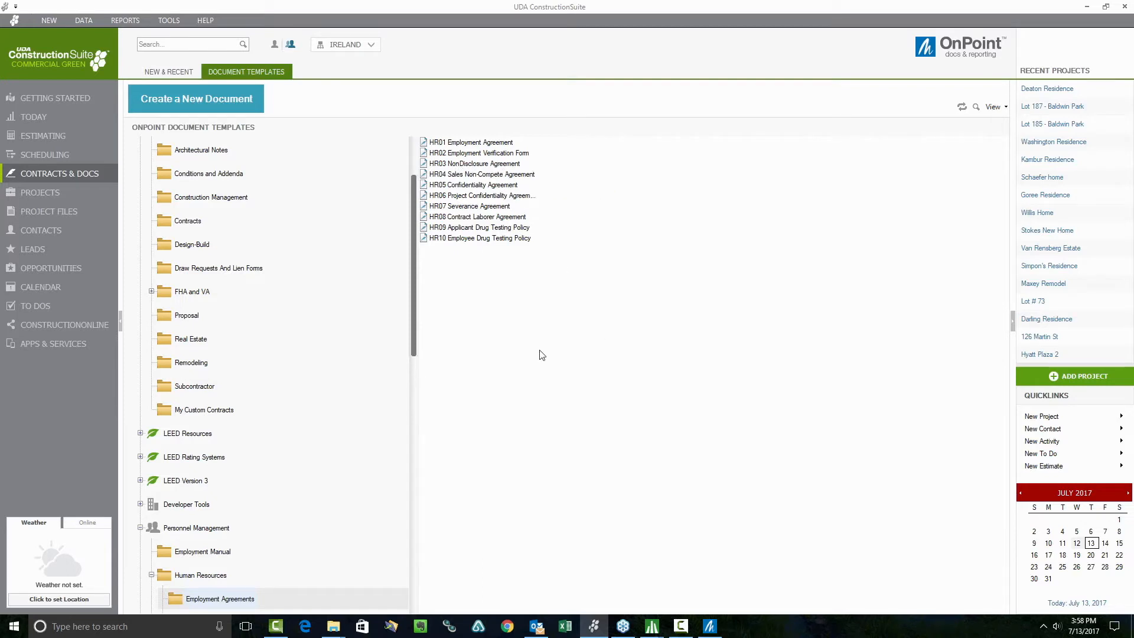
Open the C01 Fixed Amount Contract template from the Contracts folder without filling in contact or project information.
{"action": "scroll", "coordinate": [162, 428], "scroll_direction": "up", "scroll_amount": 3}
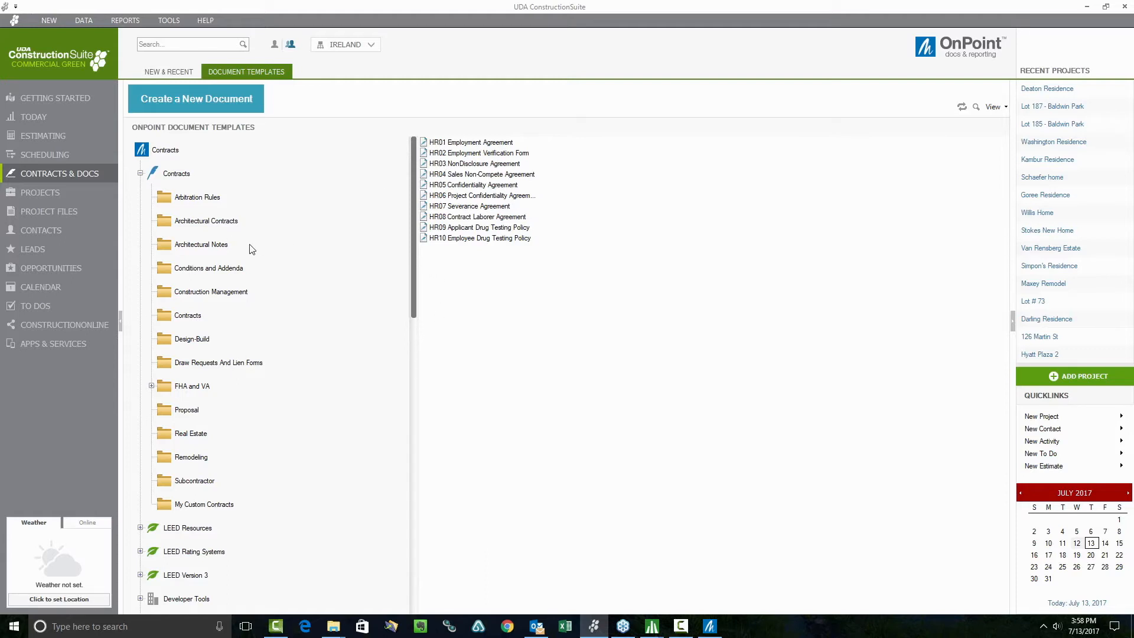
{"action": "left_click", "coordinate": [183, 321]}
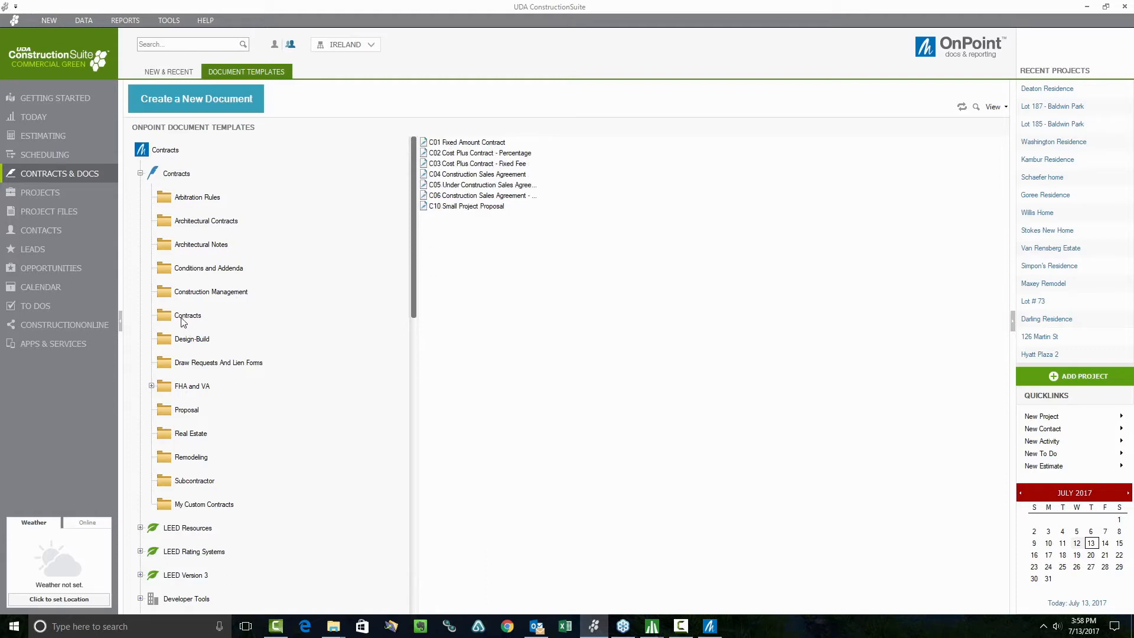
{"action": "double_click", "coordinate": [451, 143]}
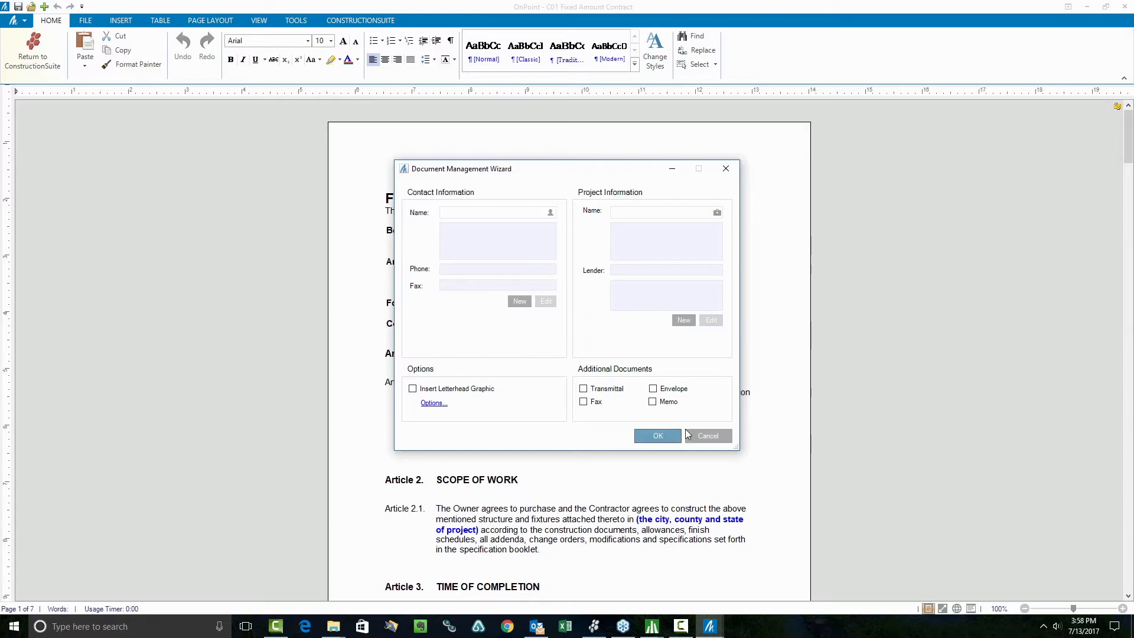
{"action": "left_click", "coordinate": [687, 435]}
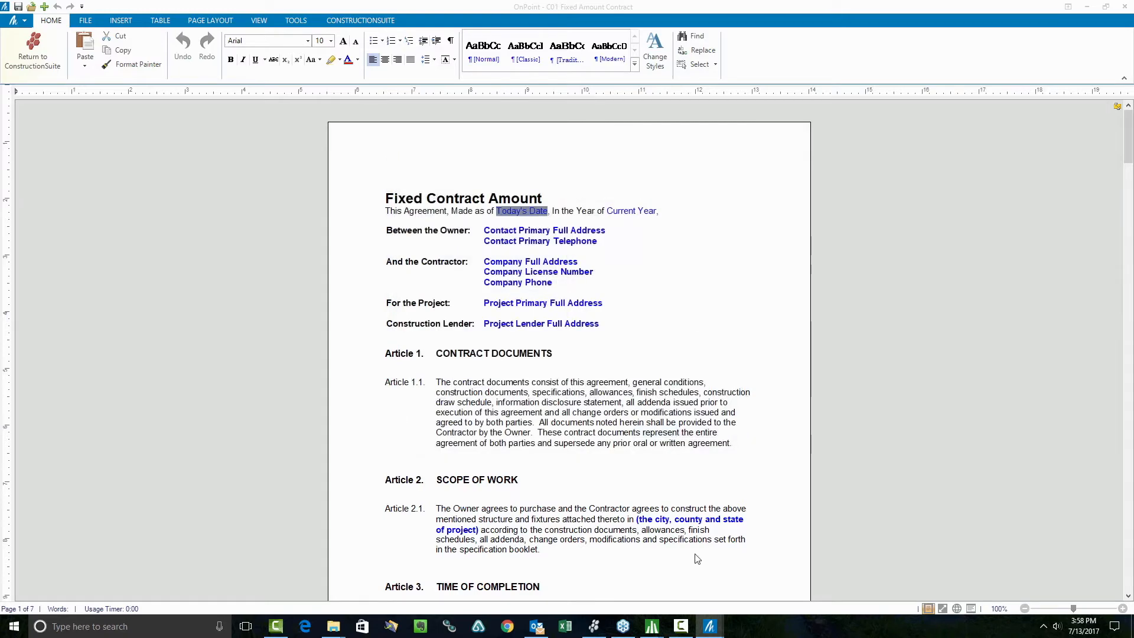
{"action": "left_click", "coordinate": [552, 392]}
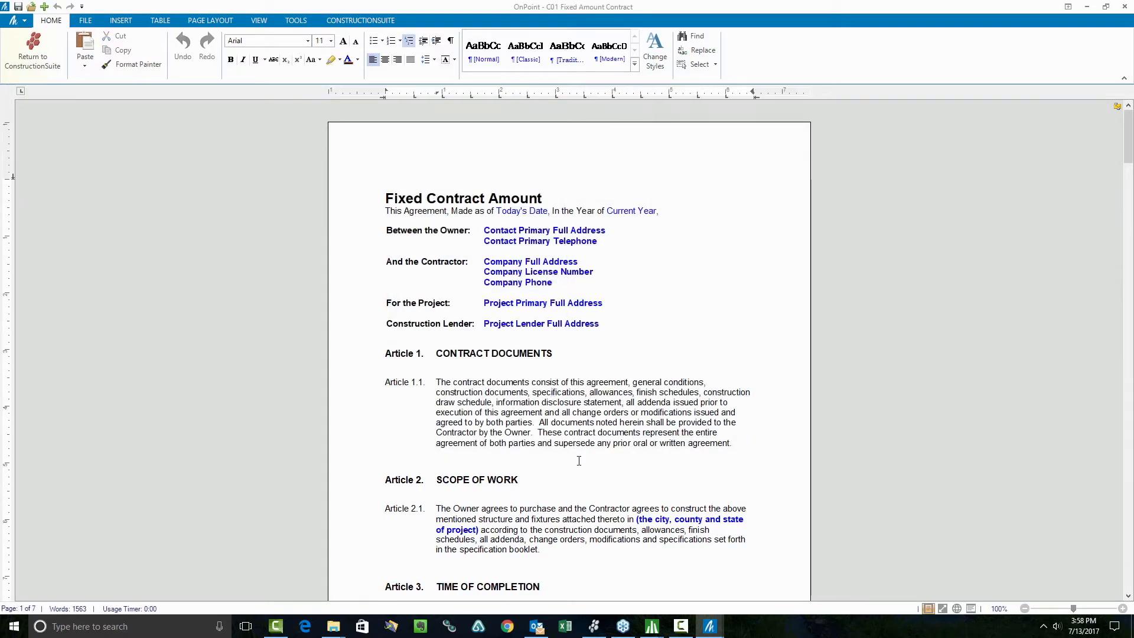
Delete the placeholder "(the city, county and state of project)" in Article 2.1 and set the text color there to Automatic.
{"action": "scroll", "coordinate": [579, 460], "scroll_direction": "down", "scroll_amount": 1}
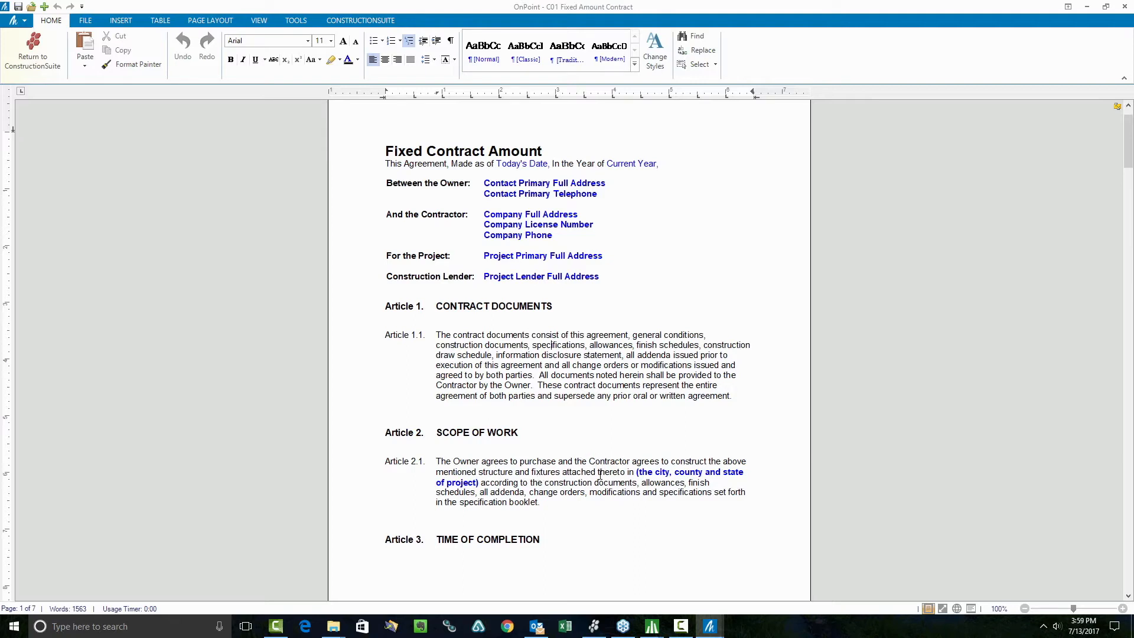
{"action": "left_click", "coordinate": [637, 472]}
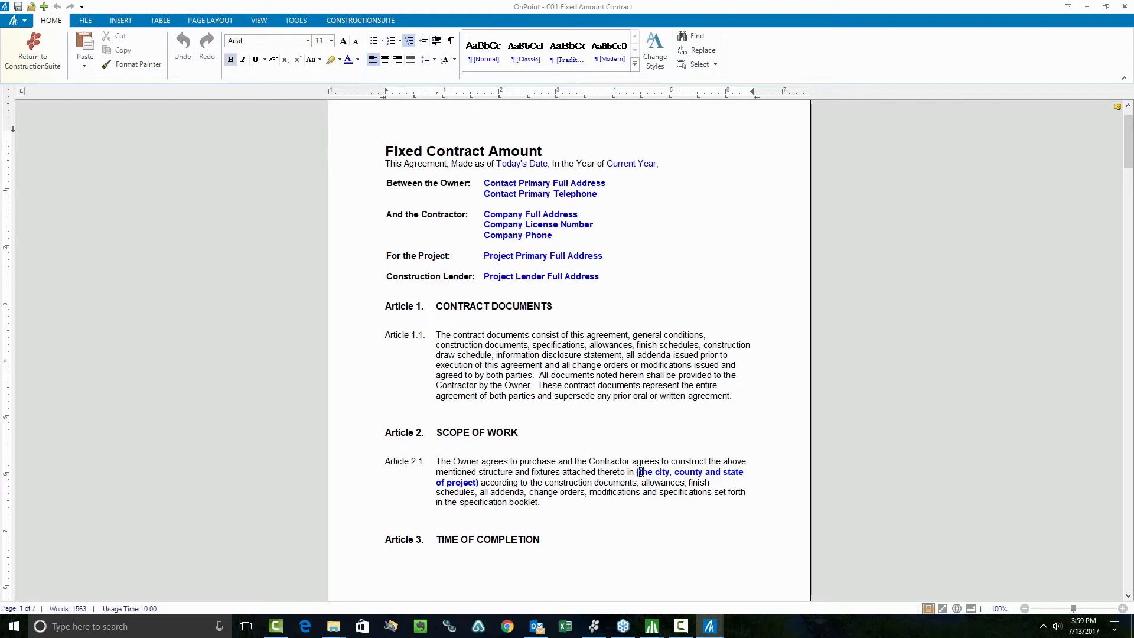
{"action": "left_click_drag", "start_coordinate": [636, 472], "coordinate": [478, 482]}
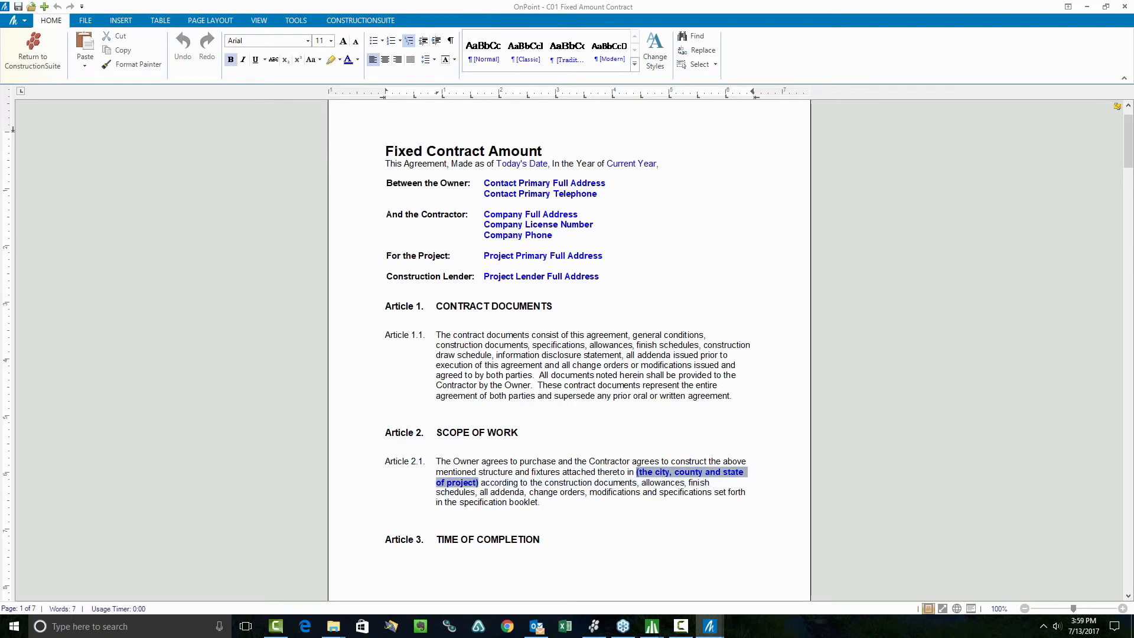
{"action": "type", "text": "\\"}
{"action": "key", "text": "BackSpace"}
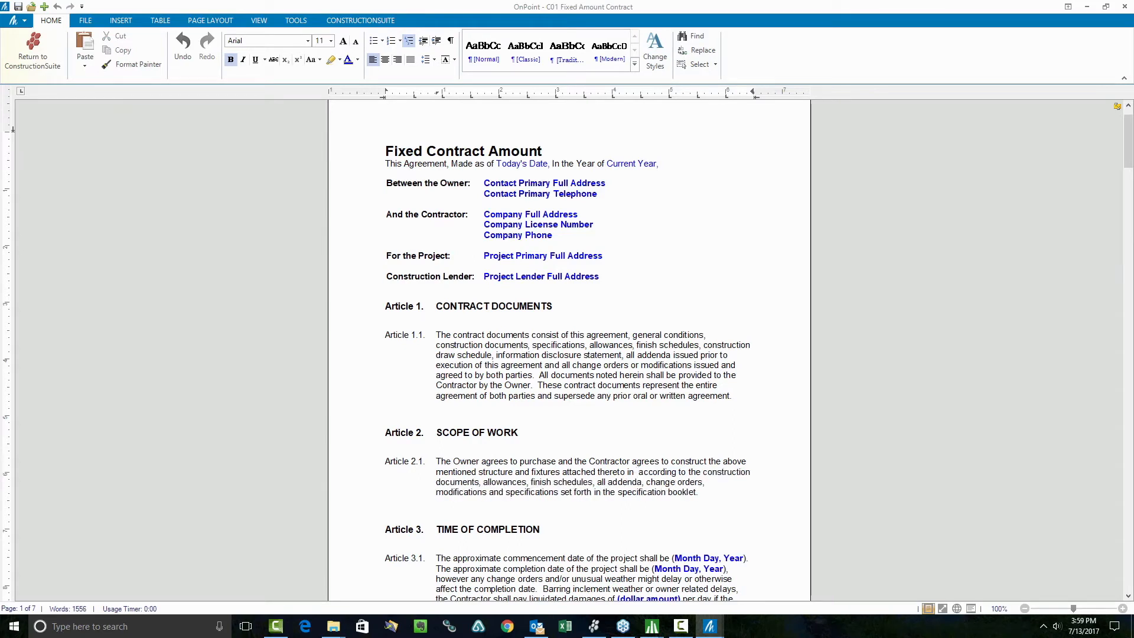
{"action": "left_click", "coordinate": [358, 60]}
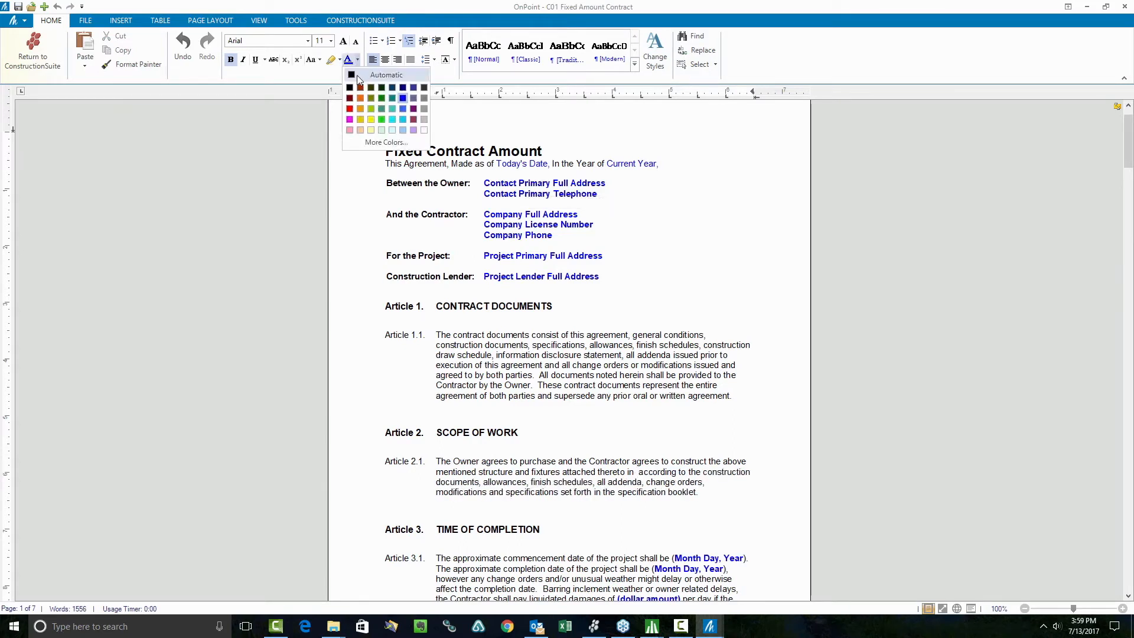
{"action": "left_click", "coordinate": [356, 74]}
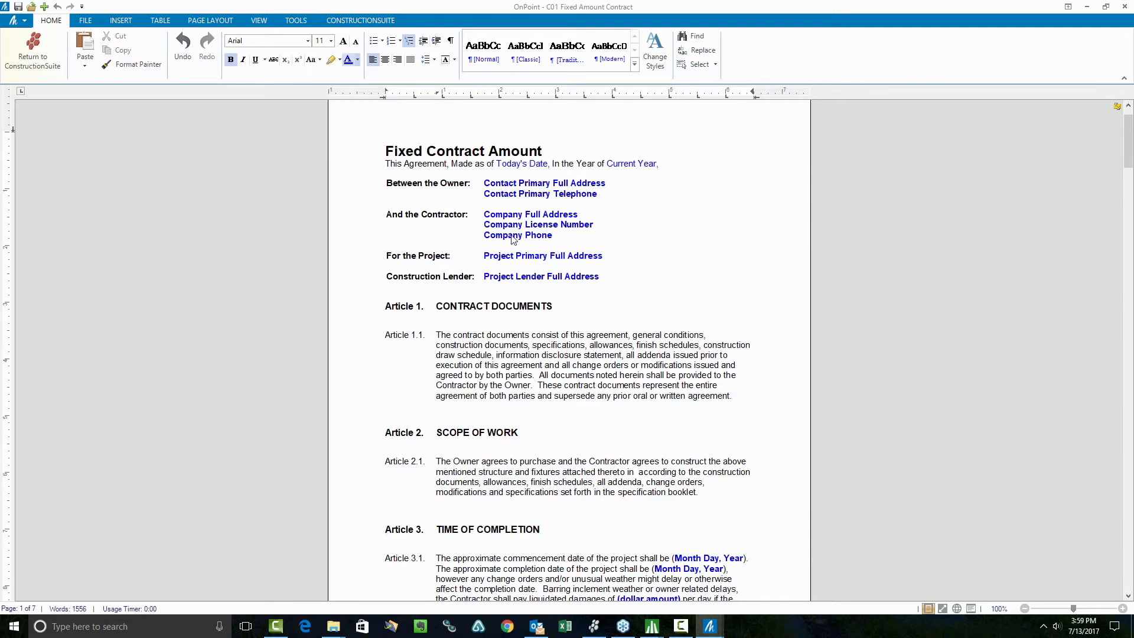
Insert the Project Primary City field in Article 2.1 after "attached thereto in".
{"action": "left_click", "coordinate": [298, 21]}
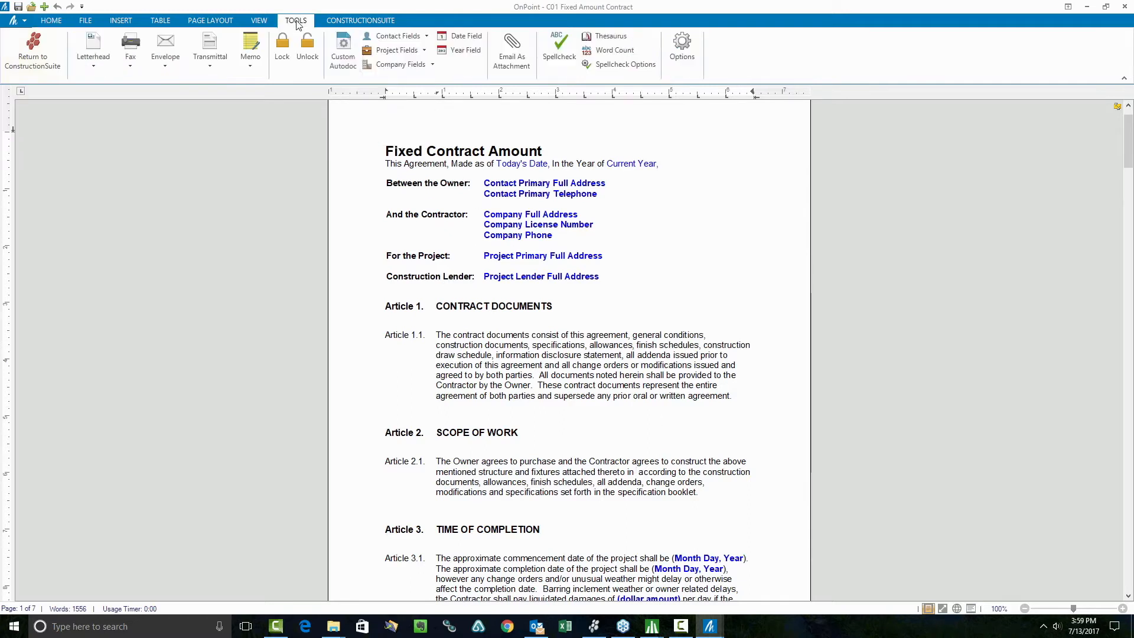
{"action": "left_click", "coordinate": [422, 52]}
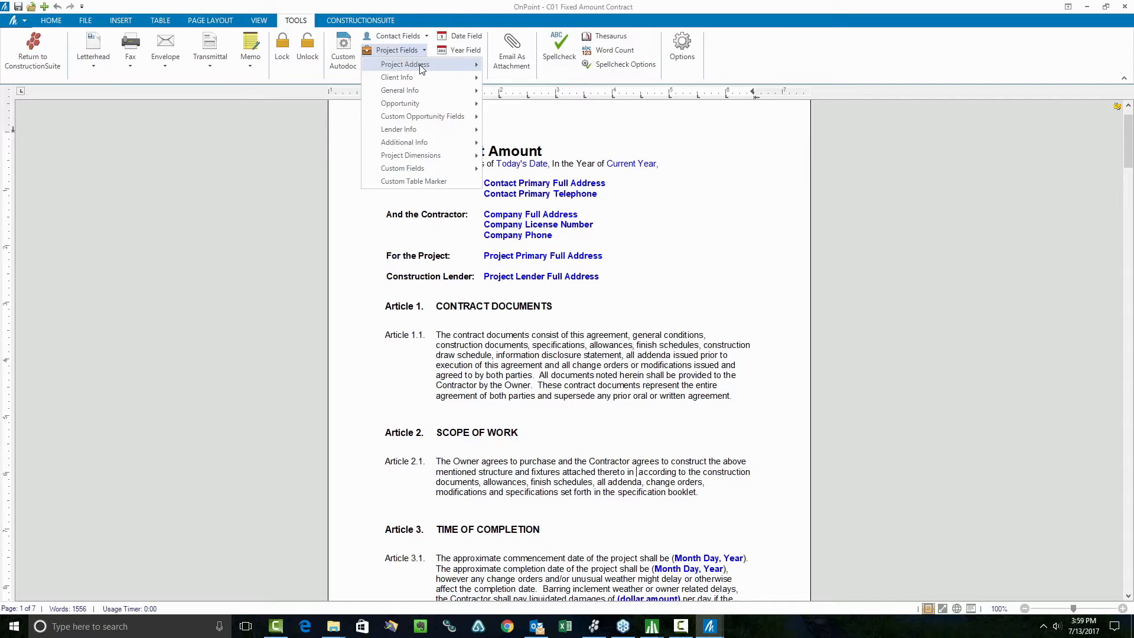
{"action": "mouse_move", "coordinate": [422, 66]}
{"action": "left_click", "coordinate": [513, 78]}
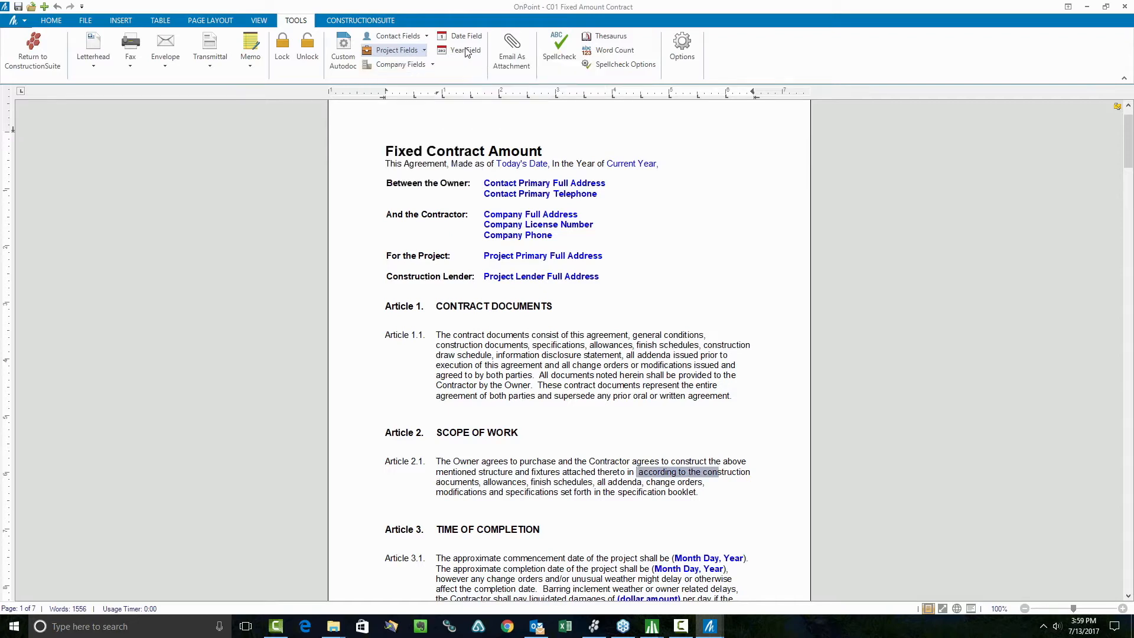
Insert the Project Primary State field after the city field in Article 2.1, separated by a comma and a space.
{"action": "left_click", "coordinate": [423, 51]}
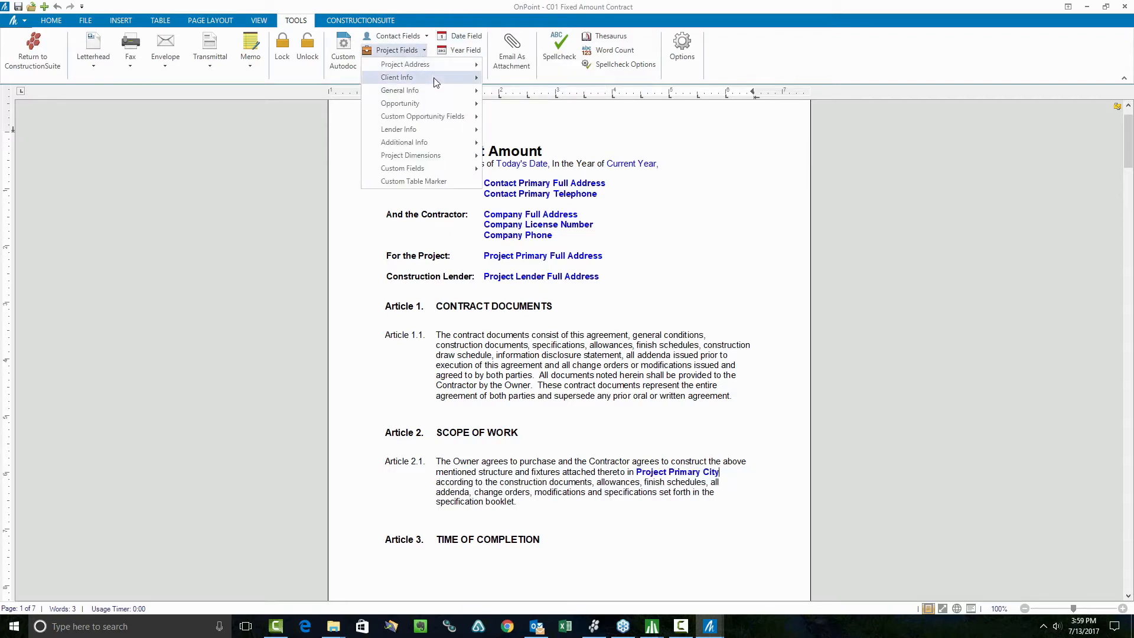
{"action": "mouse_move", "coordinate": [423, 64]}
{"action": "left_click", "coordinate": [520, 103]}
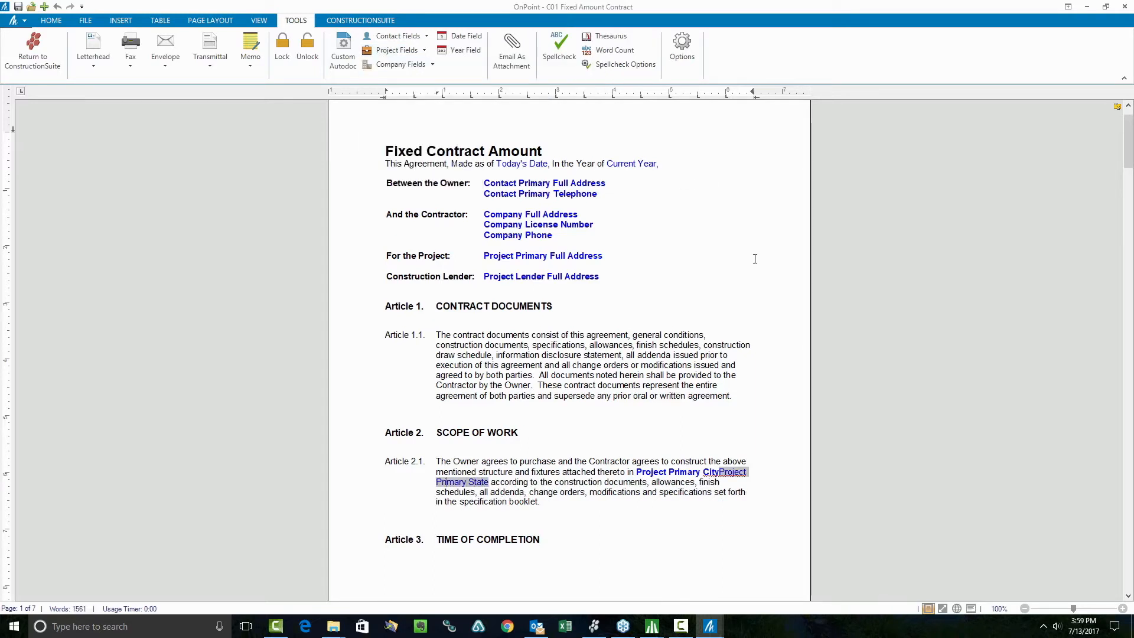
{"action": "type", "text": ","}
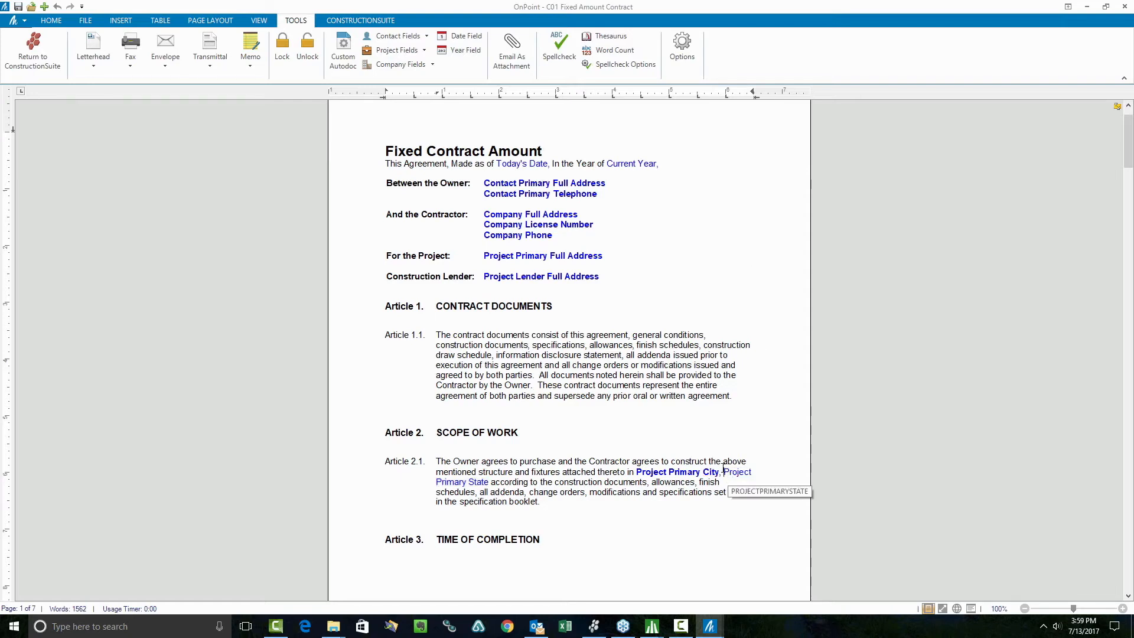
Make the Project Primary State field in Article 2.1 bold.
{"action": "left_click_drag", "start_coordinate": [722, 473], "coordinate": [489, 482]}
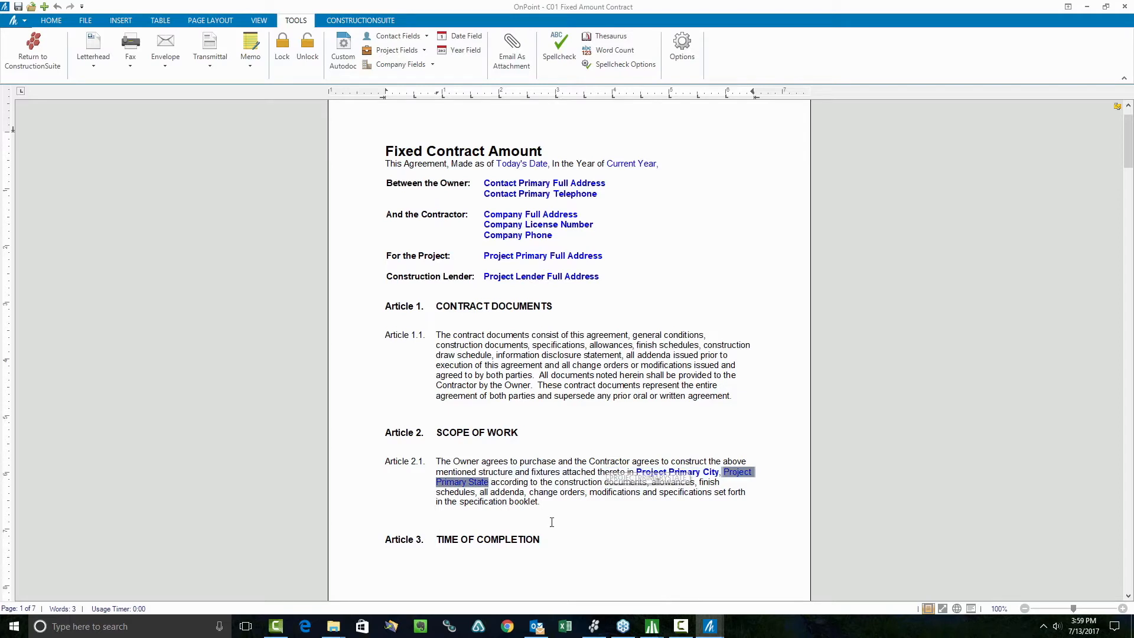
{"action": "left_click", "coordinate": [85, 20]}
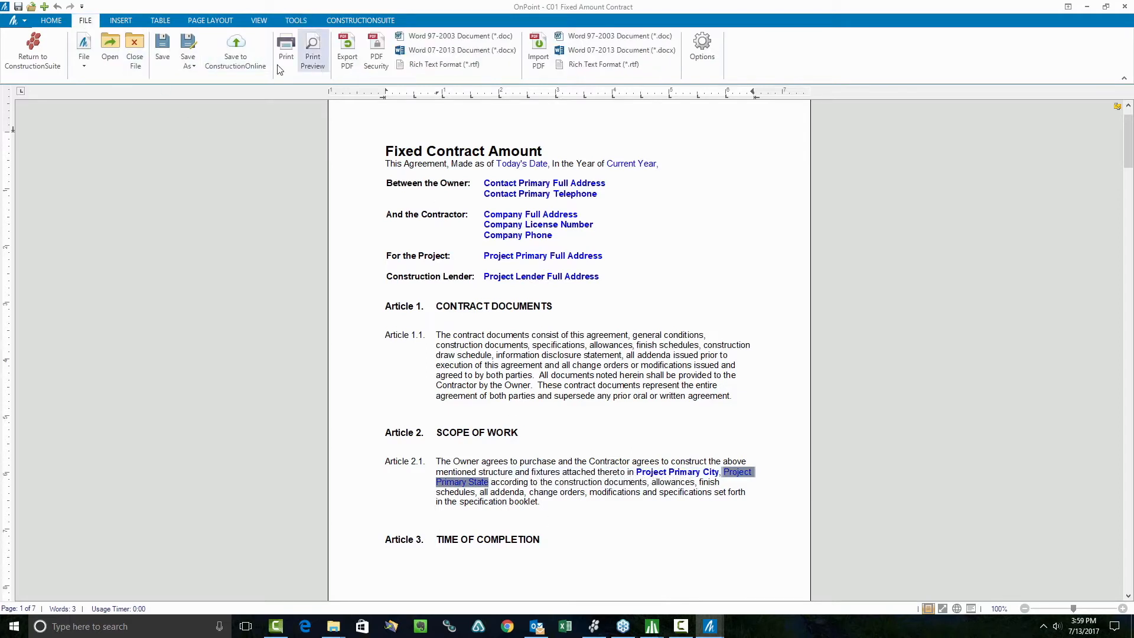
{"action": "left_click", "coordinate": [52, 21]}
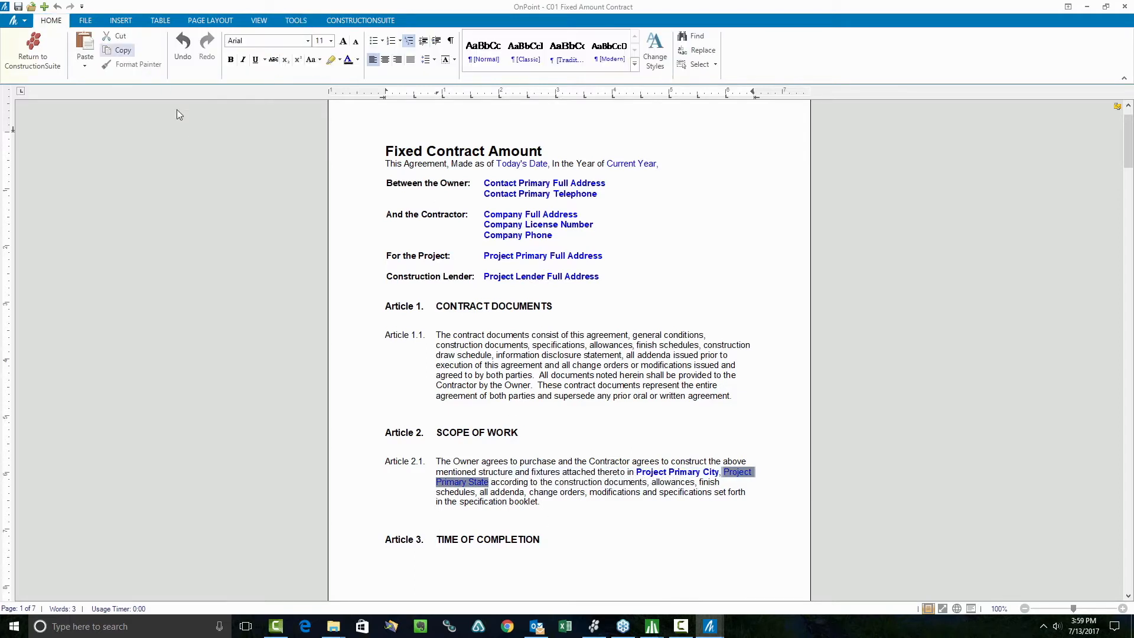
{"action": "left_click", "coordinate": [230, 59]}
{"action": "left_click", "coordinate": [571, 472]}
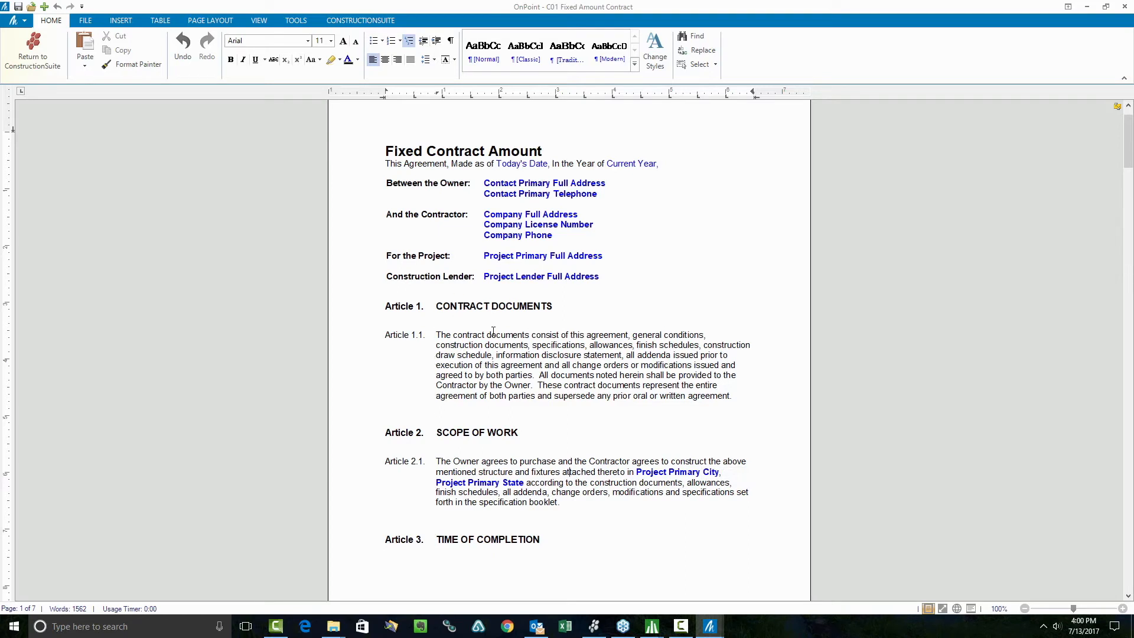
Review the fill-in placeholders for dates, contract price and progress payments in Articles 3 to 5 of the contract.
{"action": "scroll", "coordinate": [493, 331], "scroll_direction": "down", "scroll_amount": 9}
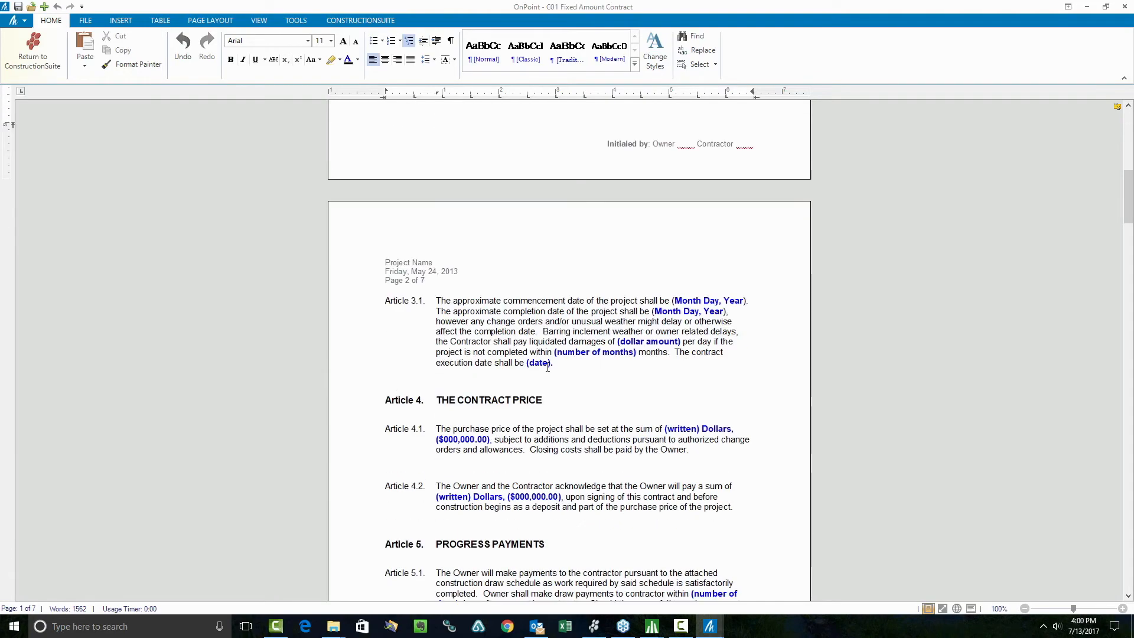
{"action": "scroll", "coordinate": [513, 433], "scroll_direction": "down", "scroll_amount": 1}
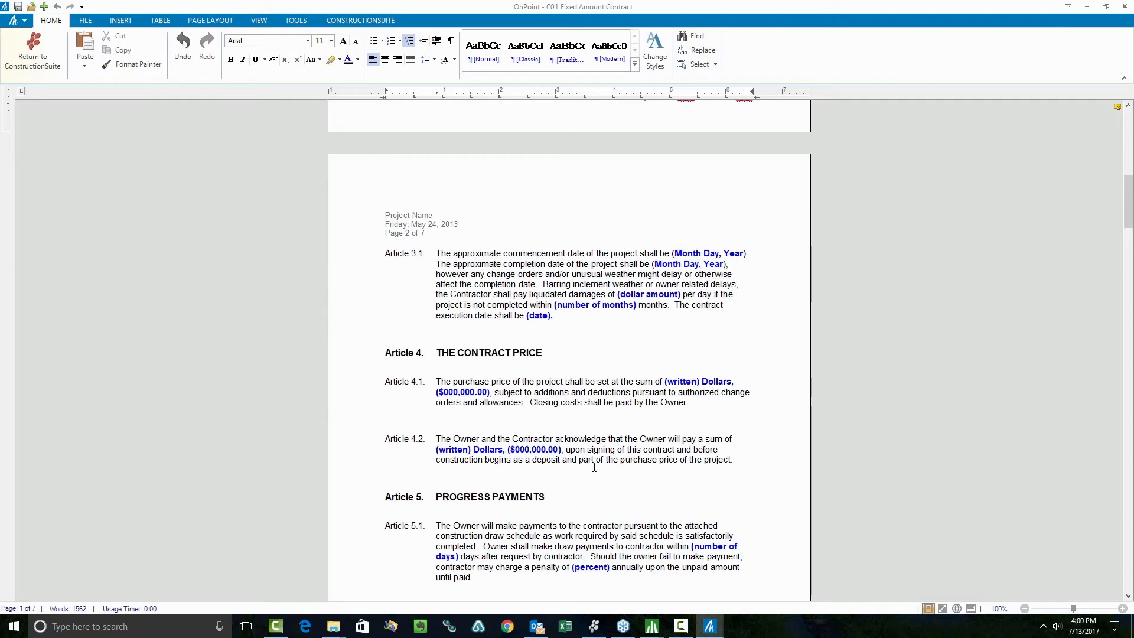
{"action": "scroll", "coordinate": [594, 468], "scroll_direction": "down", "scroll_amount": 10}
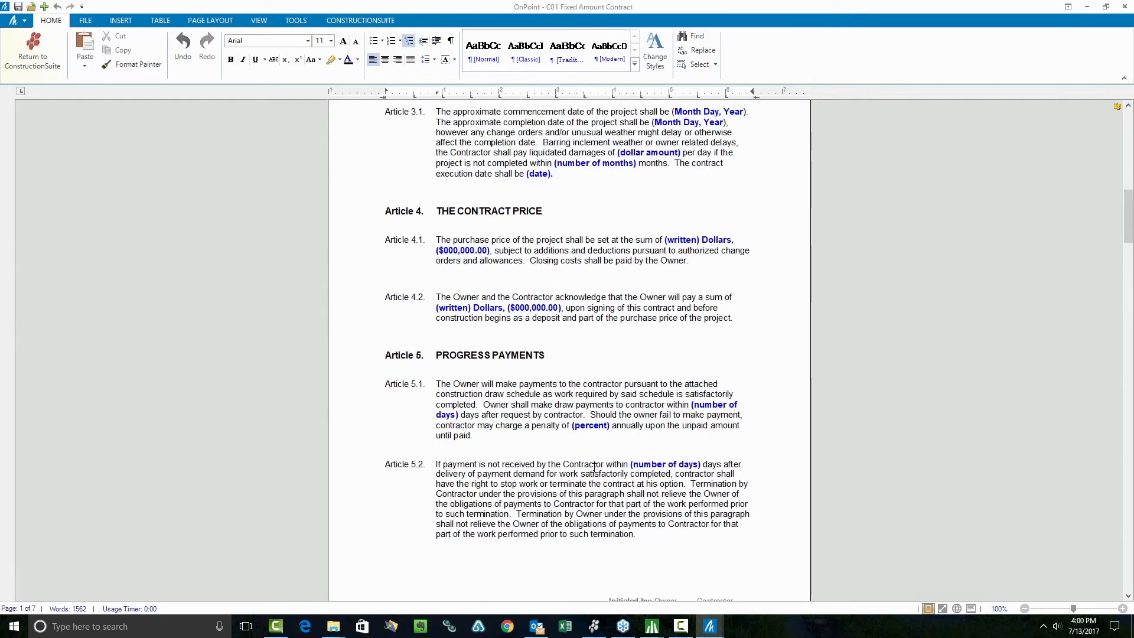
{"action": "scroll", "coordinate": [594, 468], "scroll_direction": "up", "scroll_amount": 3}
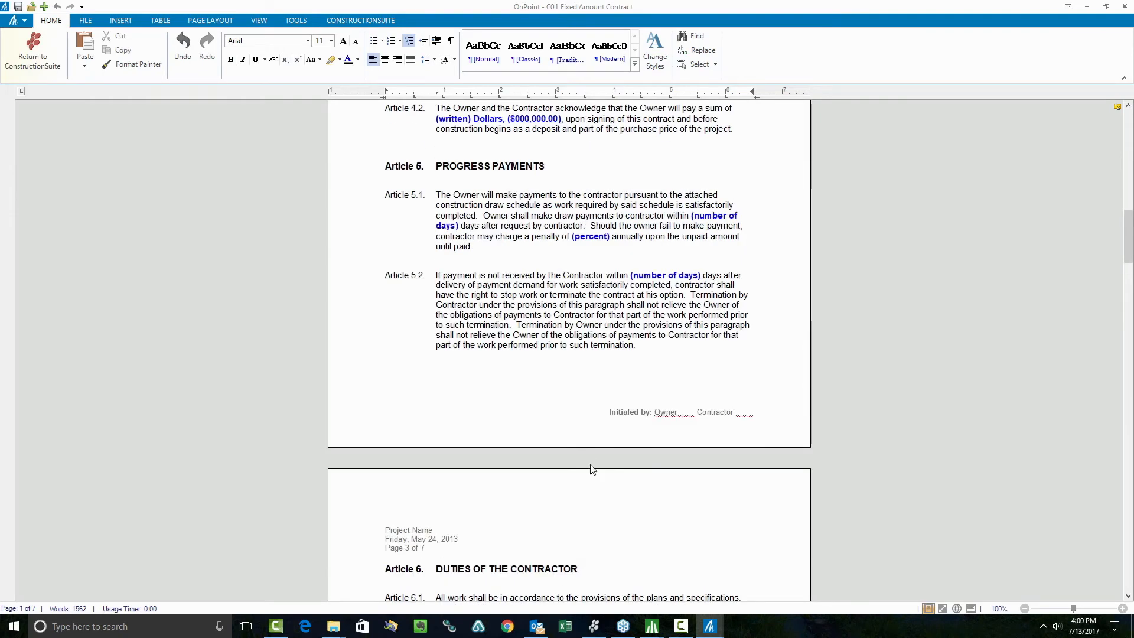
Move the Contract Price and Progress Payments articles below Duties of the Contractor and remove the extra blank line above the moved section.
{"action": "left_click_drag", "start_coordinate": [663, 362], "coordinate": [387, 293]}
{"action": "scroll", "coordinate": [517, 268], "scroll_direction": "up", "scroll_amount": 5}
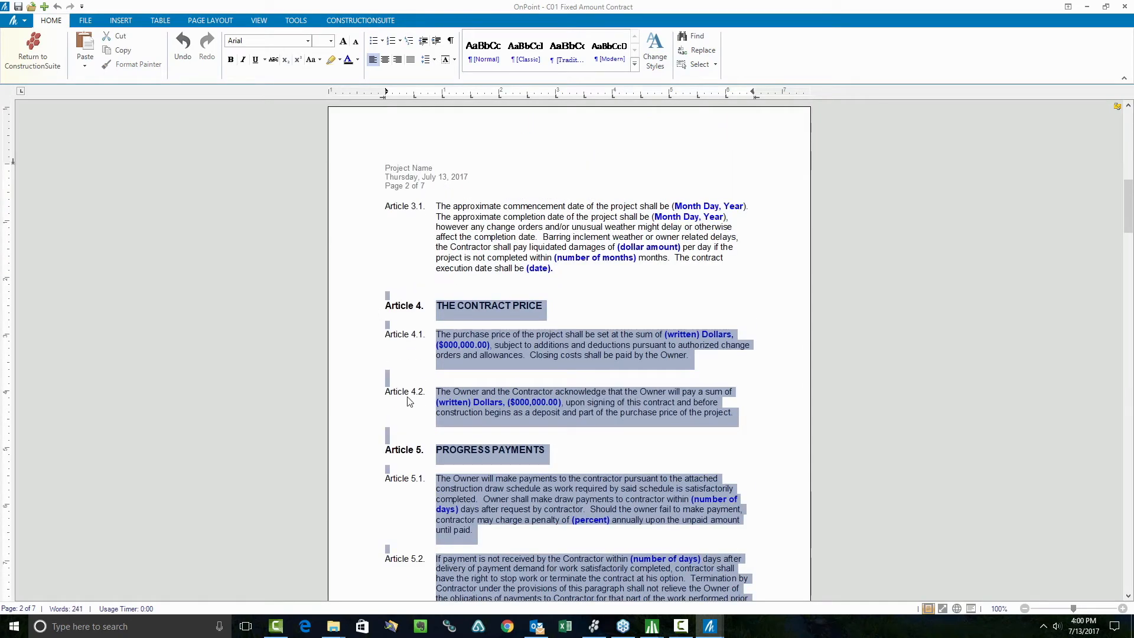
{"action": "key", "text": "Delete"}
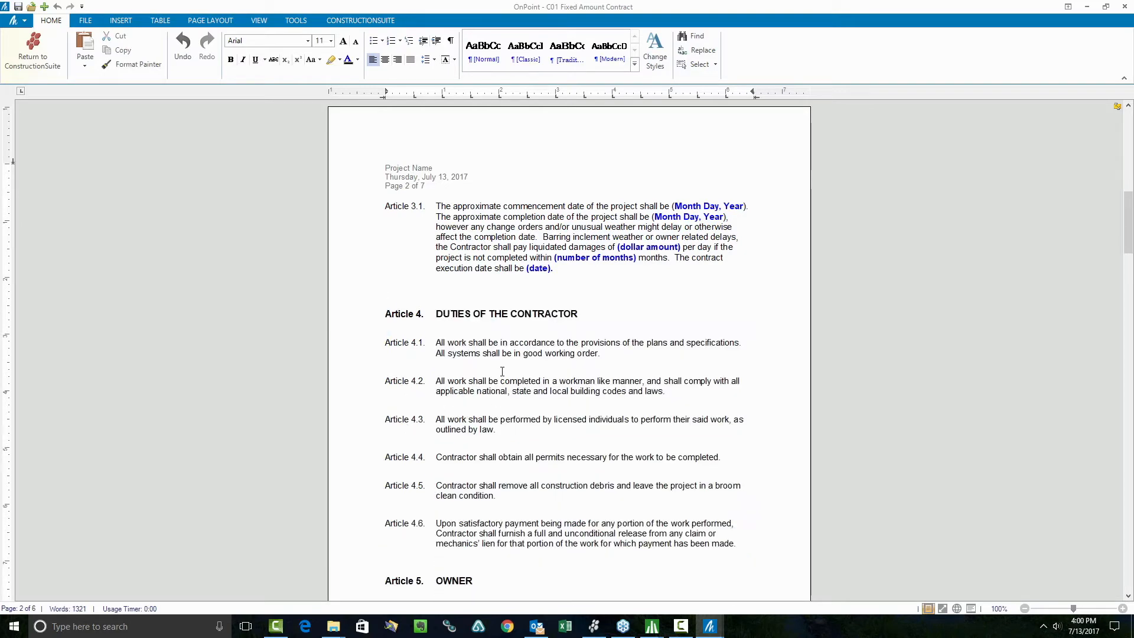
{"action": "key", "text": "Delete"}
{"action": "scroll", "coordinate": [545, 453], "scroll_direction": "down", "scroll_amount": 3}
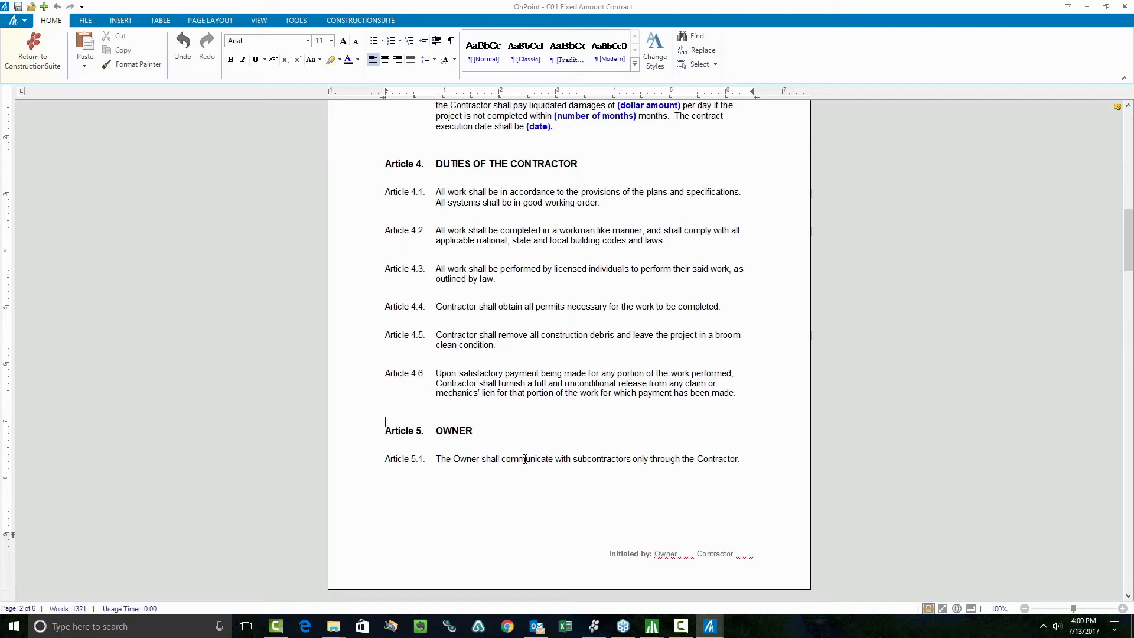
{"action": "key", "text": "ctrl+v"}
{"action": "scroll", "coordinate": [484, 330], "scroll_direction": "up", "scroll_amount": 6}
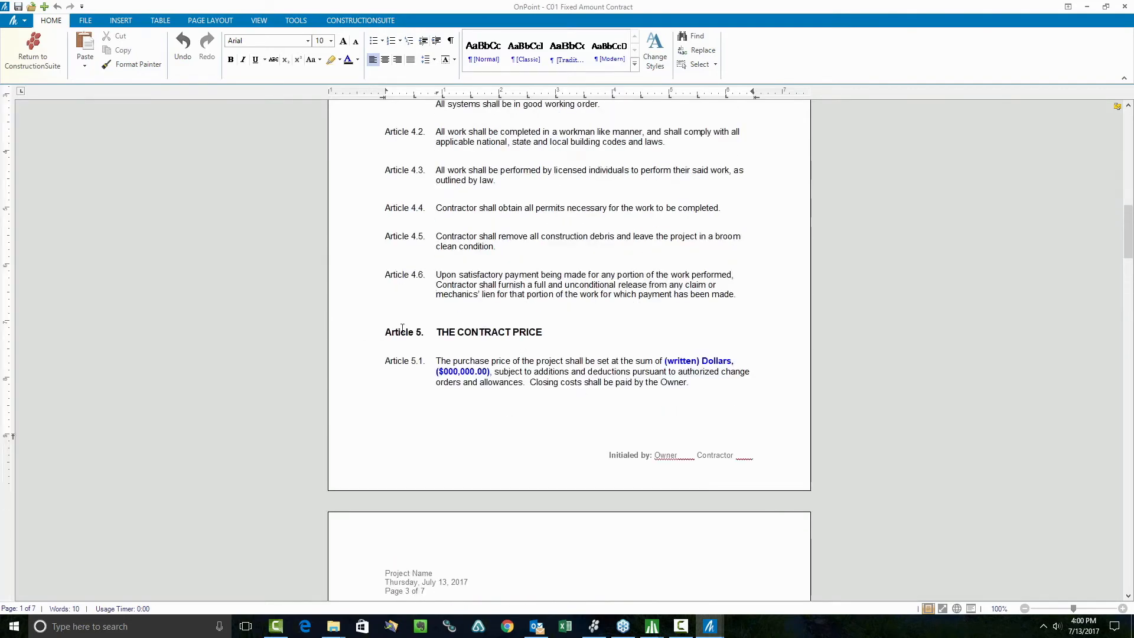
{"action": "left_click", "coordinate": [386, 313]}
{"action": "key", "text": "BackSpace"}
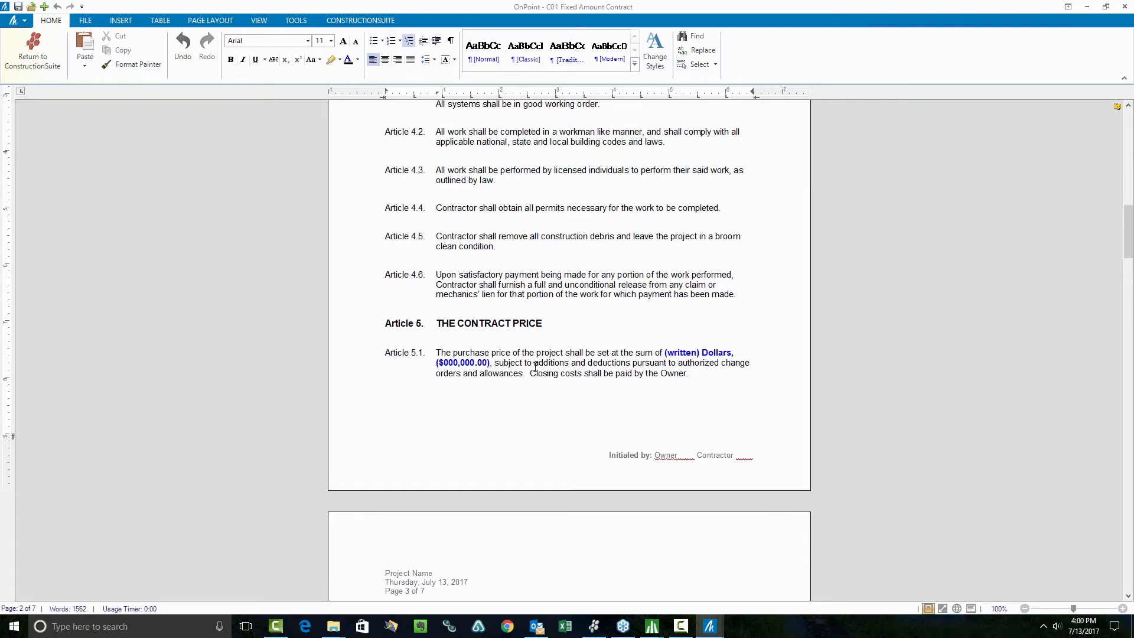
Remove the blank lines above Change Orders and Finish Schedules and add a new numbered main article after Article 7.2.
{"action": "scroll", "coordinate": [532, 367], "scroll_direction": "down", "scroll_amount": 10}
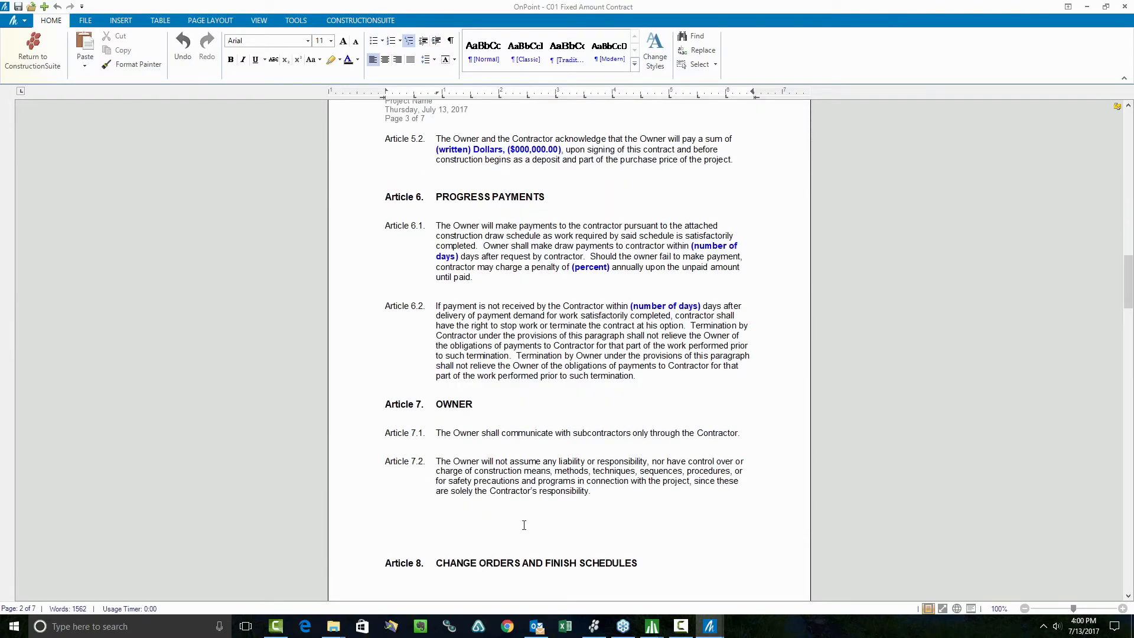
{"action": "scroll", "coordinate": [523, 525], "scroll_direction": "down", "scroll_amount": 4}
{"action": "scroll", "coordinate": [524, 523], "scroll_direction": "up", "scroll_amount": 5}
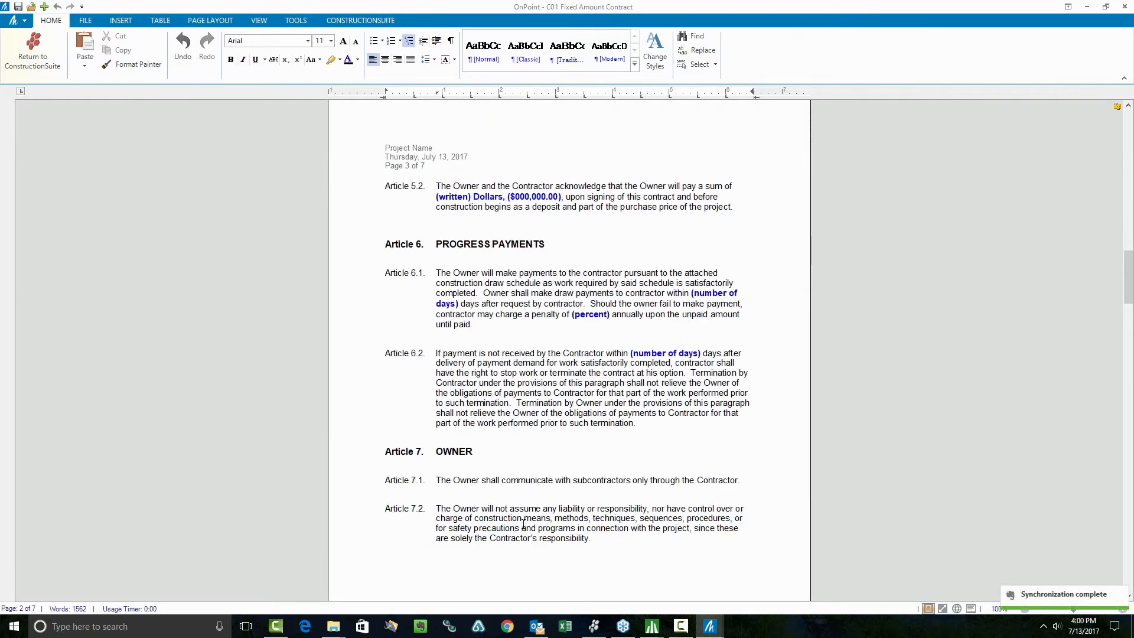
{"action": "scroll", "coordinate": [523, 523], "scroll_direction": "down", "scroll_amount": 4}
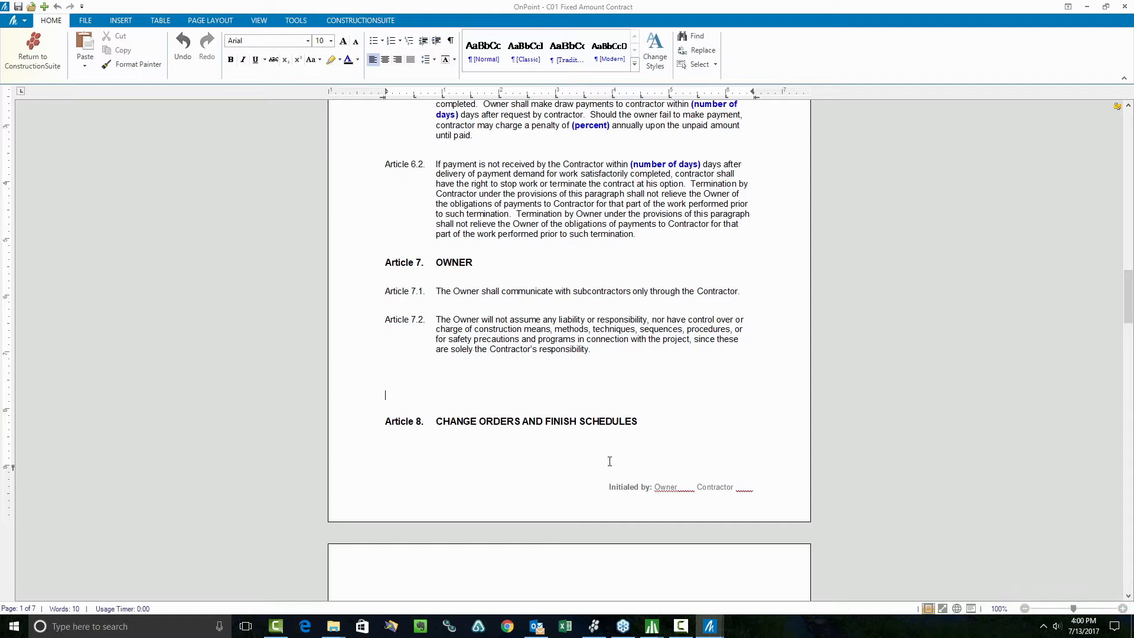
{"action": "left_click_drag", "start_coordinate": [461, 401], "coordinate": [387, 376]}
{"action": "key", "text": "Delete"}
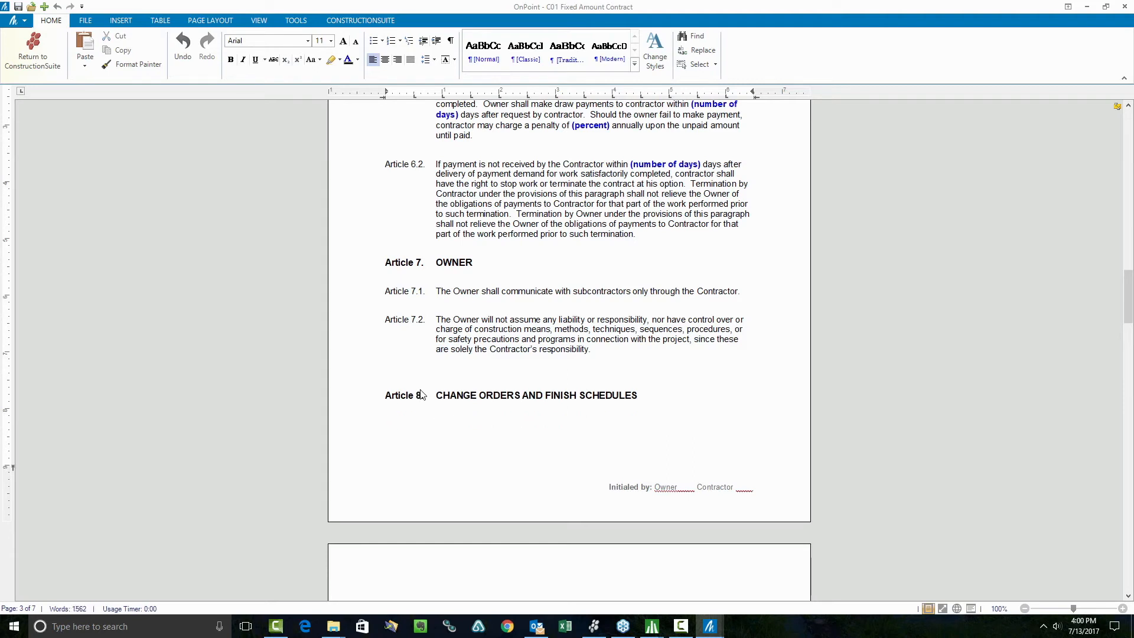
{"action": "key", "text": "Delete"}
{"action": "key", "text": "Return"}
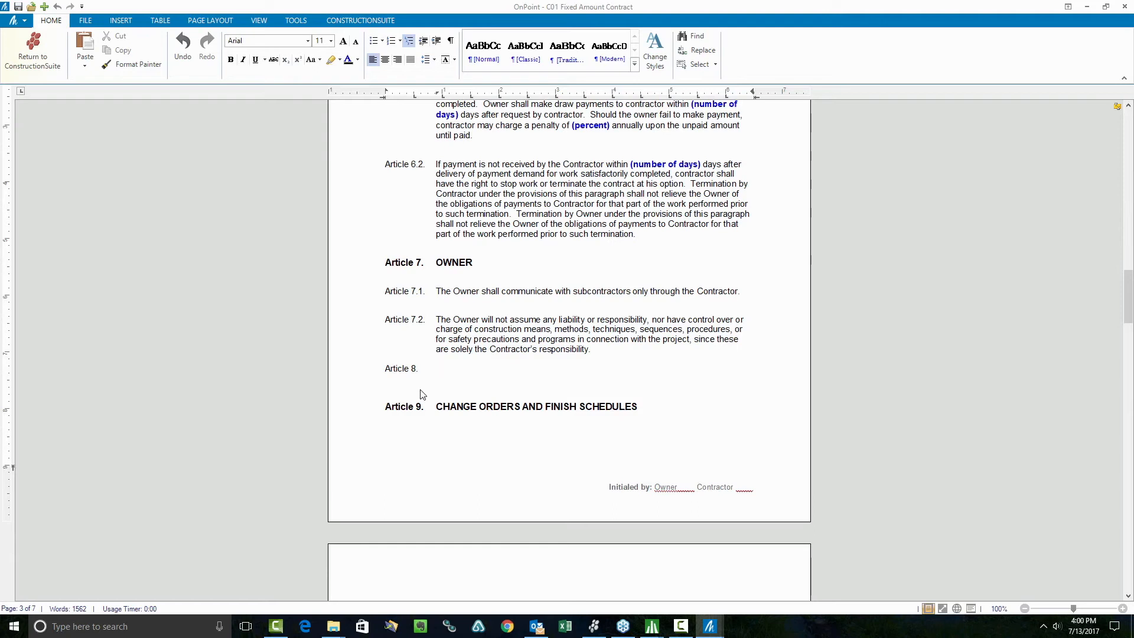
Format the new empty Article 8 line as bold with a font size of 12.
{"action": "left_click", "coordinate": [230, 59]}
{"action": "left_click", "coordinate": [399, 405]}
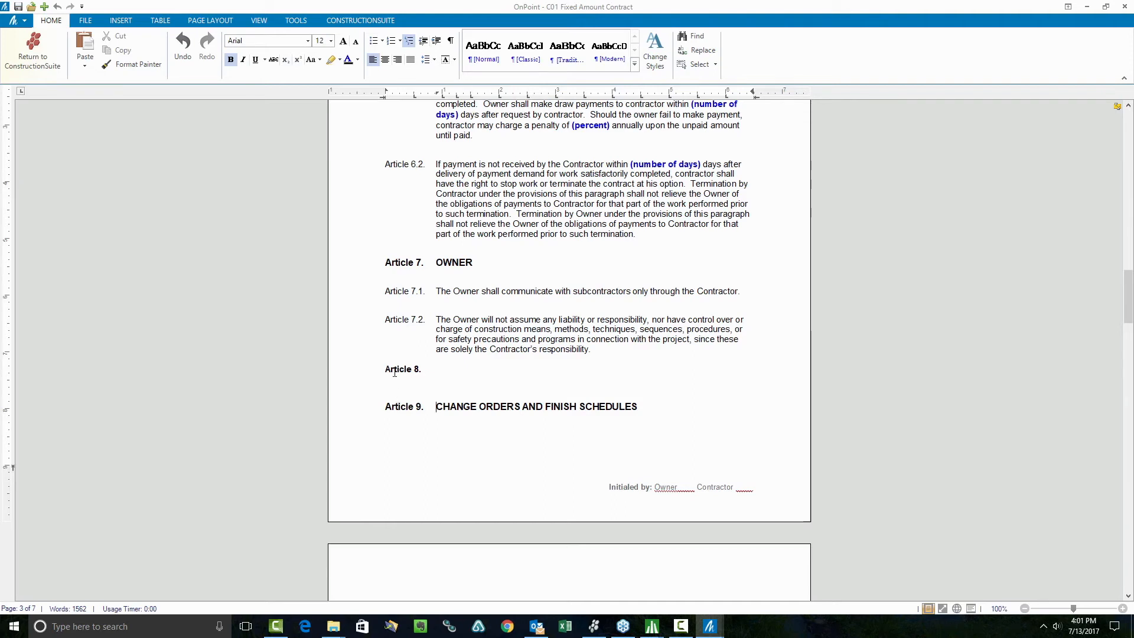
{"action": "left_click", "coordinate": [454, 370]}
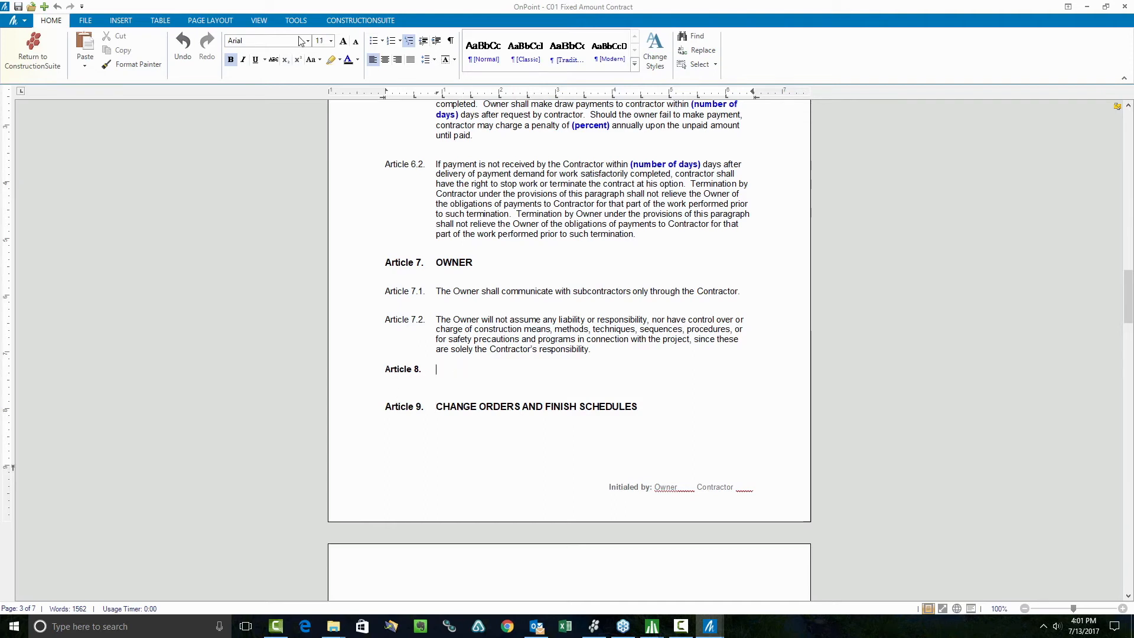
{"action": "left_click", "coordinate": [331, 41]}
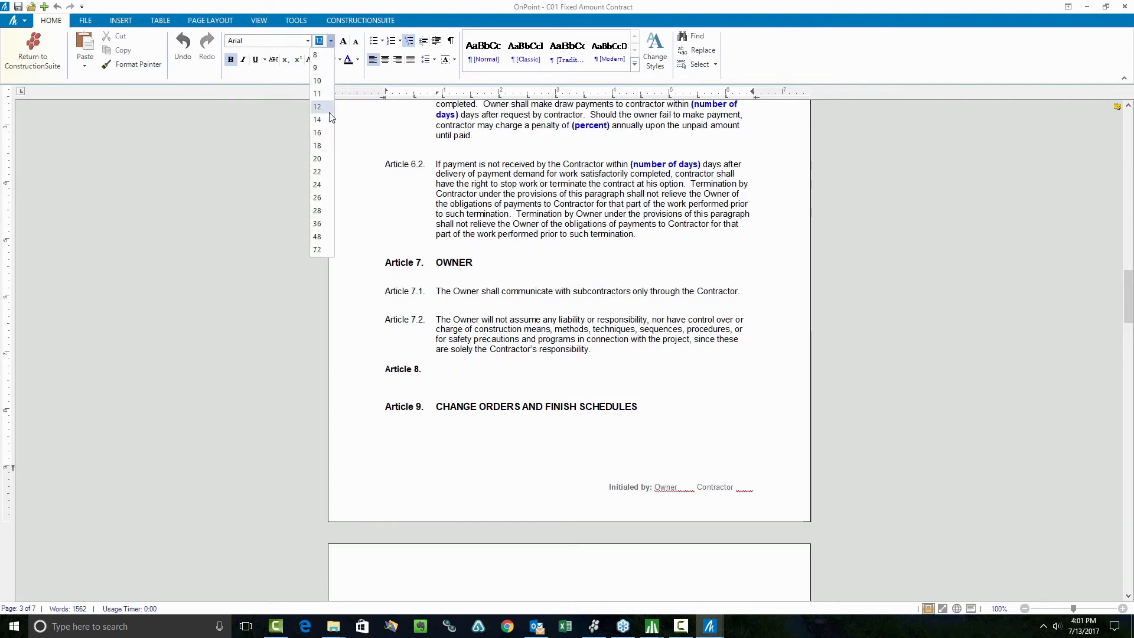
{"action": "left_click", "coordinate": [324, 107]}
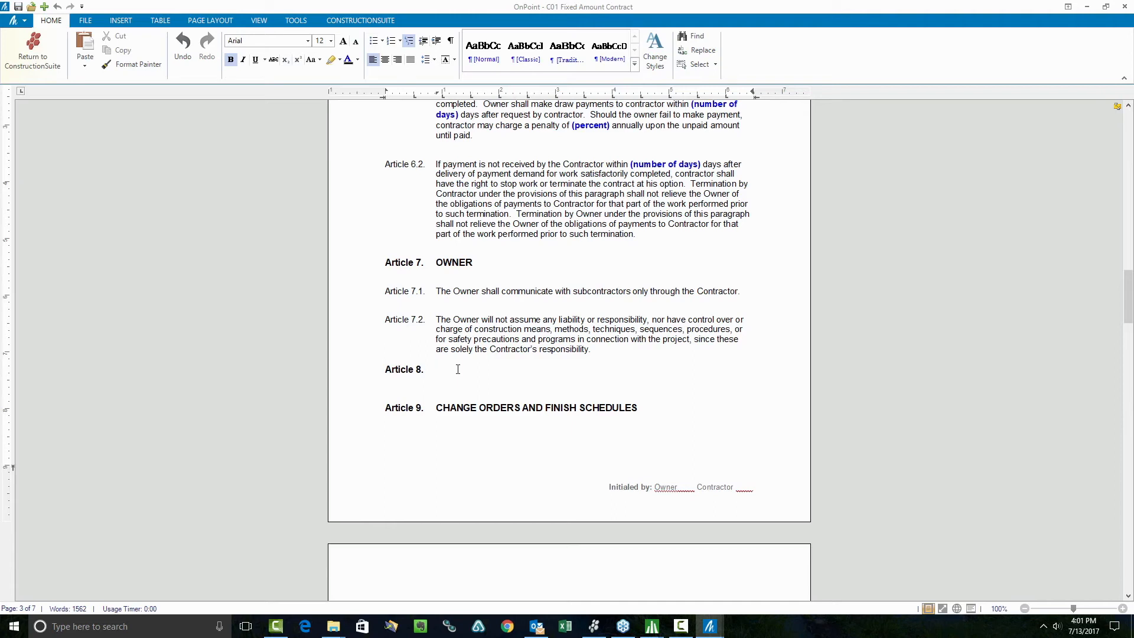
Enter the heading "STANDARD RESPONSIBILITIES" in capitals for Article 8.
{"action": "type", "text": "Standard Responsibilities"}
{"action": "left_click_drag", "start_coordinate": [559, 369], "coordinate": [407, 382]}
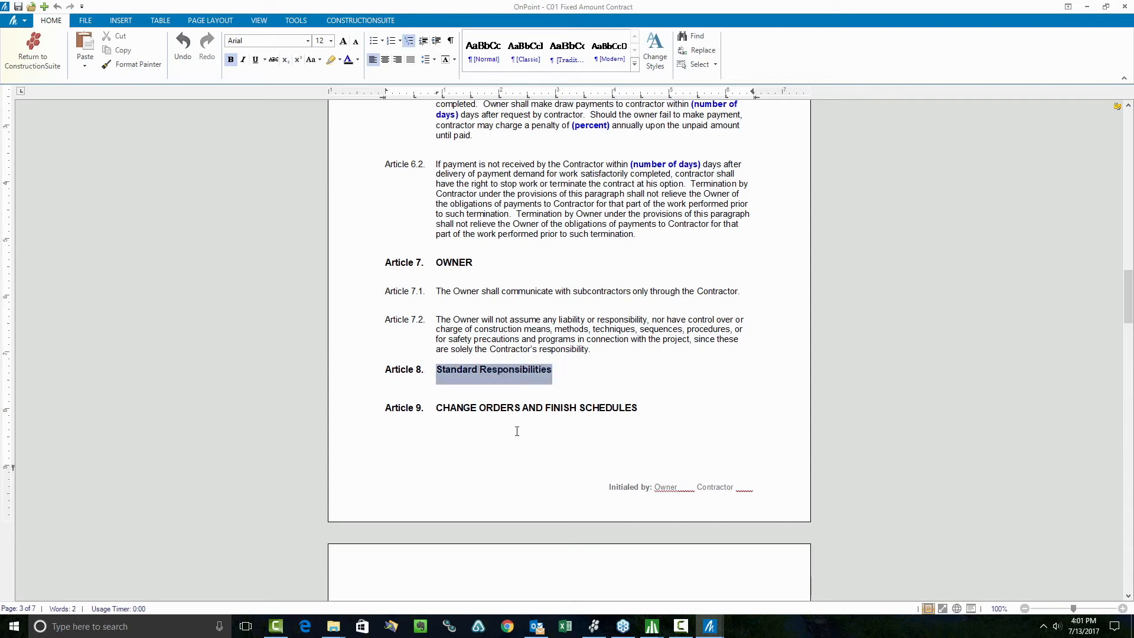
{"action": "type", "text": "STANDARD "}
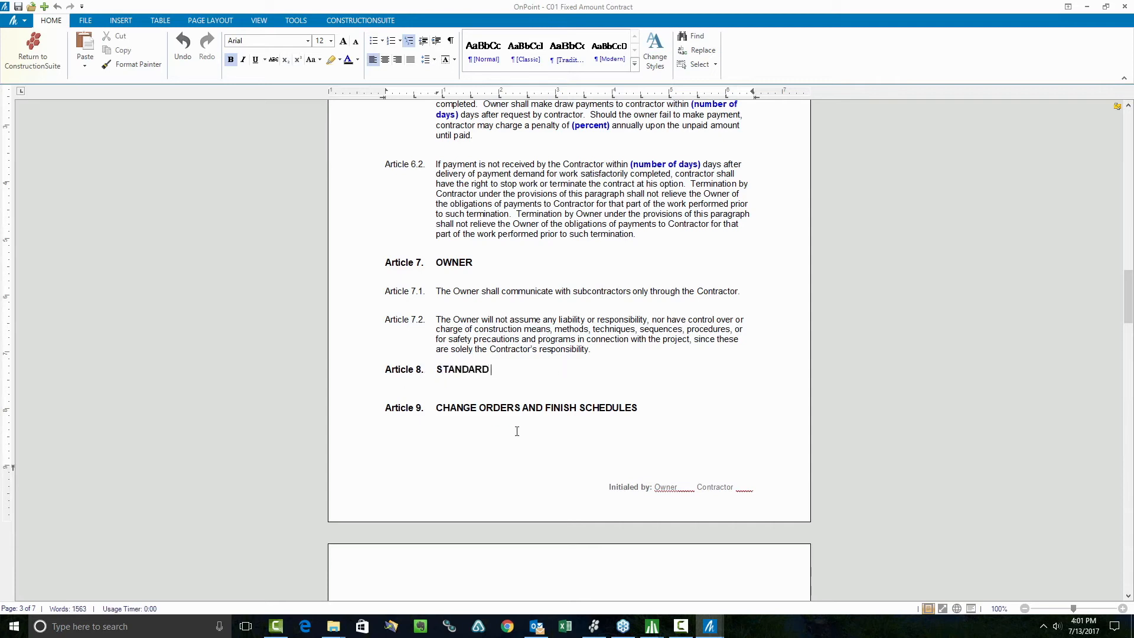
{"action": "type", "text": "RESPONSIBILITIES"}
Inspect the paragraph spacing and the bullets and numbering settings of the Article 7.2 text.
{"action": "left_click_drag", "start_coordinate": [589, 349], "coordinate": [433, 317]}
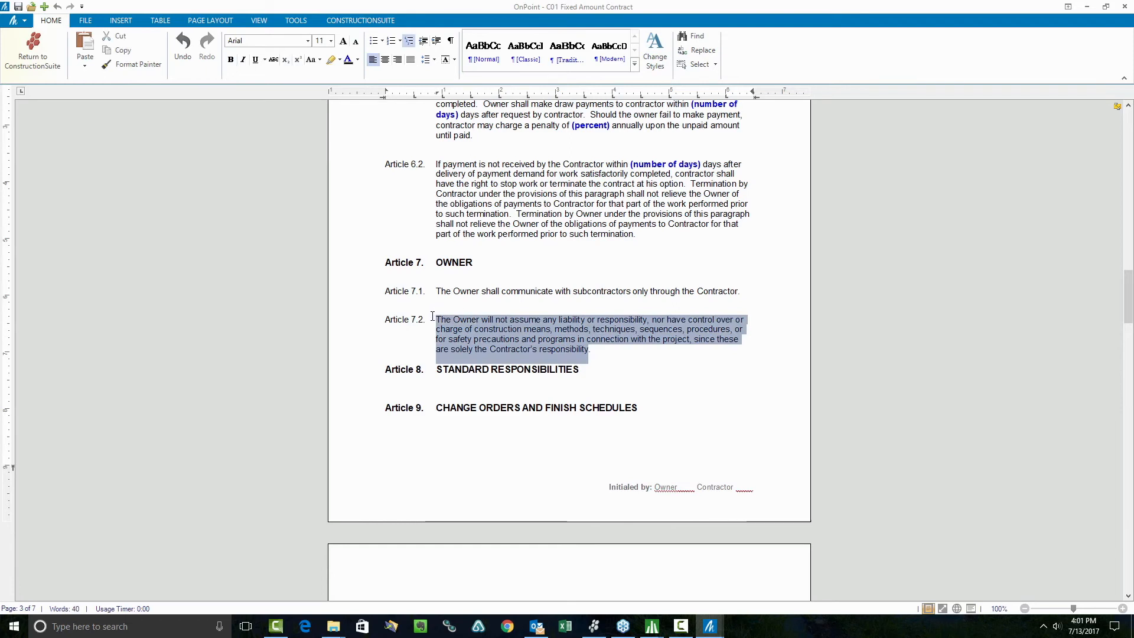
{"action": "right_click", "coordinate": [481, 340]}
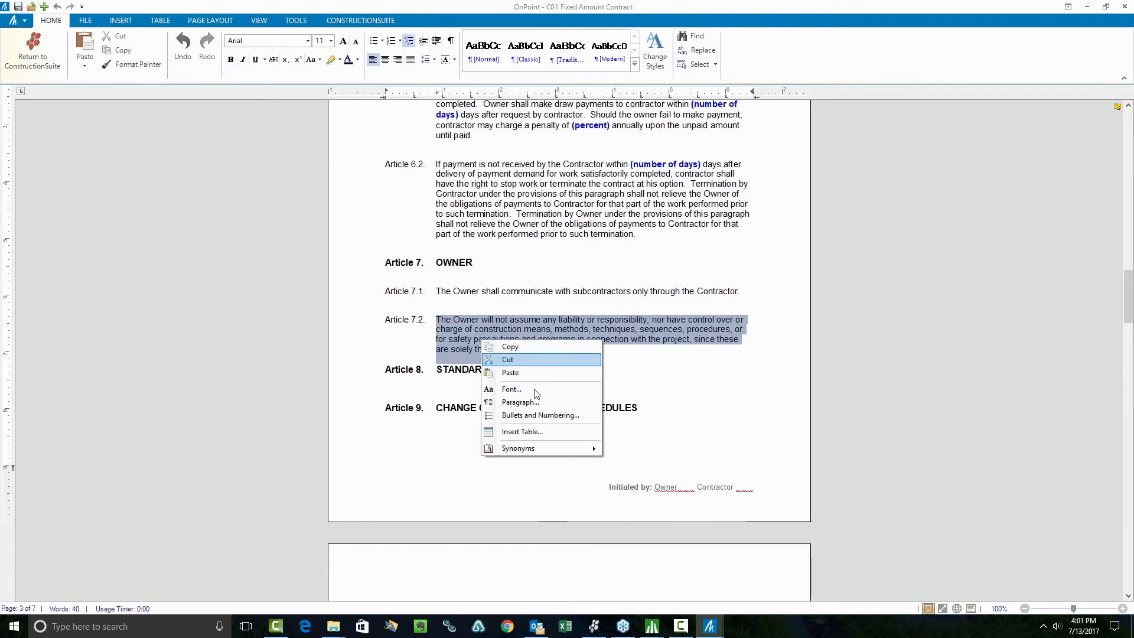
{"action": "left_click", "coordinate": [521, 403]}
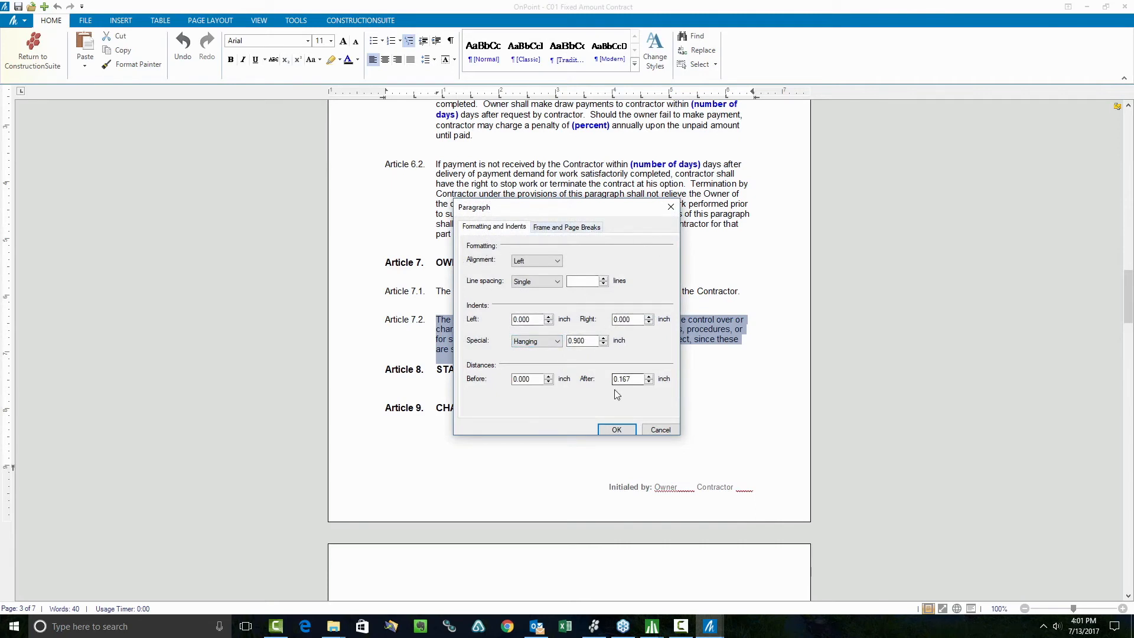
{"action": "left_click", "coordinate": [663, 430]}
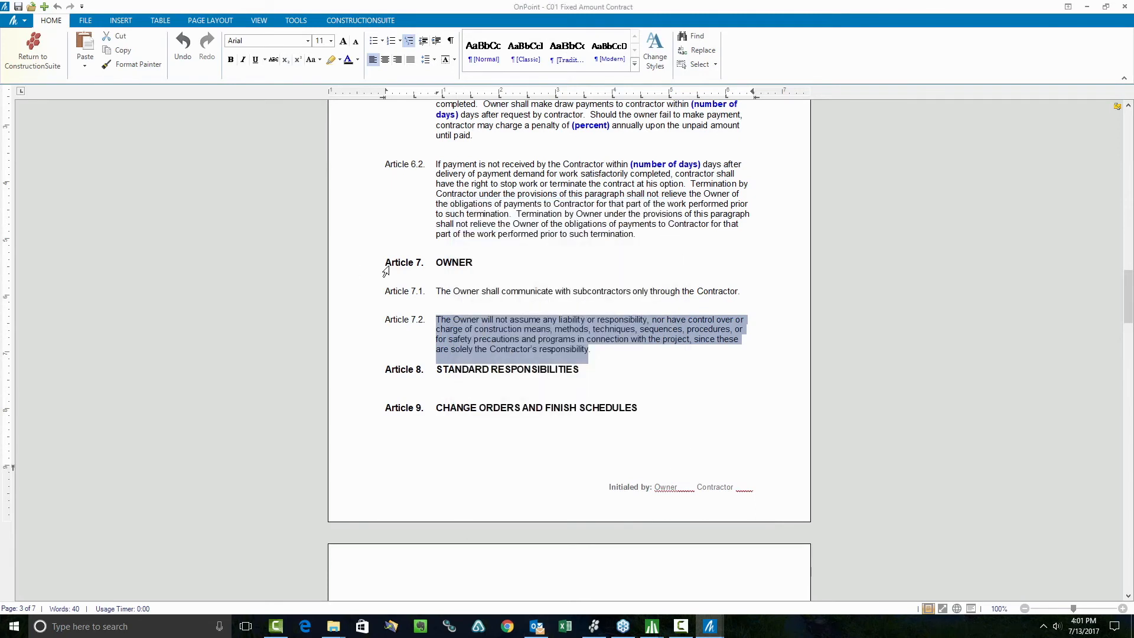
{"action": "left_click", "coordinate": [414, 46]}
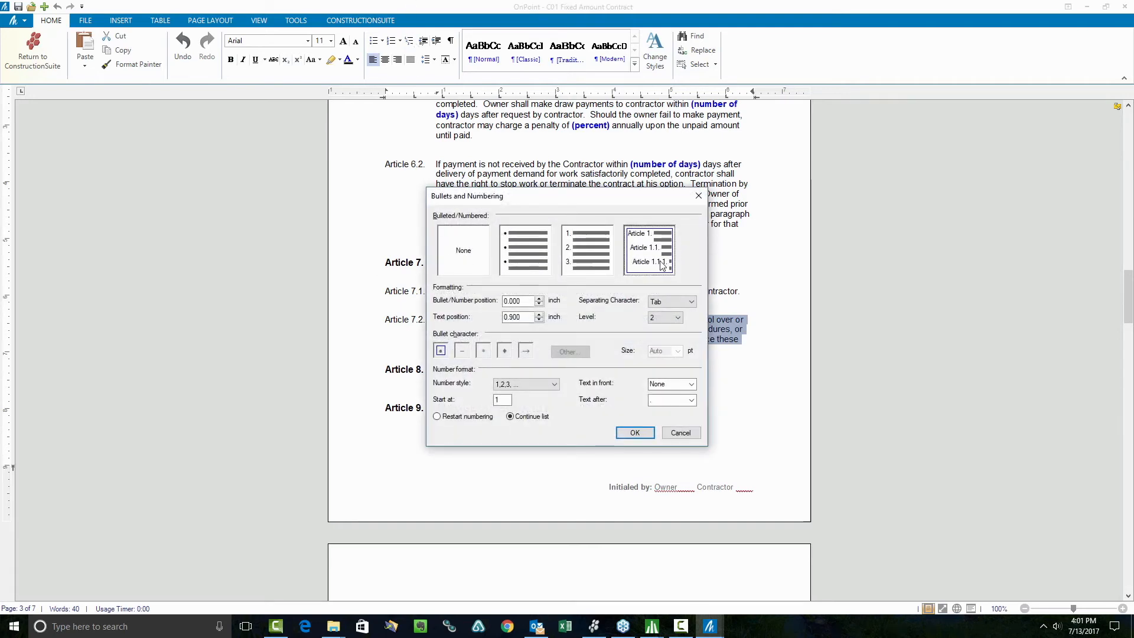
{"action": "left_click", "coordinate": [676, 433]}
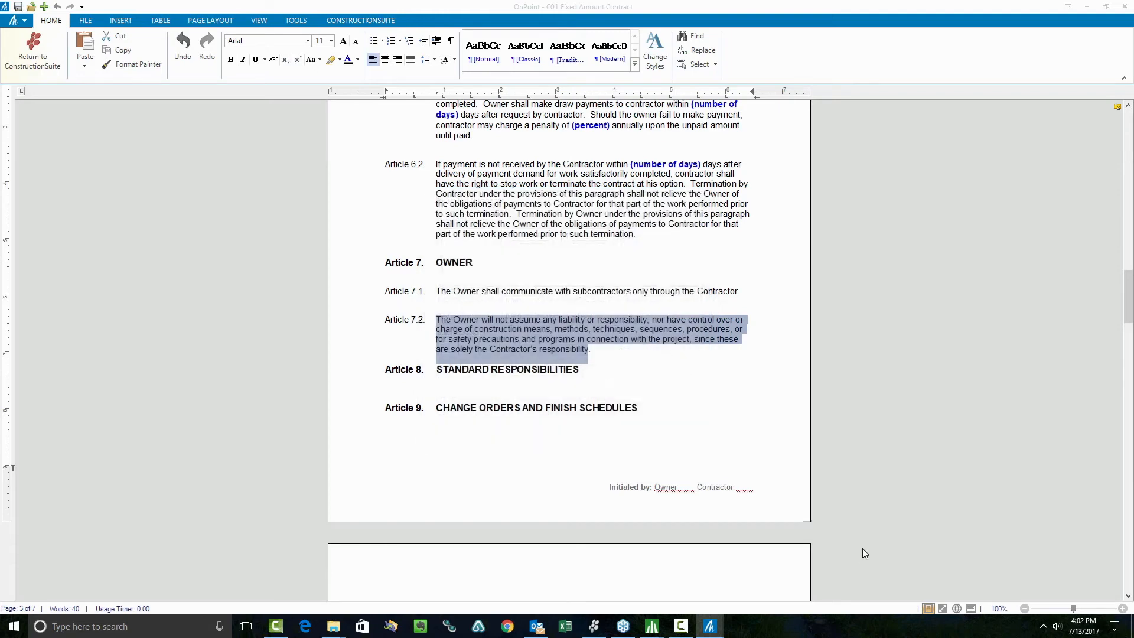
Insert an unnumbered blank line between Article 7.2 and the Article 8 heading.
{"action": "left_click", "coordinate": [625, 354]}
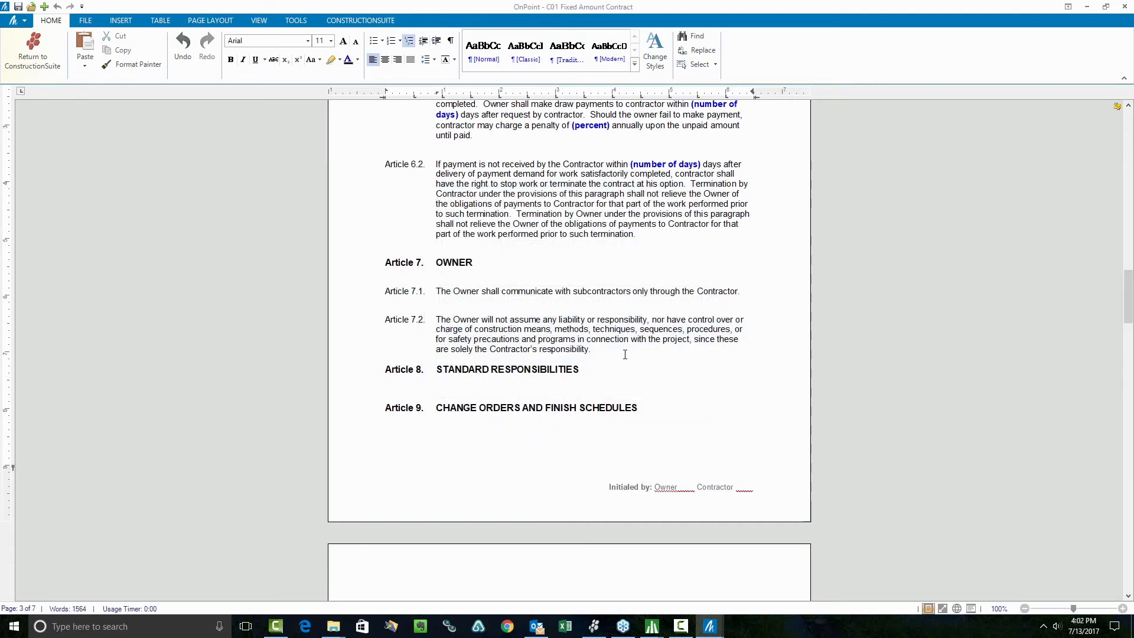
{"action": "key", "text": "Return"}
{"action": "key", "text": "BackSpace"}
{"action": "key", "text": "BackSpace"}
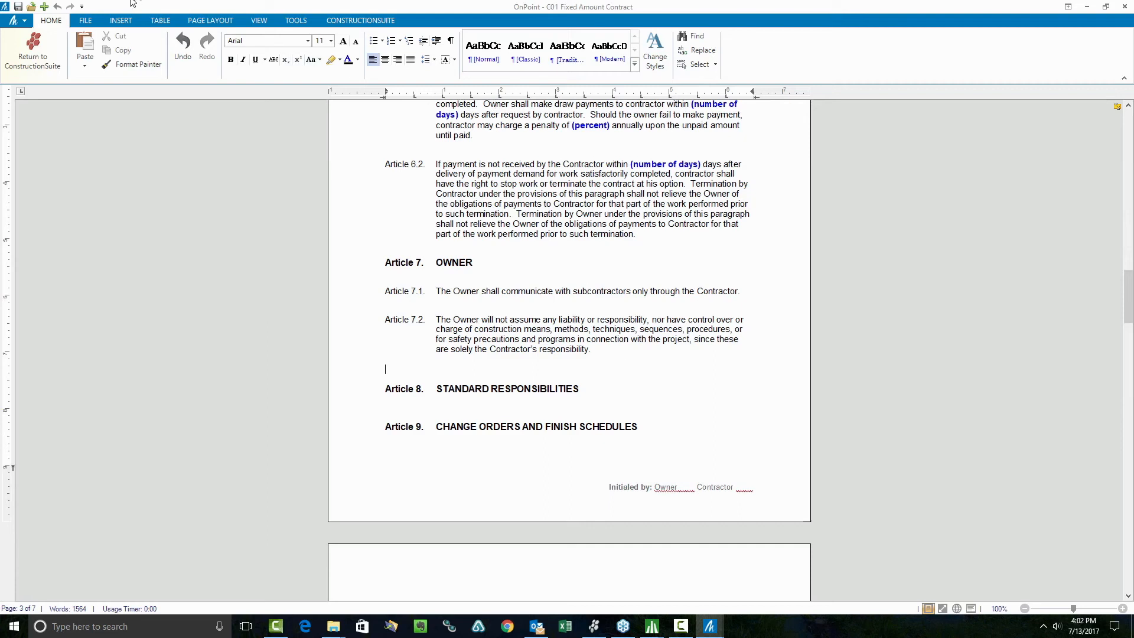
Review the options for importing a Word 07-2013 document, choosing Add to this Document, and cancel the import.
{"action": "left_click", "coordinate": [85, 20]}
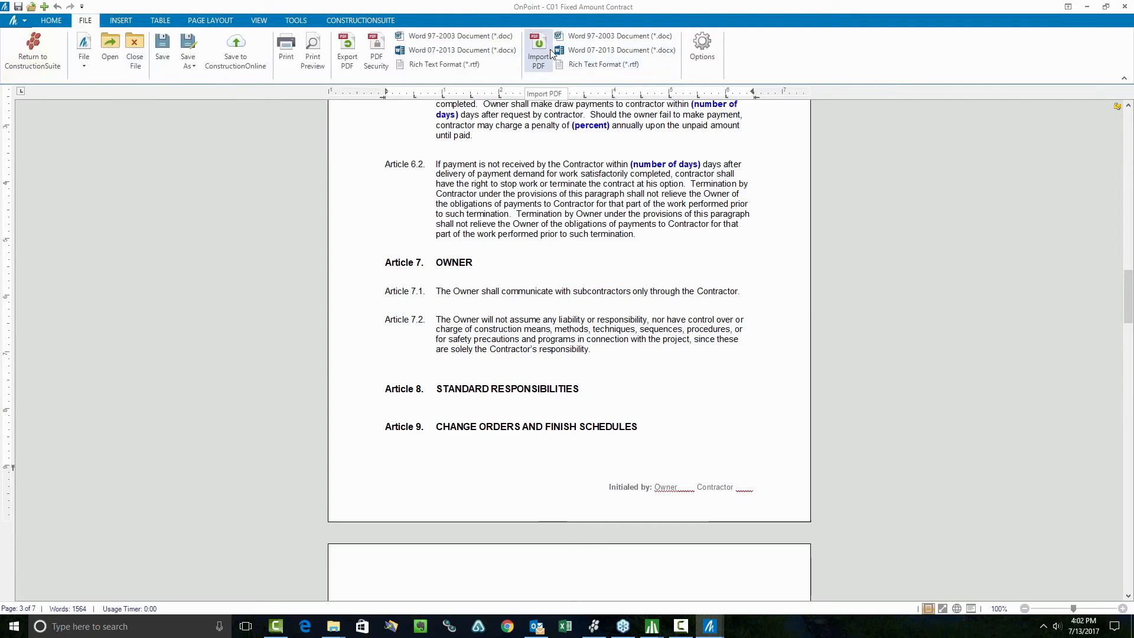
{"action": "left_click", "coordinate": [614, 52]}
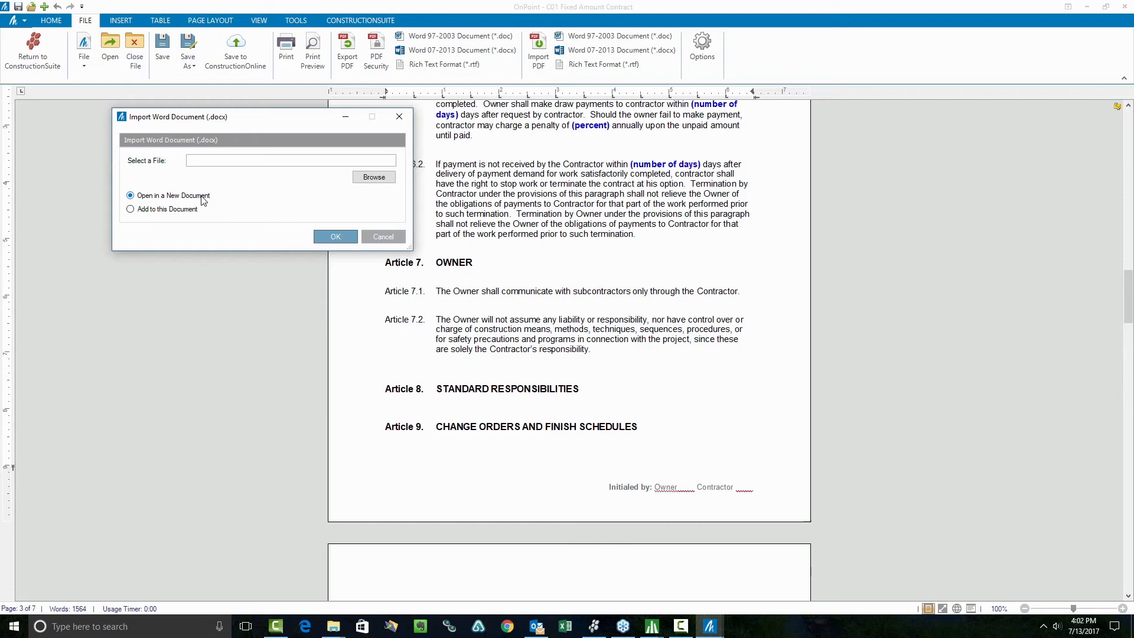
{"action": "left_click", "coordinate": [171, 210]}
{"action": "left_click", "coordinate": [383, 238]}
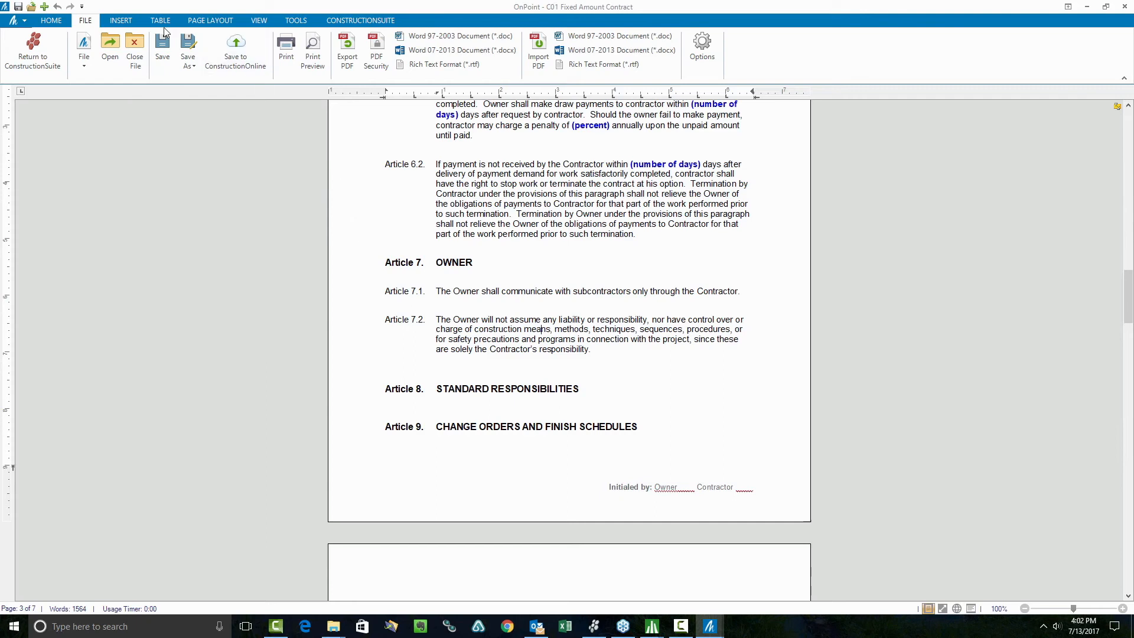
Check the Save As choices for a project file or template and look over the following contract articles.
{"action": "left_click", "coordinate": [195, 66]}
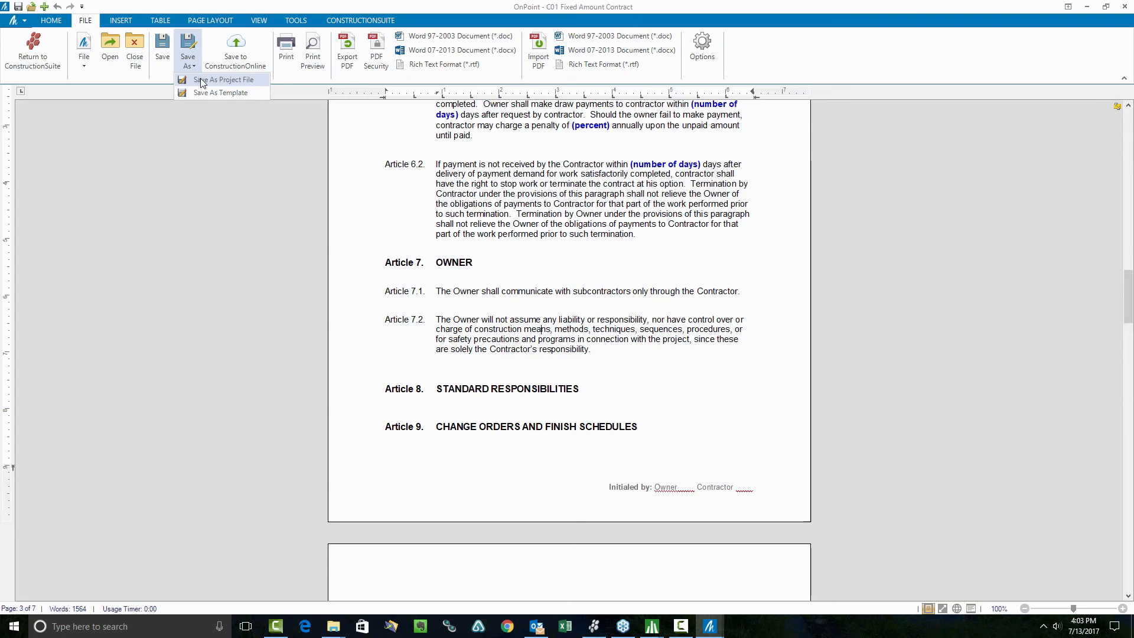
{"action": "left_click", "coordinate": [488, 217]}
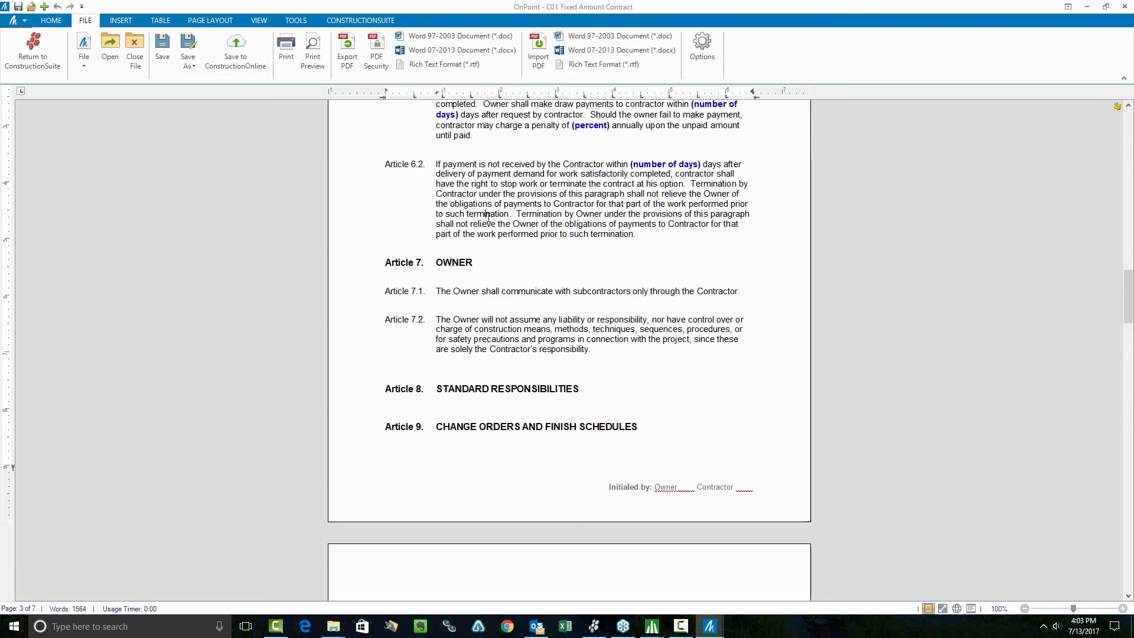
{"action": "scroll", "coordinate": [771, 323], "scroll_direction": "down", "scroll_amount": 15}
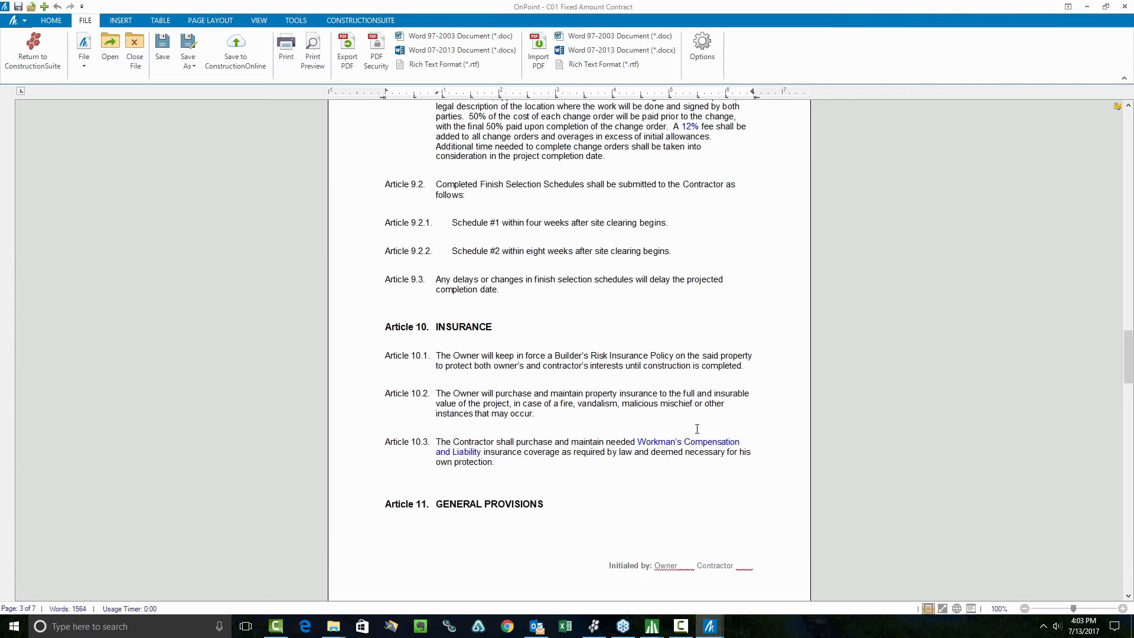
{"action": "scroll", "coordinate": [694, 422], "scroll_direction": "up", "scroll_amount": 10}
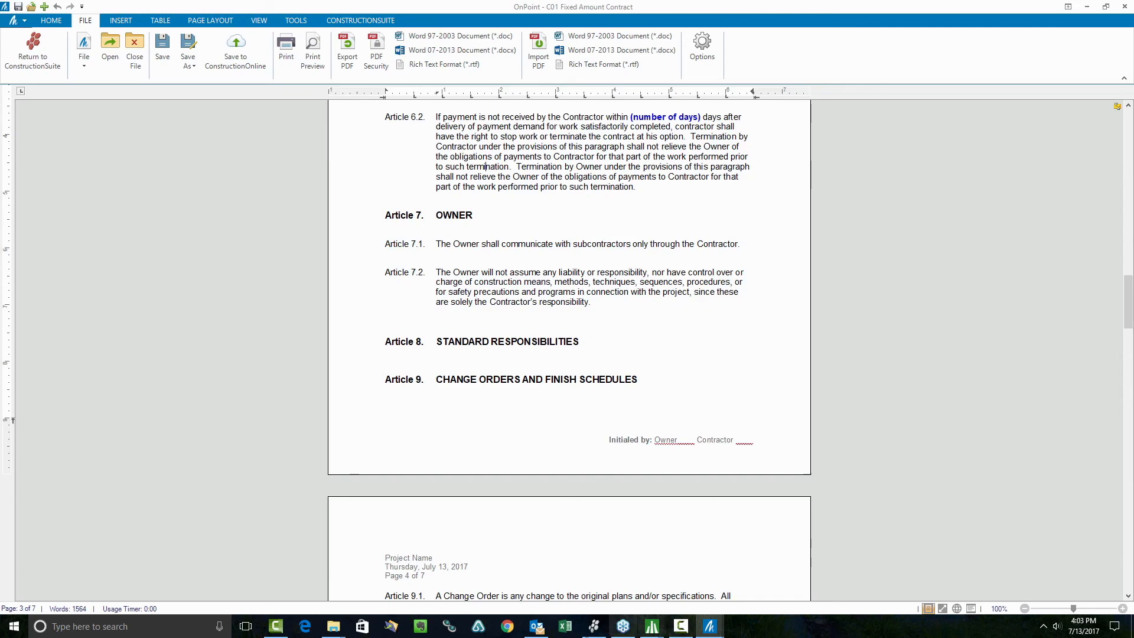
Switch to UDA ConstructionSuite and show the help resources that include the company's contact information.
{"action": "left_click", "coordinate": [593, 627]}
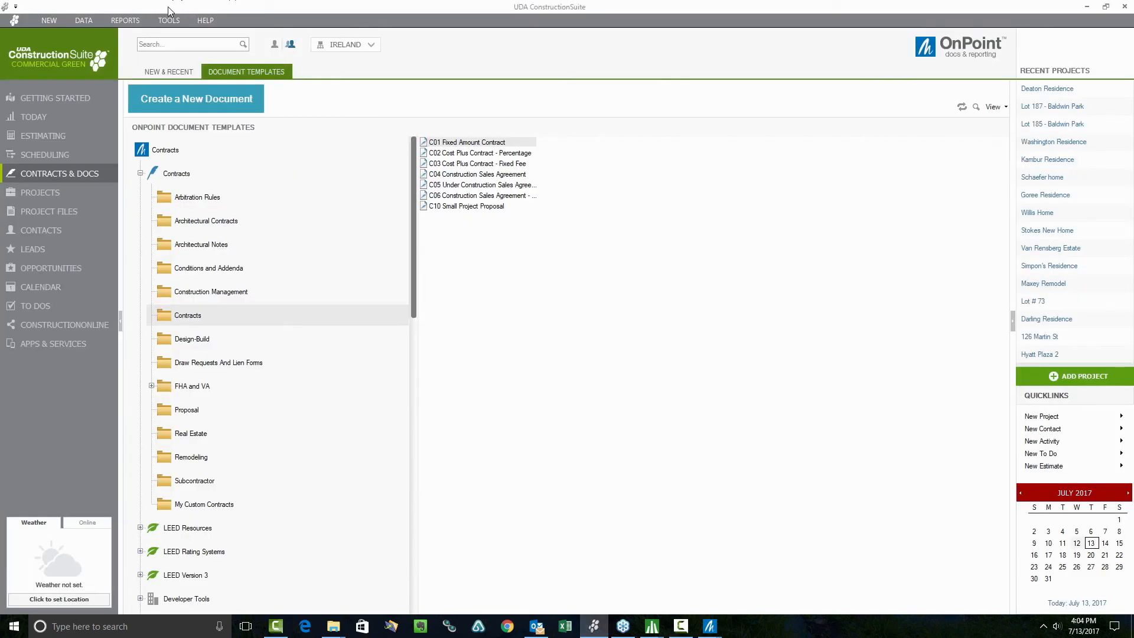
{"action": "left_click", "coordinate": [206, 21]}
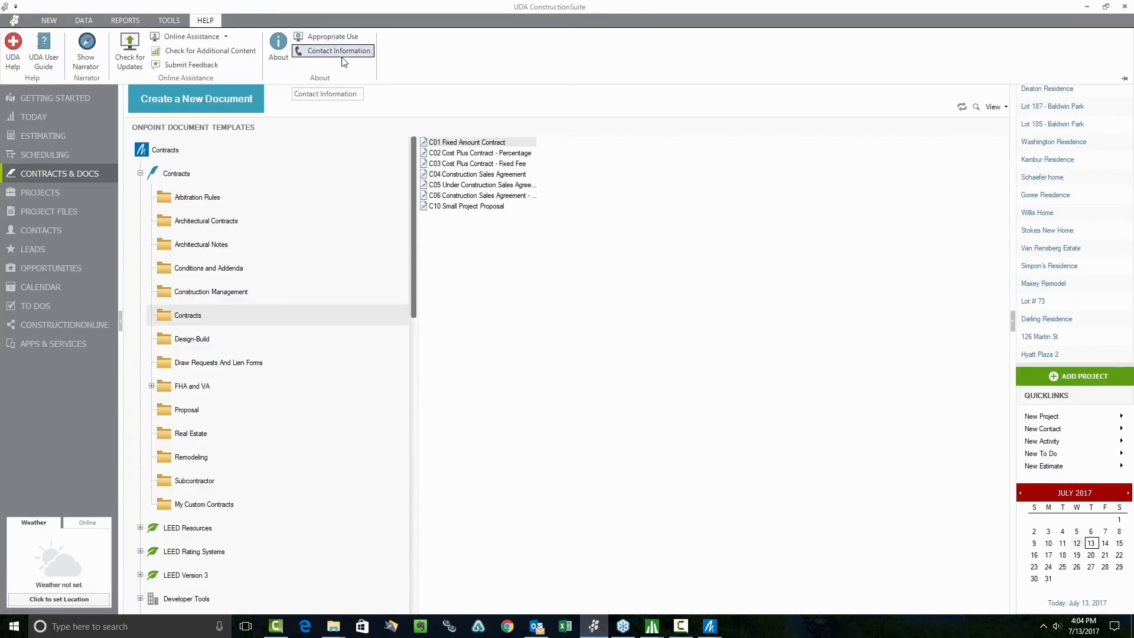